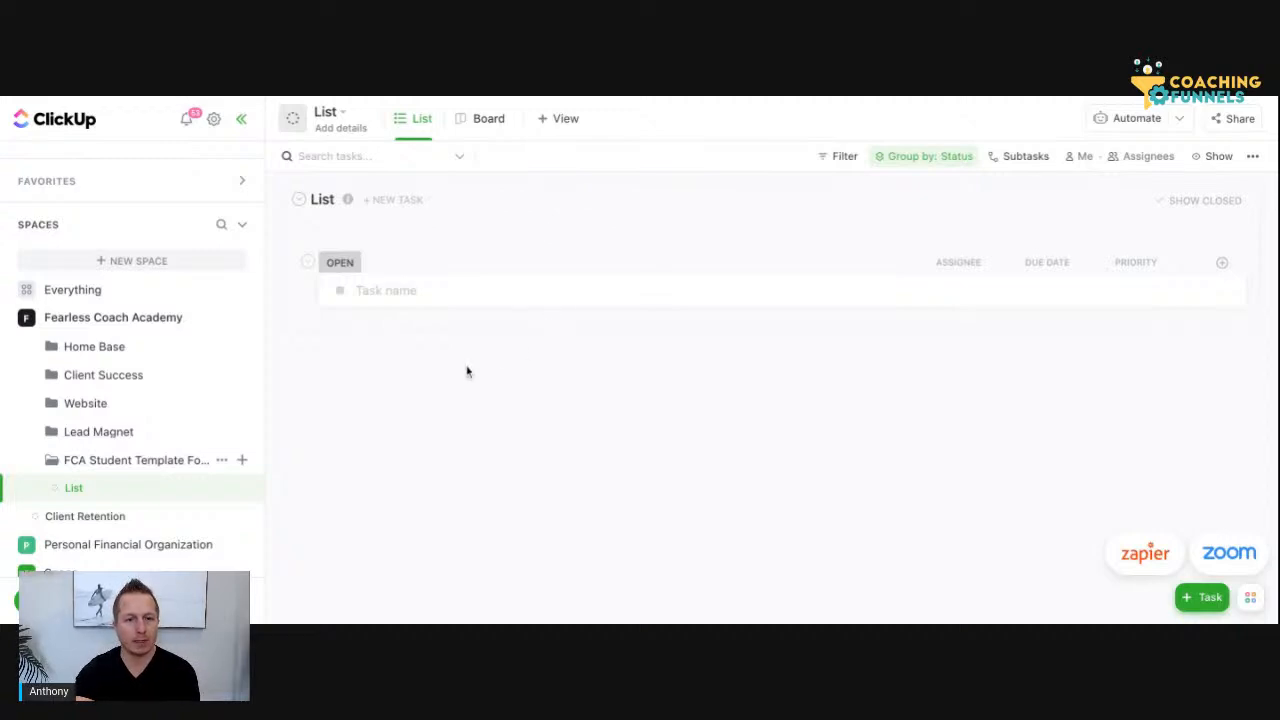
{"action": "scroll", "coordinate": [196, 465], "scroll_direction": "up", "scroll_amount": 1}
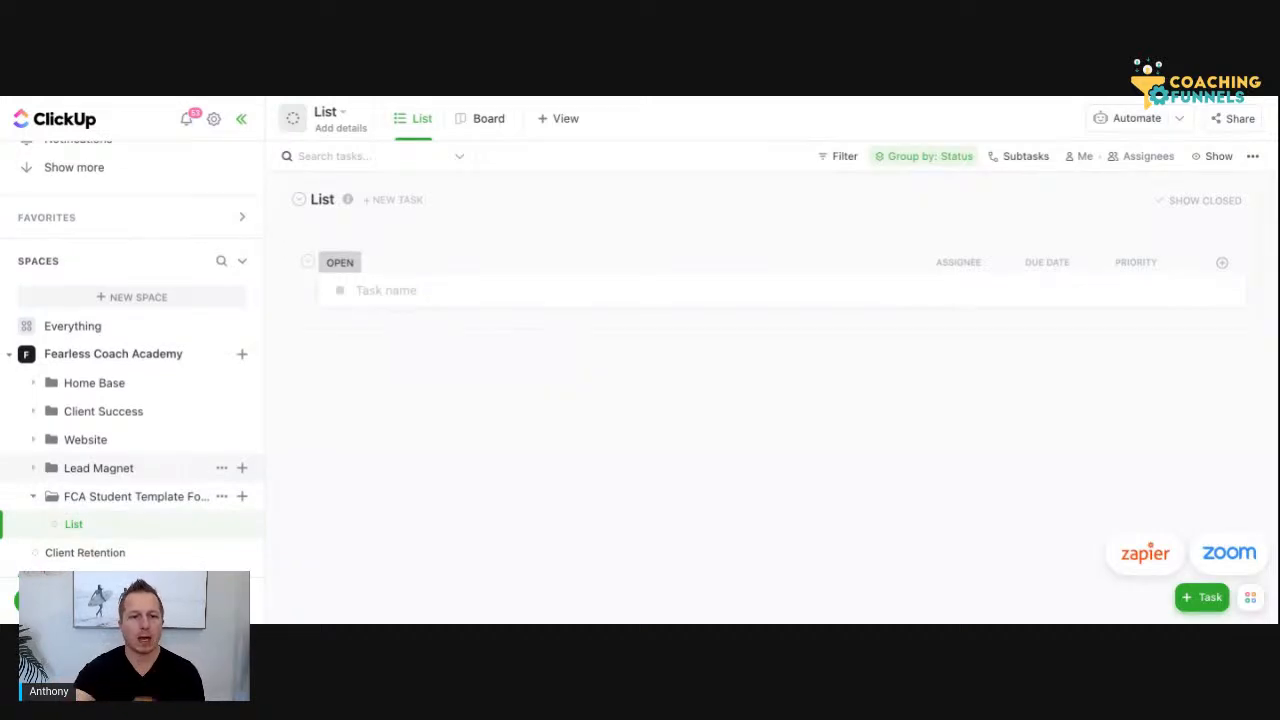
{"action": "scroll", "coordinate": [177, 509], "scroll_direction": "down", "scroll_amount": 1}
{"action": "scroll", "coordinate": [150, 420], "scroll_direction": "up", "scroll_amount": 1}
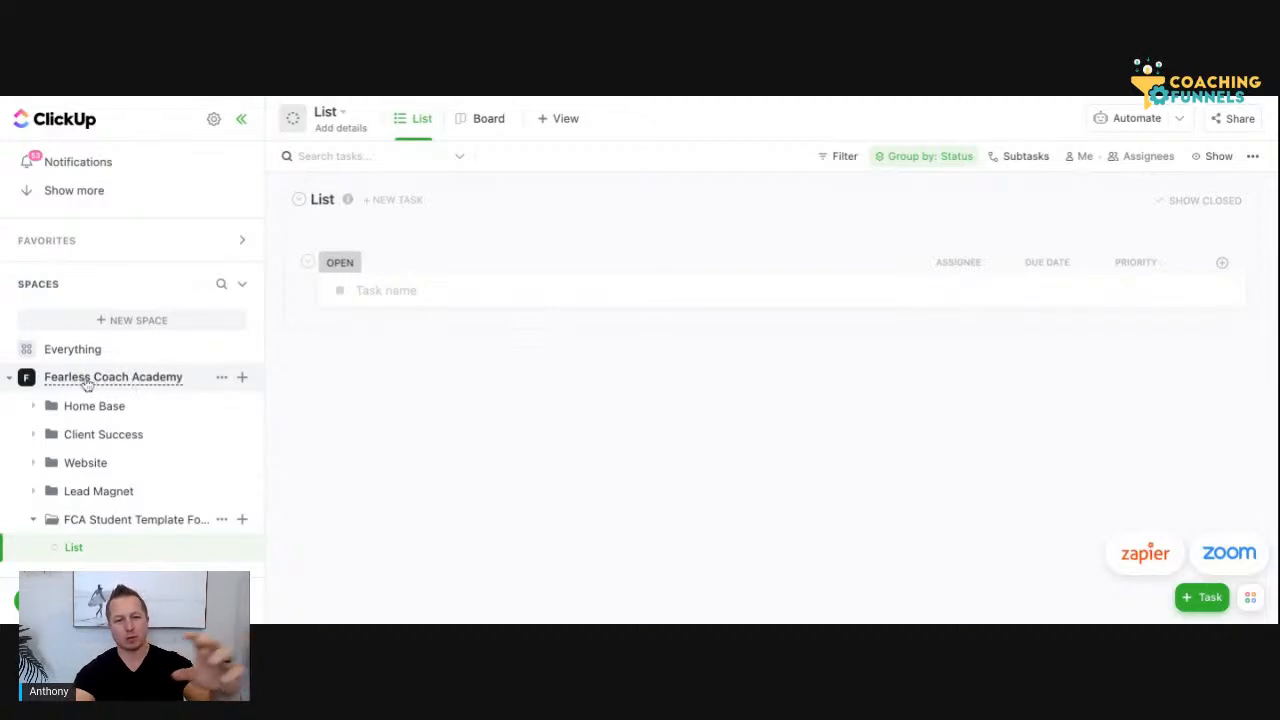
{"action": "scroll", "coordinate": [113, 388], "scroll_direction": "down", "scroll_amount": 2}
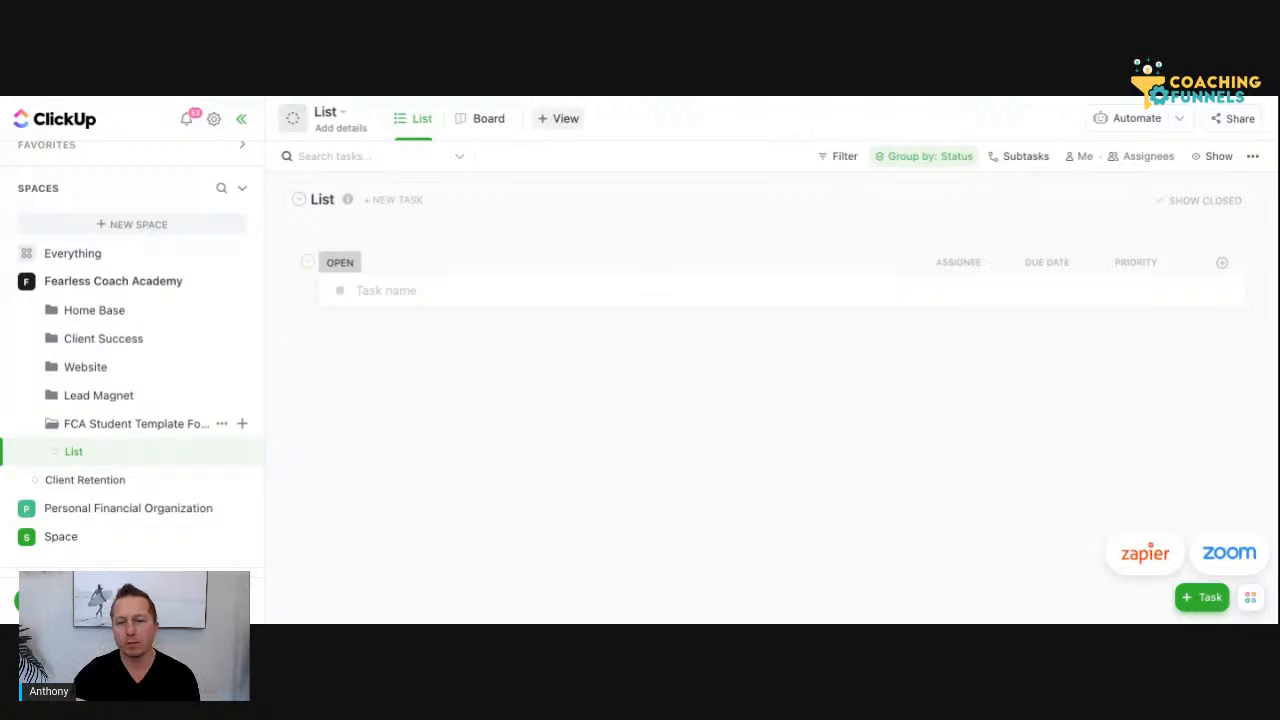
Add a Doc view to the list in the FCA Student Template folder
{"action": "left_click", "coordinate": [558, 118]}
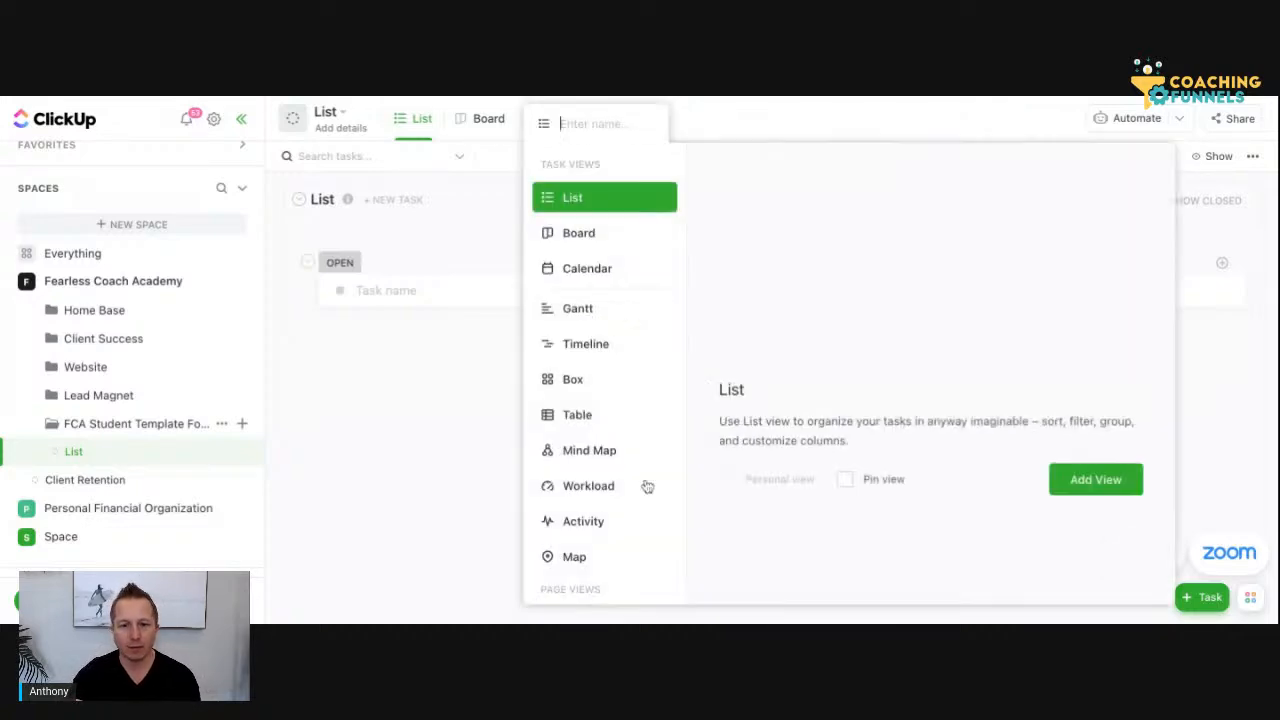
{"action": "scroll", "coordinate": [634, 472], "scroll_direction": "down", "scroll_amount": 3}
{"action": "scroll", "coordinate": [606, 348], "scroll_direction": "down", "scroll_amount": 1}
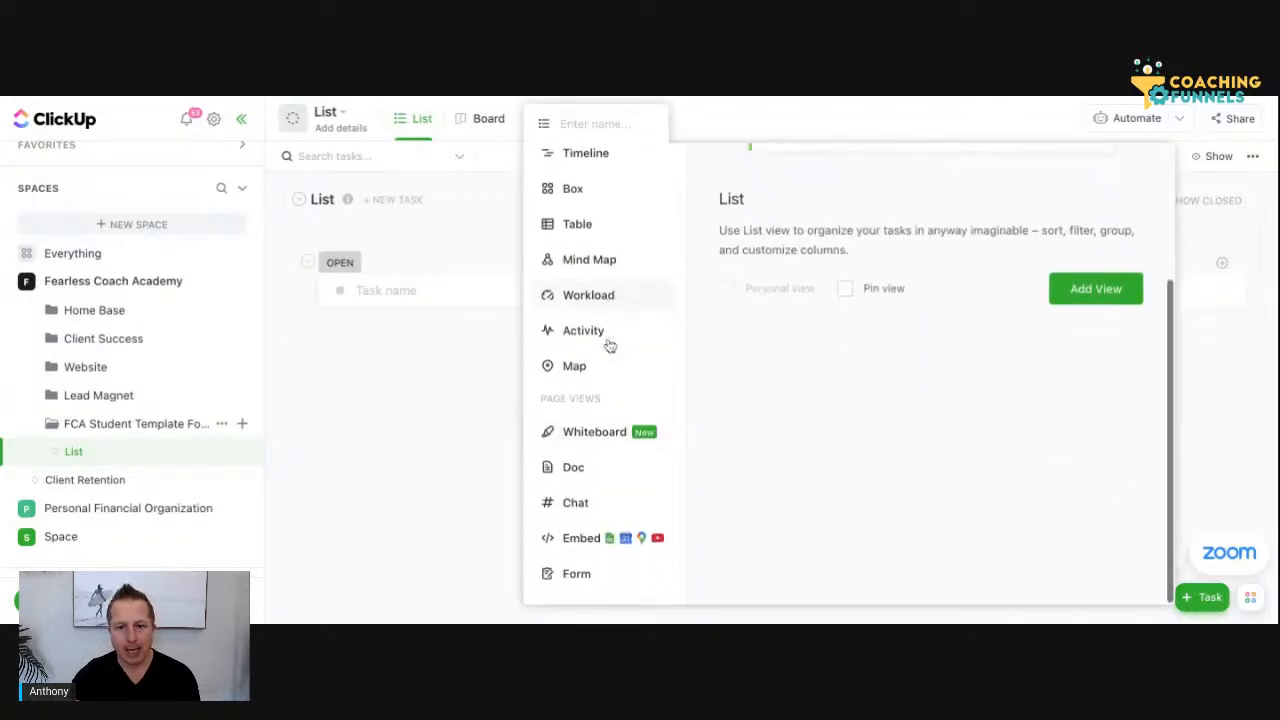
{"action": "left_click", "coordinate": [576, 469]}
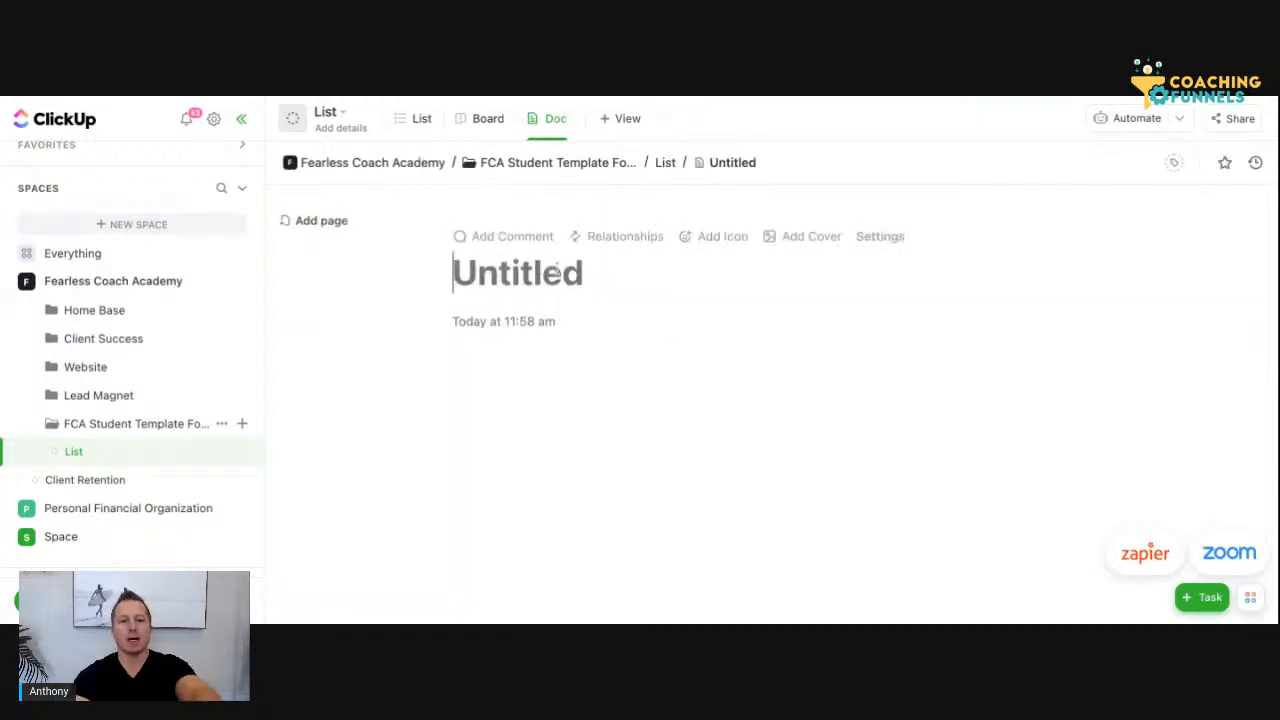
Title the new doc "Student Success Playbook"
{"action": "type", "text": "C"}
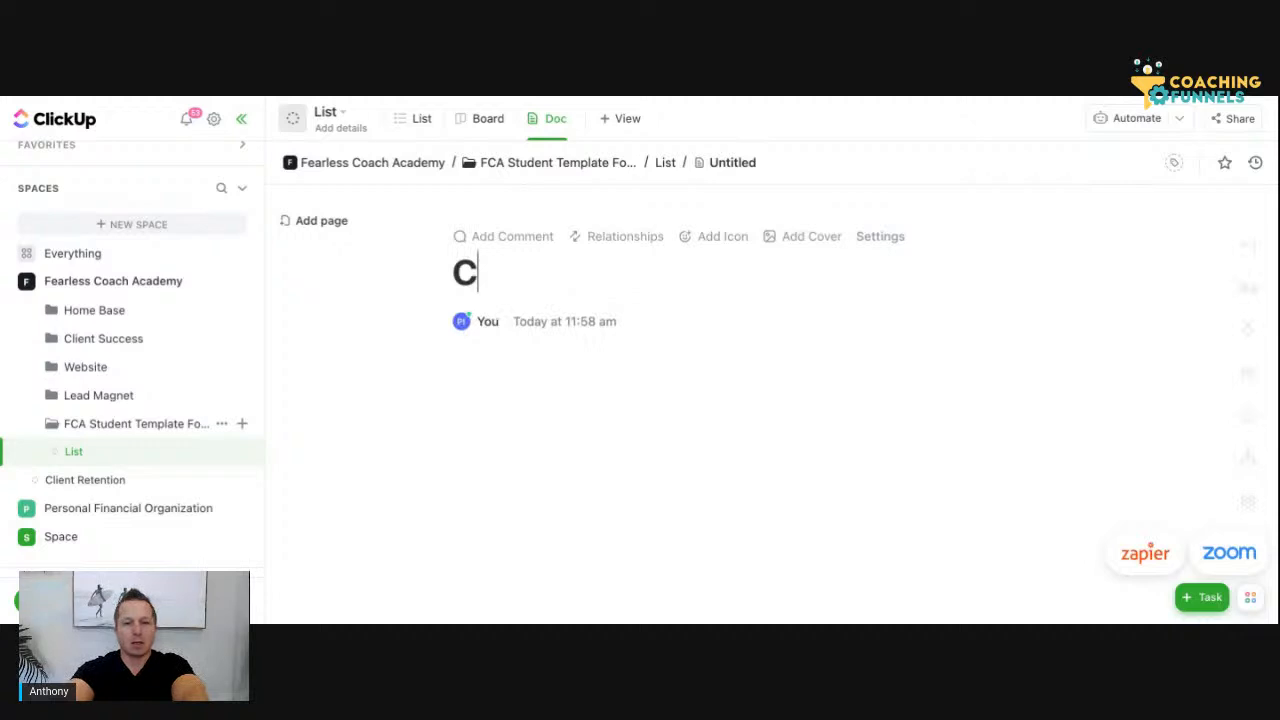
{"action": "key", "text": "BackSpace"}
{"action": "type", "text": "Sut"}
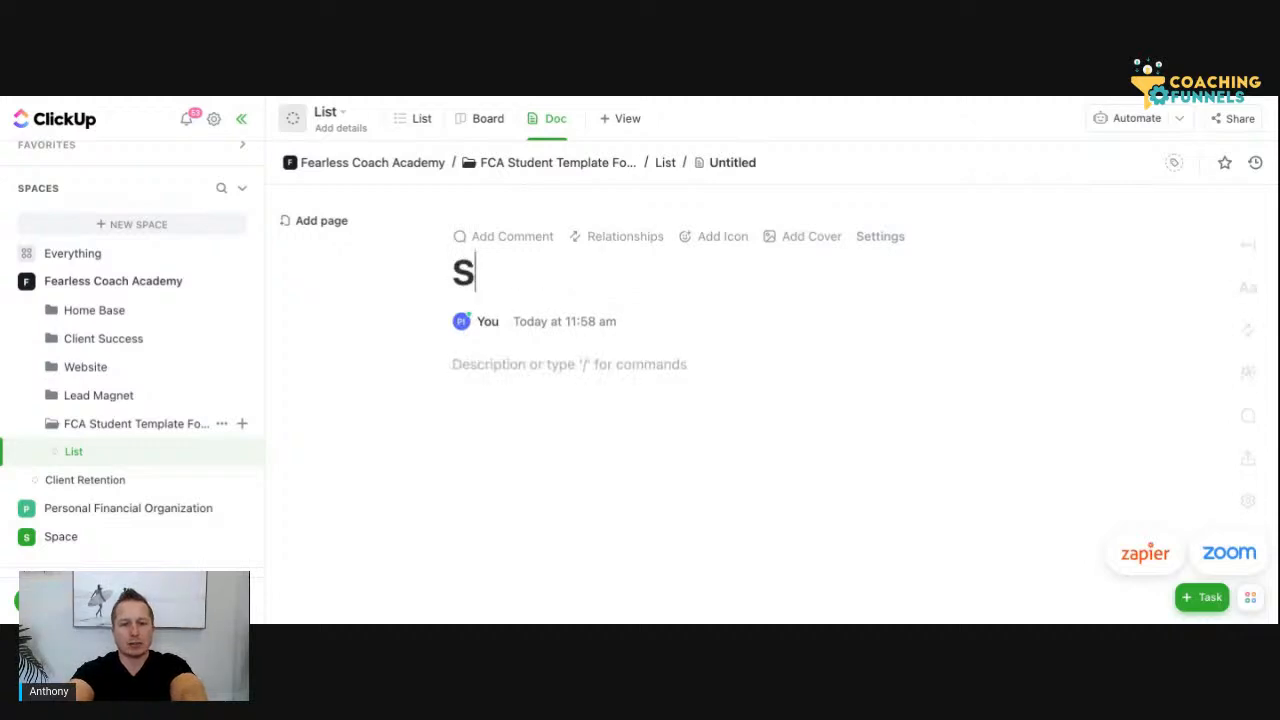
{"action": "key", "text": "BackSpace"}
{"action": "key", "text": "BackSpace"}
{"action": "type", "text": "tuden"}
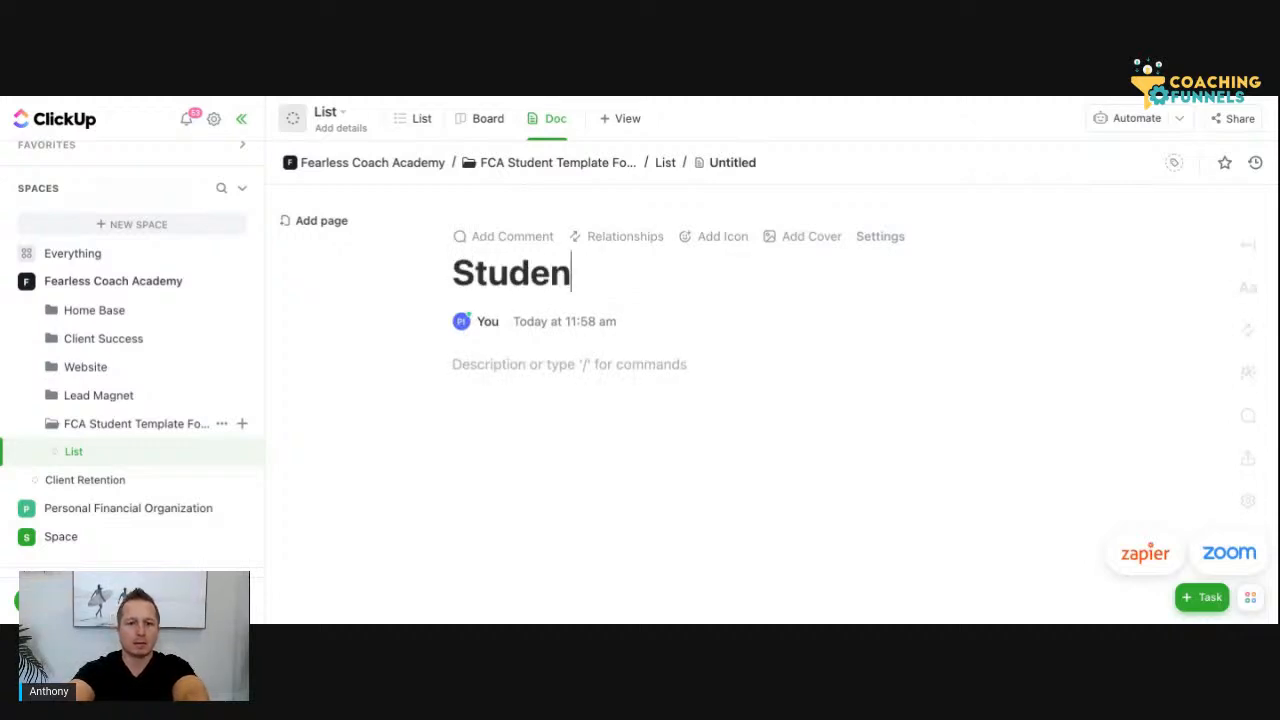
{"action": "type", "text": " Success P"}
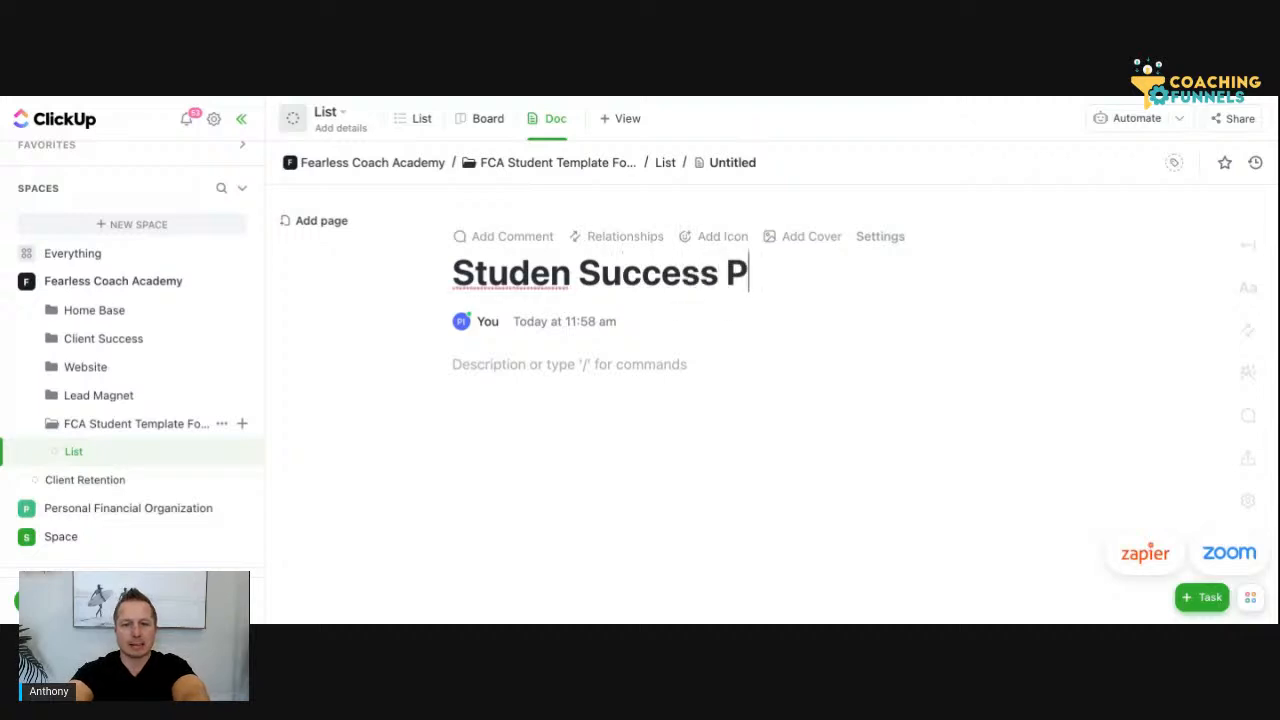
{"action": "type", "text": "laybook"}
{"action": "left_click", "coordinate": [572, 272]}
{"action": "type", "text": "t"}
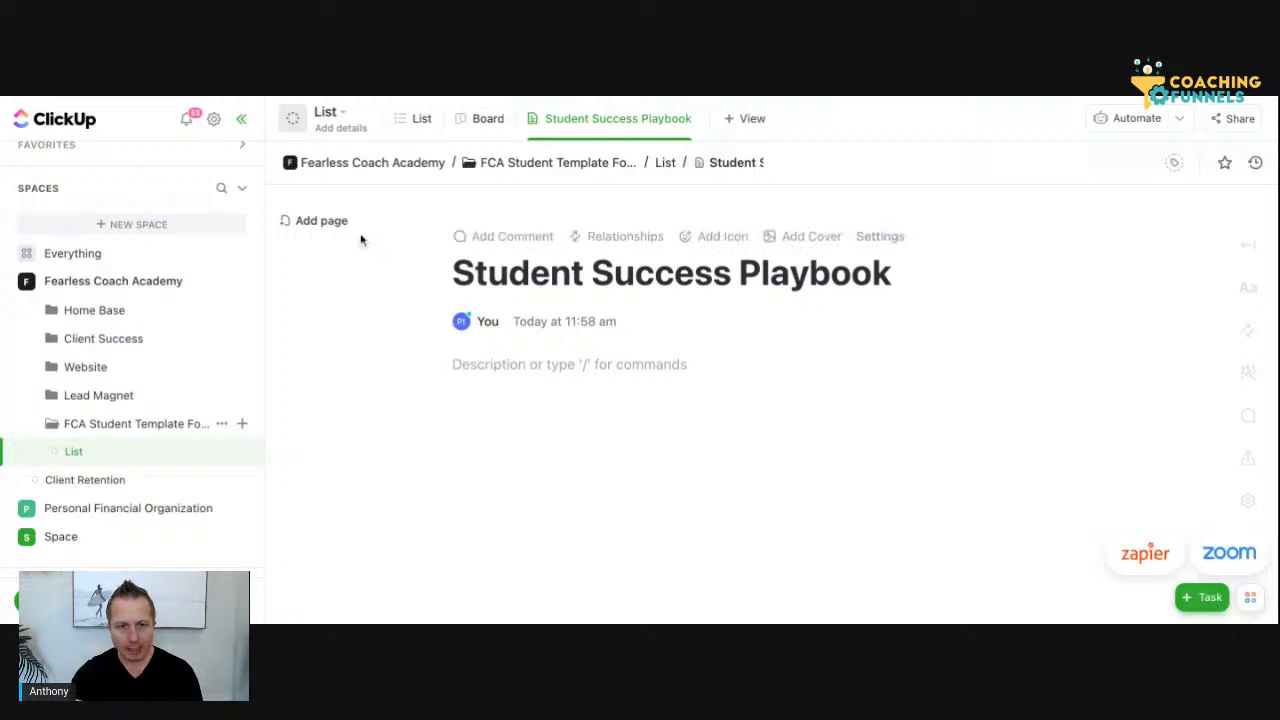
Start the doc body with the line "Objective:" and leave a blank line beneath it
{"action": "left_click", "coordinate": [467, 321]}
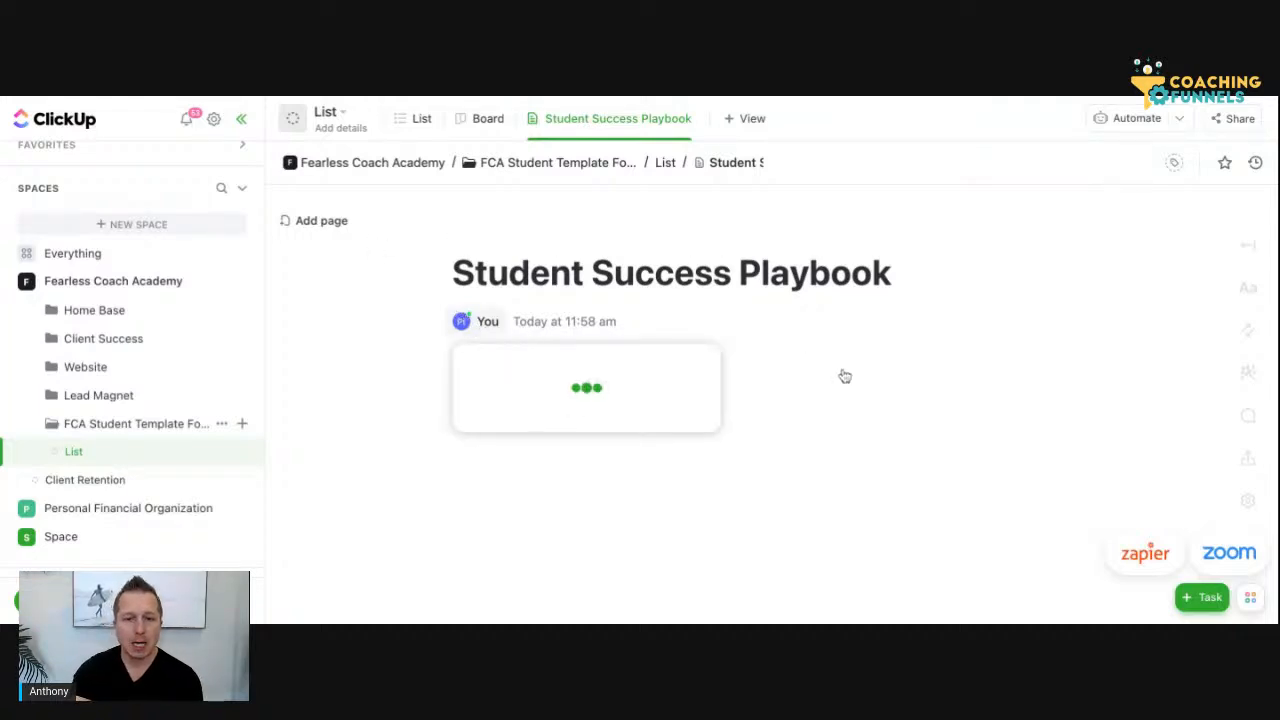
{"action": "left_click", "coordinate": [811, 405]}
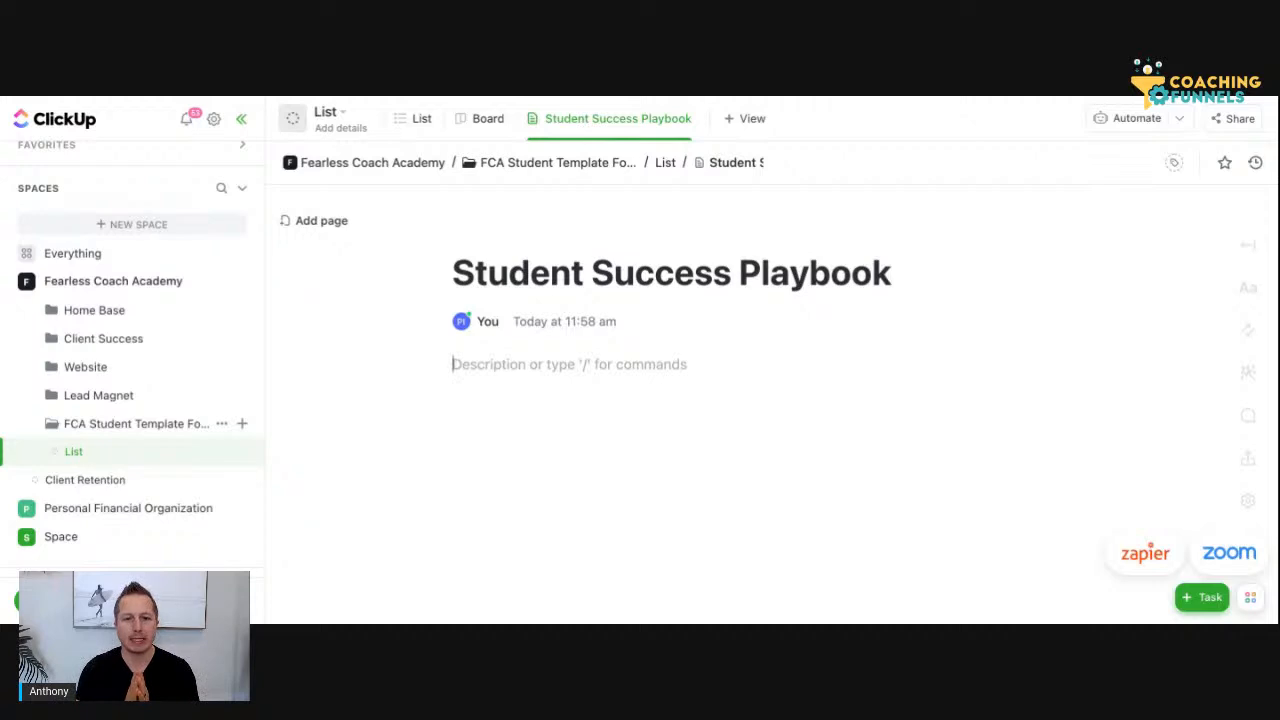
{"action": "type", "text": "Ob"}
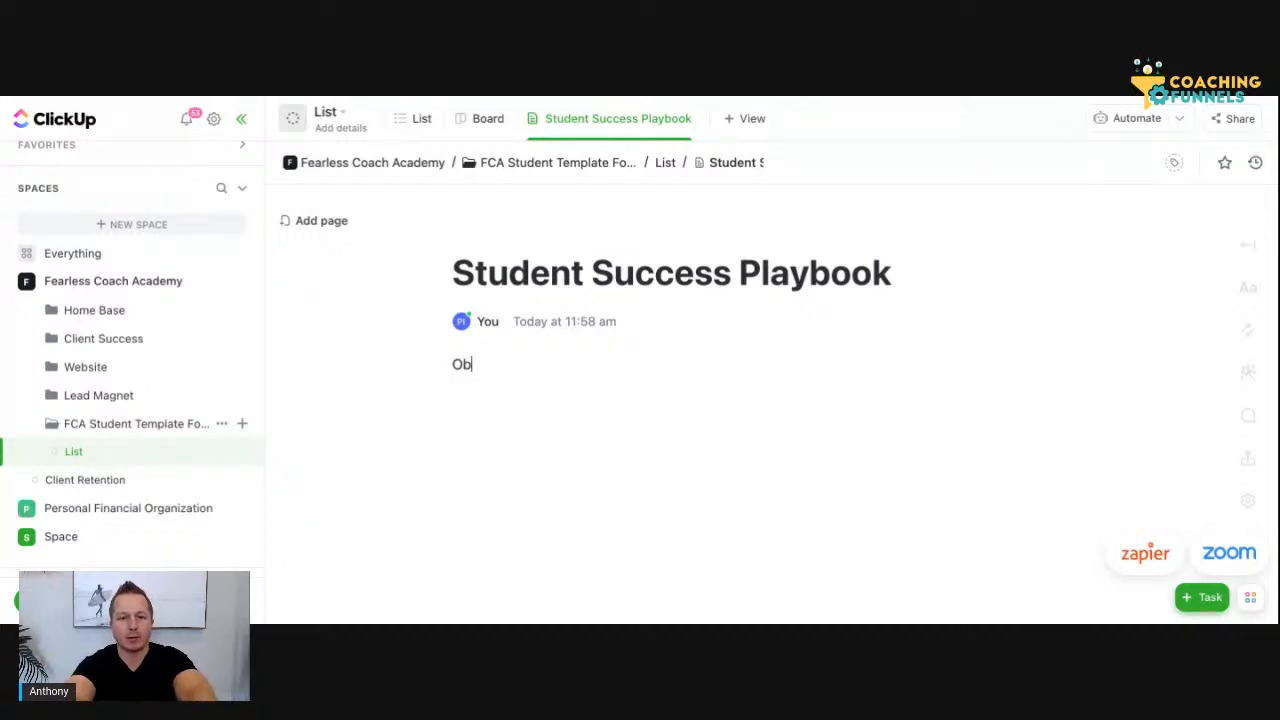
{"action": "type", "text": "jective:"}
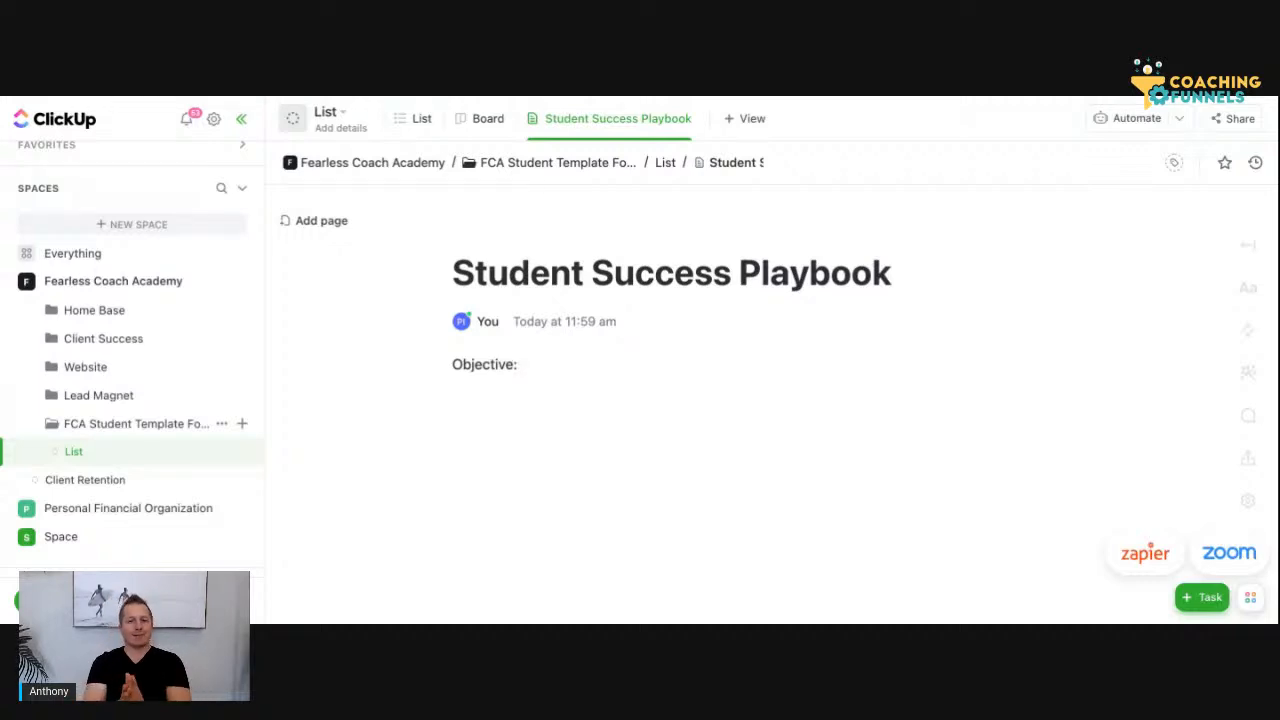
{"action": "key", "text": "Return"}
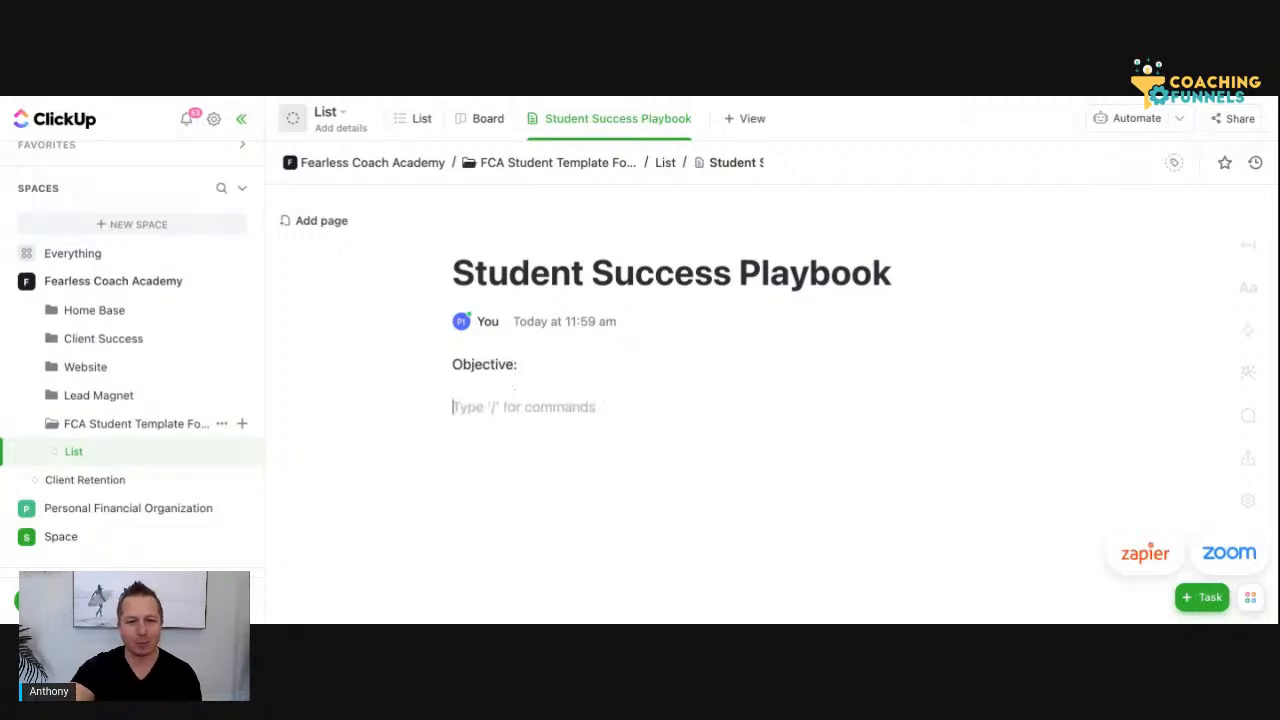
{"action": "key", "text": "Return"}
{"action": "key", "text": "BackSpace"}
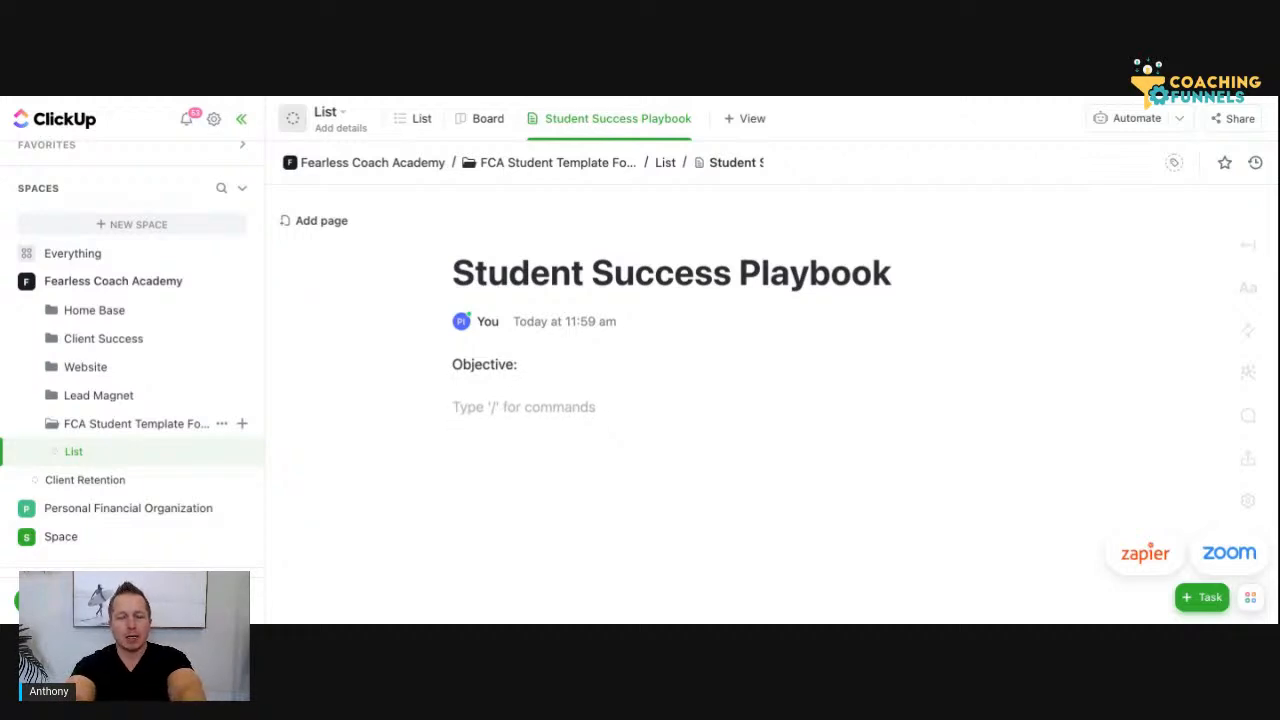
Write the line "Targets:" below the objective and start a new line under it
{"action": "type", "text": "T"}
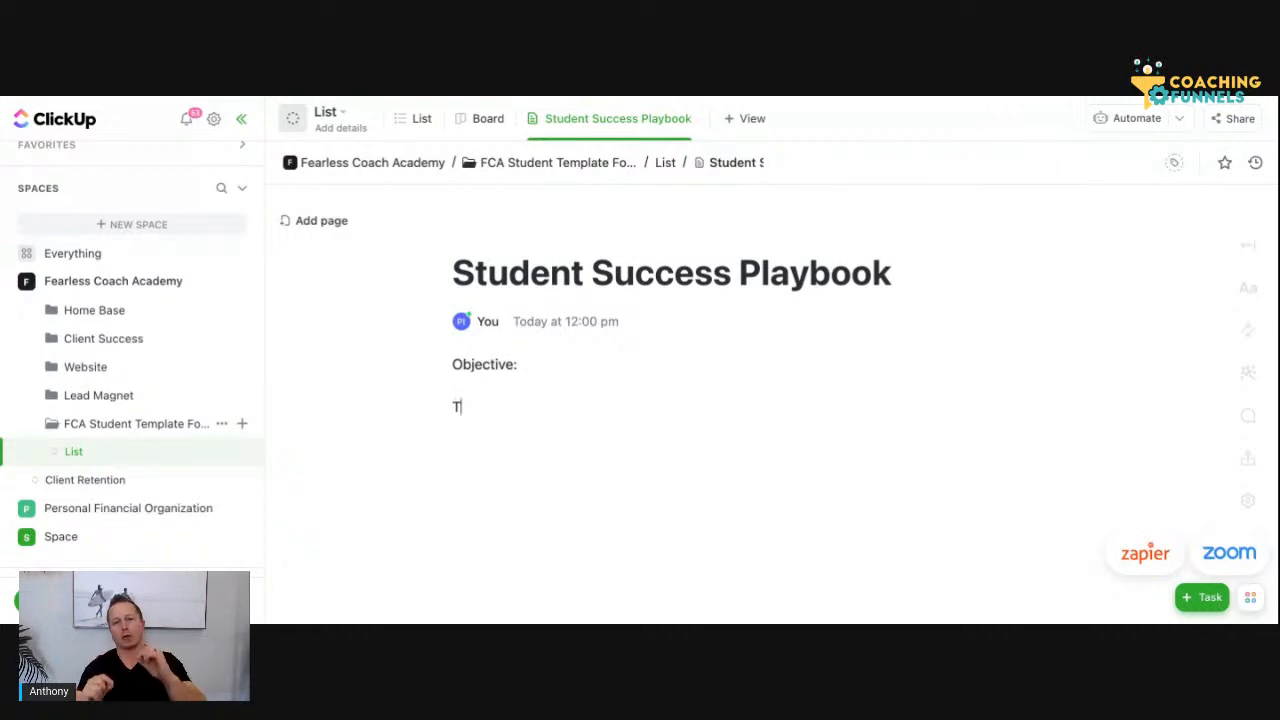
{"action": "key", "text": "BackSpace"}
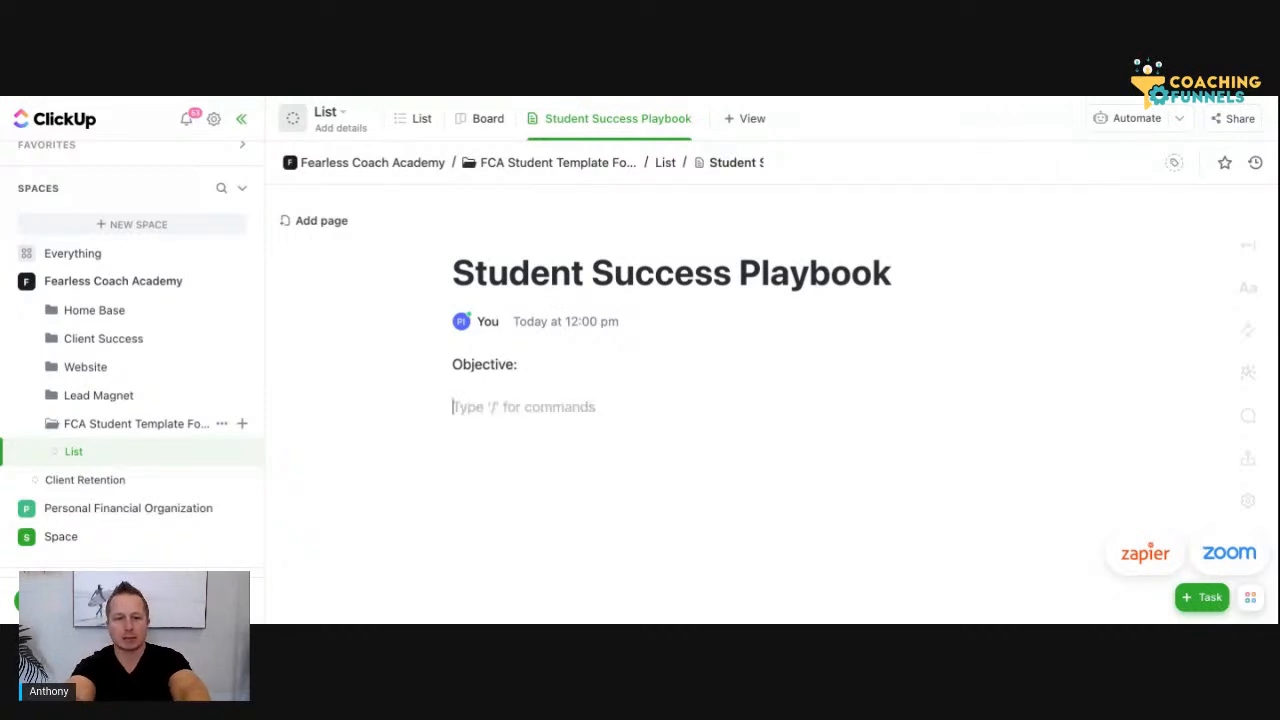
{"action": "type", "text": "Targets:"}
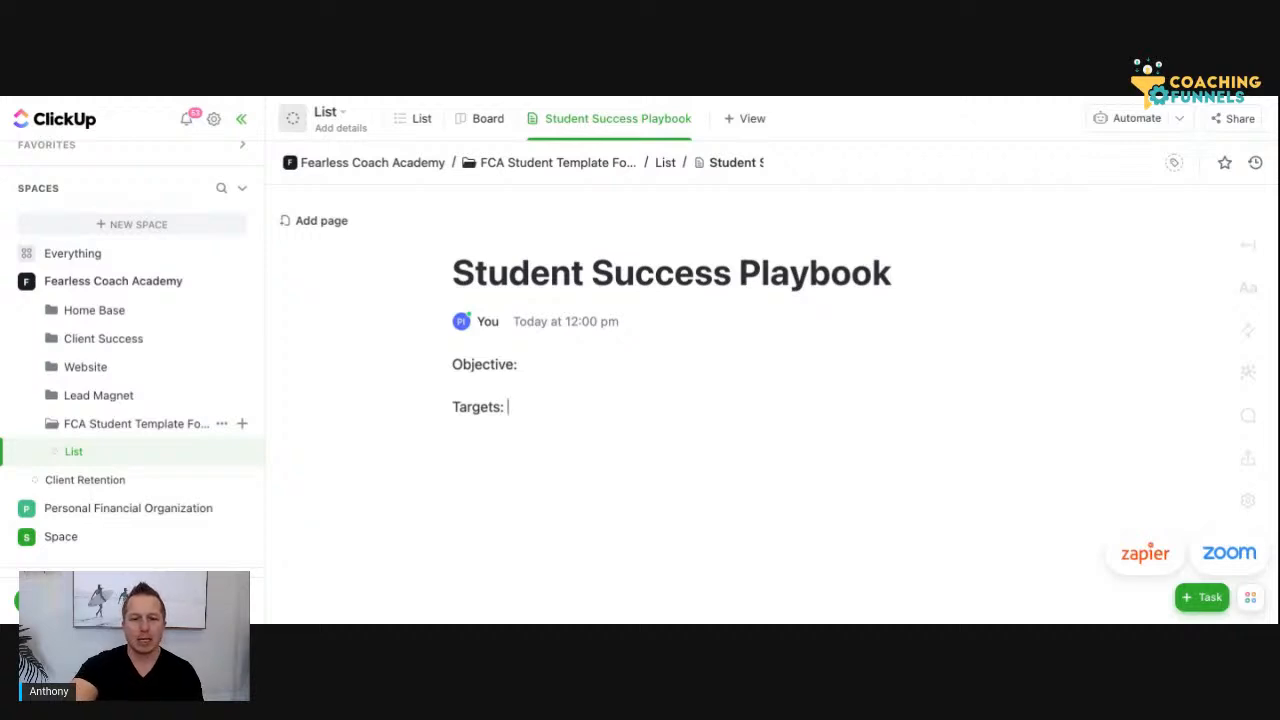
{"action": "key", "text": "Return"}
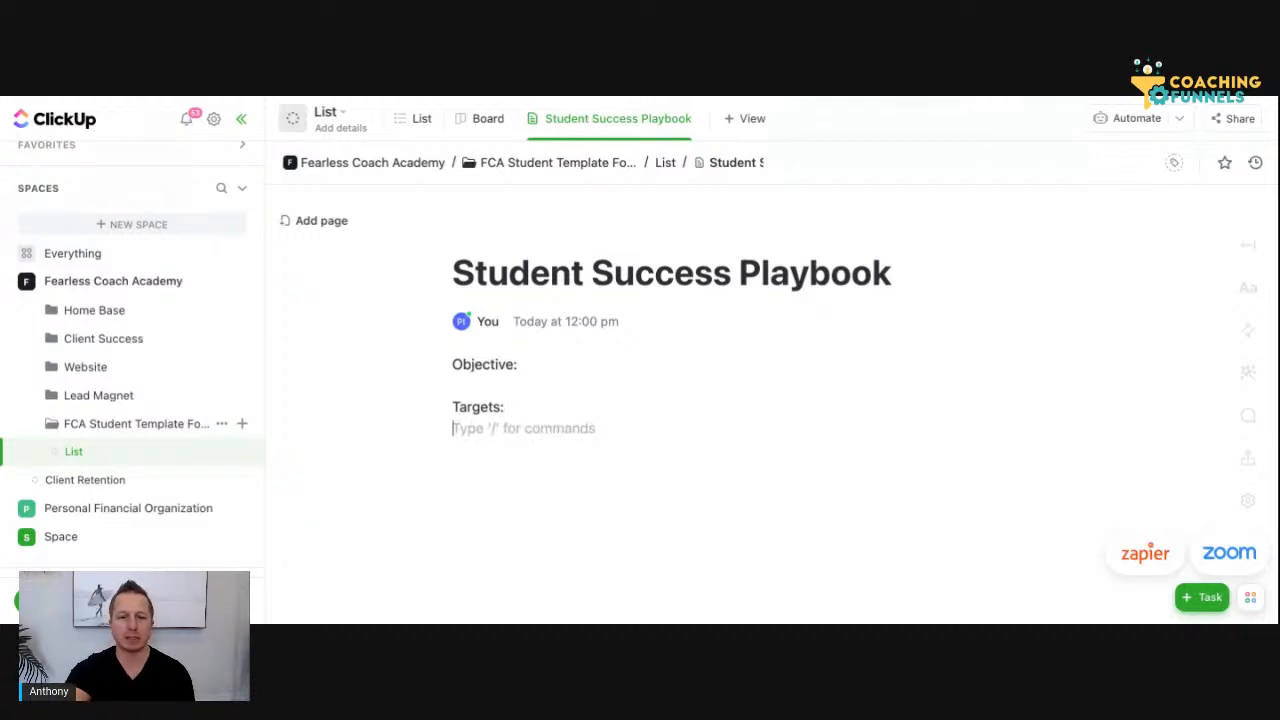
{"action": "type", "text": "- "}
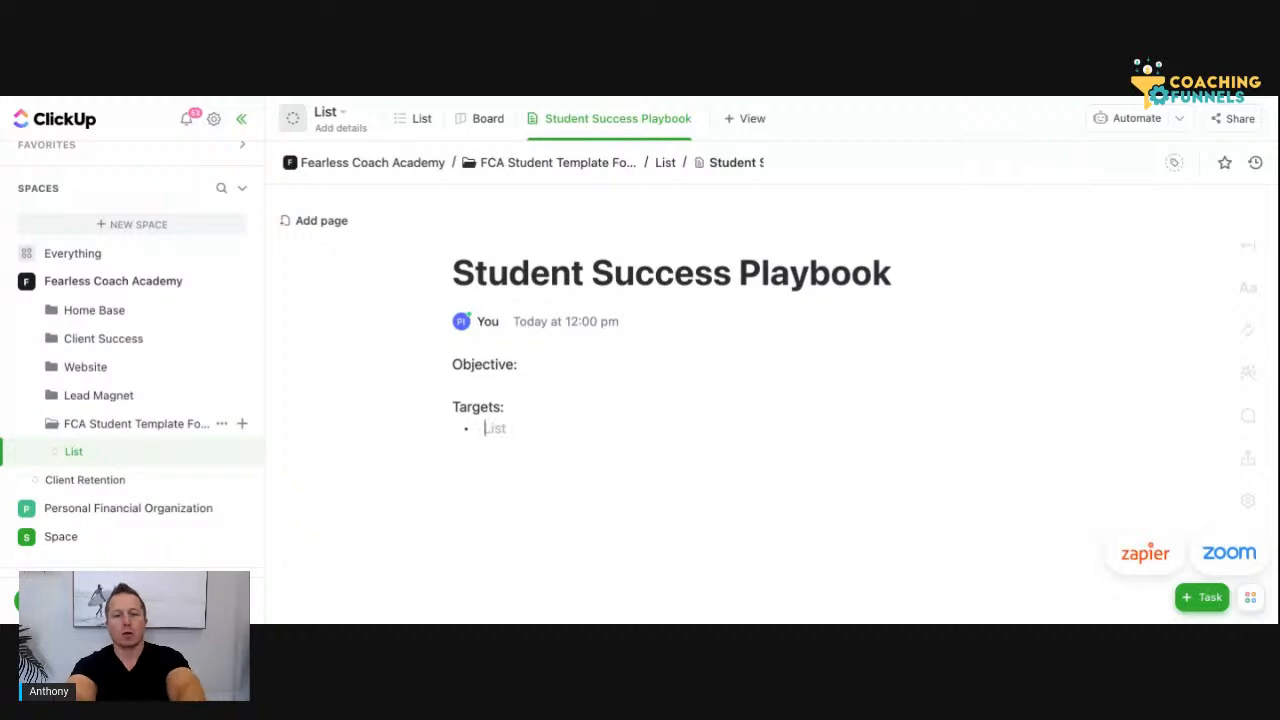
{"action": "type", "text": "Pro"}
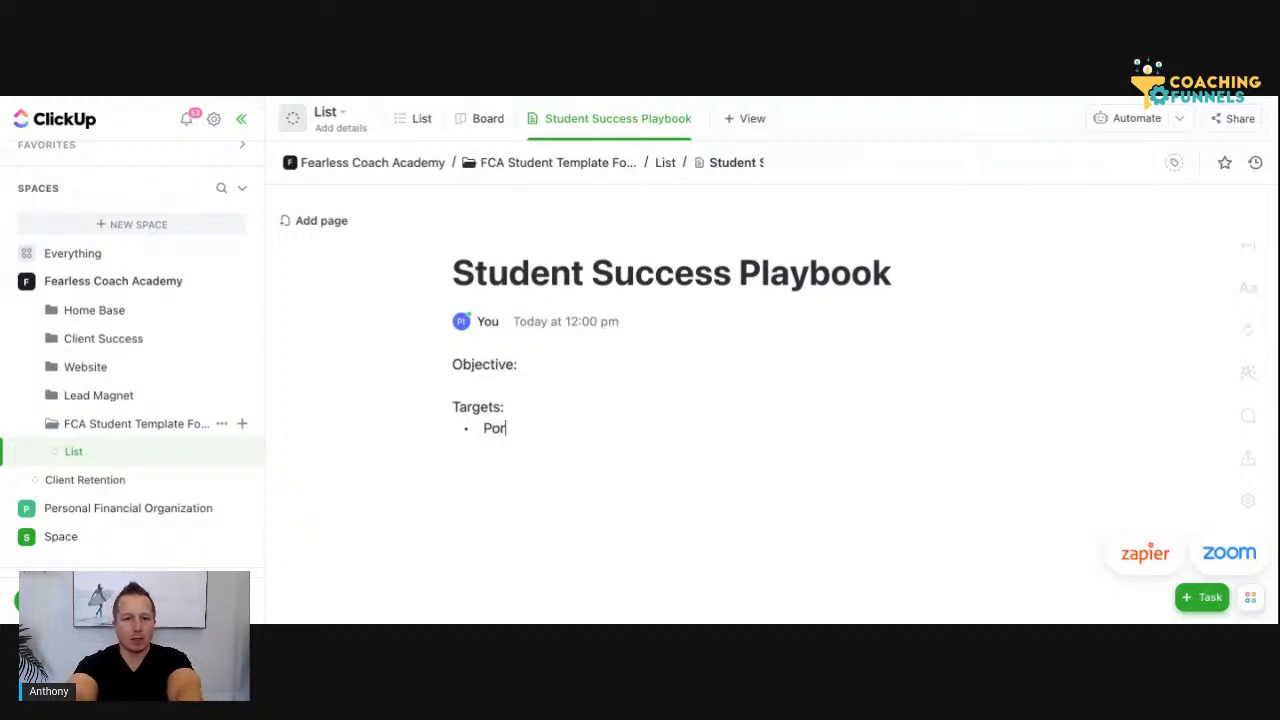
{"action": "type", "text": "j"}
{"action": "key", "text": "BackSpace"}
{"action": "key", "text": "BackSpace"}
{"action": "key", "text": "BackSpace"}
{"action": "key", "text": "BackSpace"}
{"action": "key", "text": "BackSpace"}
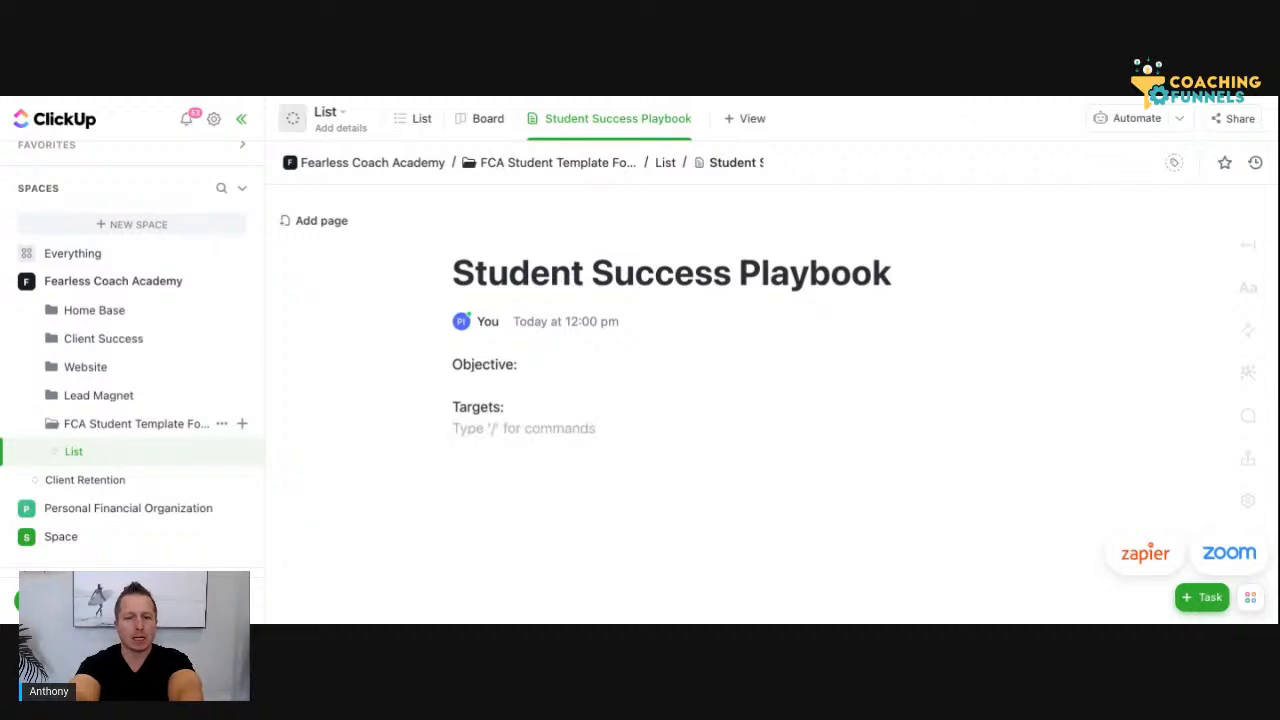
{"action": "key", "text": "Return"}
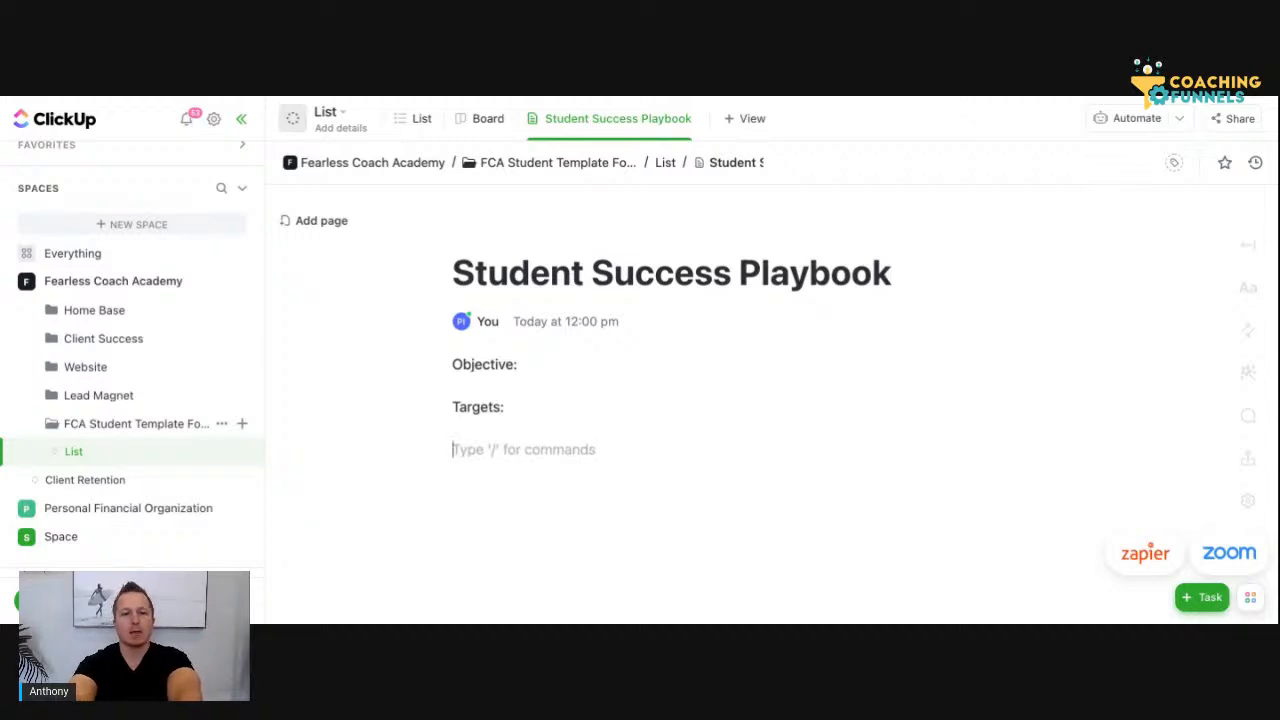
{"action": "key", "text": "BackSpace"}
Start a bulleted list under Targets with the item "New Clients:" and add an empty bullet after it
{"action": "type", "text": "- "}
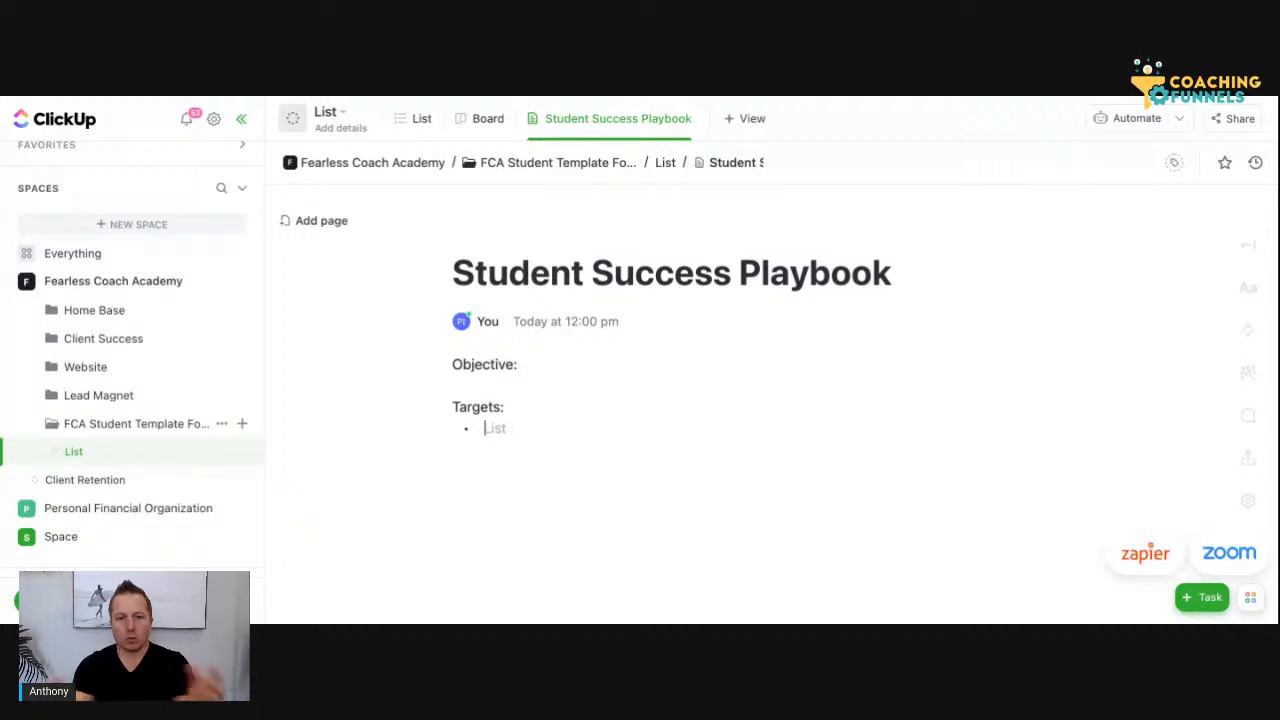
{"action": "type", "text": "New"}
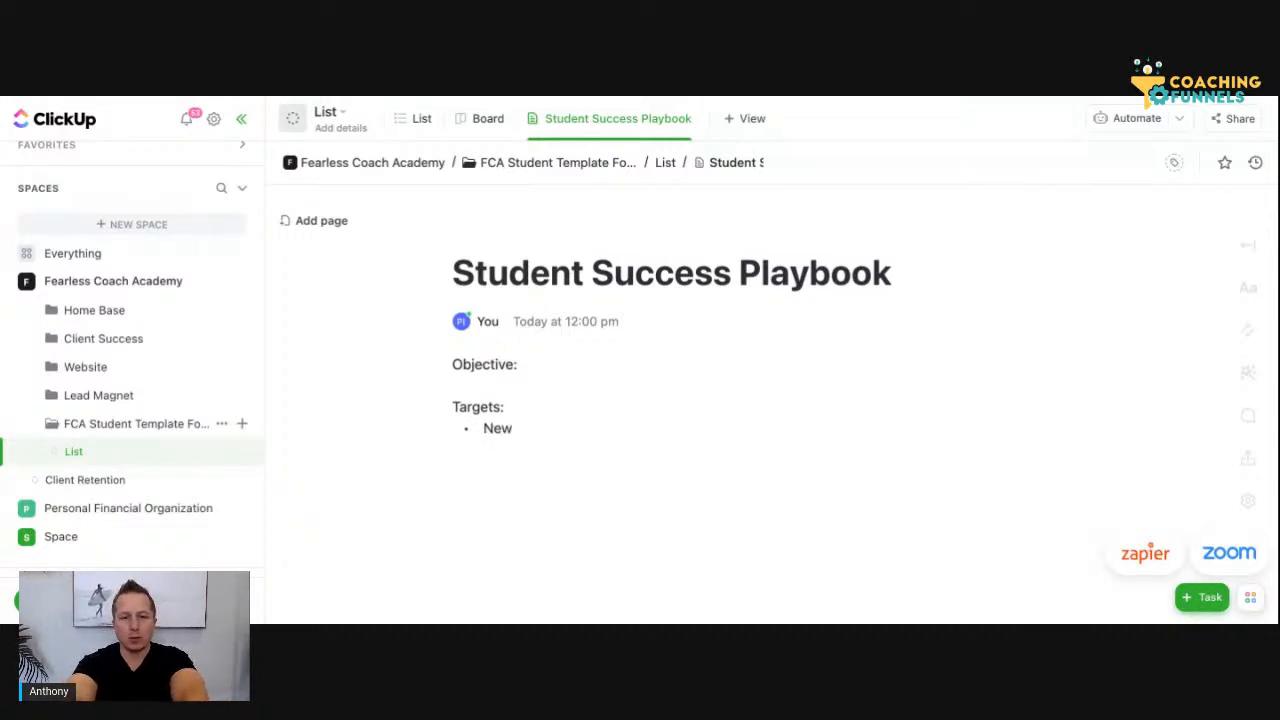
{"action": "type", "text": " Client:"}
{"action": "key", "text": "BackSpace"}
{"action": "type", "text": "s:"}
{"action": "key", "text": "Return"}
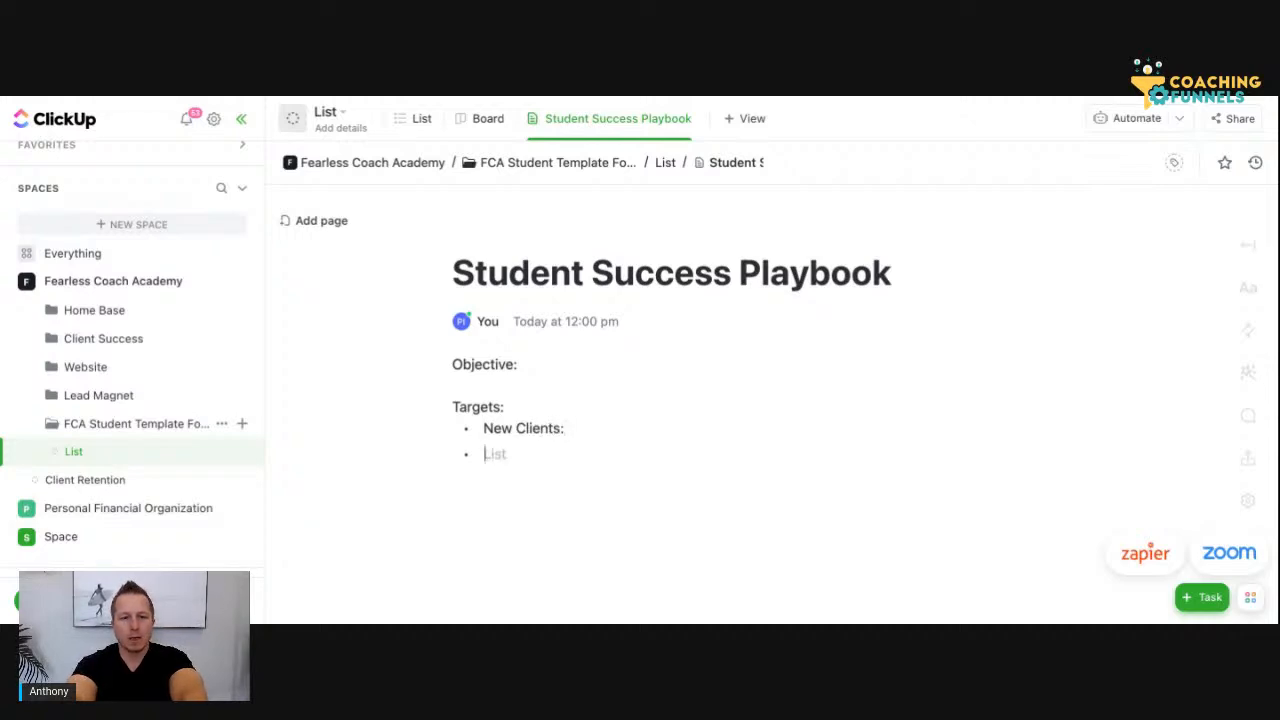
Insert the bullet "Total Revenue:" above the New Clients item
{"action": "left_click", "coordinate": [481, 428]}
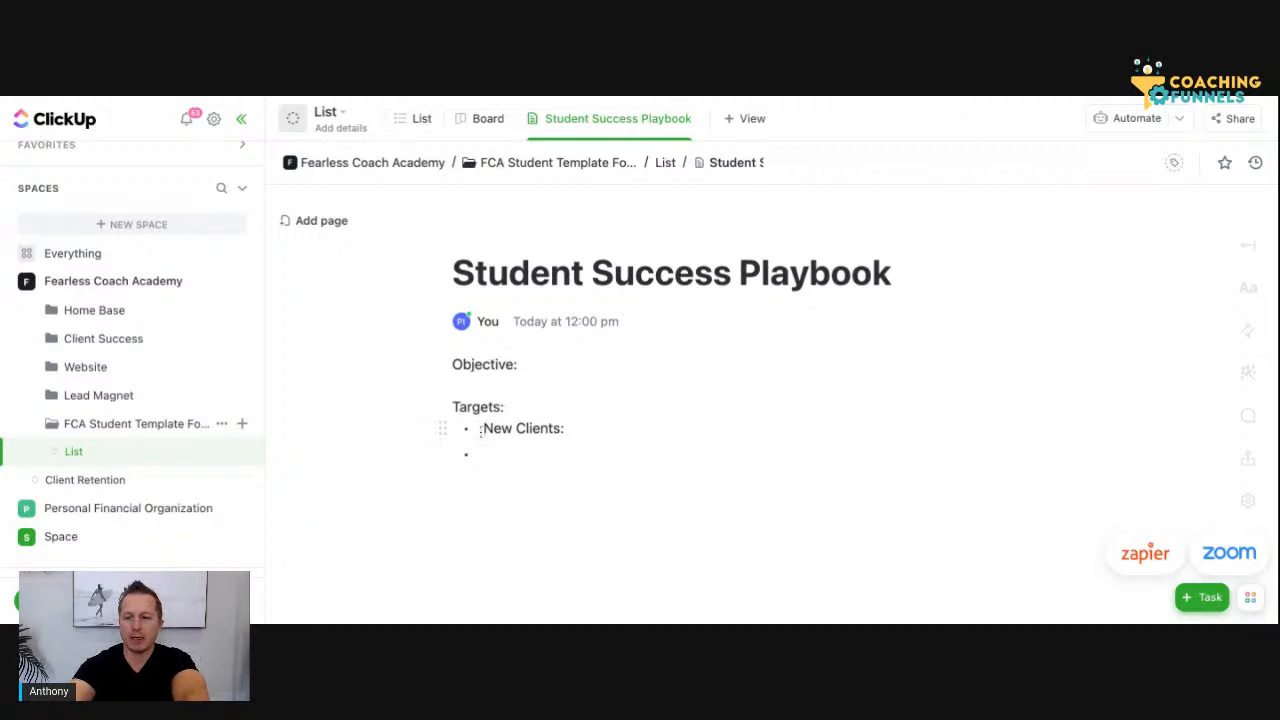
{"action": "key", "text": "Return"}
{"action": "key", "text": "Up"}
{"action": "type", "text": "Total Revenu"}
{"action": "key", "text": "BackSpace"}
{"action": "key", "text": "BackSpace"}
{"action": "type", "text": "e"}
{"action": "key", "text": "BackSpace"}
{"action": "key", "text": "BackSpace"}
{"action": "type", "text": "eneu"}
{"action": "key", "text": "BackSpace"}
{"action": "key", "text": "BackSpace"}
{"action": "key", "text": "BackSpace"}
{"action": "type", "text": "ue"}
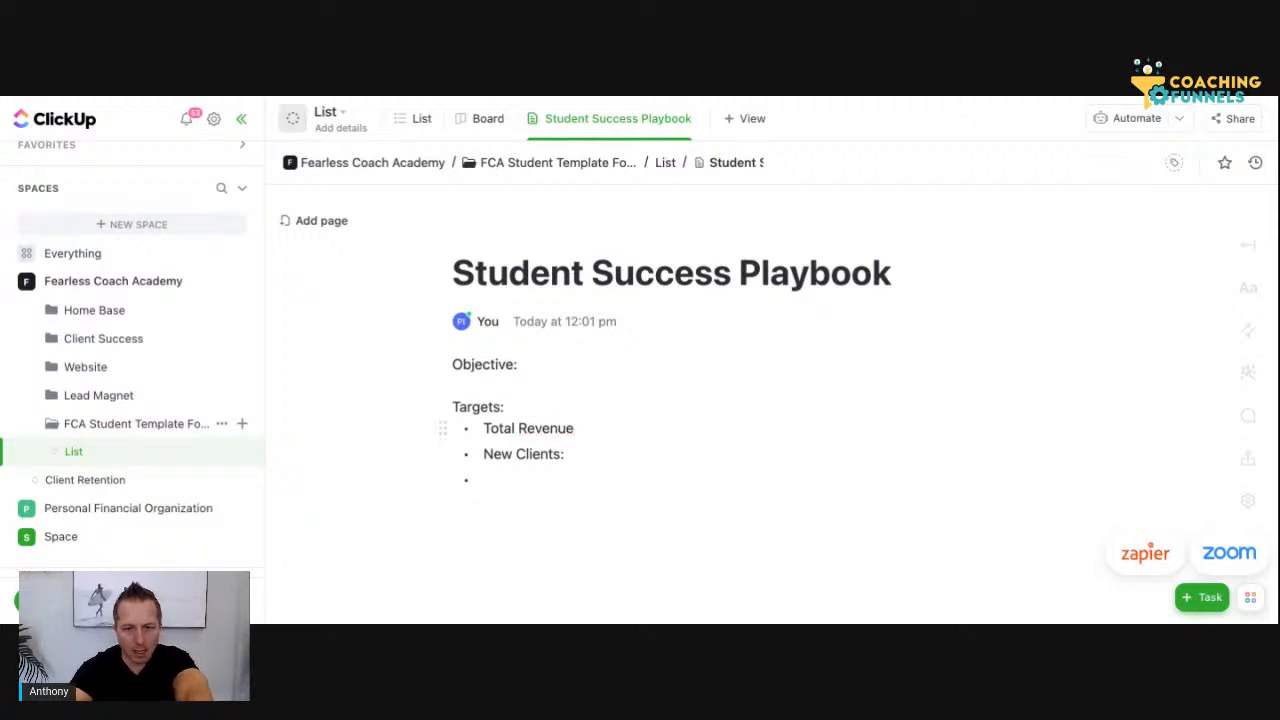
{"action": "key", "text": "BackSpace"}
{"action": "type", "text": ":"}
Fill the last bullet with "Projects:" and add blank lines after the end of the list
{"action": "left_click", "coordinate": [541, 481]}
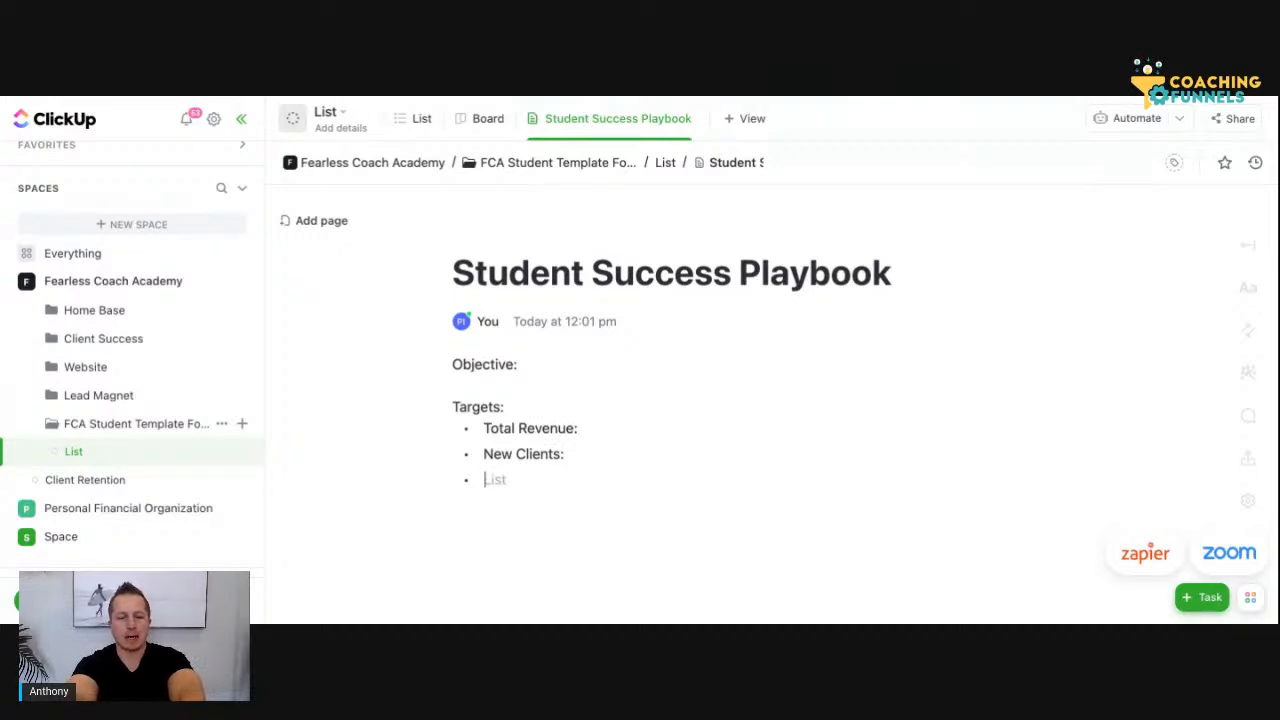
{"action": "type", "text": "Projects:"}
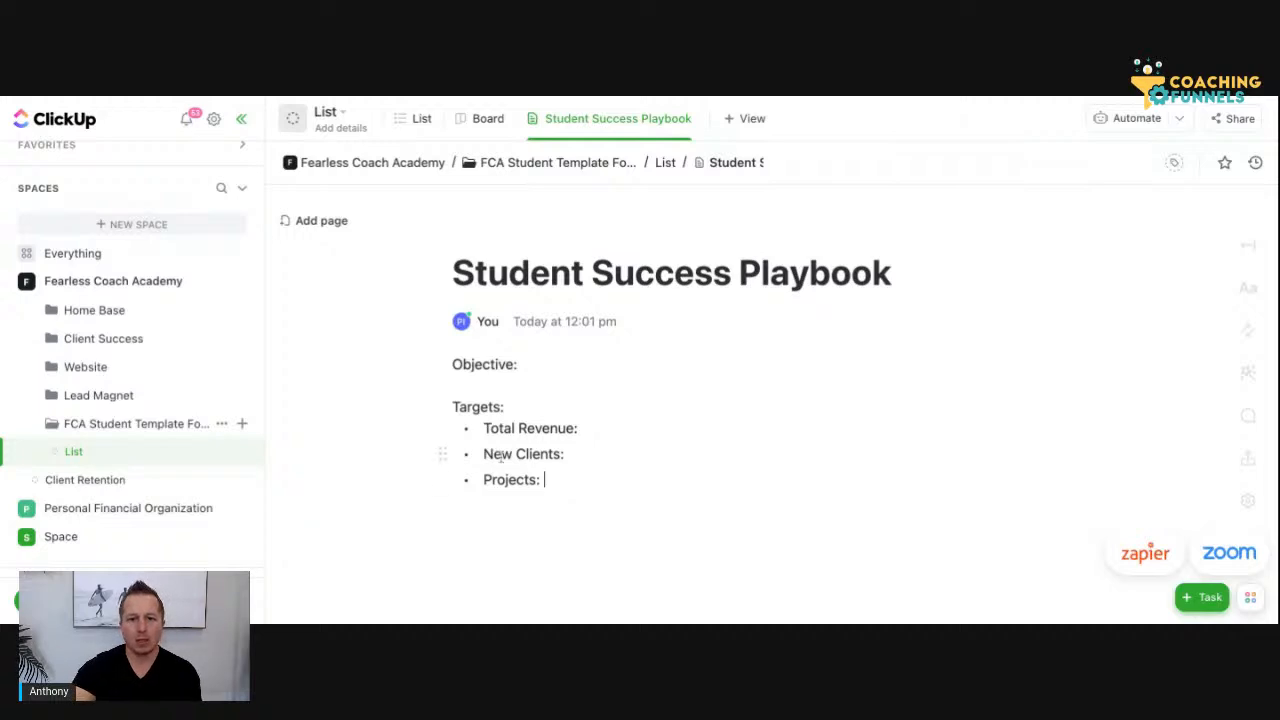
{"action": "left_click", "coordinate": [522, 494]}
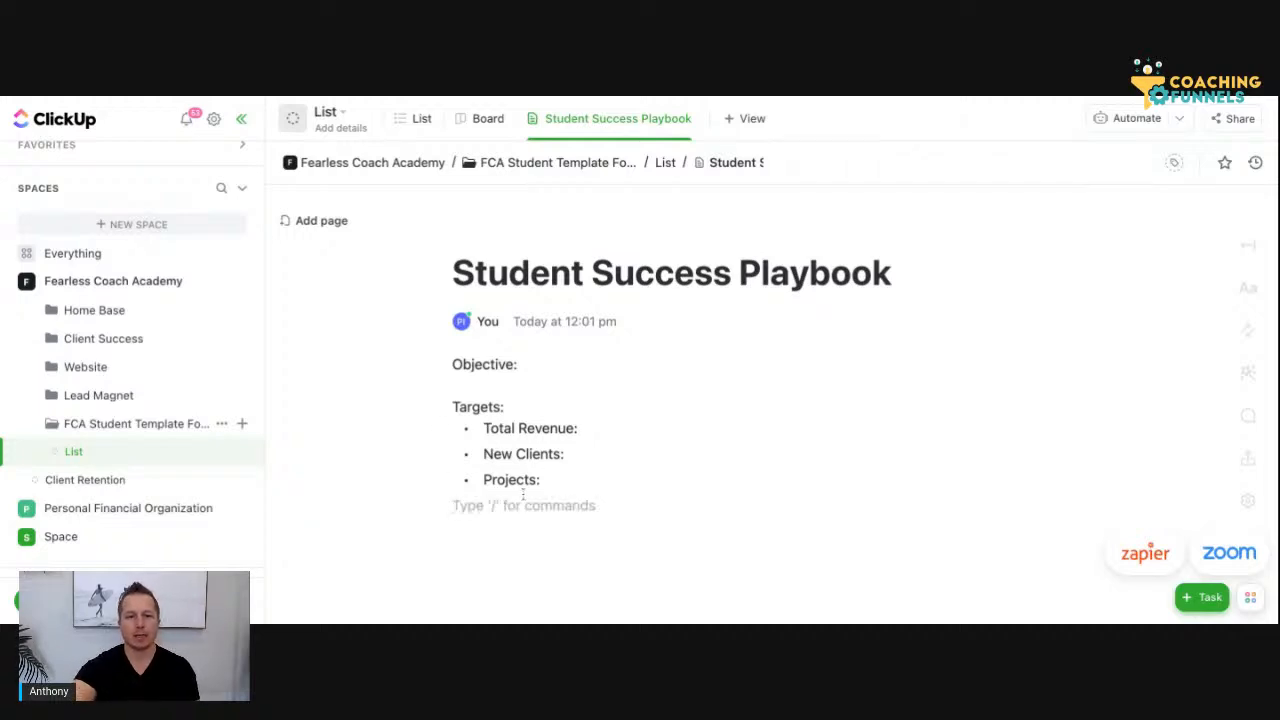
{"action": "key", "text": "Return"}
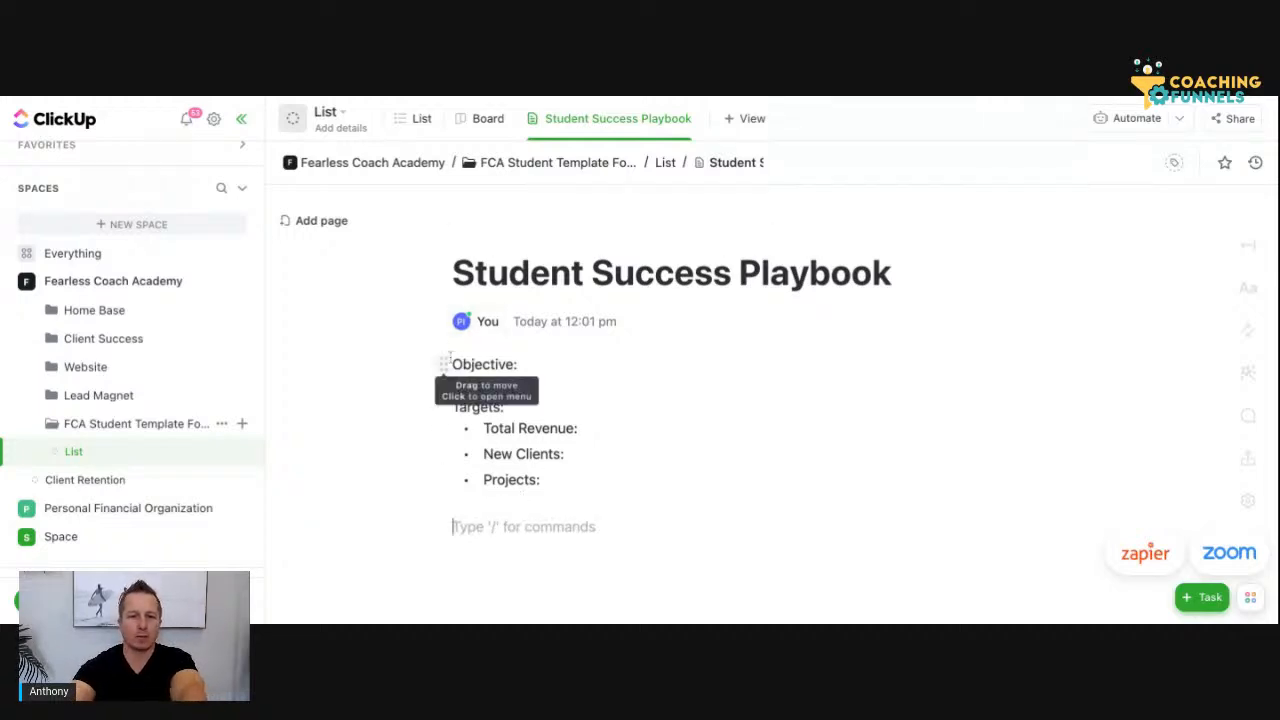
Insert an empty line above the Objective line at the start of the doc body
{"action": "left_click", "coordinate": [447, 363]}
{"action": "left_click", "coordinate": [472, 364]}
{"action": "key", "text": "Left"}
{"action": "key", "text": "Left"}
{"action": "key", "text": "Return"}
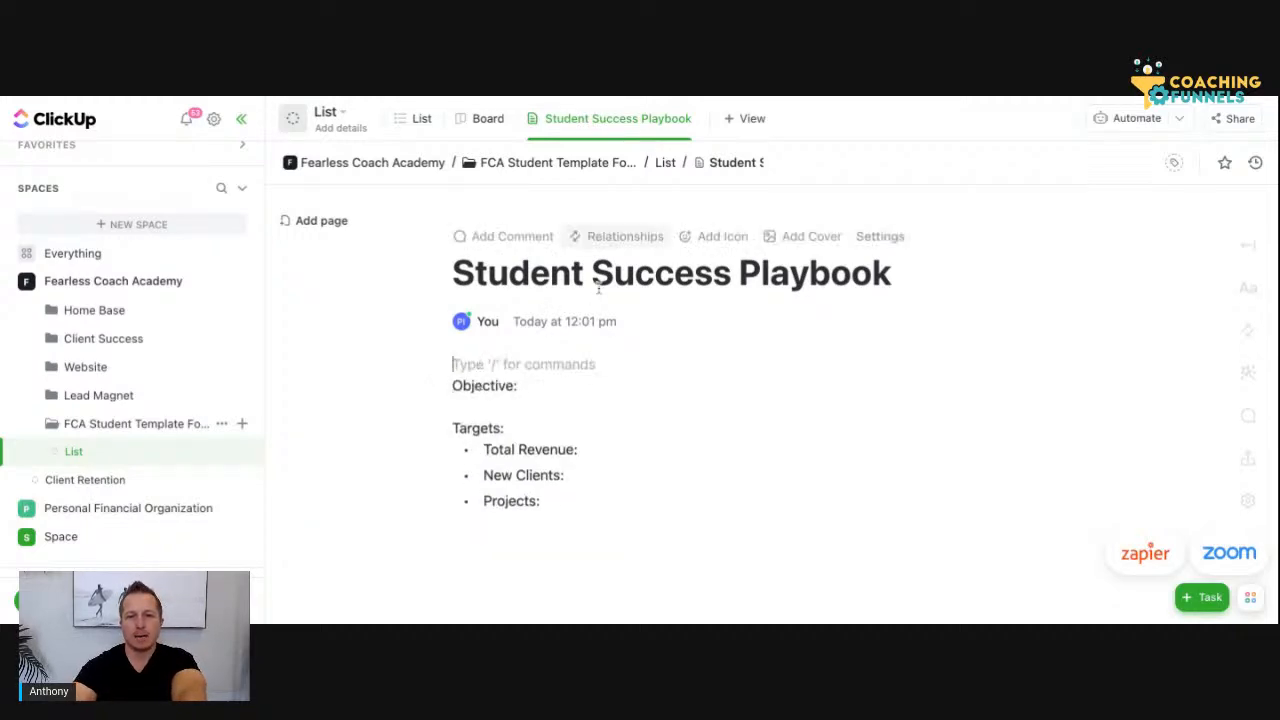
Enter the heading "Purpose" on the empty line above Objective
{"action": "type", "text": "Purp"}
{"action": "key", "text": "BackSpace"}
{"action": "key", "text": "BackSpace"}
{"action": "type", "text": "rpose"}
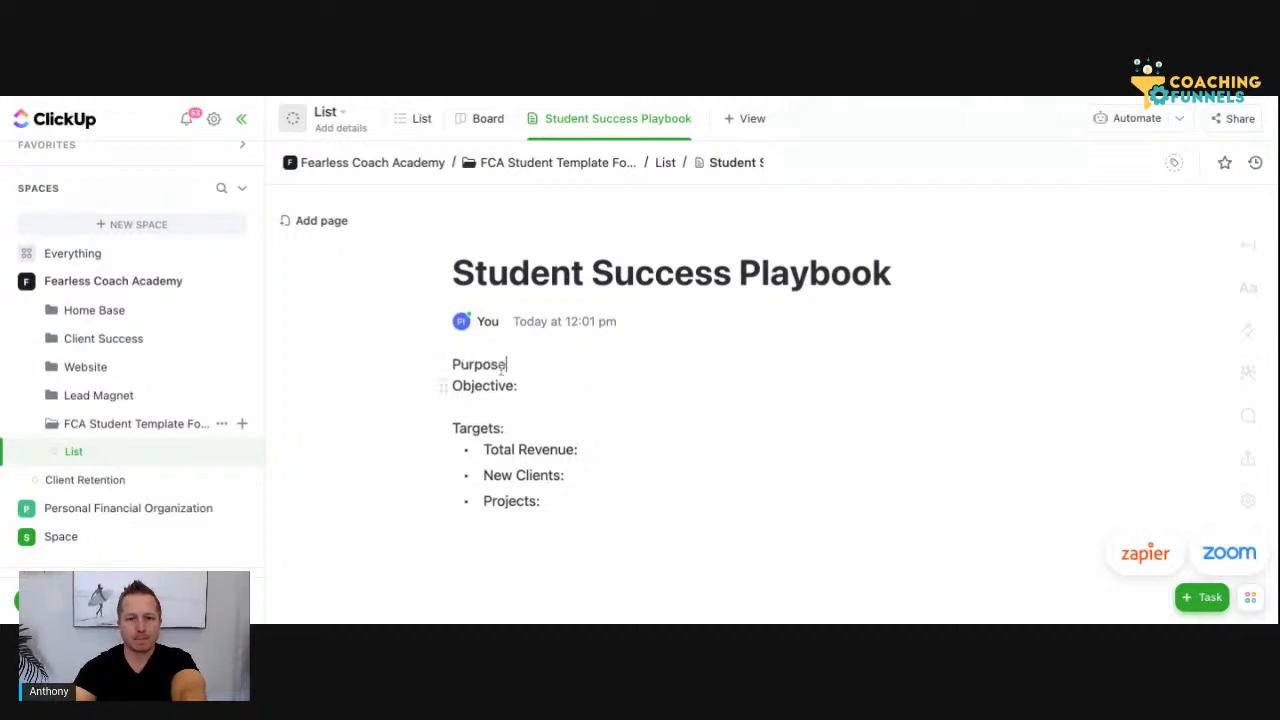
Shift the Purpose heading toward the middle of its line with leading spaces
{"action": "left_click", "coordinate": [445, 365]}
{"action": "left_click", "coordinate": [462, 366]}
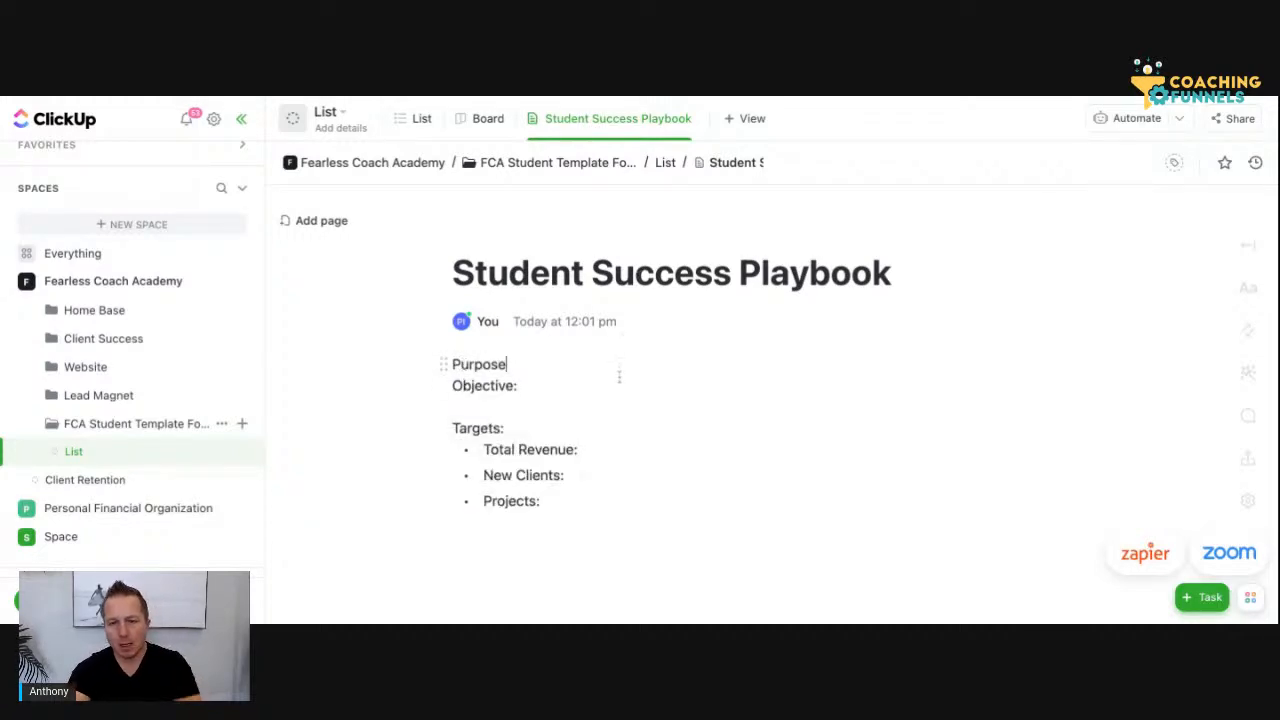
{"action": "left_click_drag", "start_coordinate": [523, 372], "coordinate": [445, 366]}
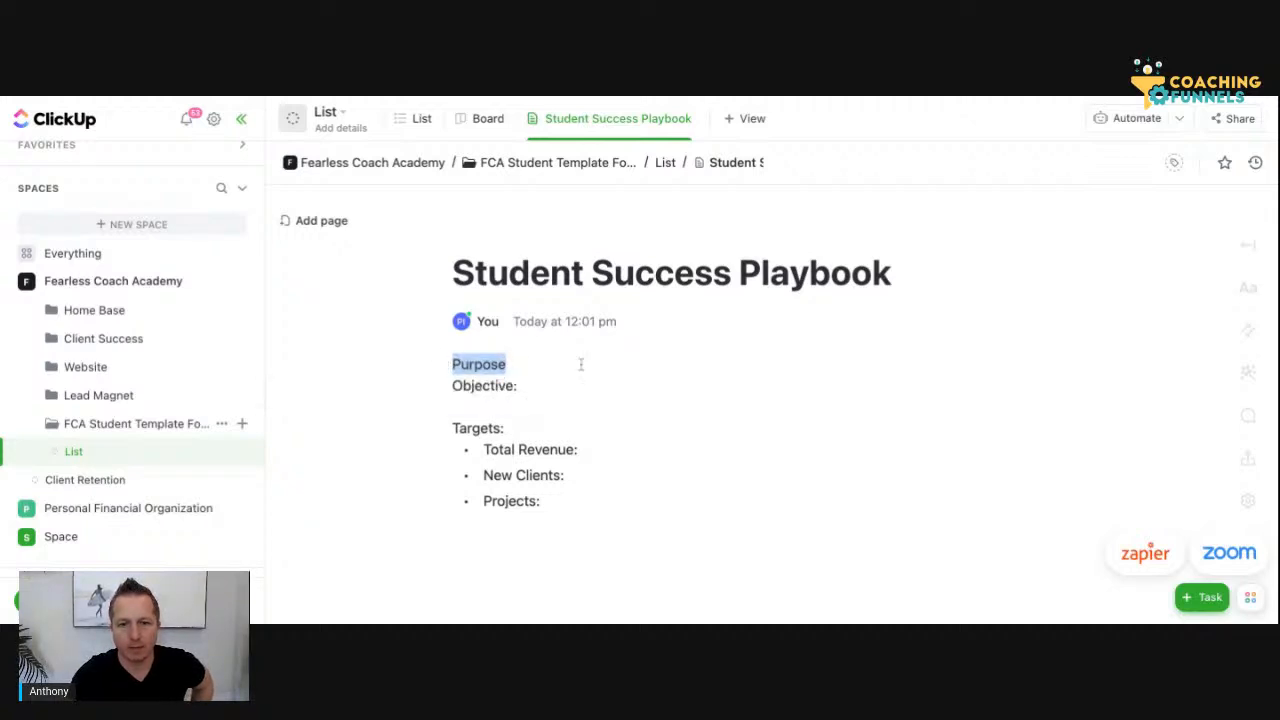
{"action": "left_click", "coordinate": [487, 366]}
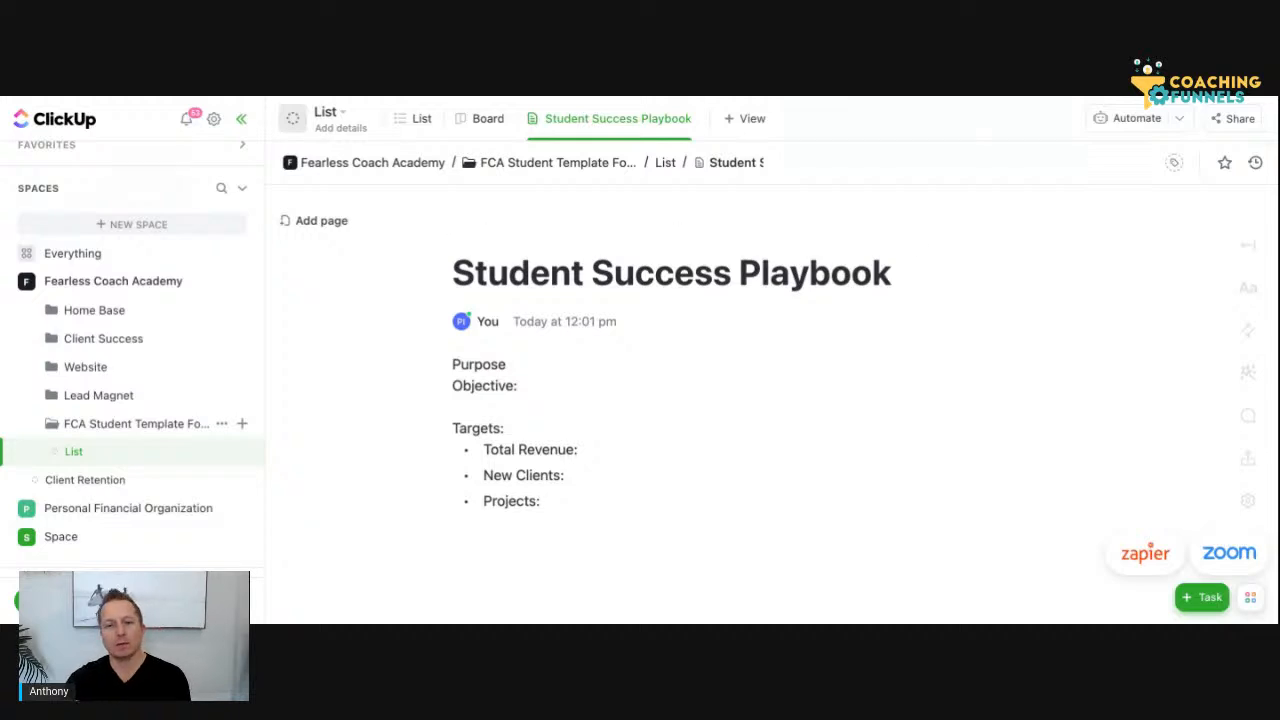
{"action": "scroll", "coordinate": [670, 390], "scroll_direction": "down", "scroll_amount": 1}
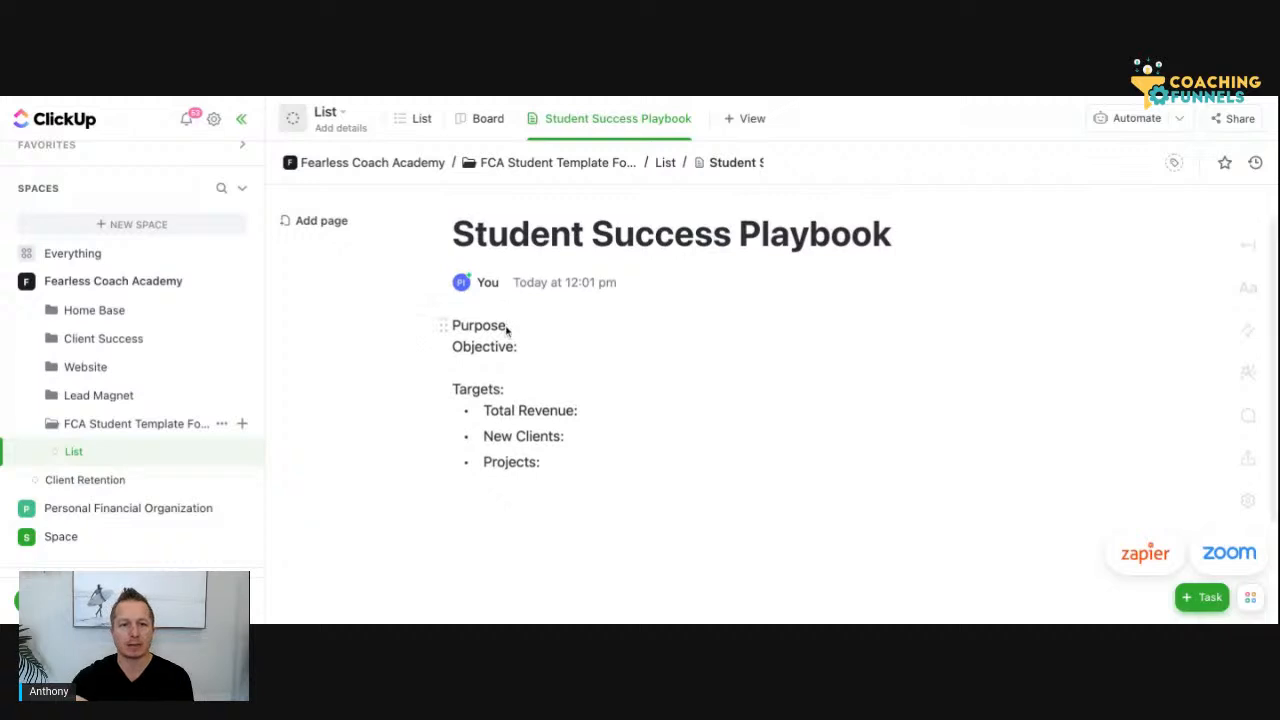
{"action": "left_click_drag", "start_coordinate": [508, 326], "coordinate": [452, 326]}
{"action": "left_click", "coordinate": [453, 326]}
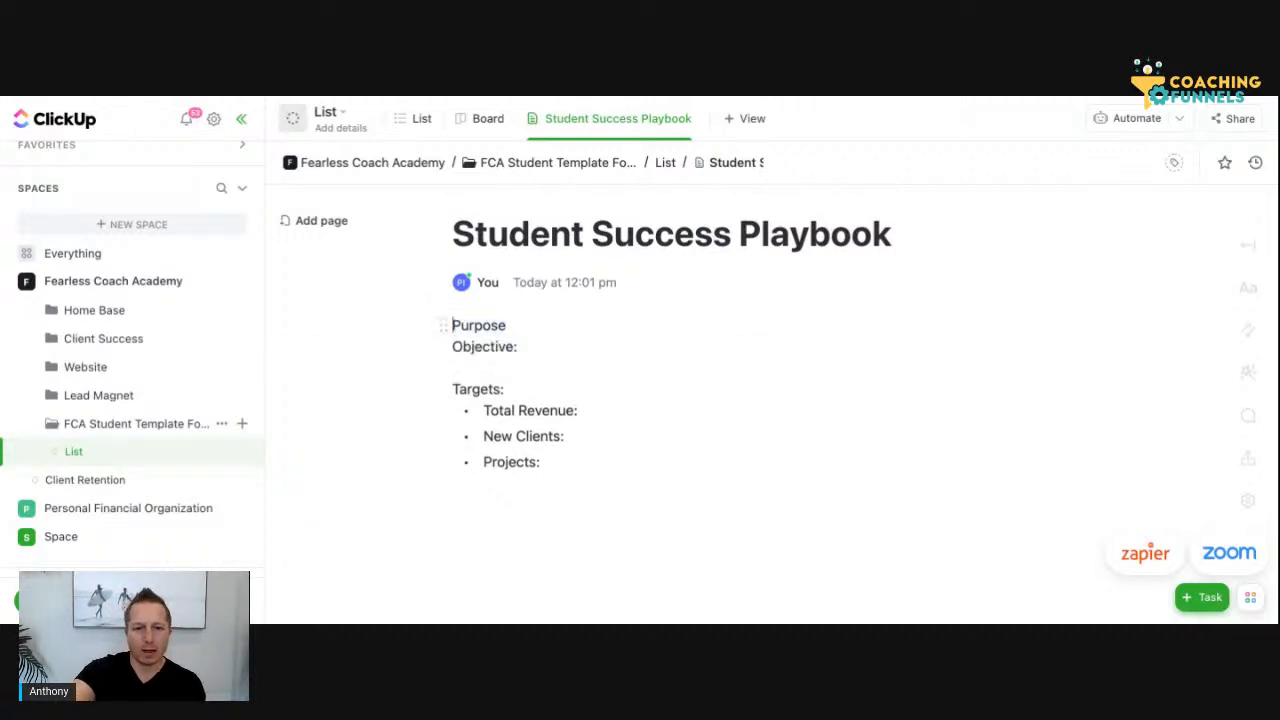
{"action": "type", "text": "Q"}
{"action": "key", "text": "BackSpace"}
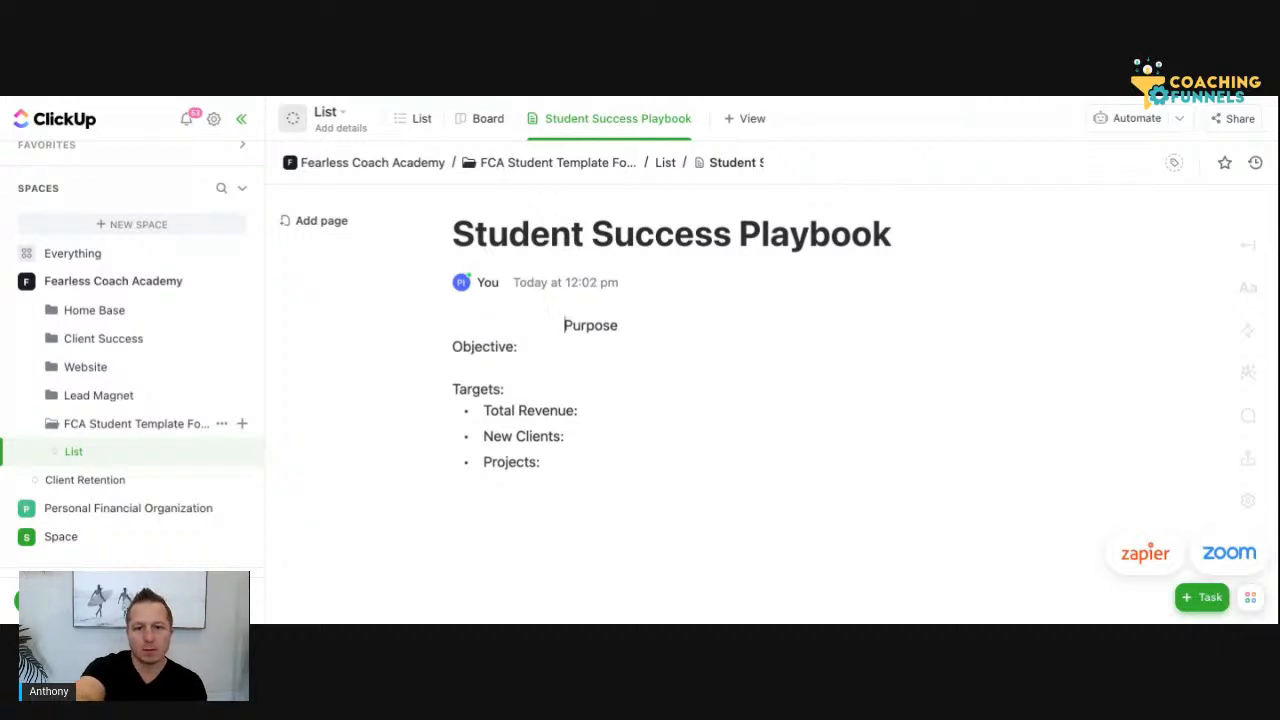
Add a "Plan" heading below the Targets list, spaced in to line up with the Purpose heading
{"action": "left_click", "coordinate": [559, 479]}
{"action": "key", "text": "Return"}
{"action": "type", "text": "PLAN"}
{"action": "key", "text": "BackSpace"}
{"action": "key", "text": "BackSpace"}
{"action": "key", "text": "BackSpace"}
{"action": "type", "text": "lan"}
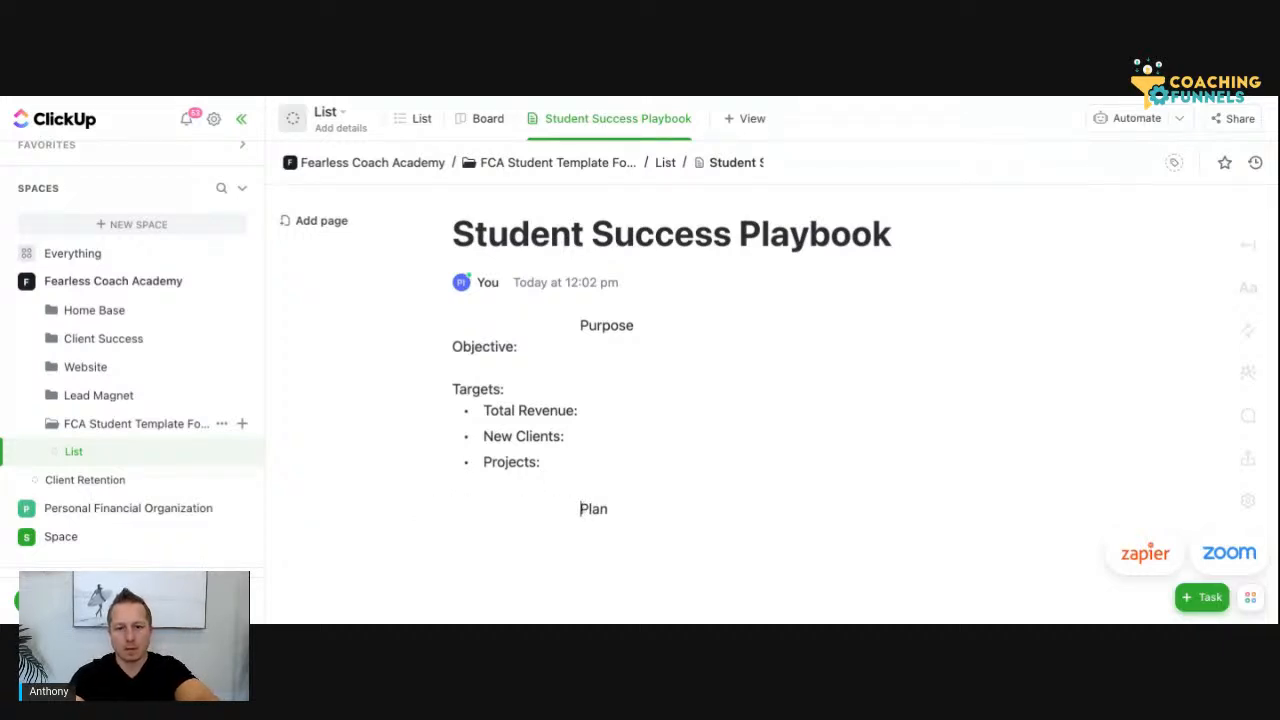
Add the line "Timeline:" directly below the Plan heading
{"action": "left_click", "coordinate": [647, 505]}
{"action": "key", "text": "Return"}
{"action": "type", "text": "Tim"}
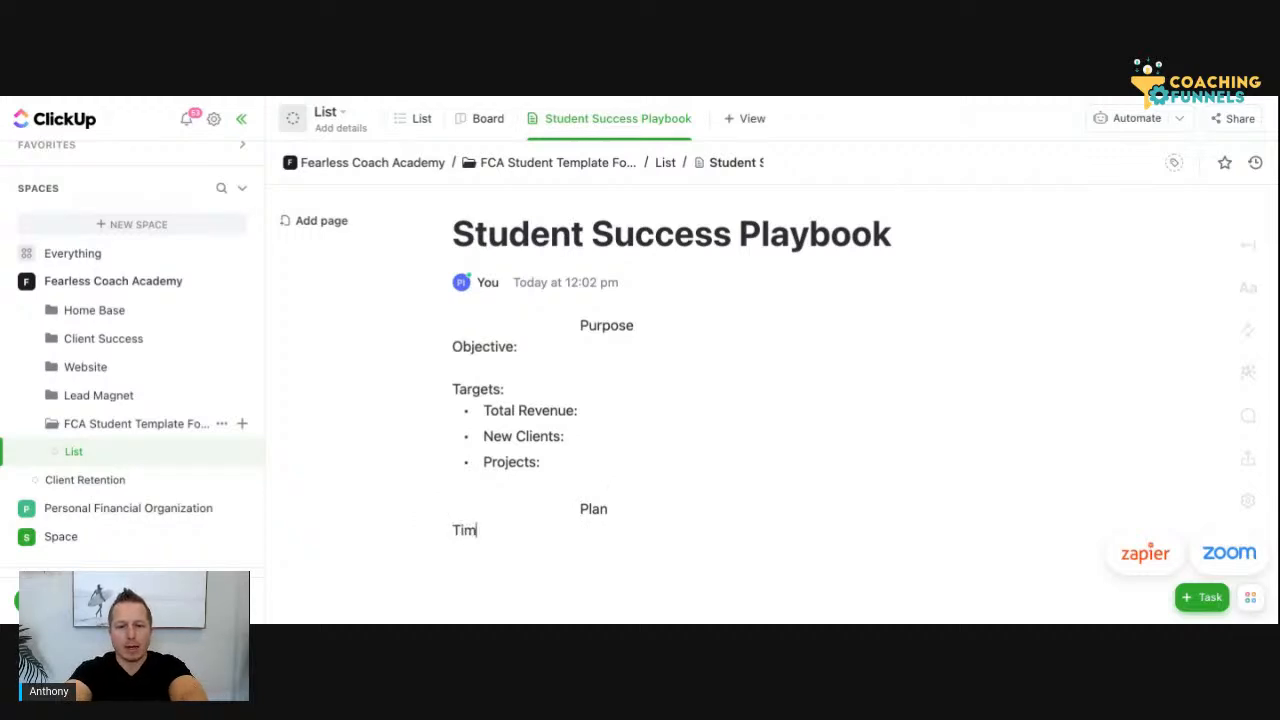
{"action": "type", "text": "eline:"}
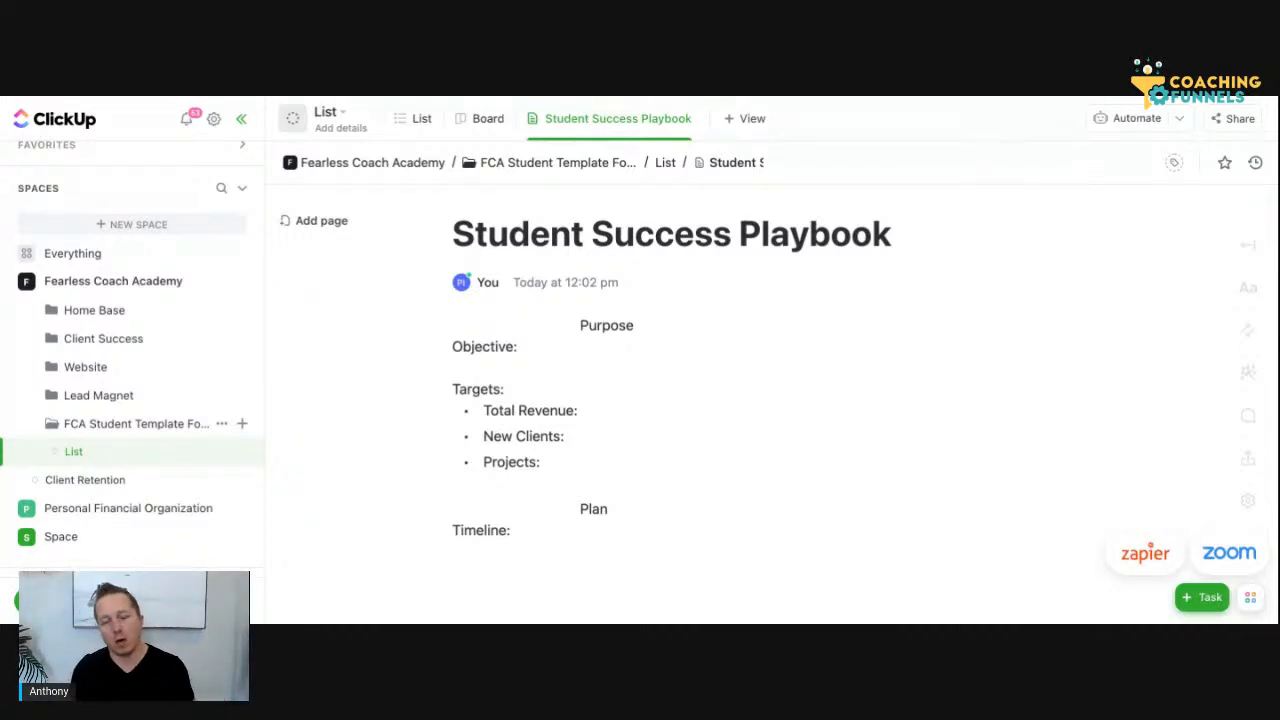
Start a bulleted list under Timeline with the item "Kick off Call:" and add an empty bullet after it
{"action": "key", "text": "Return"}
{"action": "type", "text": "-"}
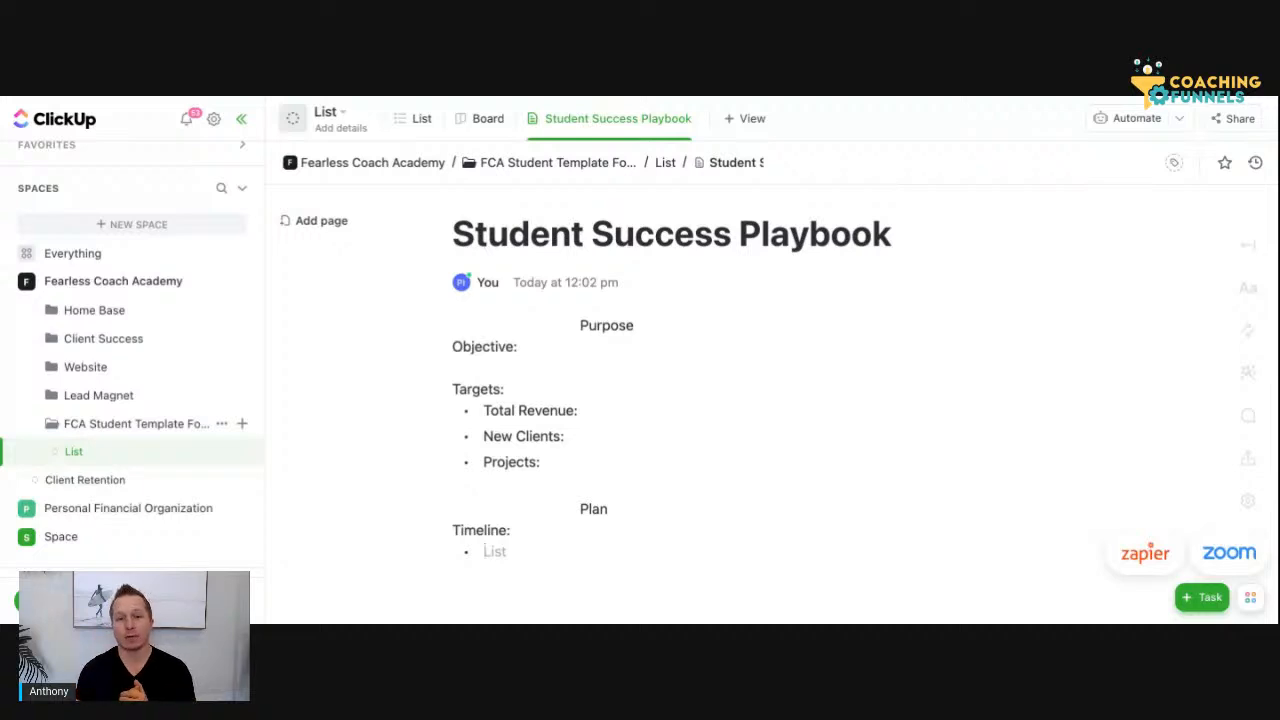
{"action": "type", "text": "Kick o"}
{"action": "key", "text": "BackSpace"}
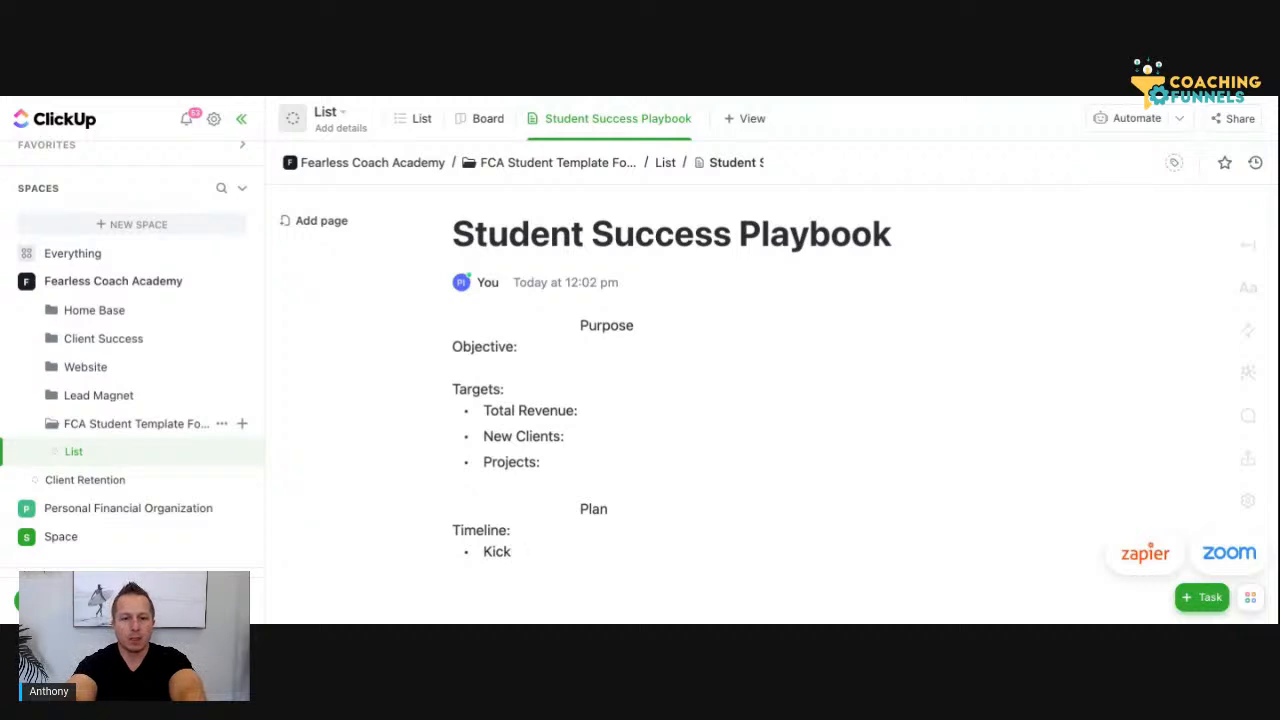
{"action": "left_click", "coordinate": [539, 528]}
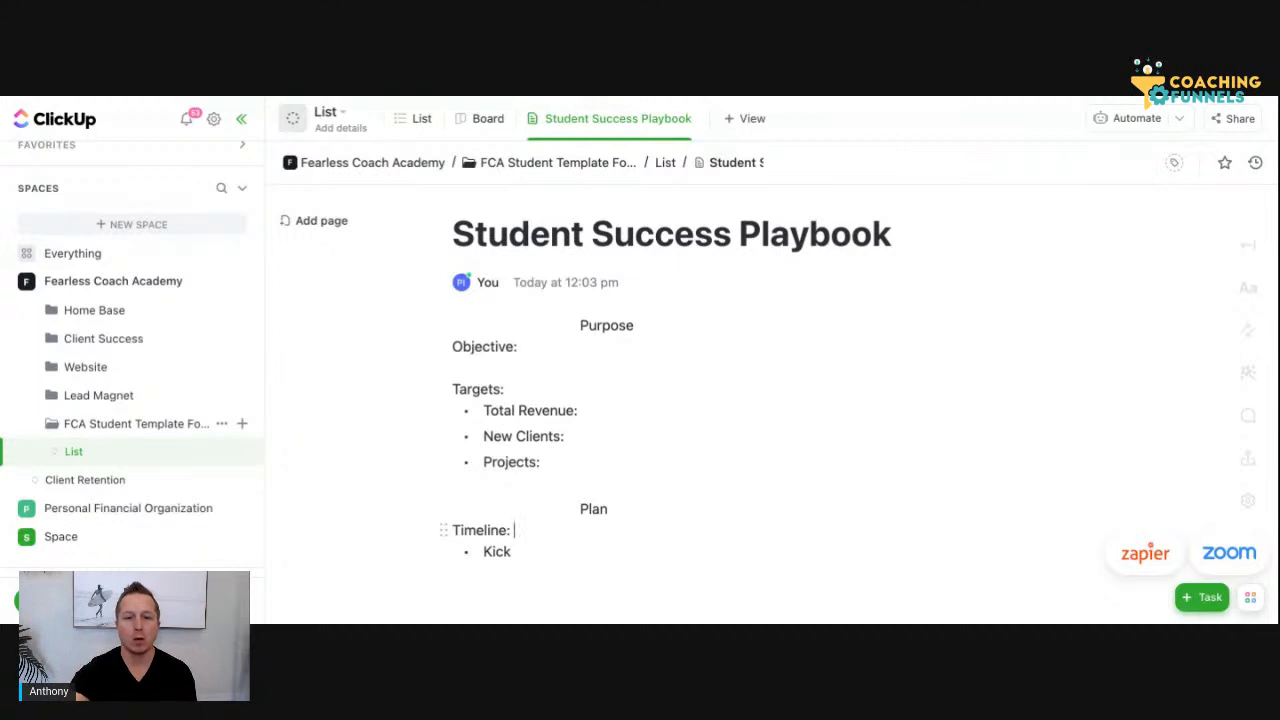
{"action": "type", "text": "o"}
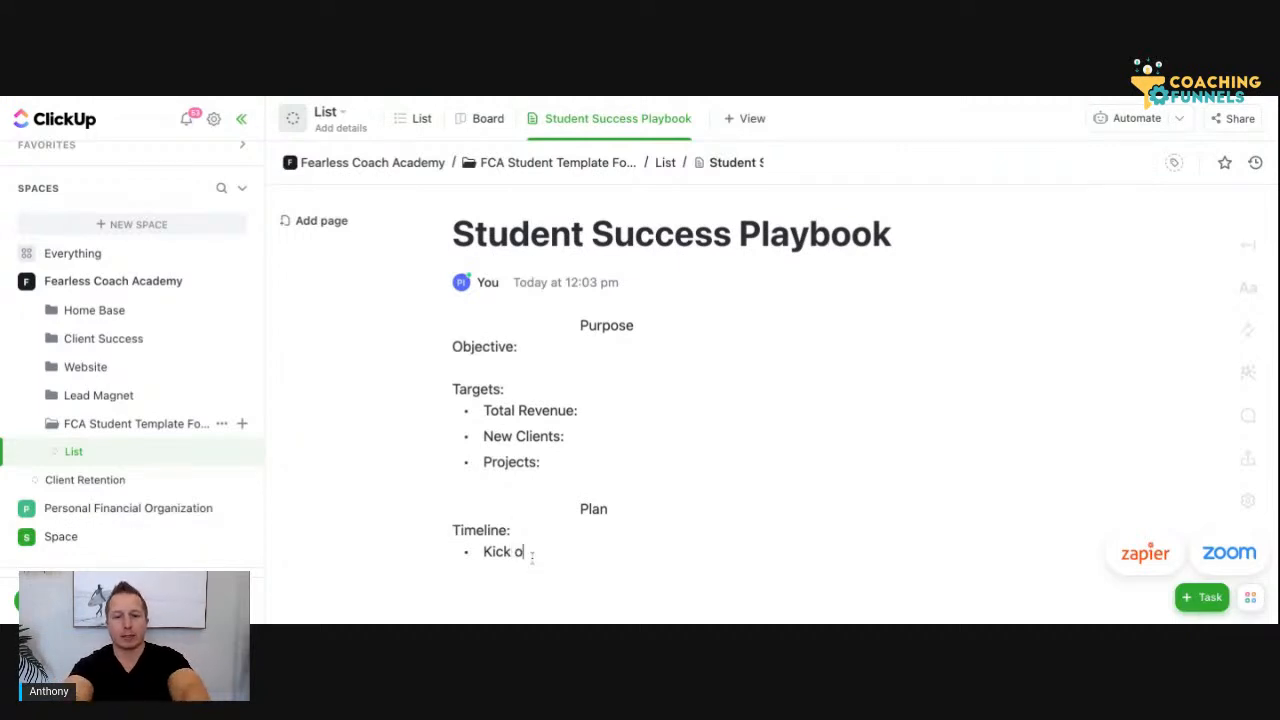
{"action": "type", "text": "ff Call"}
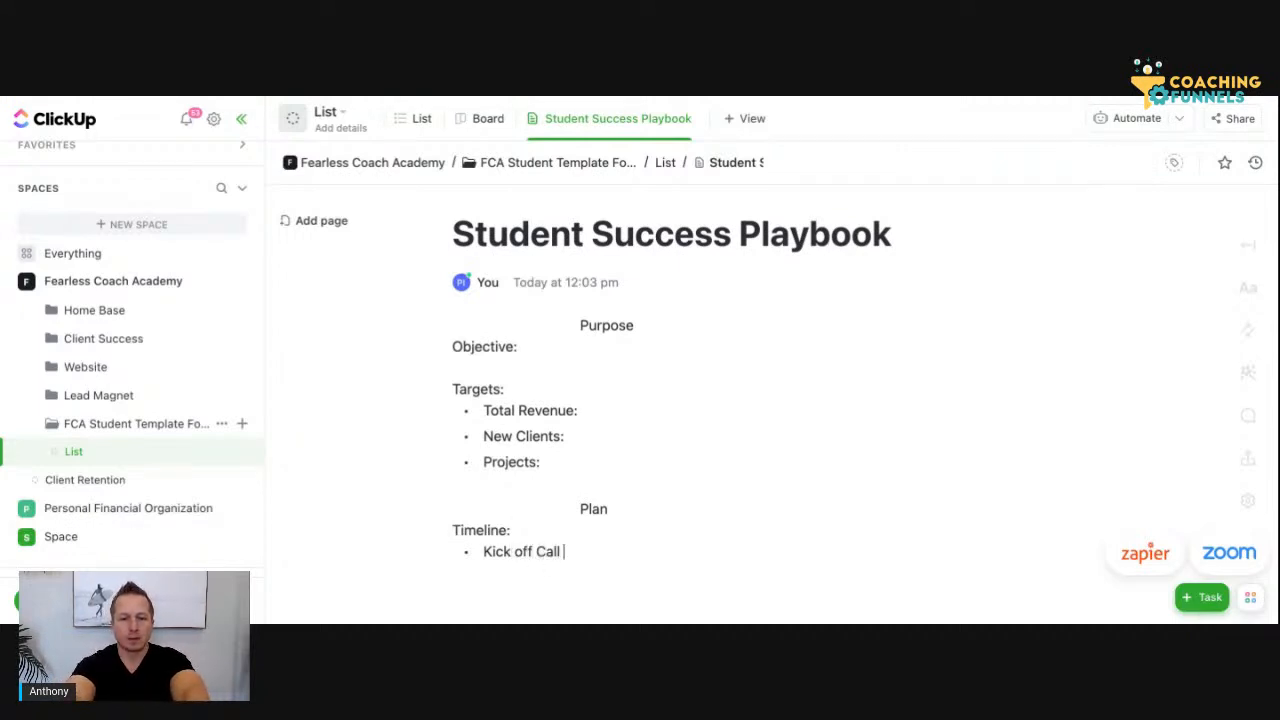
{"action": "type", "text": ":"}
{"action": "key", "text": "Return"}
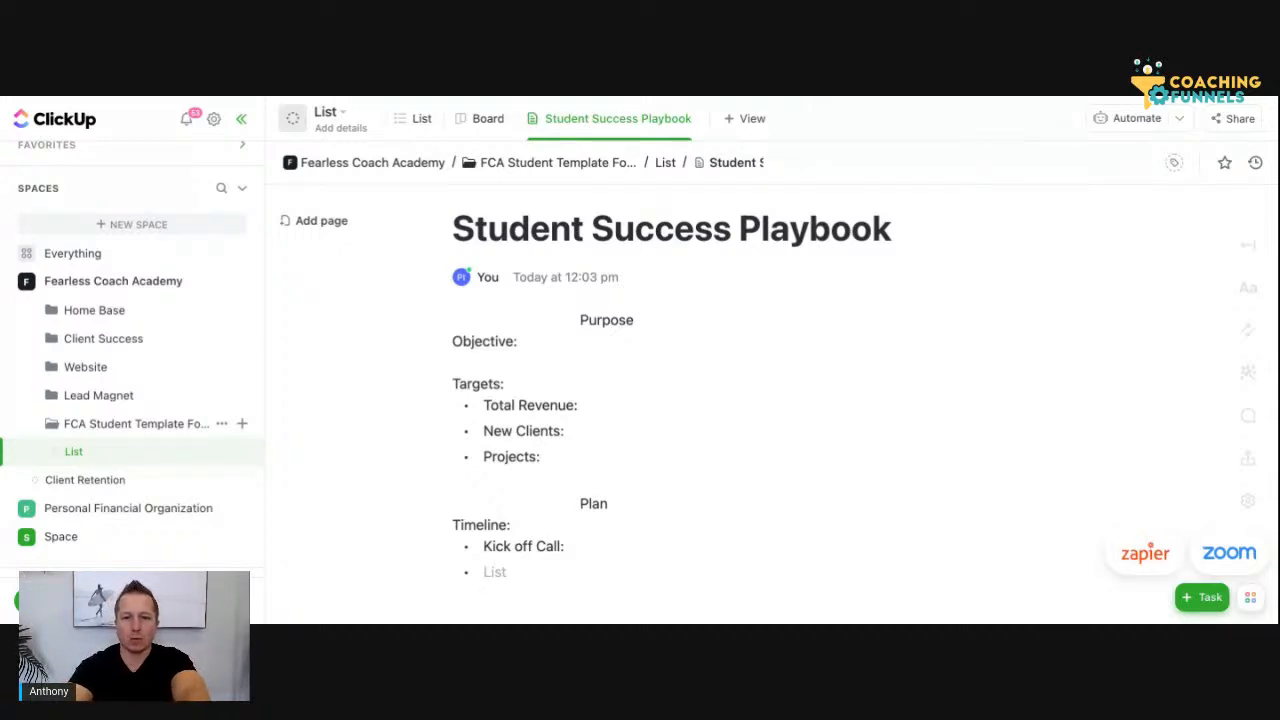
Insert the bullet "Phase 1: Client on boarding" above Kick off Call and nest Kick off Call under it
{"action": "left_click", "coordinate": [484, 546]}
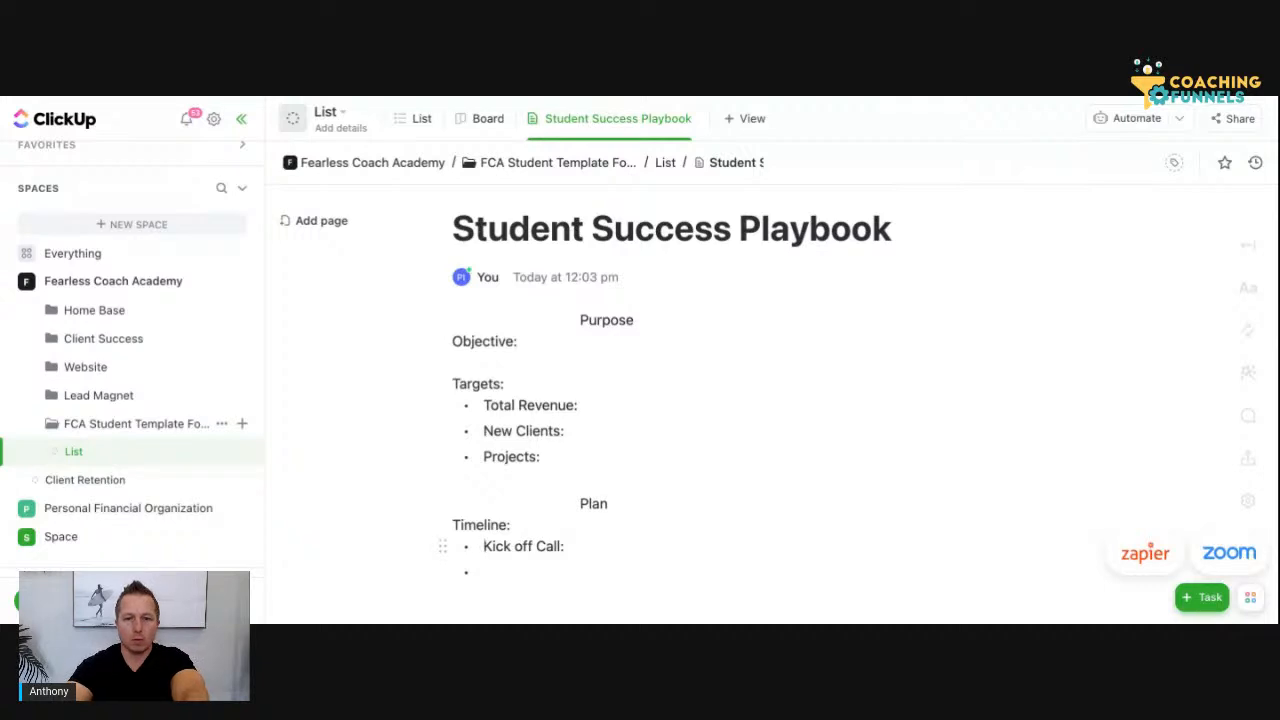
{"action": "type", "text": "Ph"}
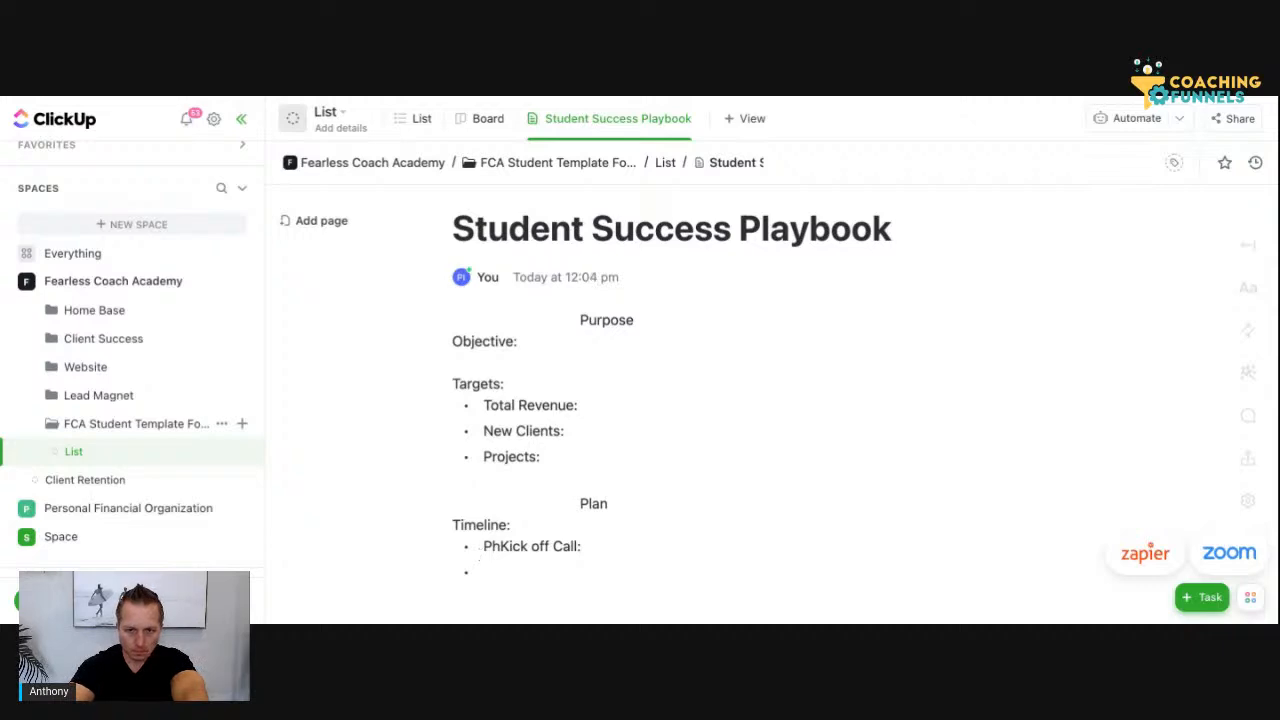
{"action": "type", "text": "ase 1"}
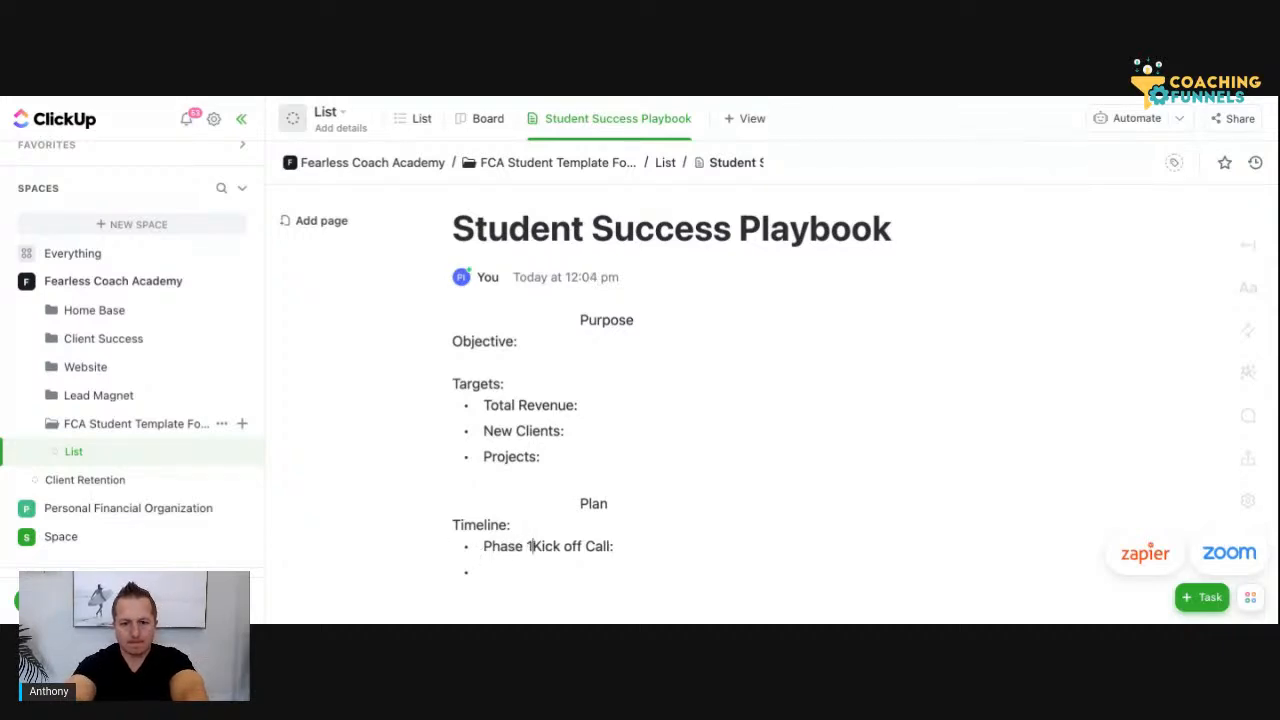
{"action": "type", "text": ": "}
{"action": "type", "text": "Client on boardi"}
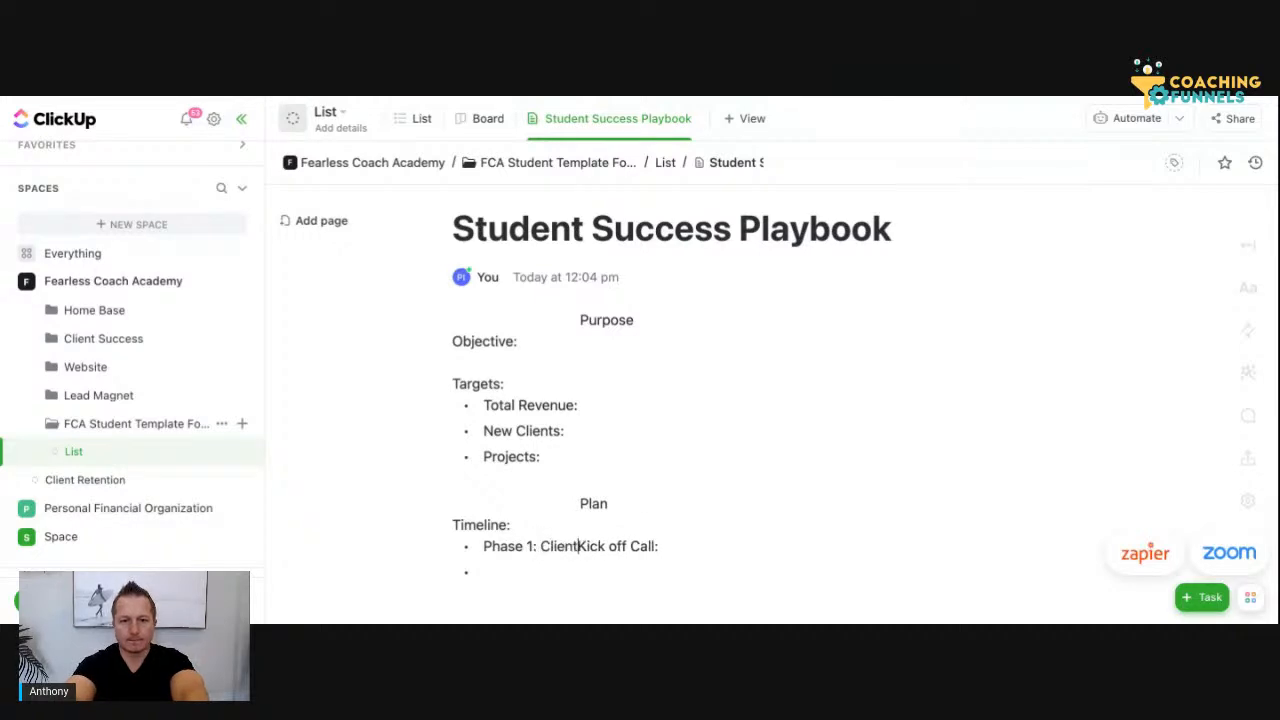
{"action": "type", "text": "ng"}
{"action": "key", "text": "Return"}
{"action": "key", "text": "Tab"}
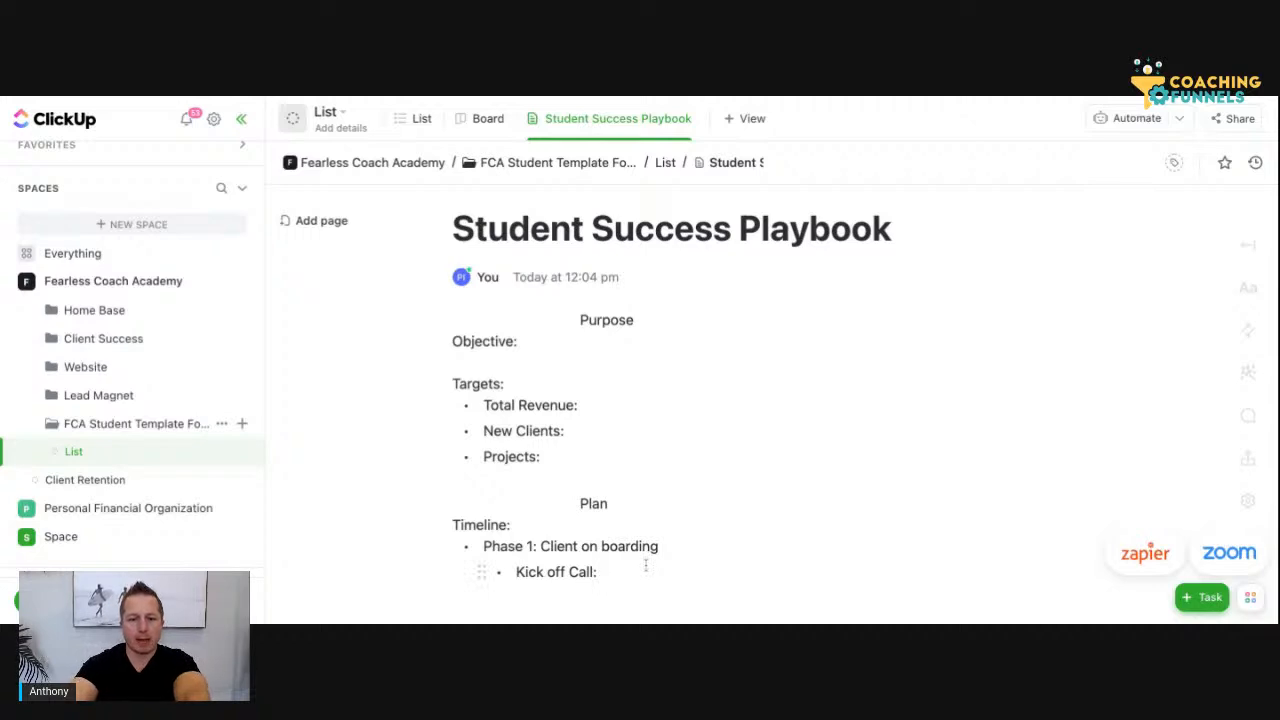
Fill the empty Timeline bullet with "Phase 2:" and add a "Phase 3:" bullet below it
{"action": "left_click", "coordinate": [646, 566]}
{"action": "scroll", "coordinate": [646, 566], "scroll_direction": "down", "scroll_amount": 2}
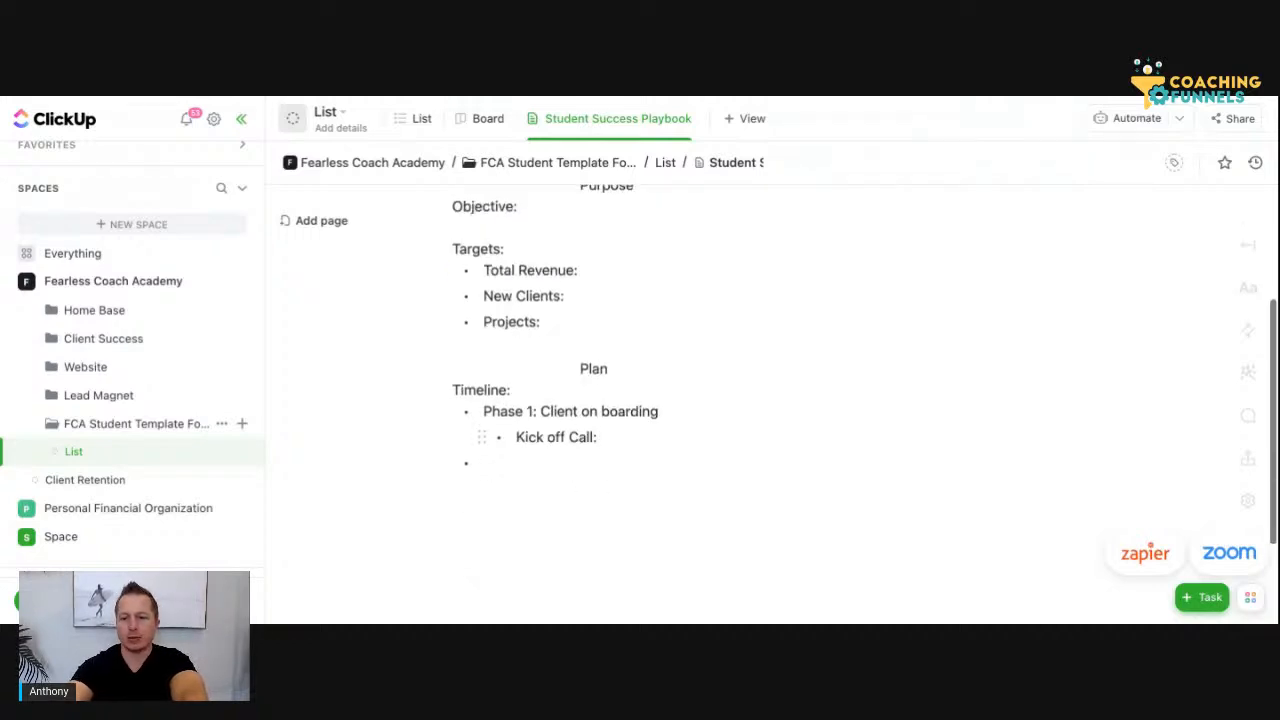
{"action": "left_click", "coordinate": [518, 461]}
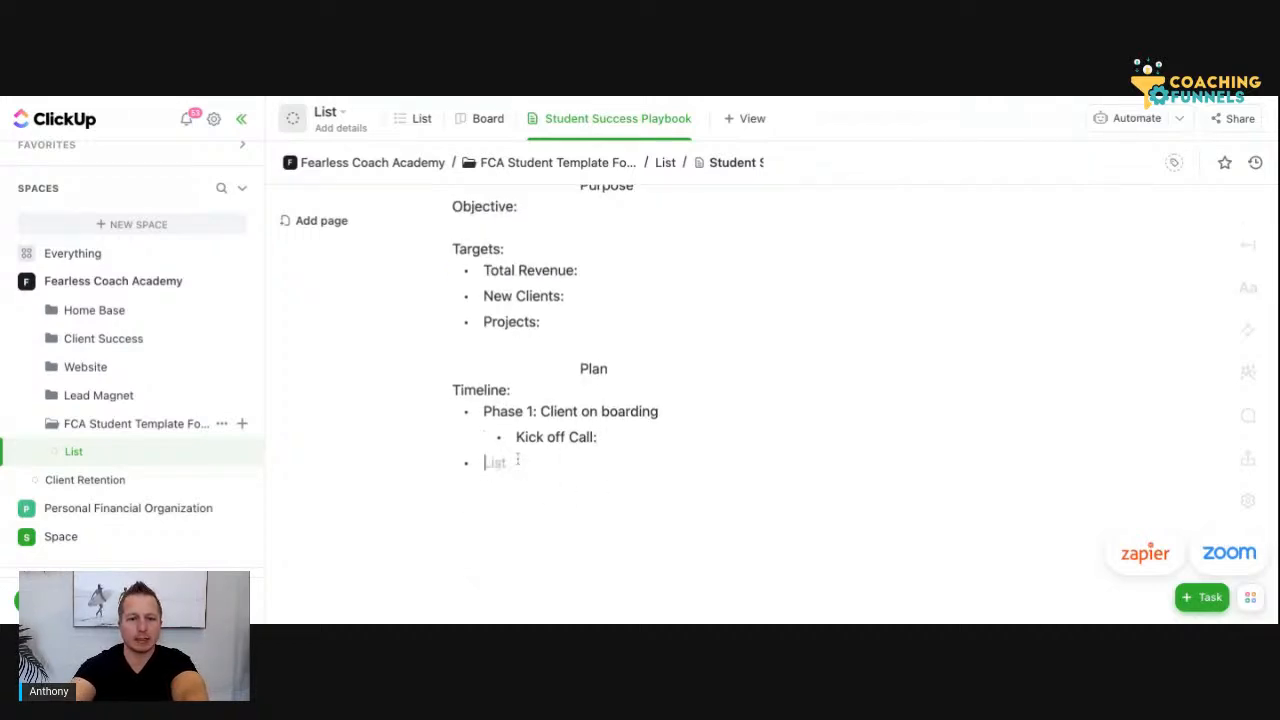
{"action": "type", "text": "Phase 2:"}
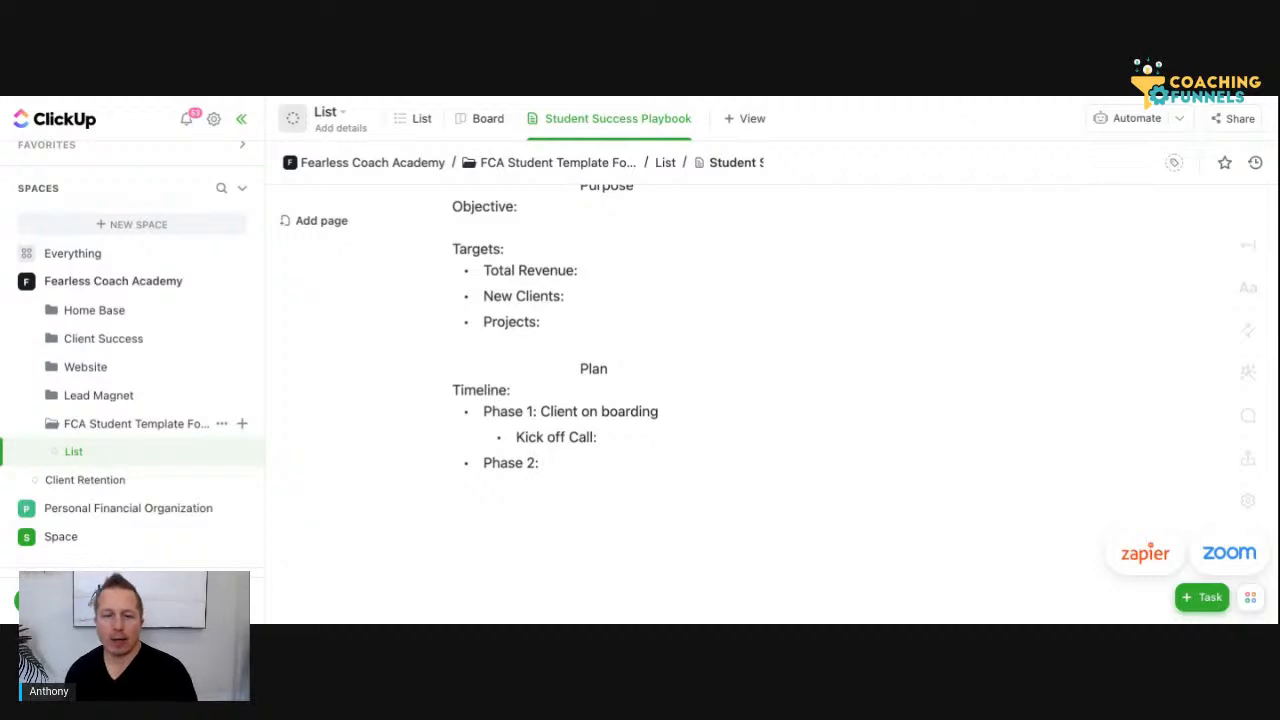
{"action": "key", "text": "Return"}
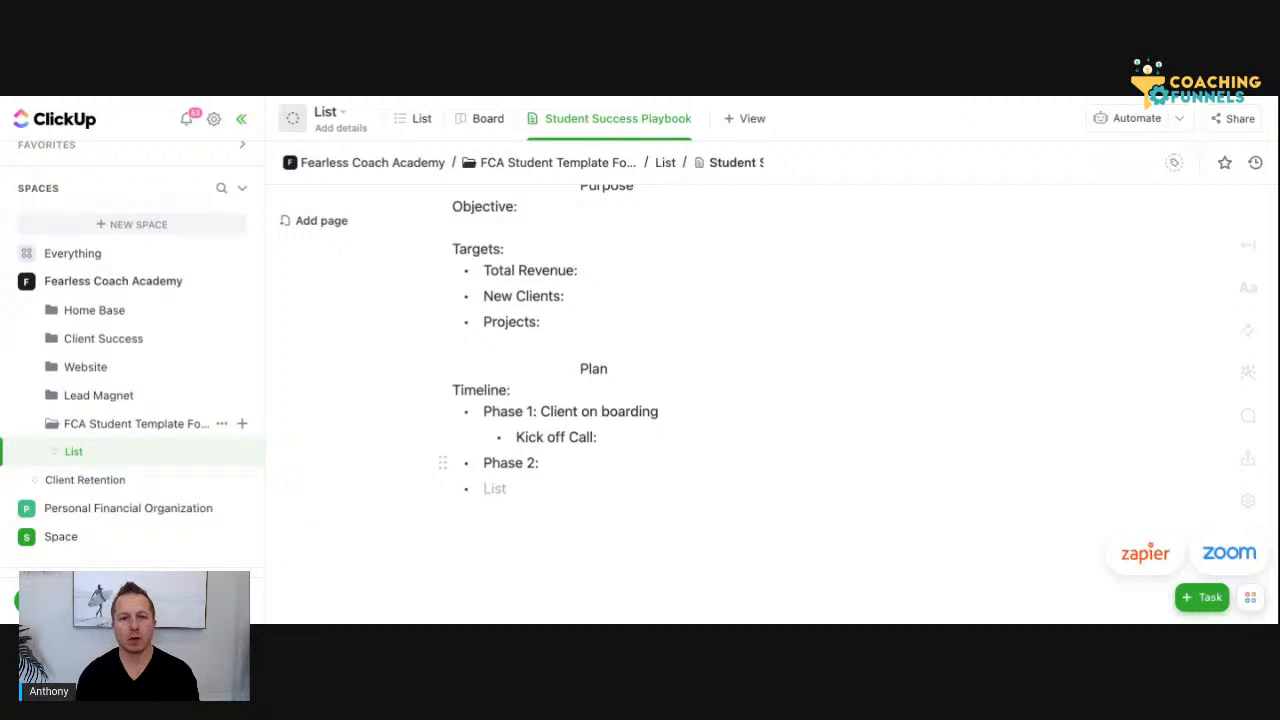
{"action": "type", "text": "Ph"}
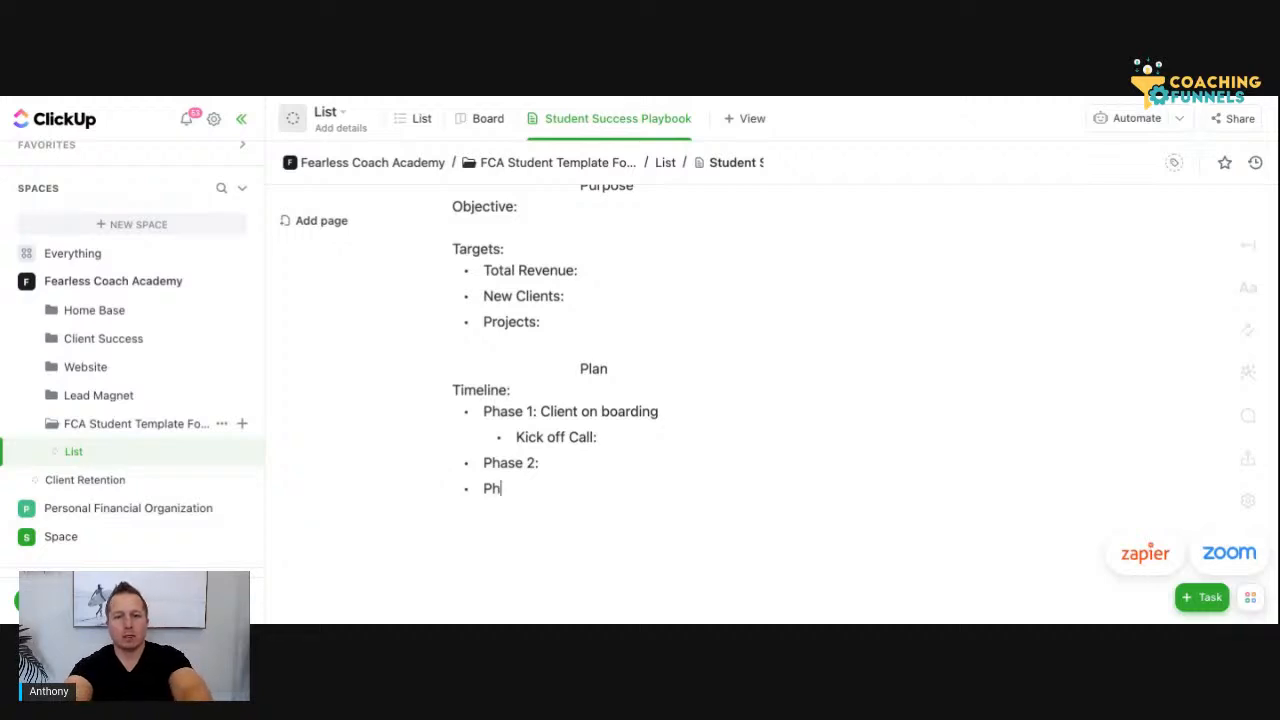
{"action": "type", "text": "ase 3:"}
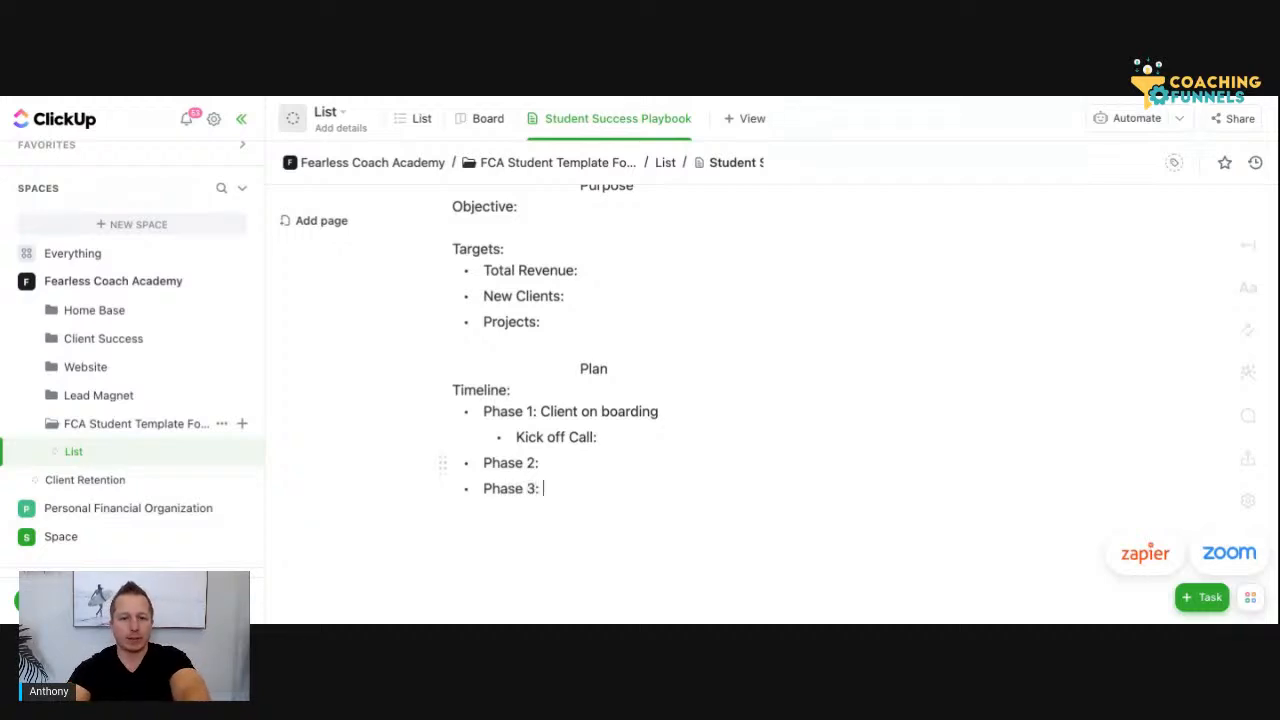
Add nested bullets "Step 1:", "Step 2:" and "Step 3:" under Phase 2
{"action": "left_click", "coordinate": [545, 463]}
{"action": "key", "text": "Return"}
{"action": "key", "text": "Tab"}
{"action": "type", "text": "Step"}
{"action": "type", "text": " 1:"}
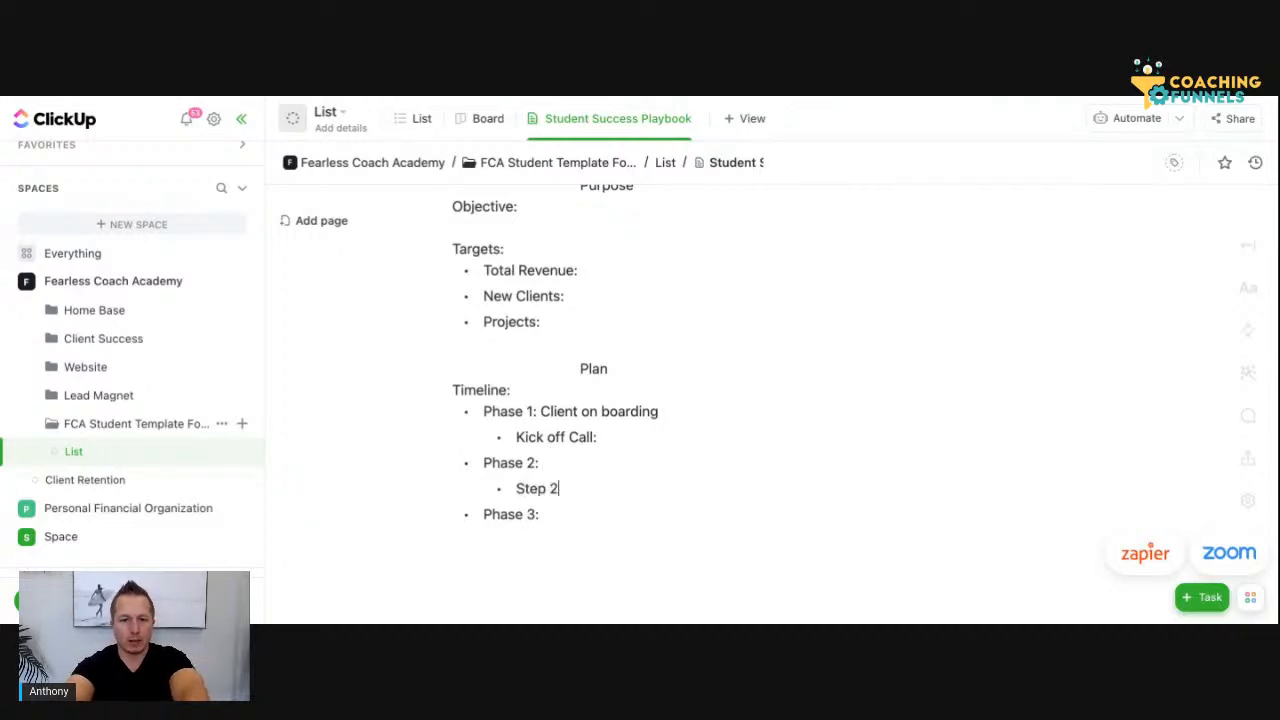
{"action": "key", "text": "Return"}
{"action": "type", "text": "Step 2:"}
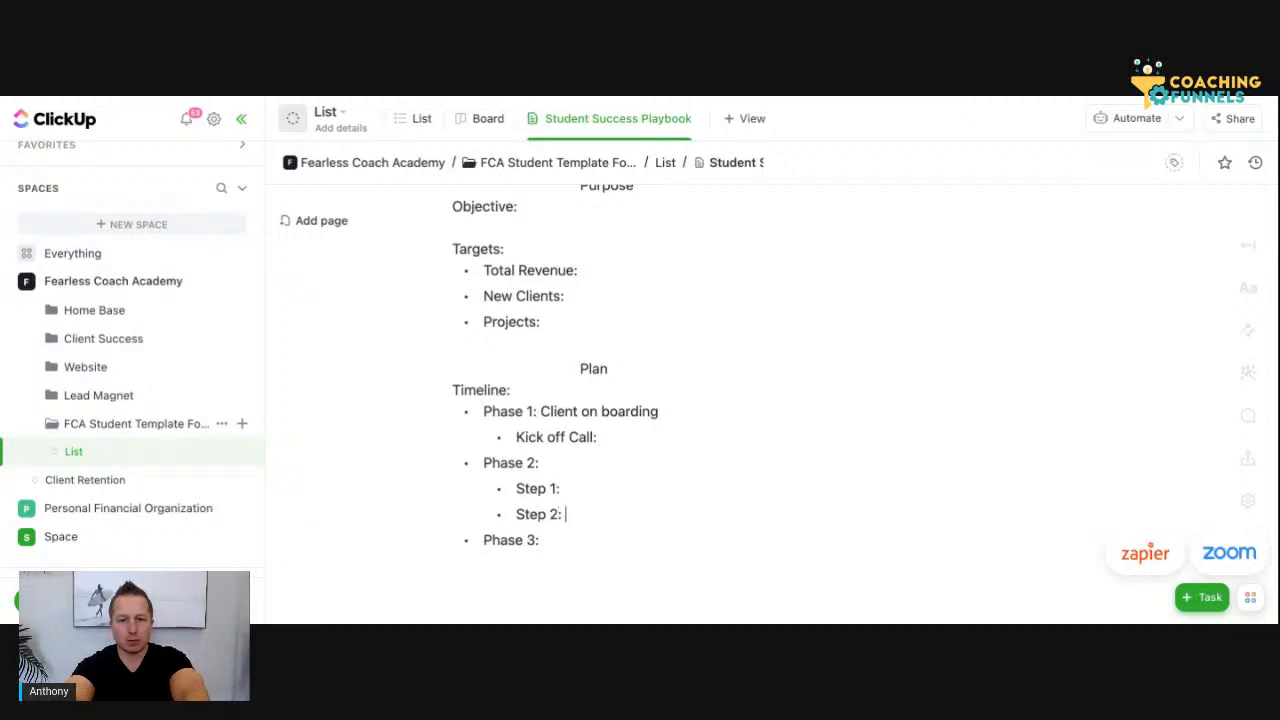
{"action": "key", "text": "Return"}
{"action": "type", "text": "Step 3"}
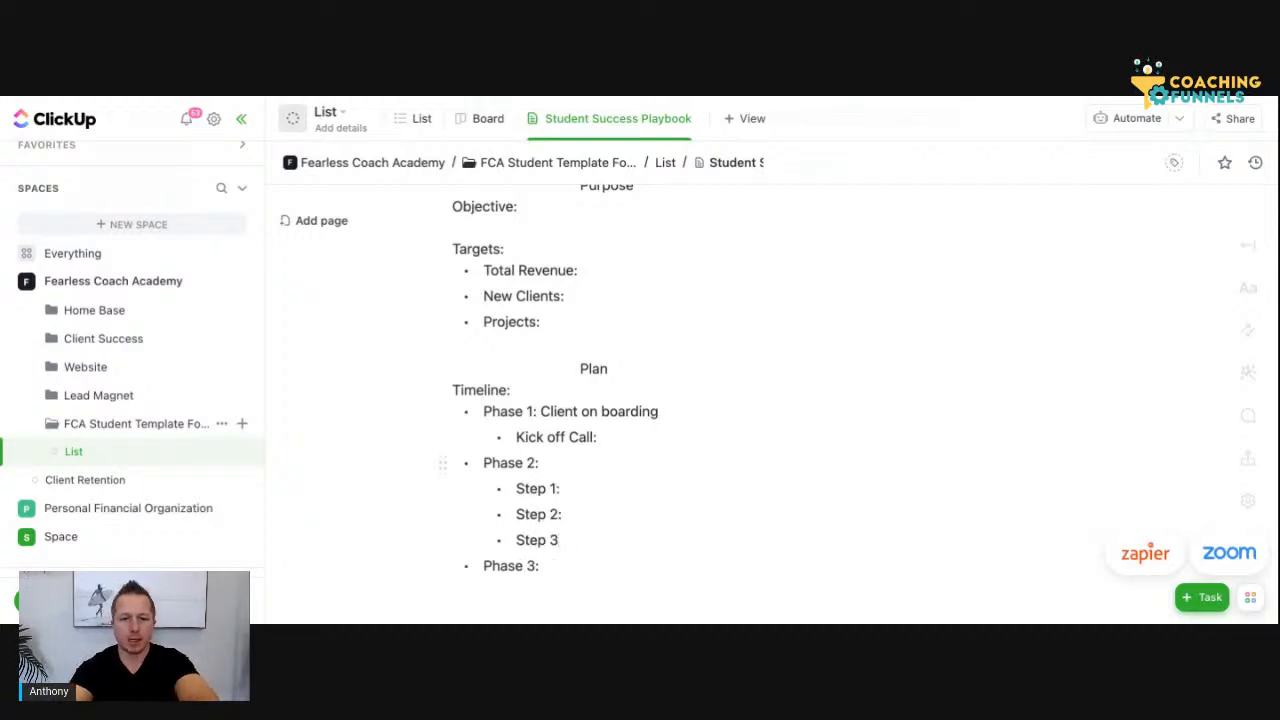
{"action": "type", "text": ":"}
Copy the "Step 1:", "Step 2:" and "Step 3:" bullets of Phase 2 and paste them below Phase 3
{"action": "left_click", "coordinate": [514, 488]}
{"action": "left_click", "coordinate": [568, 541], "text": "shift"}
{"action": "key", "text": "ctrl+c"}
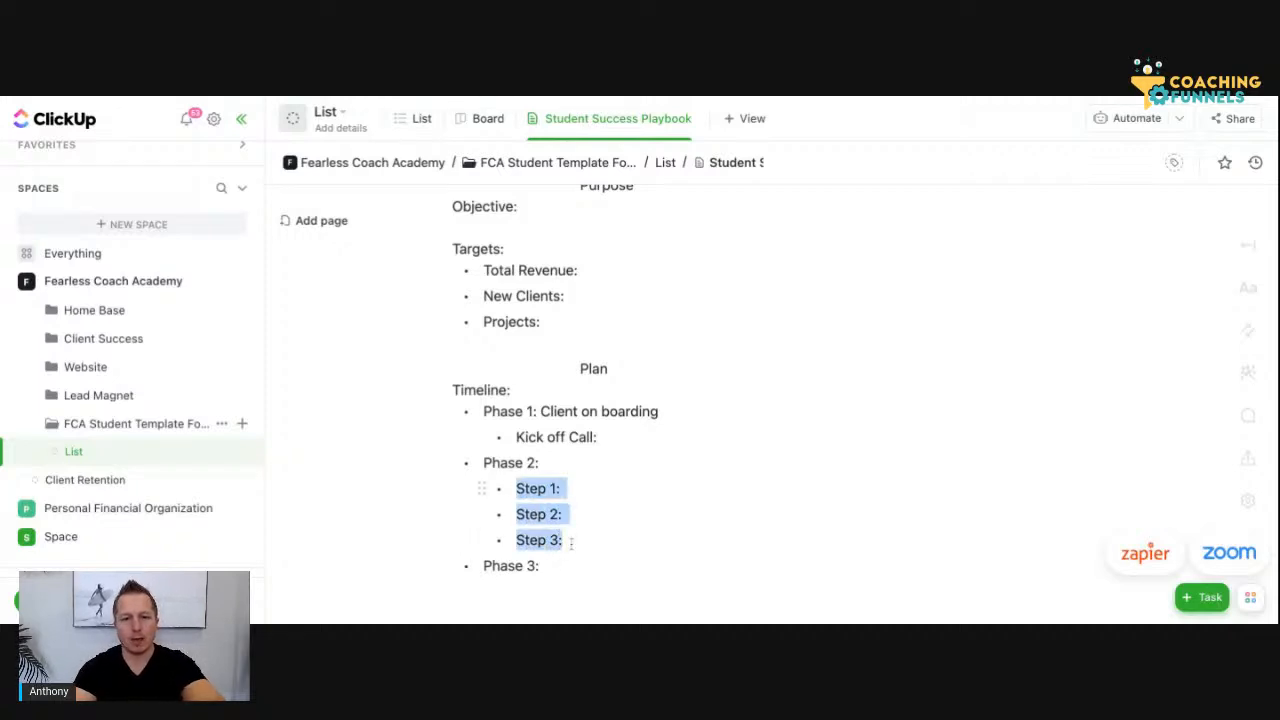
{"action": "left_click", "coordinate": [569, 566]}
{"action": "key", "text": "Return"}
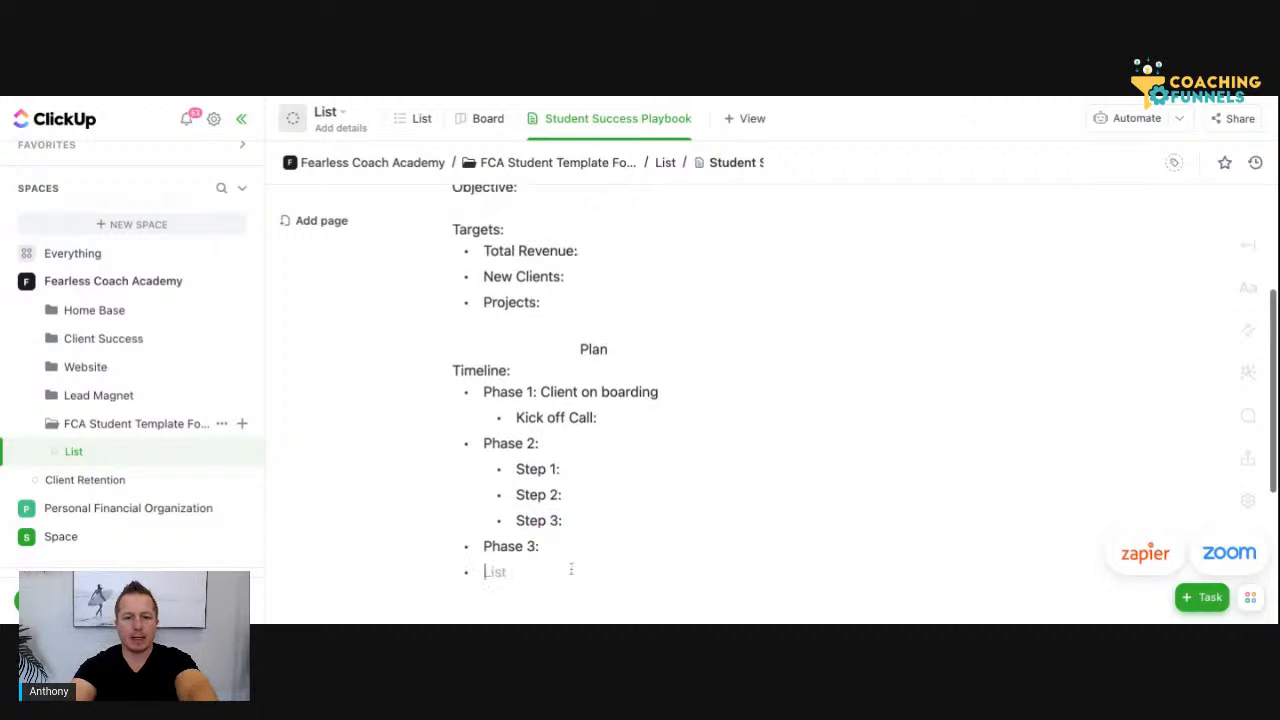
{"action": "key", "text": "ctrl+v"}
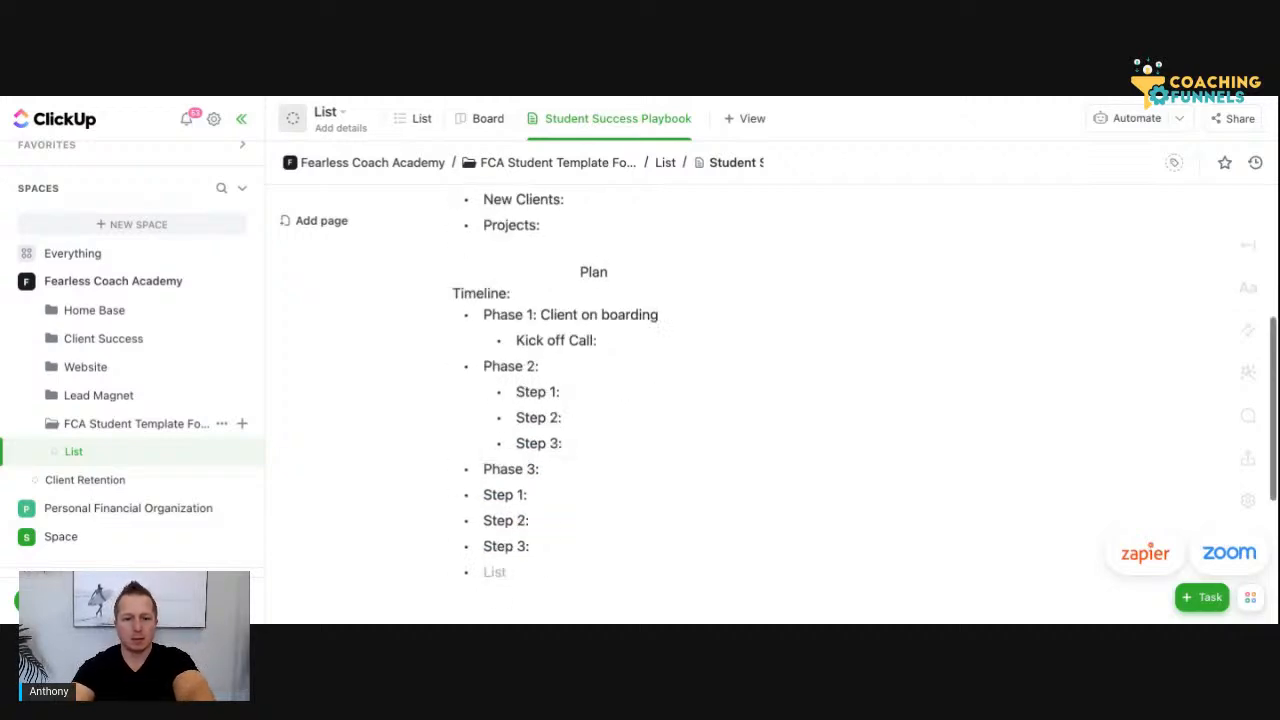
Nest the three pasted Step bullets under Phase 3 and remove the empty bullet after them
{"action": "left_click", "coordinate": [482, 494]}
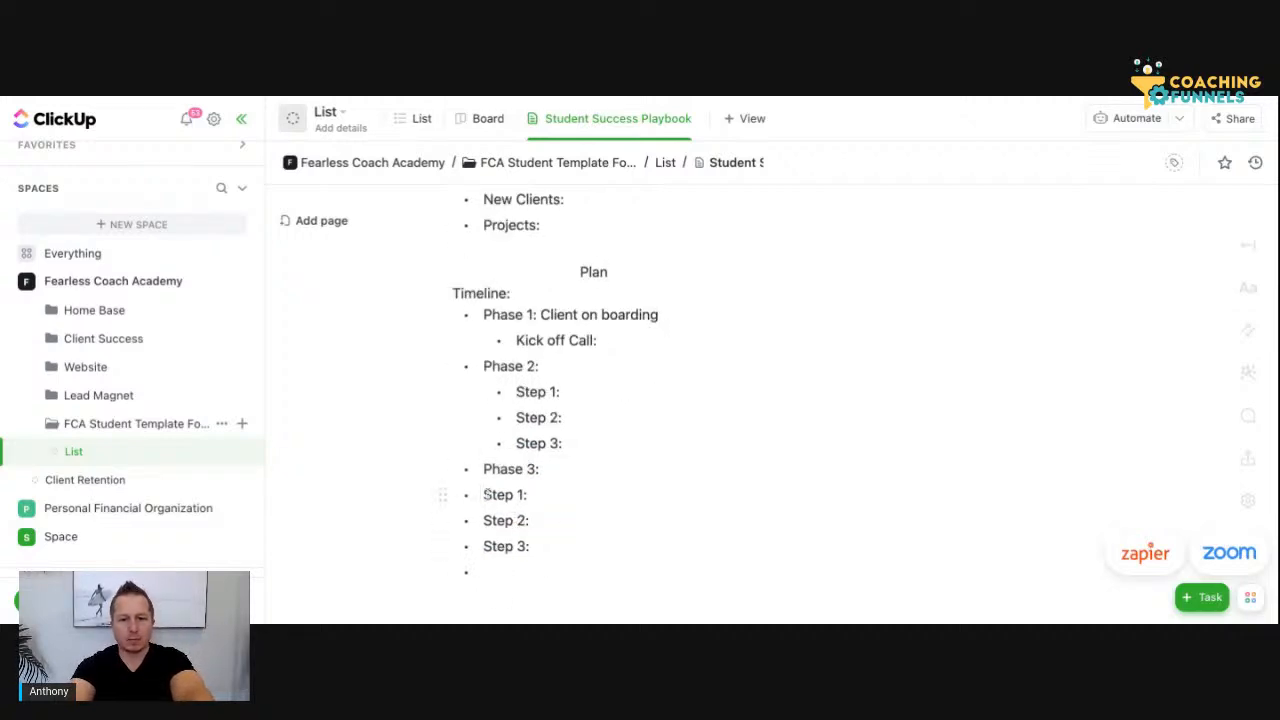
{"action": "key", "text": "Tab"}
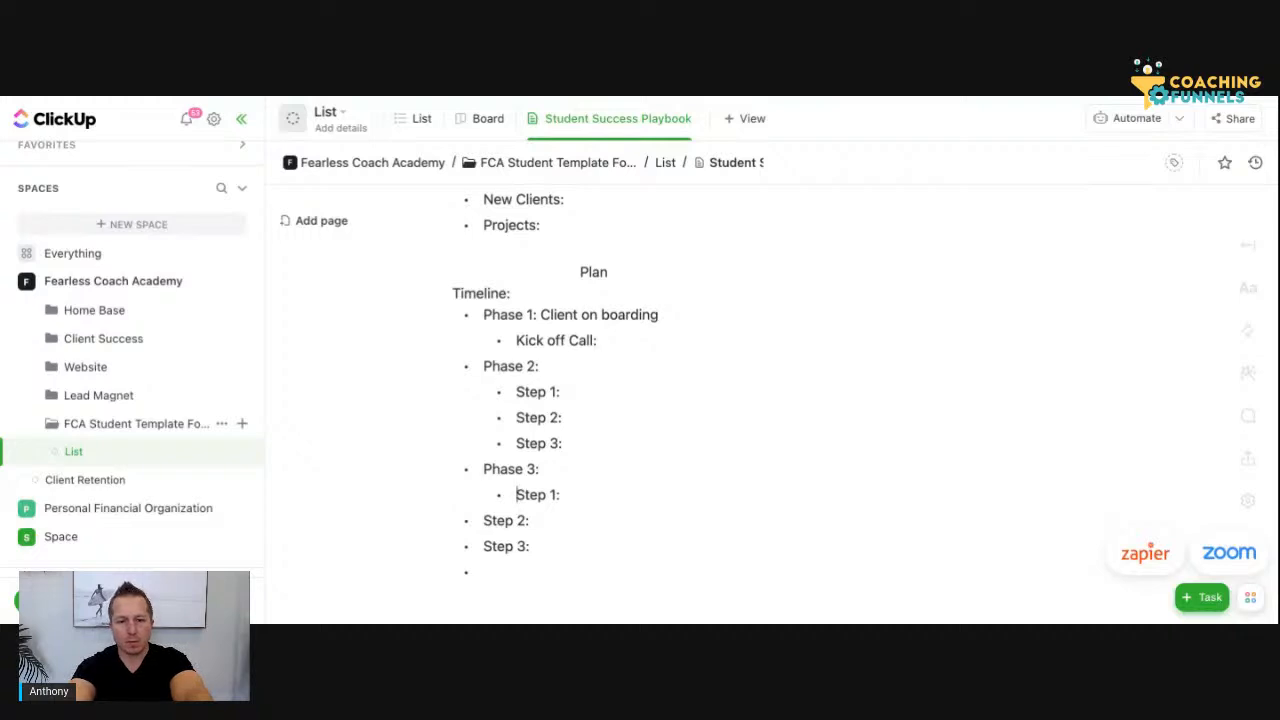
{"action": "left_click", "coordinate": [482, 520]}
{"action": "key", "text": "Tab"}
{"action": "left_click", "coordinate": [482, 546]}
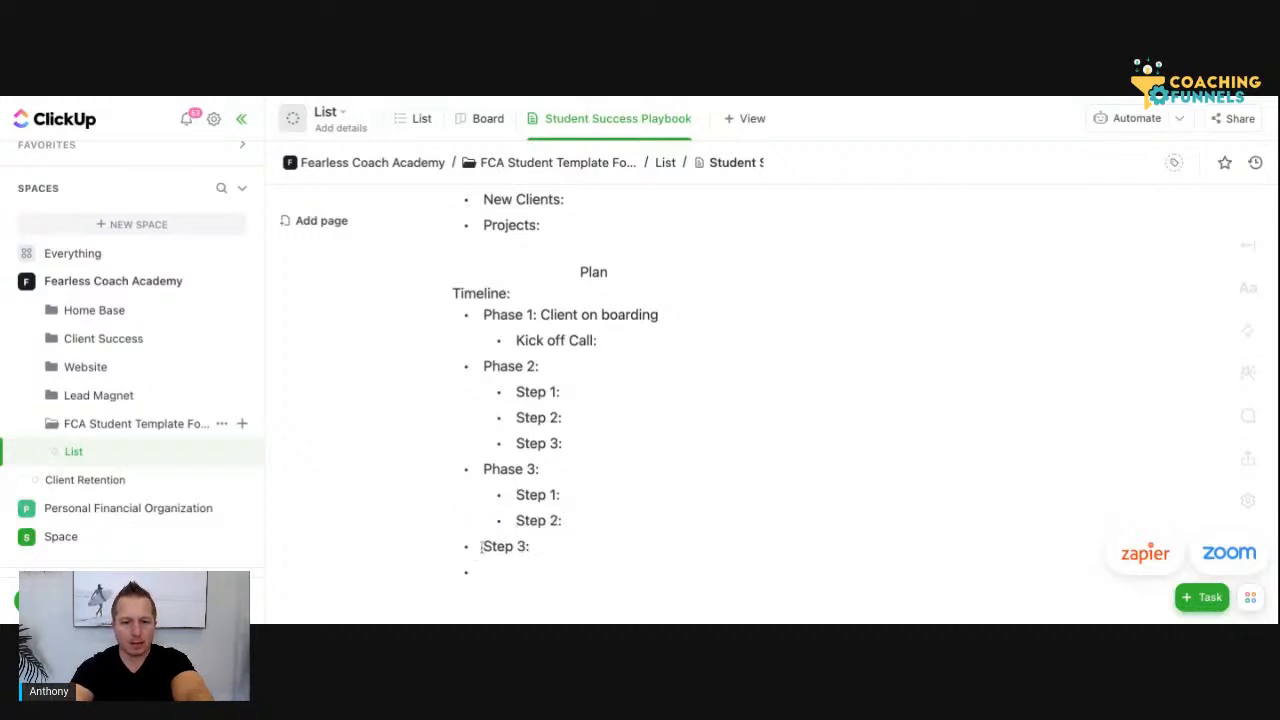
{"action": "key", "text": "Tab"}
{"action": "left_click", "coordinate": [487, 570]}
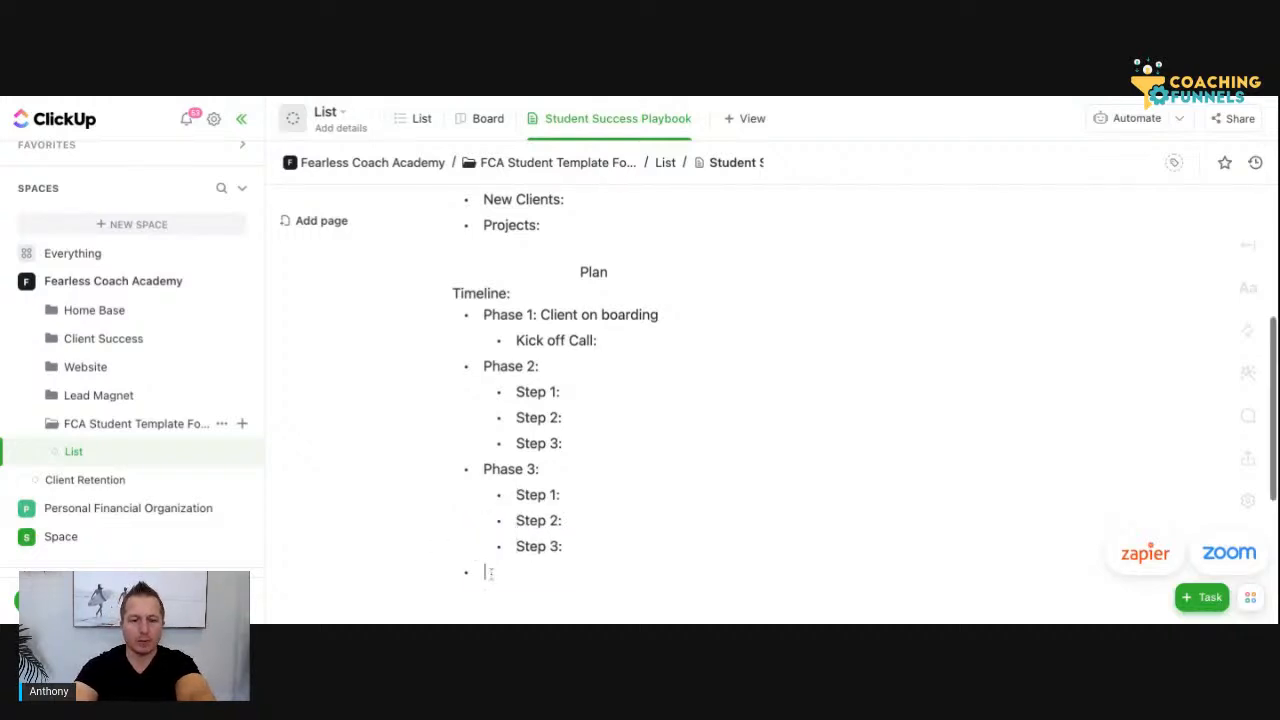
{"action": "key", "text": "BackSpace"}
{"action": "key", "text": "BackSpace"}
Add the heading "Positions" below the timeline, separated by a blank line and indented to line up with the "Plan" heading
{"action": "key", "text": "Return"}
{"action": "key", "text": "Return"}
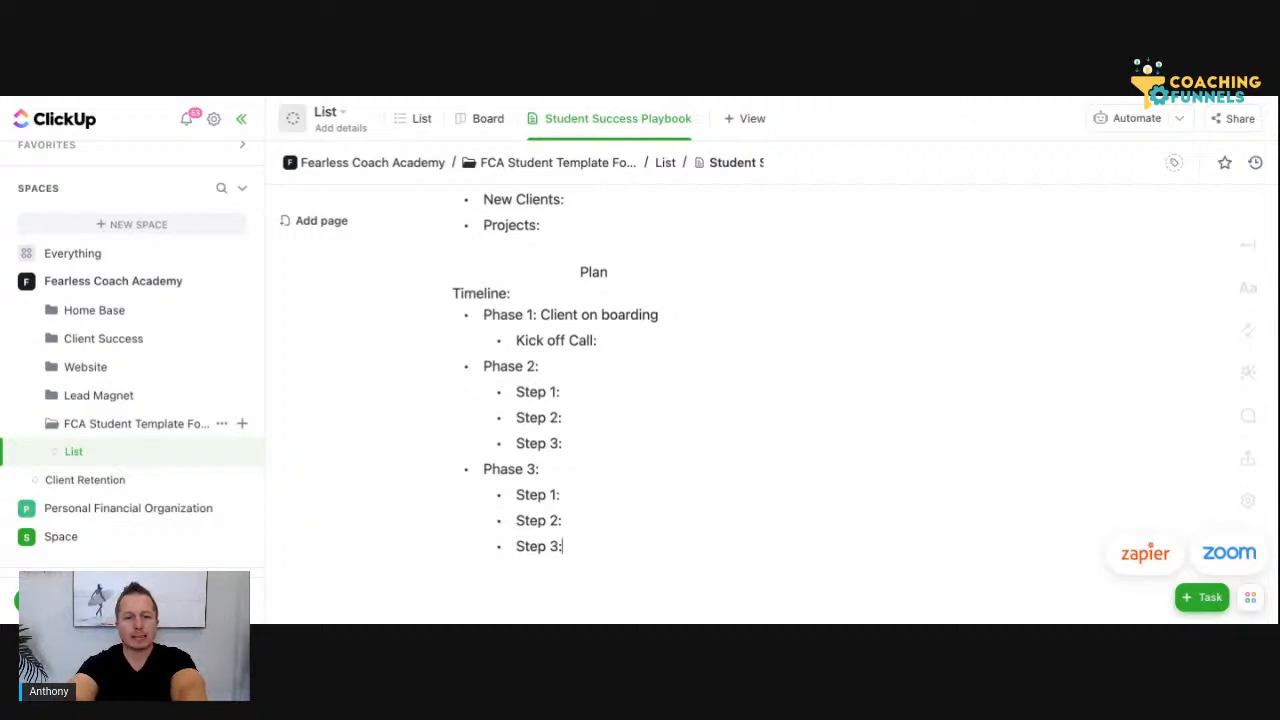
{"action": "type", "text": "Positions"}
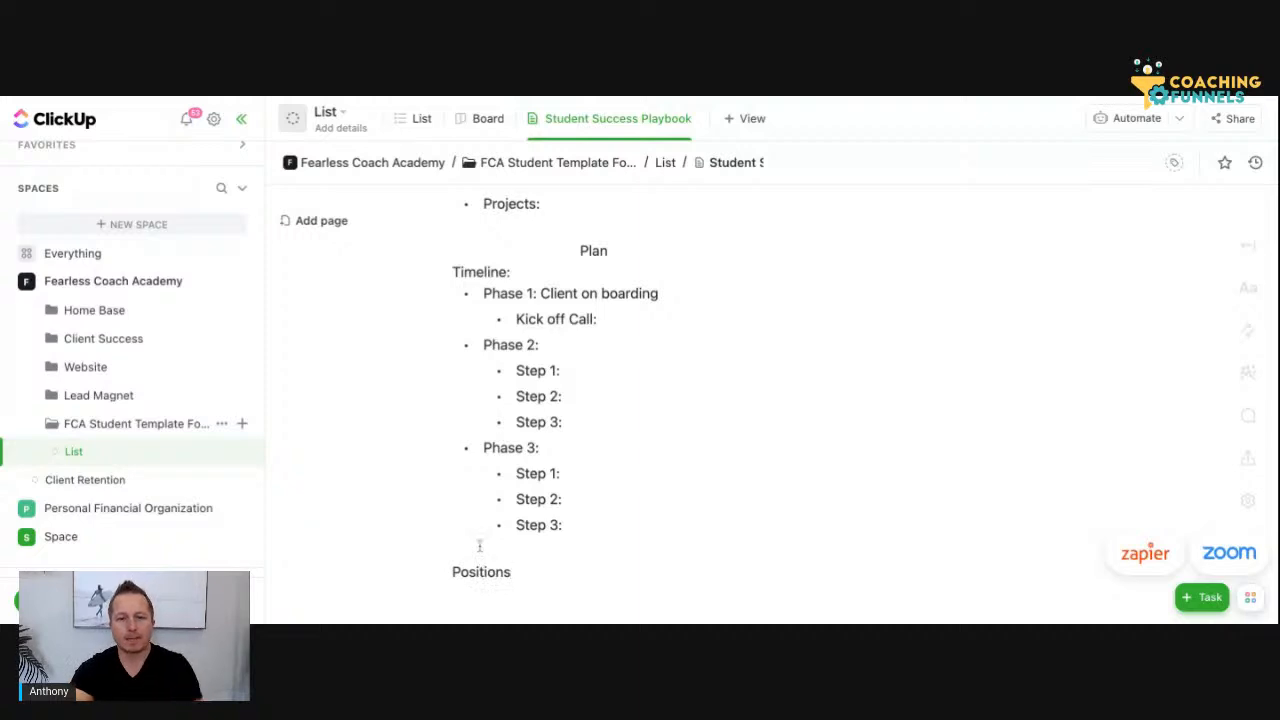
{"action": "left_click", "coordinate": [455, 571]}
{"action": "key", "text": "Tab"}
{"action": "key", "text": "Tab"}
{"action": "key", "text": "Tab"}
{"action": "key", "text": "Tab"}
{"action": "key", "text": "Tab"}
{"action": "key", "text": "Tab"}
{"action": "key", "text": "Tab"}
{"action": "key", "text": "Tab"}
{"action": "key", "text": "Tab"}
{"action": "key", "text": "shift+Tab"}
{"action": "left_click", "coordinate": [641, 571]}
Add the line "Lead:" under the Positions heading
{"action": "key", "text": "Return"}
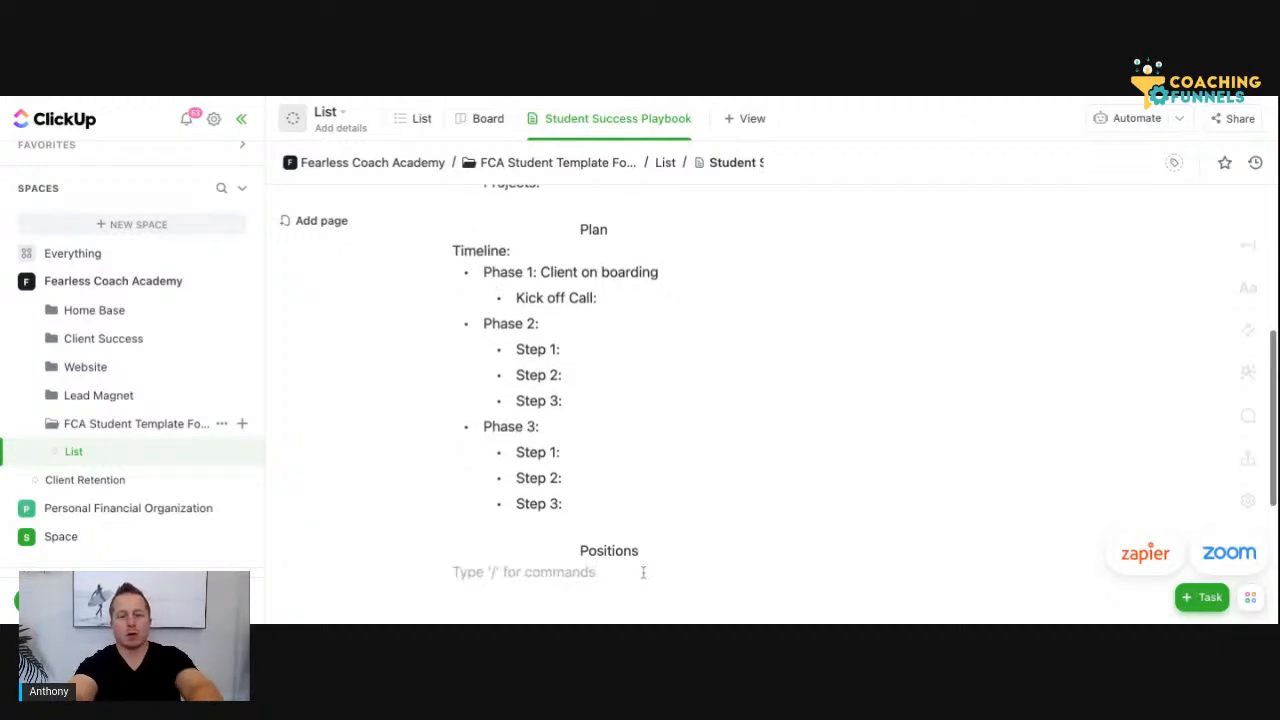
{"action": "type", "text": "L"}
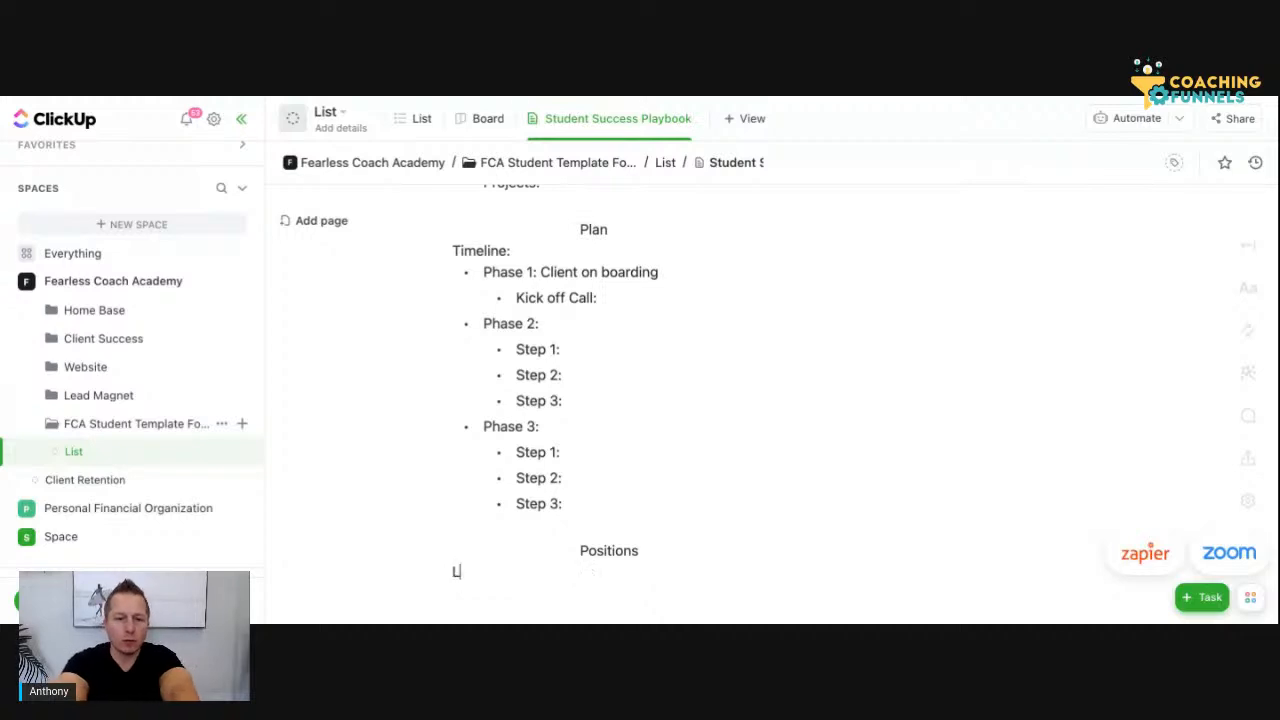
{"action": "type", "text": "eading"}
{"action": "key", "text": "BackSpace"}
{"action": "key", "text": "BackSpace"}
{"action": "key", "text": "BackSpace"}
{"action": "type", "text": ":"}
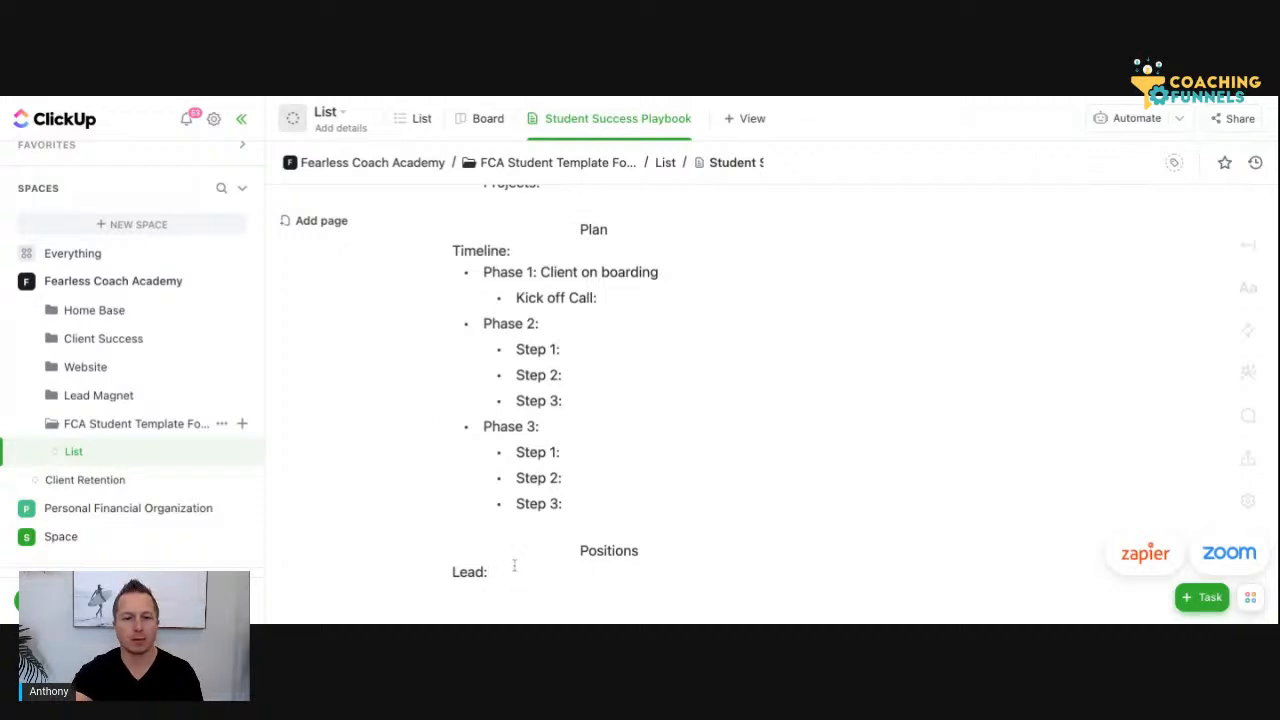
Add the line "Managing:" below Lead, followed by an empty line
{"action": "scroll", "coordinate": [514, 565], "scroll_direction": "down", "scroll_amount": 1}
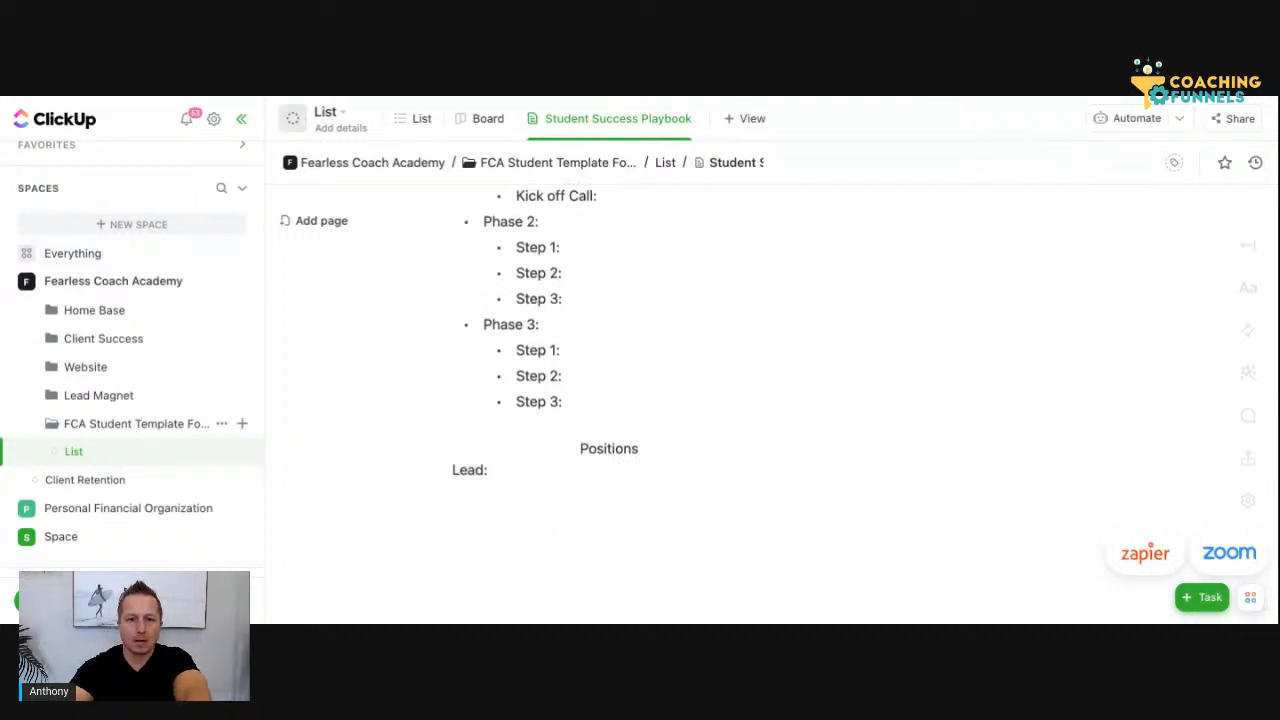
{"action": "key", "text": "Return"}
{"action": "type", "text": "Main"}
{"action": "key", "text": "BackSpace"}
{"action": "key", "text": "BackSpace"}
{"action": "type", "text": "an"}
{"action": "key", "text": "BackSpace"}
{"action": "key", "text": "BackSpace"}
{"action": "type", "text": "naging"}
{"action": "key", "text": "BackSpace"}
{"action": "key", "text": "BackSpace"}
{"action": "type", "text": "ng :"}
{"action": "key", "text": "BackSpace"}
{"action": "key", "text": "BackSpace"}
{"action": "type", "text": ":"}
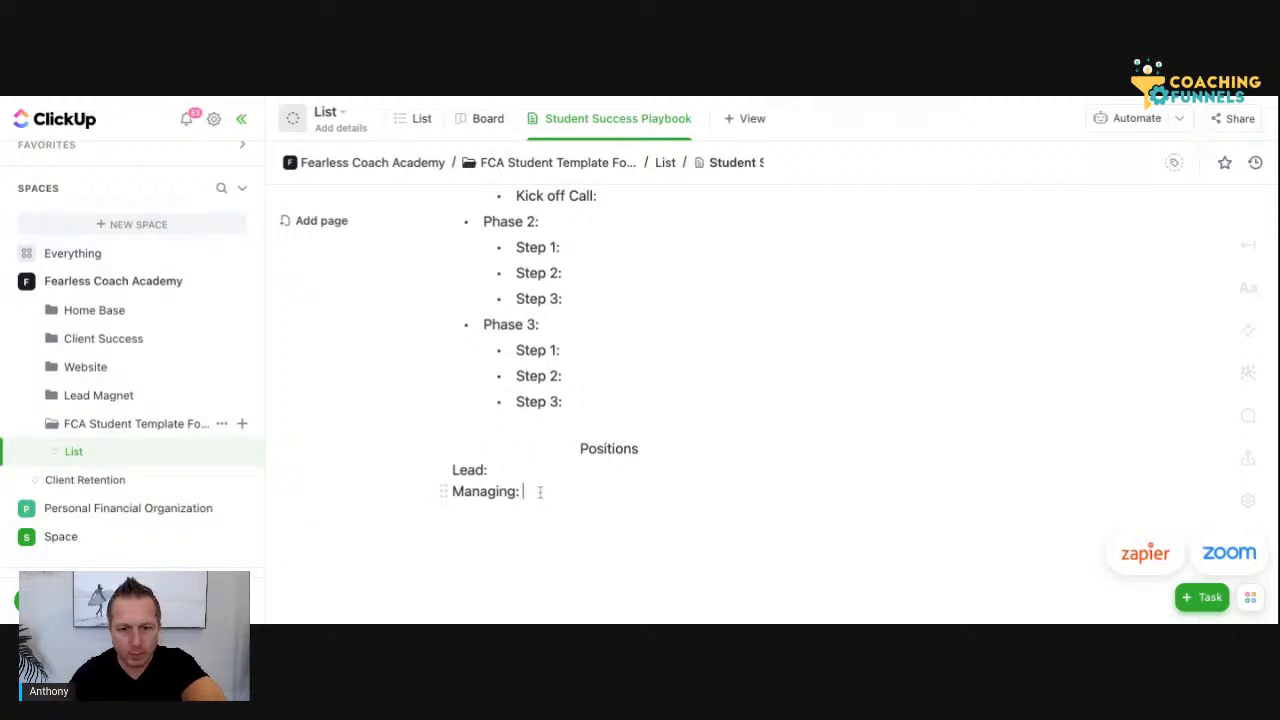
{"action": "key", "text": "Return"}
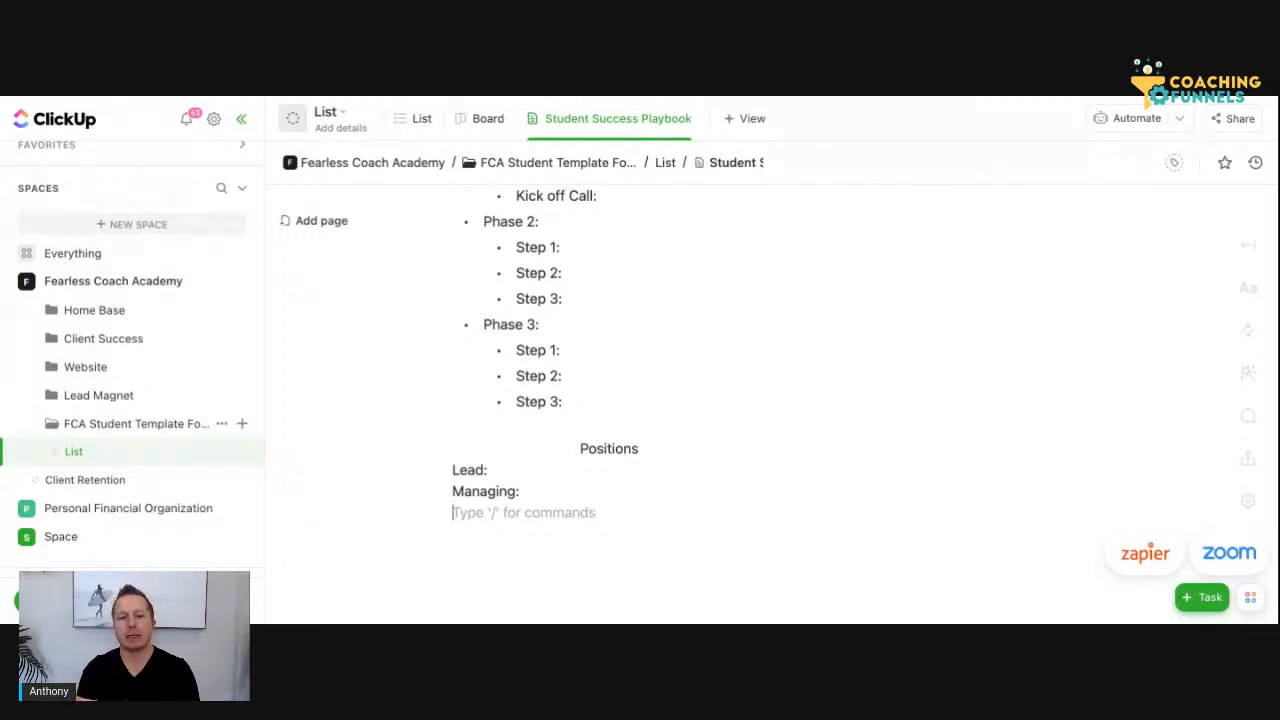
Fill in the lead's first name after "Lead:" and start an empty bullet beneath it
{"action": "left_click", "coordinate": [530, 469]}
{"action": "type", "text": "Owner"}
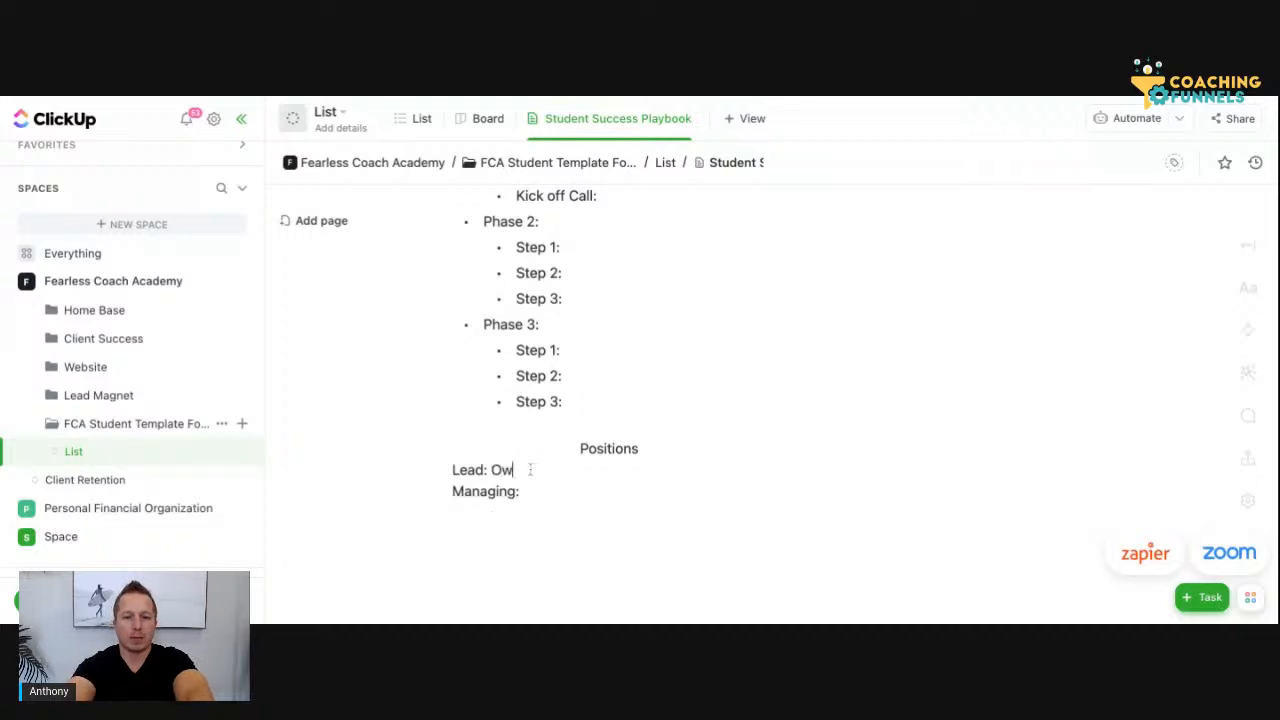
{"action": "key", "text": "BackSpace"}
{"action": "key", "text": "BackSpace"}
{"action": "key", "text": "BackSpace"}
{"action": "key", "text": "BackSpace"}
{"action": "key", "text": "BackSpace"}
{"action": "type", "text": "Peter"}
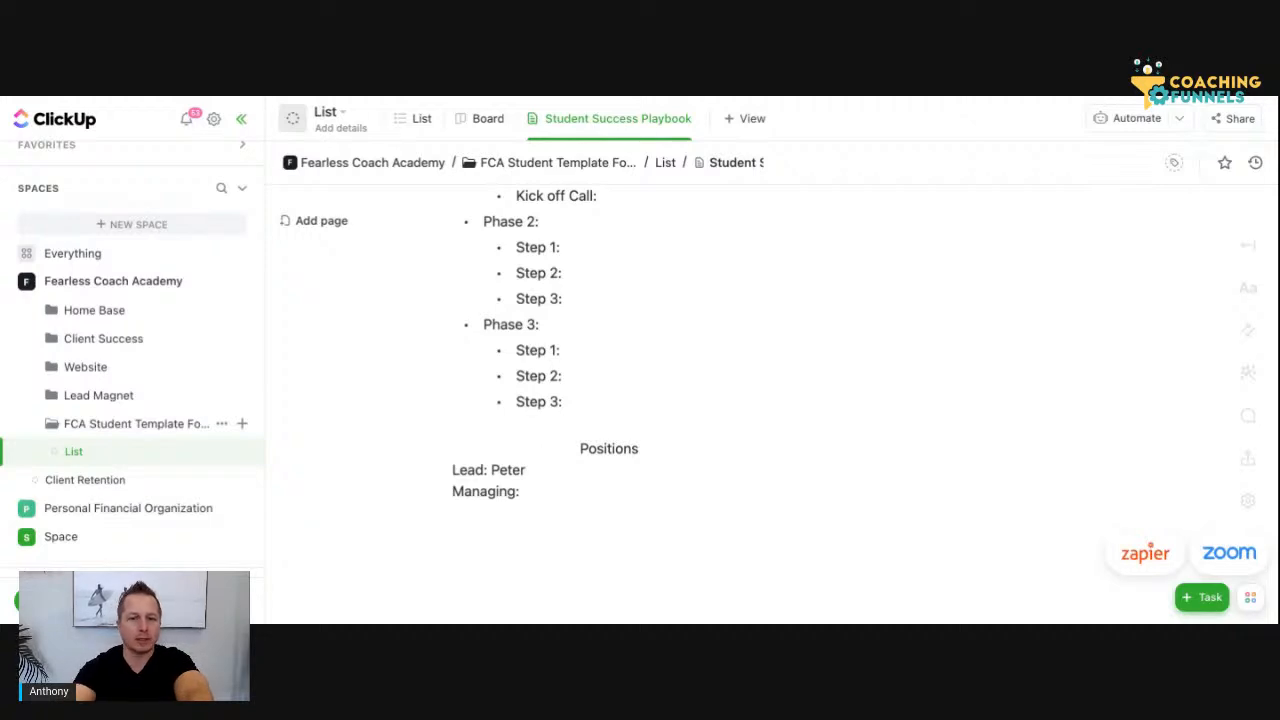
{"action": "key", "text": "Return"}
{"action": "type", "text": "-"}
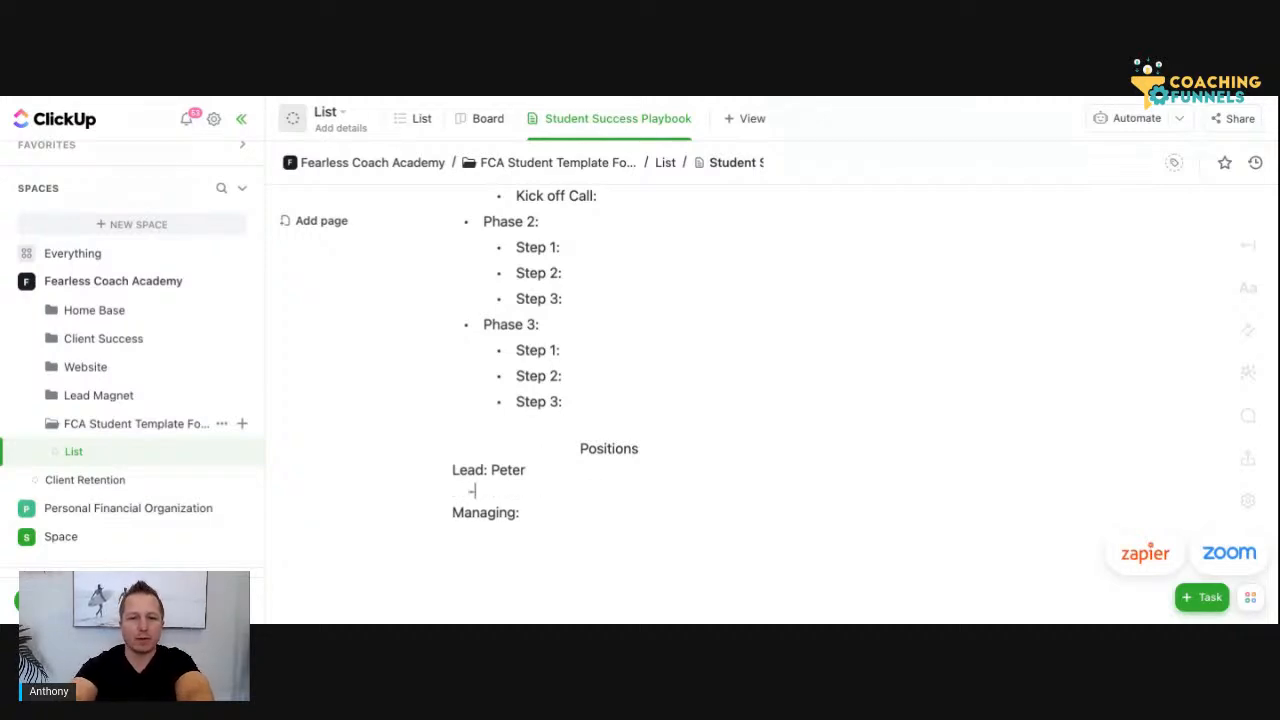
Fill in the manager's first name after "Managing:" and start a new unbulleted line below it
{"action": "left_click", "coordinate": [553, 513]}
{"action": "type", "text": "Anthoy"}
{"action": "key", "text": "BackSpace"}
{"action": "key", "text": "BackSpace"}
{"action": "type", "text": "ny"}
{"action": "key", "text": "Return"}
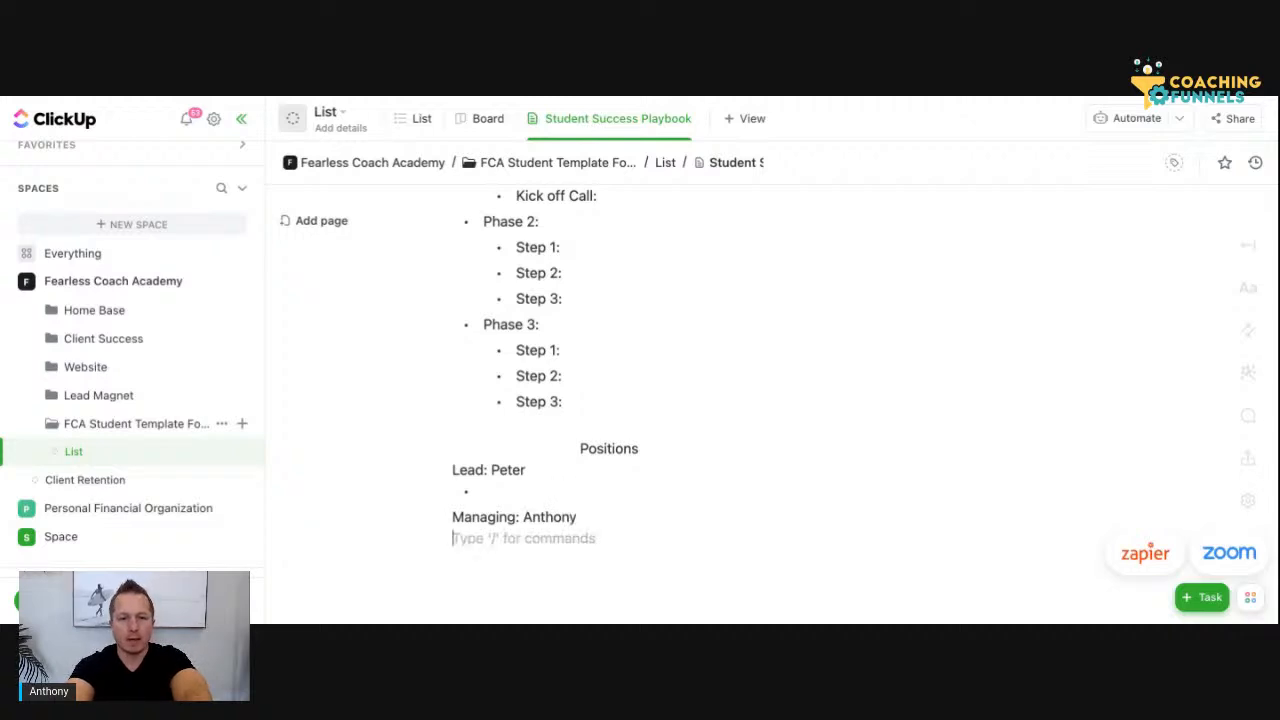
{"action": "type", "text": "-"}
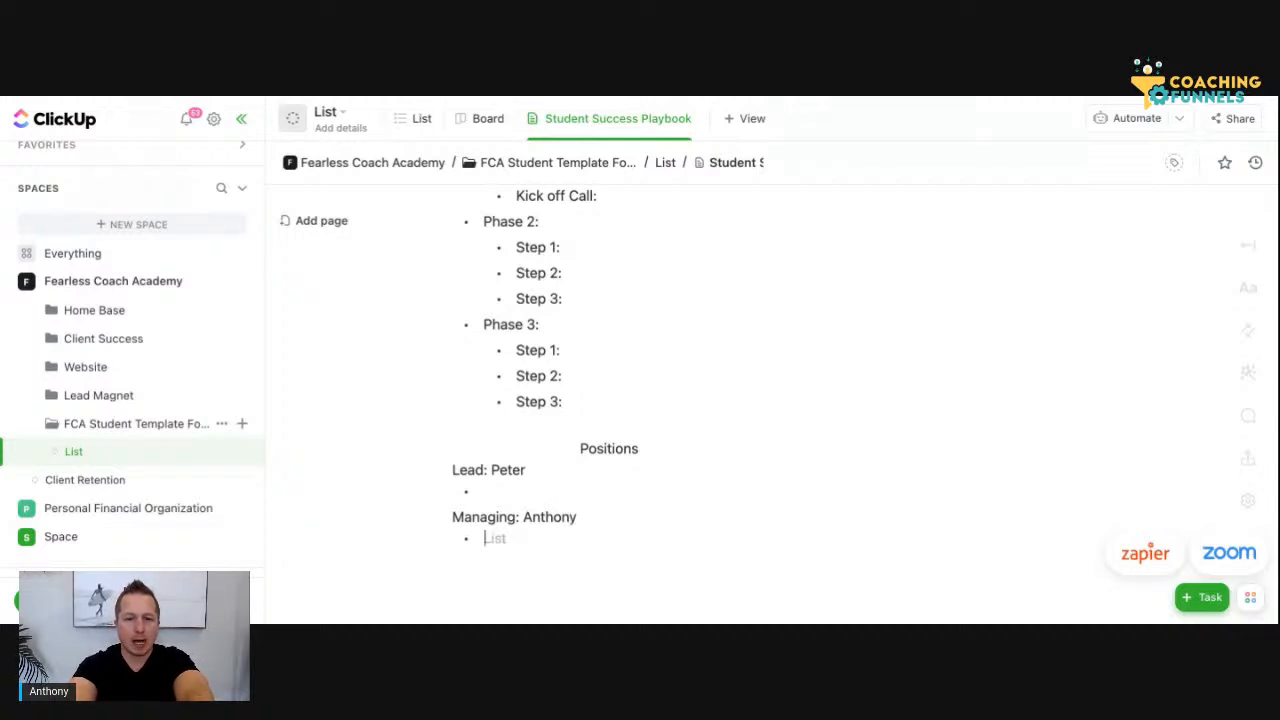
{"action": "key", "text": "BackSpace"}
{"action": "key", "text": "Return"}
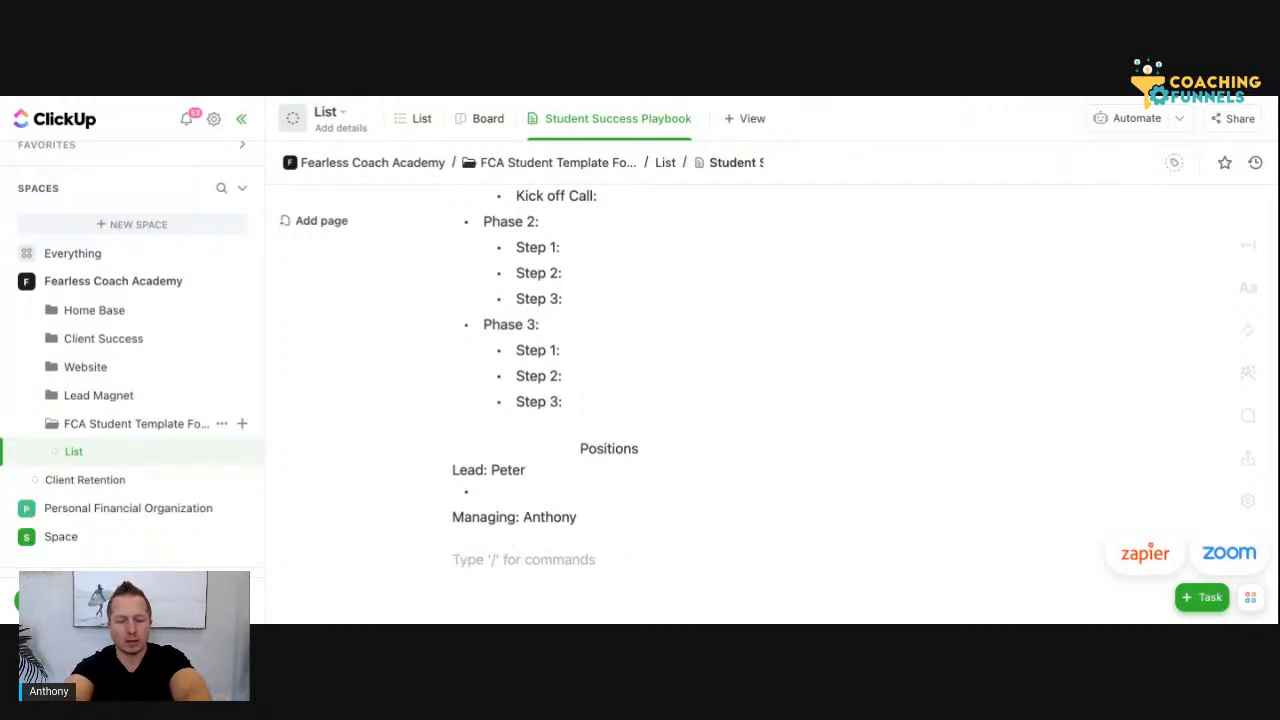
Add the line "Assist:" with the assistant's first name and remove the blank line between it and Managing
{"action": "type", "text": "Assi"}
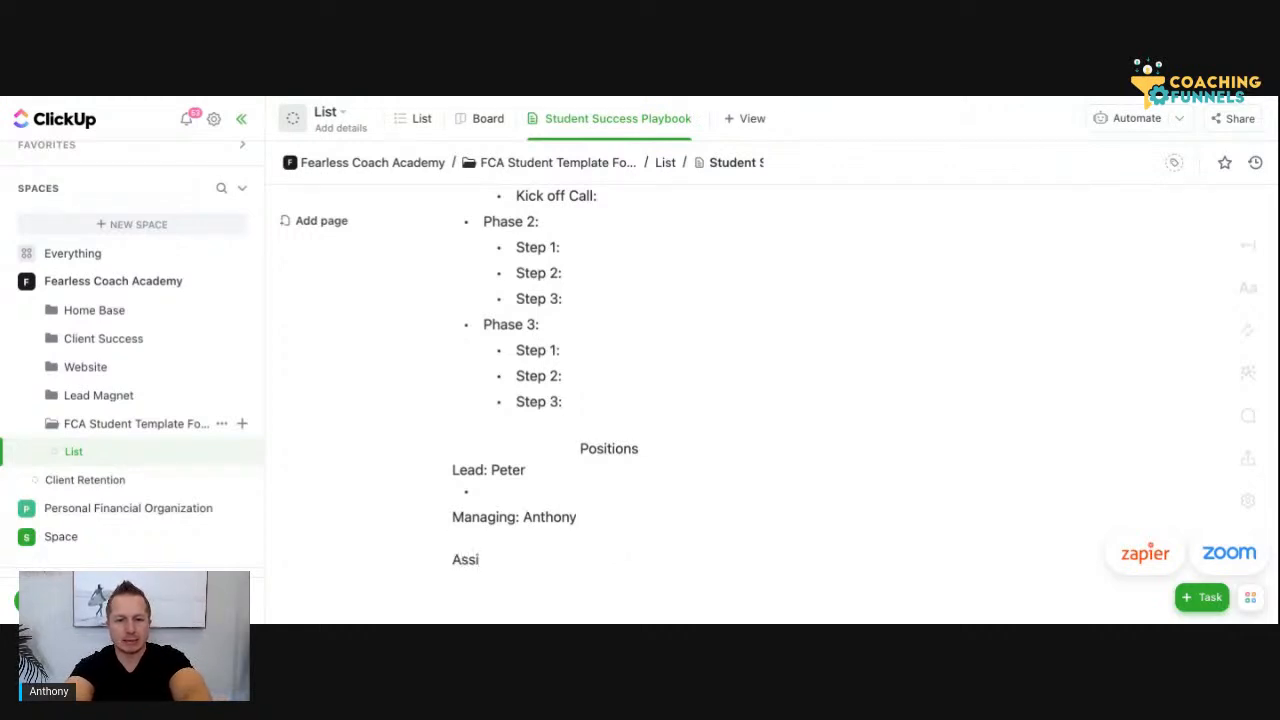
{"action": "type", "text": "st: Richard"}
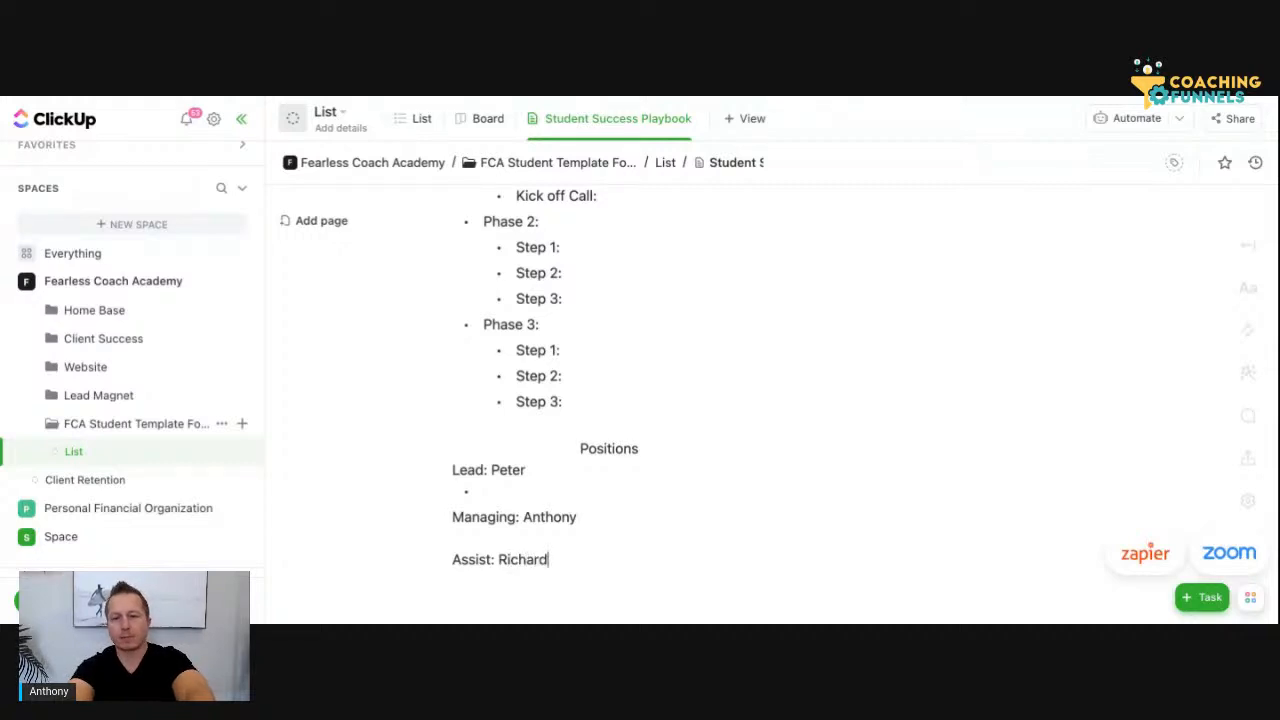
{"action": "left_click", "coordinate": [549, 541]}
{"action": "key", "text": "BackSpace"}
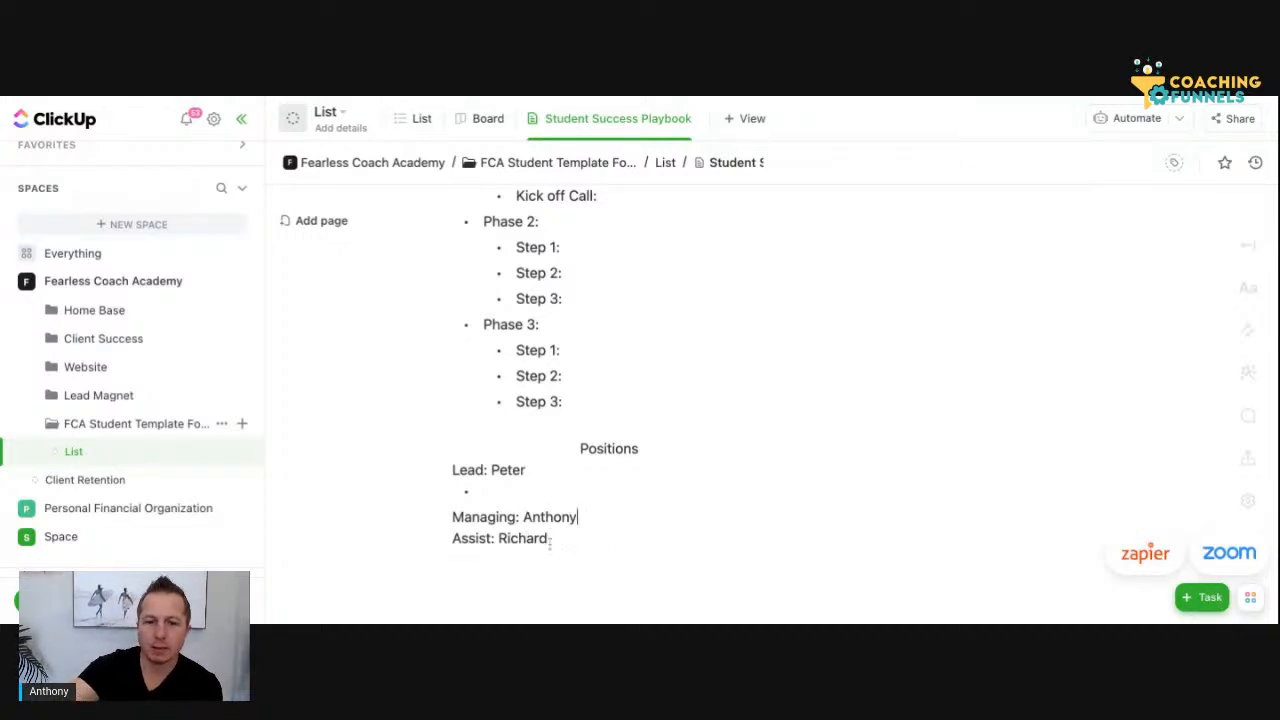
Add the bullet "Weekly or bi weekly accountability call" under Managing, with the spelling of "accountability" corrected
{"action": "key", "text": "Return"}
{"action": "type", "text": "-"}
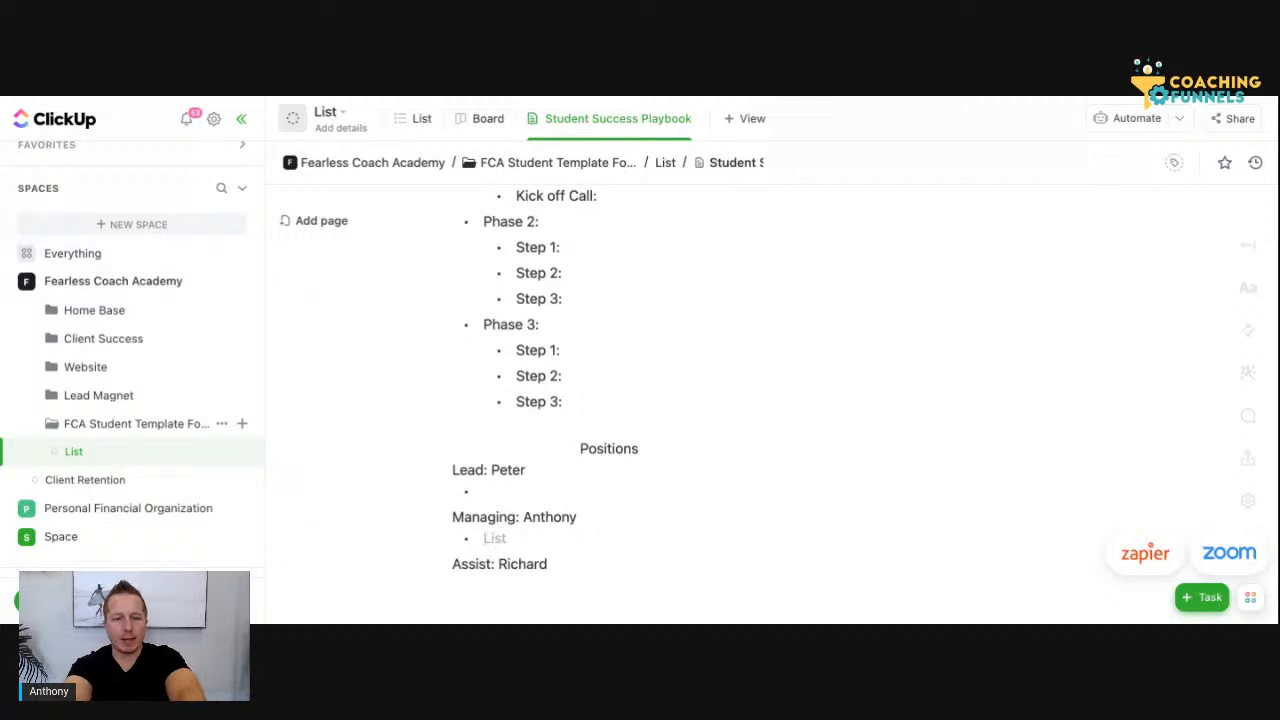
{"action": "type", "text": "W"}
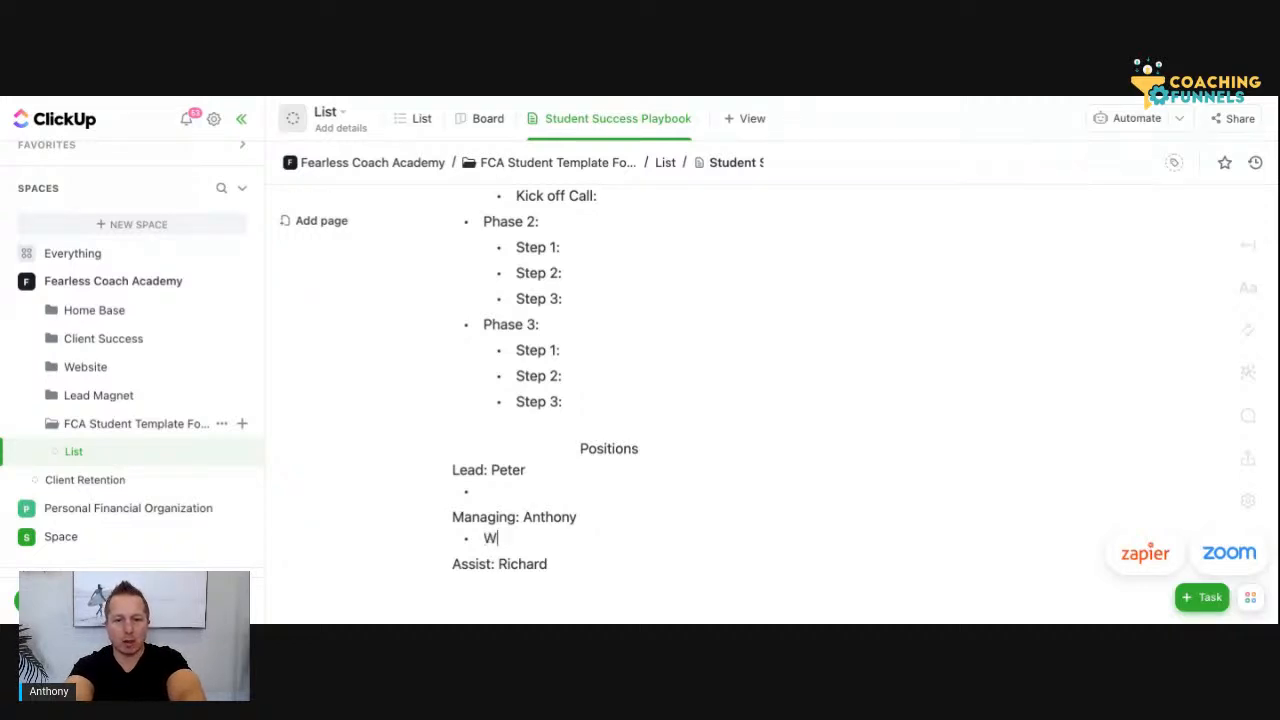
{"action": "type", "text": "eek ly "}
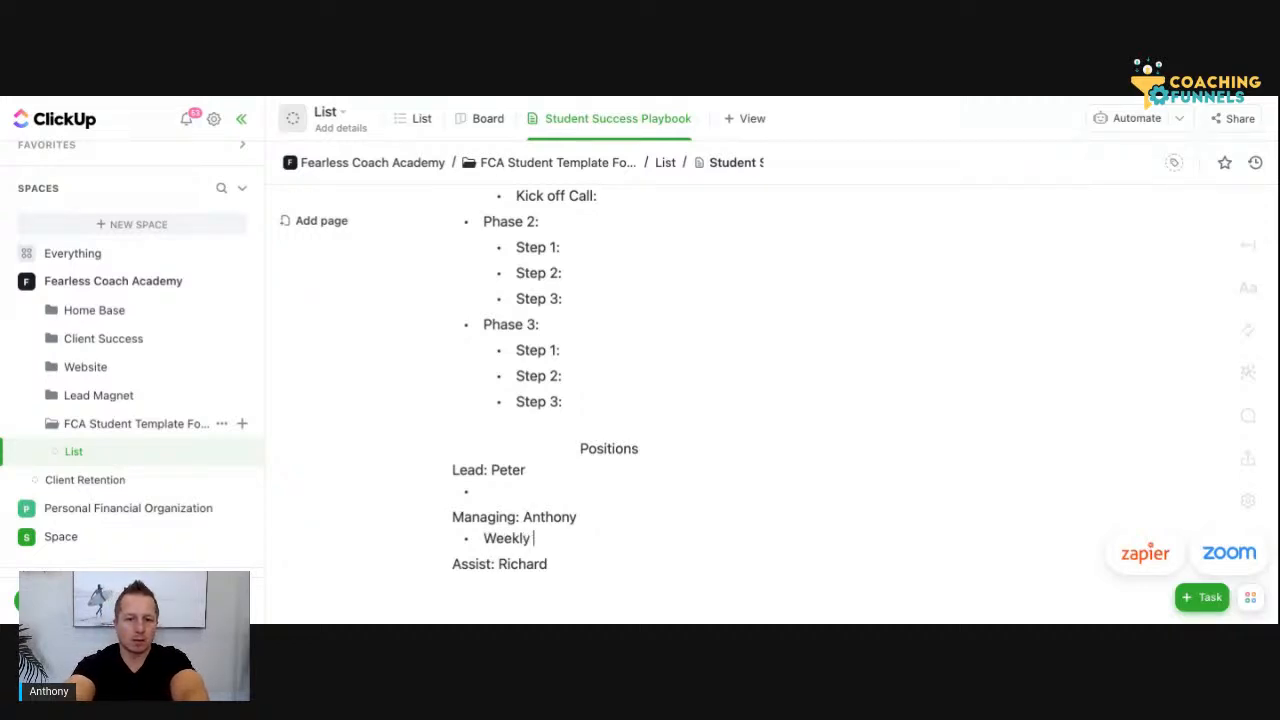
{"action": "type", "text": "or bi weekly "}
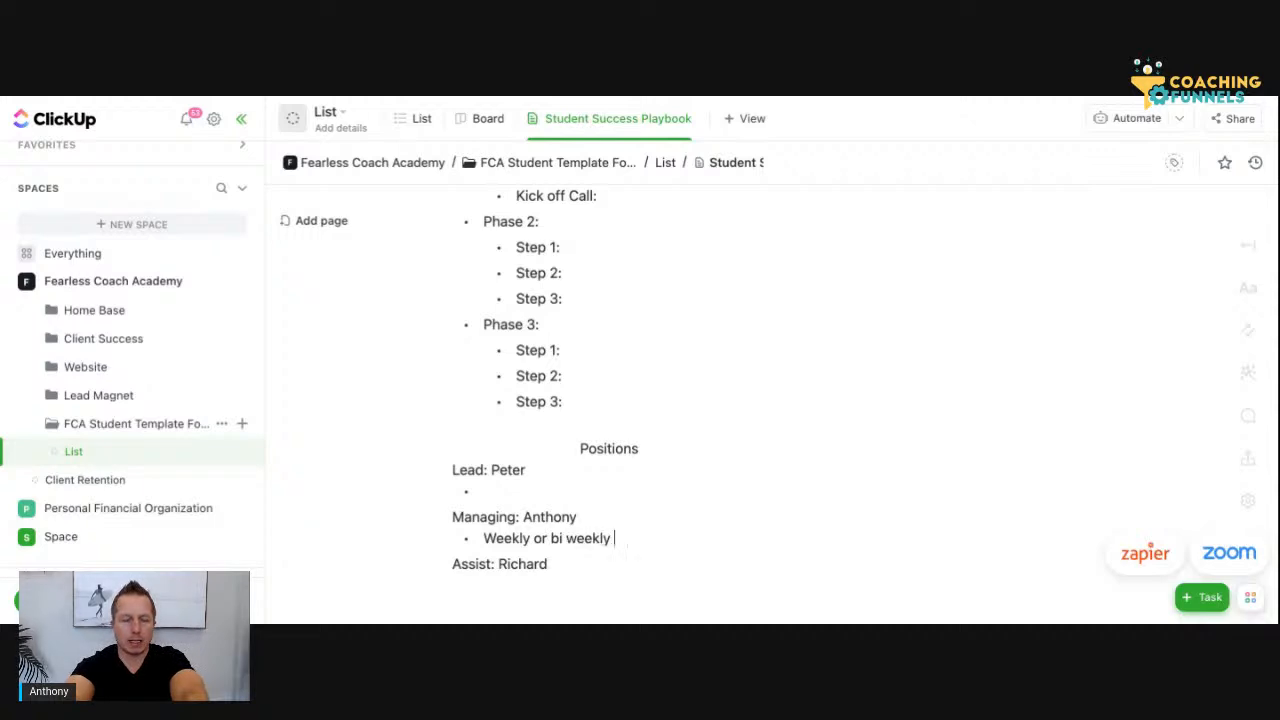
{"action": "type", "text": "accountable"}
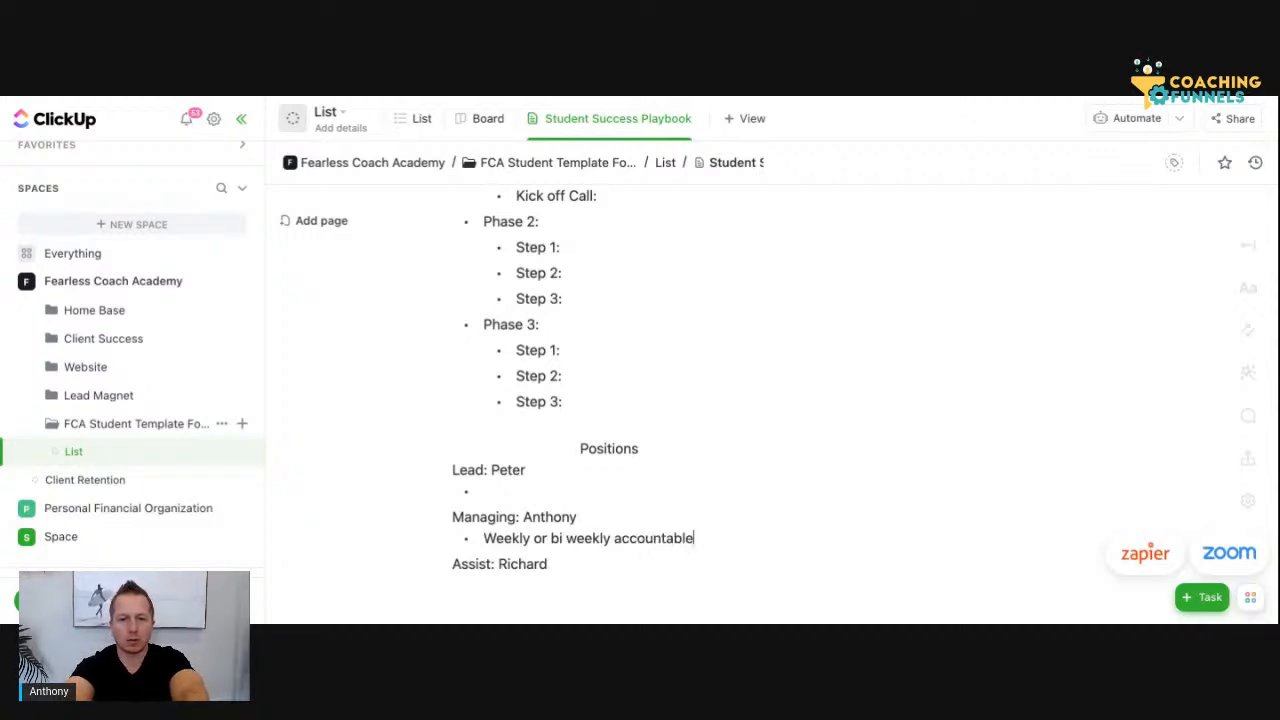
{"action": "key", "text": "BackSpace"}
{"action": "key", "text": "BackSpace"}
{"action": "type", "text": "ilty call"}
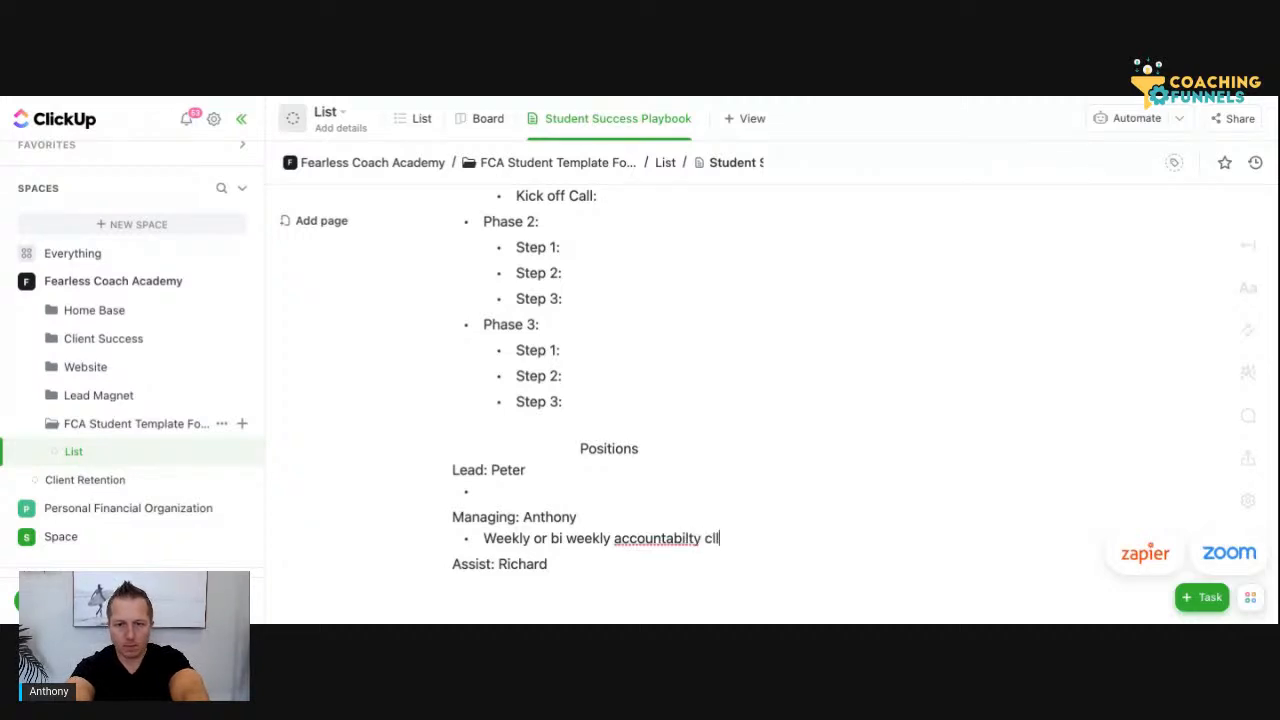
{"action": "double_click", "coordinate": [647, 538]}
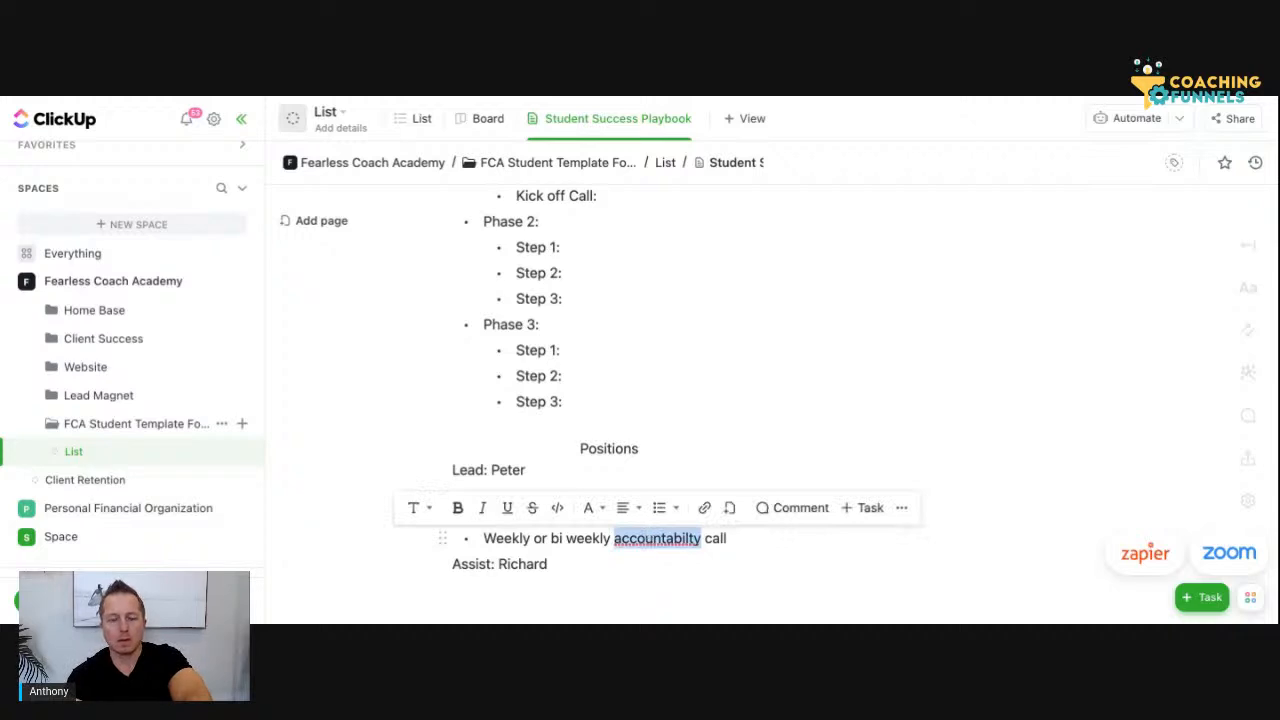
{"action": "left_click", "coordinate": [676, 549]}
Add the bullet "Weekly Report of overall program" under the Assist line in Positions
{"action": "left_click", "coordinate": [578, 568]}
{"action": "key", "text": "Return"}
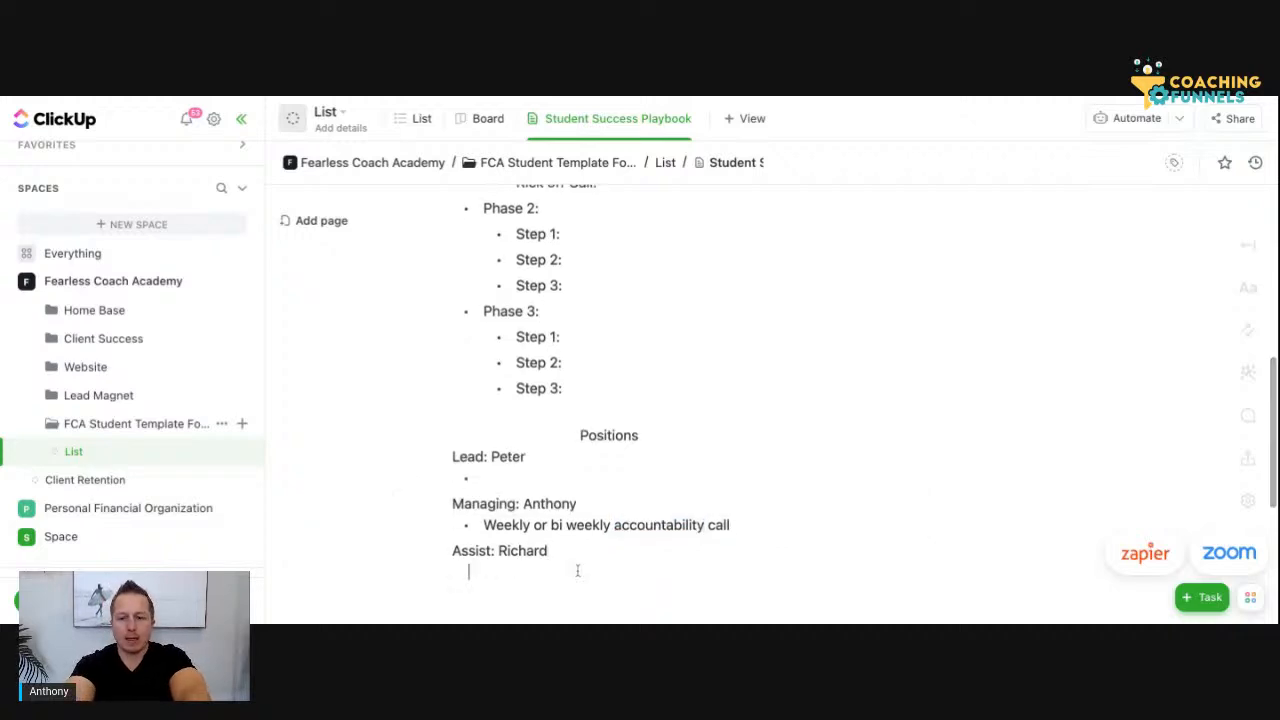
{"action": "type", "text": "- "}
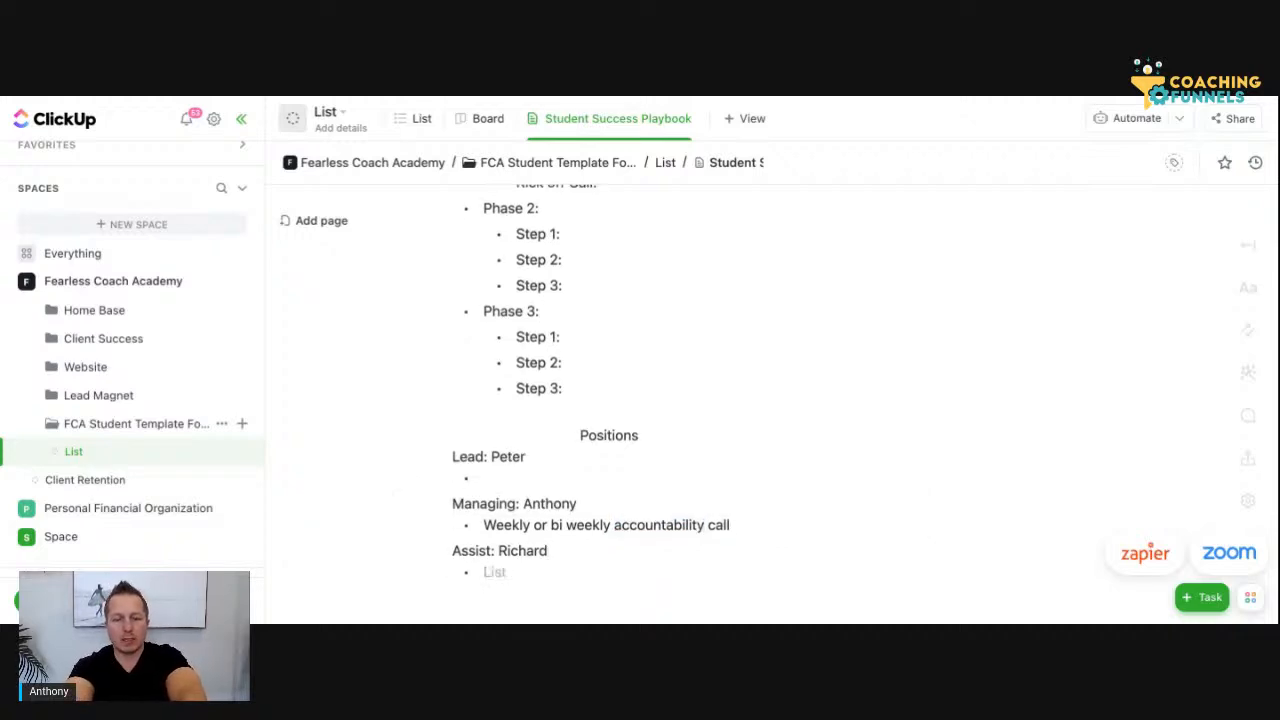
{"action": "type", "text": "Weekly"}
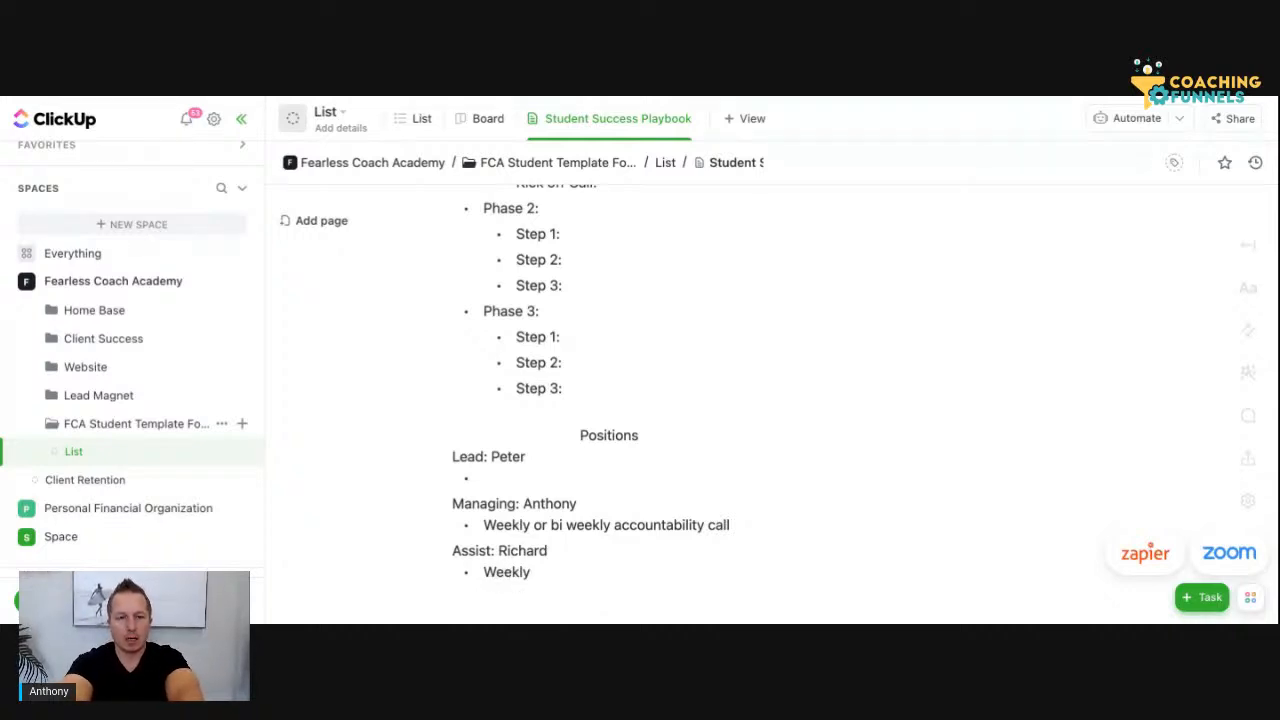
{"action": "type", "text": " Report of overall program"}
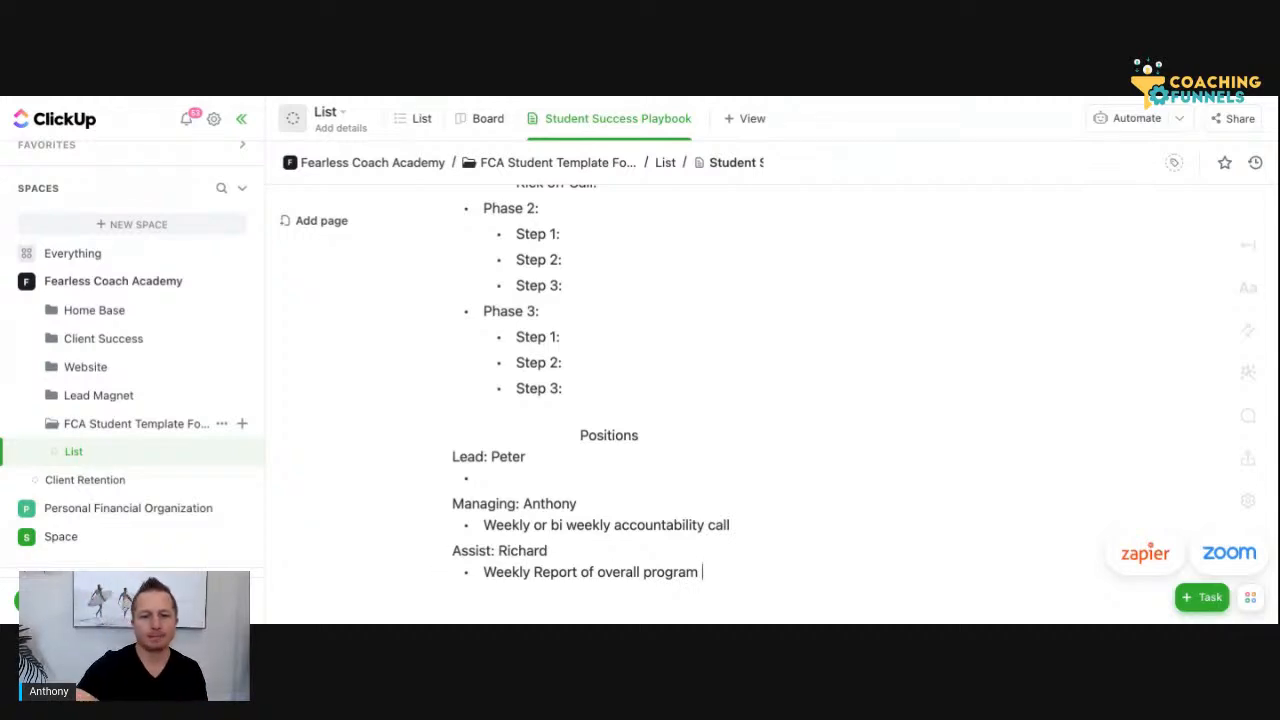
Extend the start of the Assist bullet to read "Monthly & Weekly Report of overall program", keeping the words properly spaced
{"action": "left_click", "coordinate": [533, 572]}
{"action": "key", "text": "BackSpace"}
{"action": "left_click", "coordinate": [484, 572]}
{"action": "type", "text": "Monthly &"}
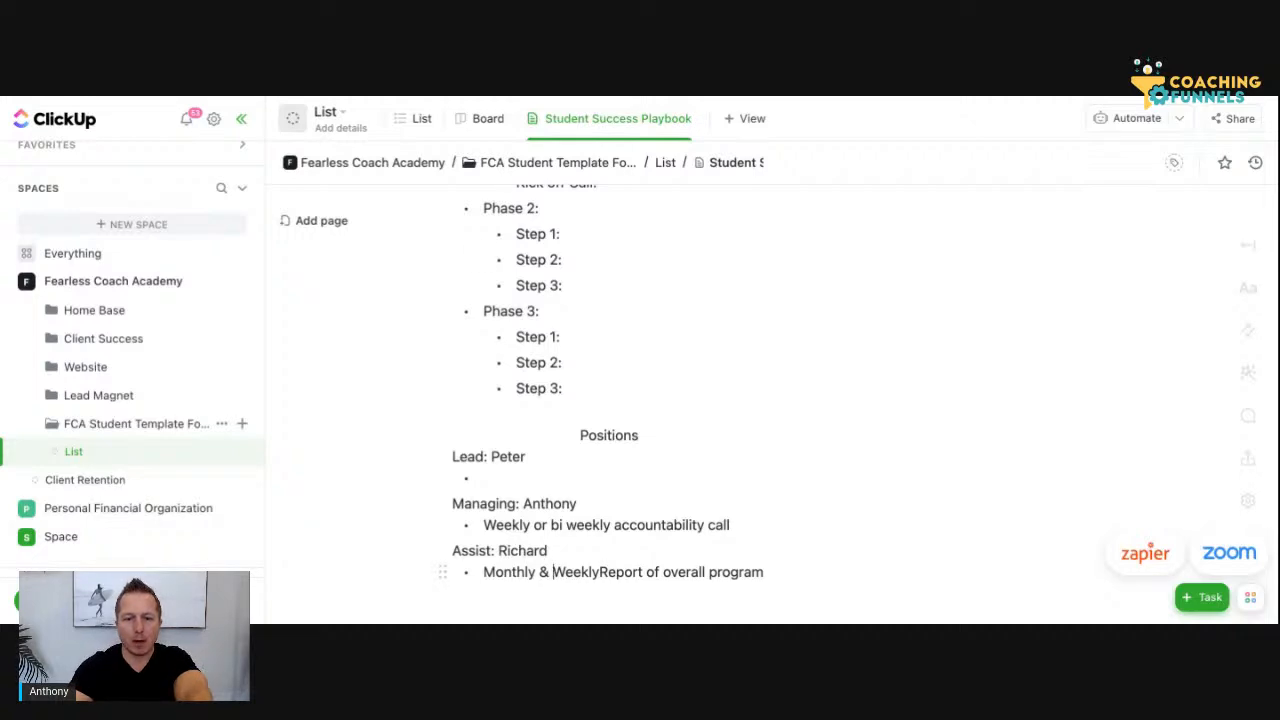
{"action": "left_click", "coordinate": [600, 572]}
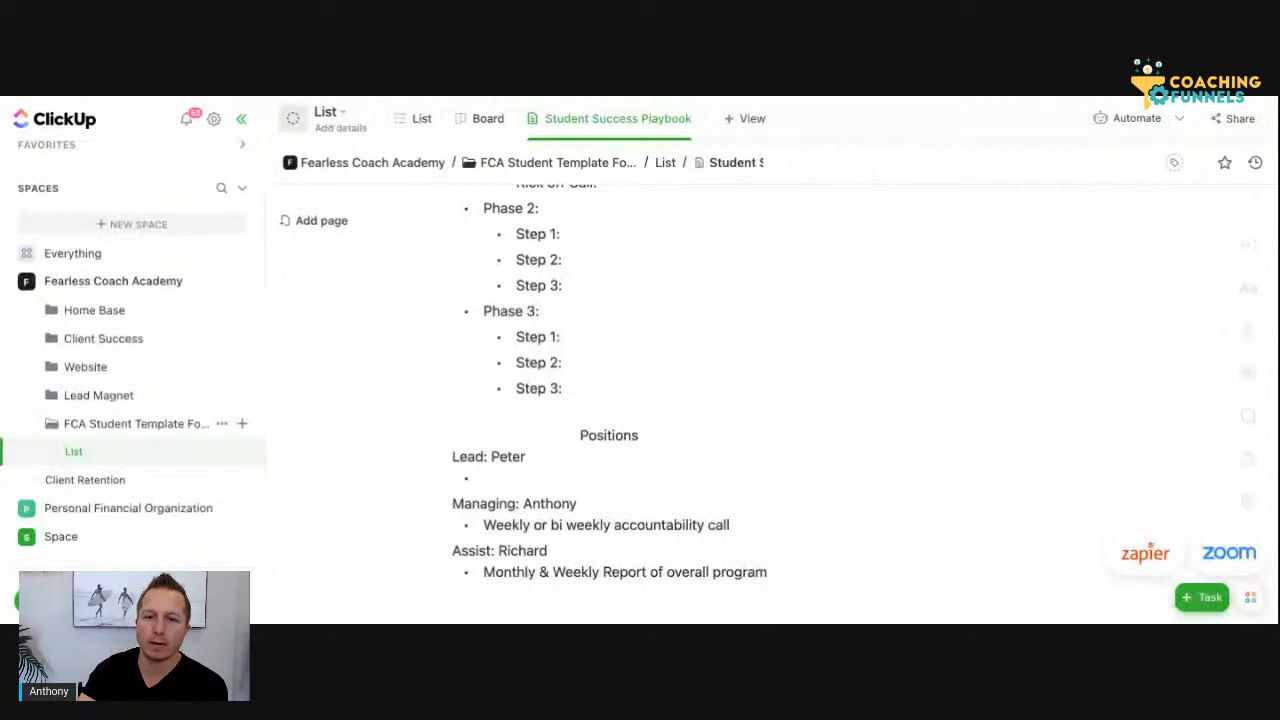
Change "Weekly" and "Report" in the Assist bullet to lowercase so it reads "Monthly & weekly report of overall program"
{"action": "scroll", "coordinate": [760, 400], "scroll_direction": "down", "scroll_amount": 2}
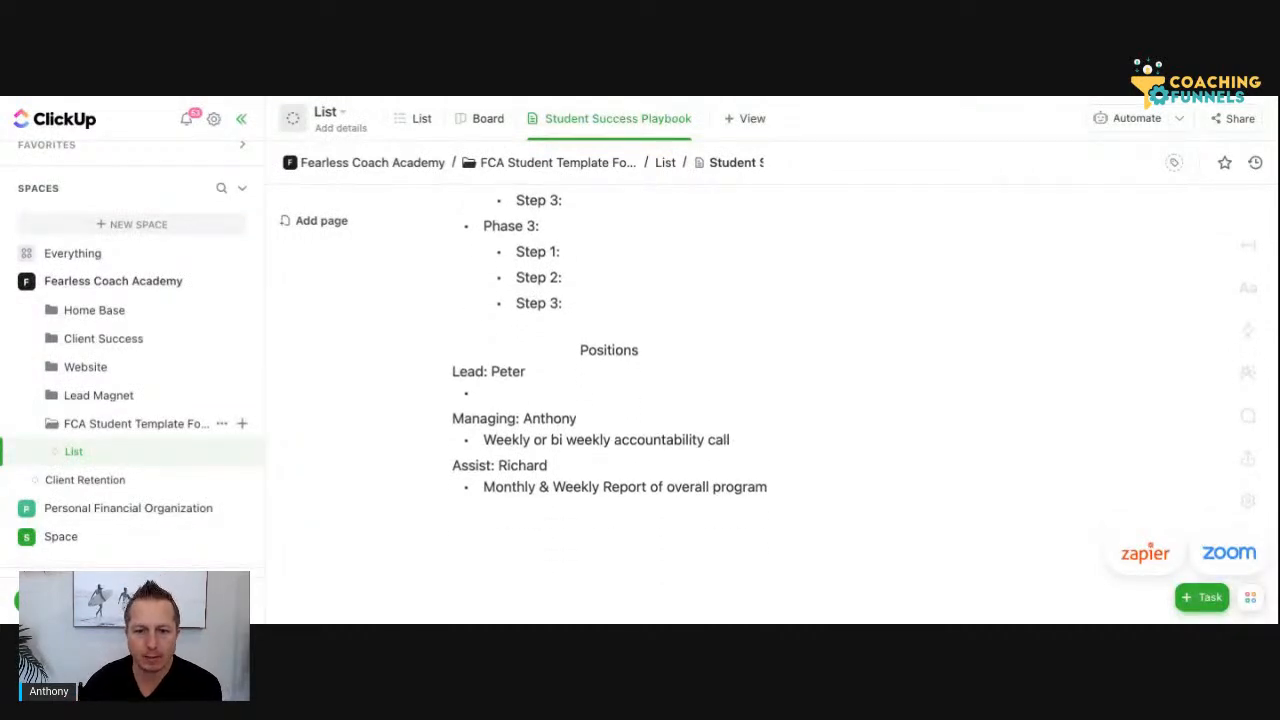
{"action": "left_click", "coordinate": [612, 487]}
{"action": "key", "text": "BackSpace"}
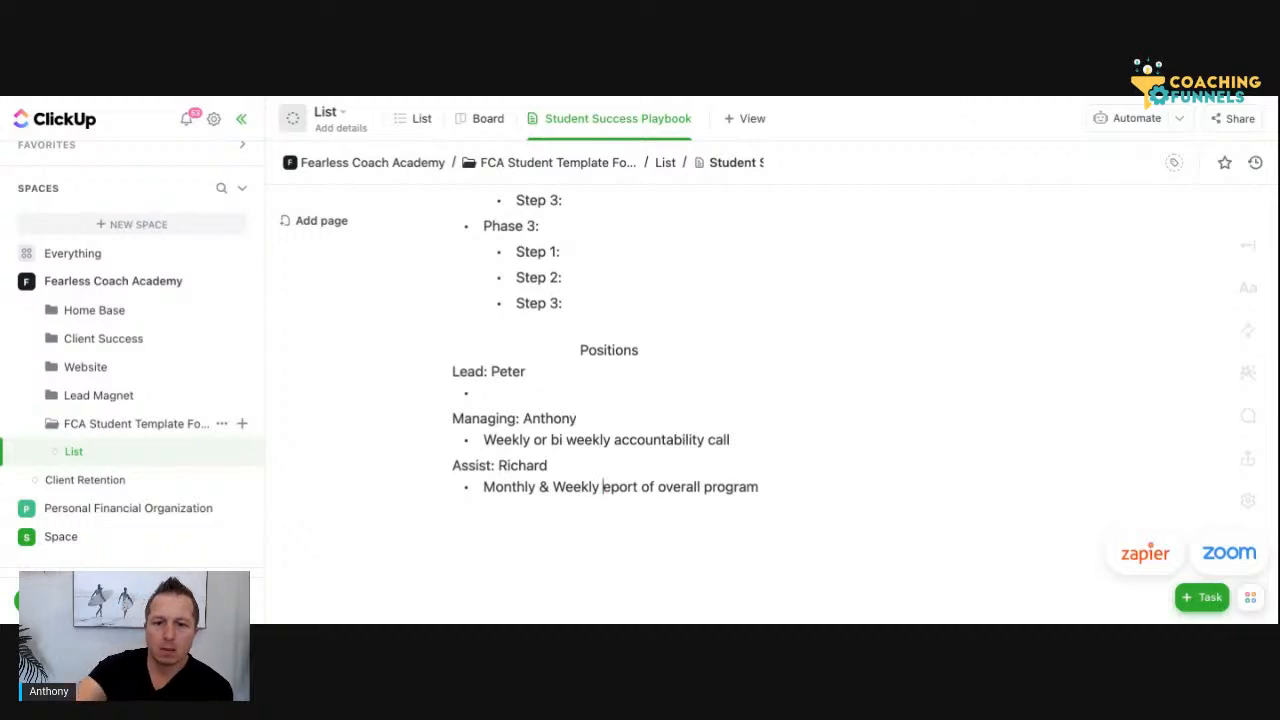
{"action": "type", "text": "r"}
{"action": "left_click", "coordinate": [566, 487]}
{"action": "key", "text": "BackSpace"}
{"action": "type", "text": "w"}
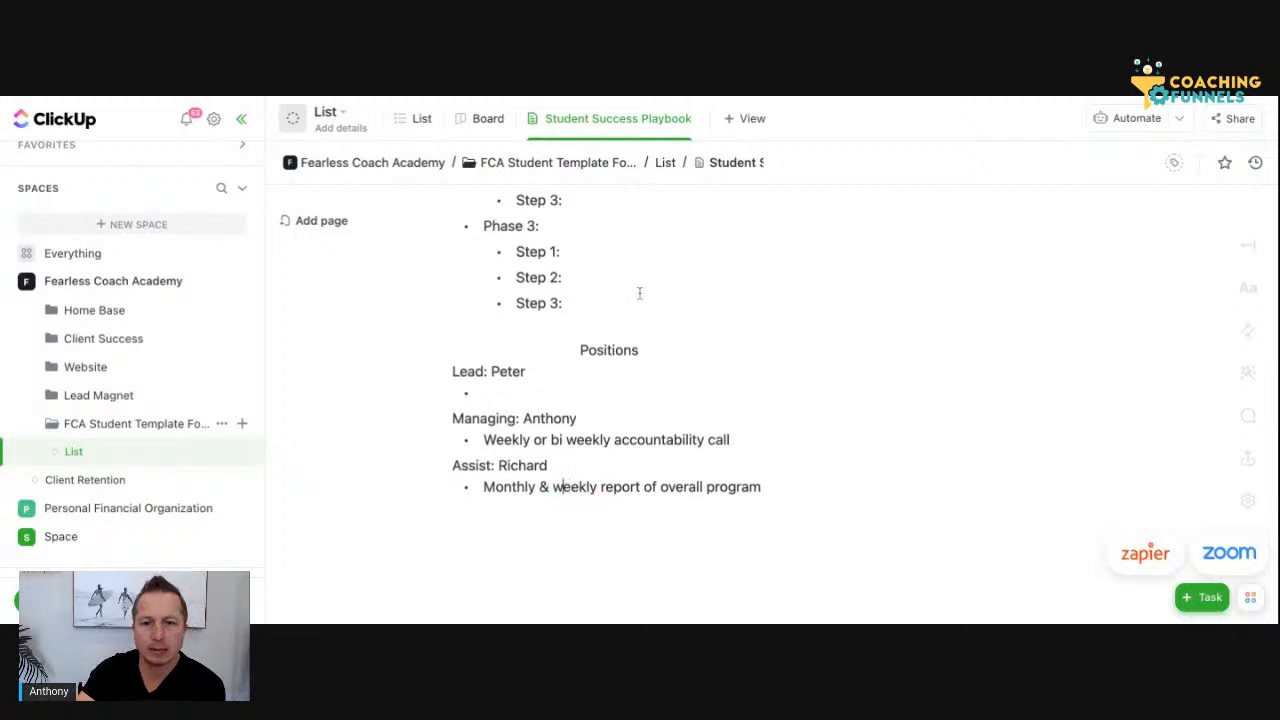
Insert a bullet "Recurring Events:" above Phase 1 in the Timeline list of the Plan section
{"action": "scroll", "coordinate": [712, 440], "scroll_direction": "down", "scroll_amount": 1}
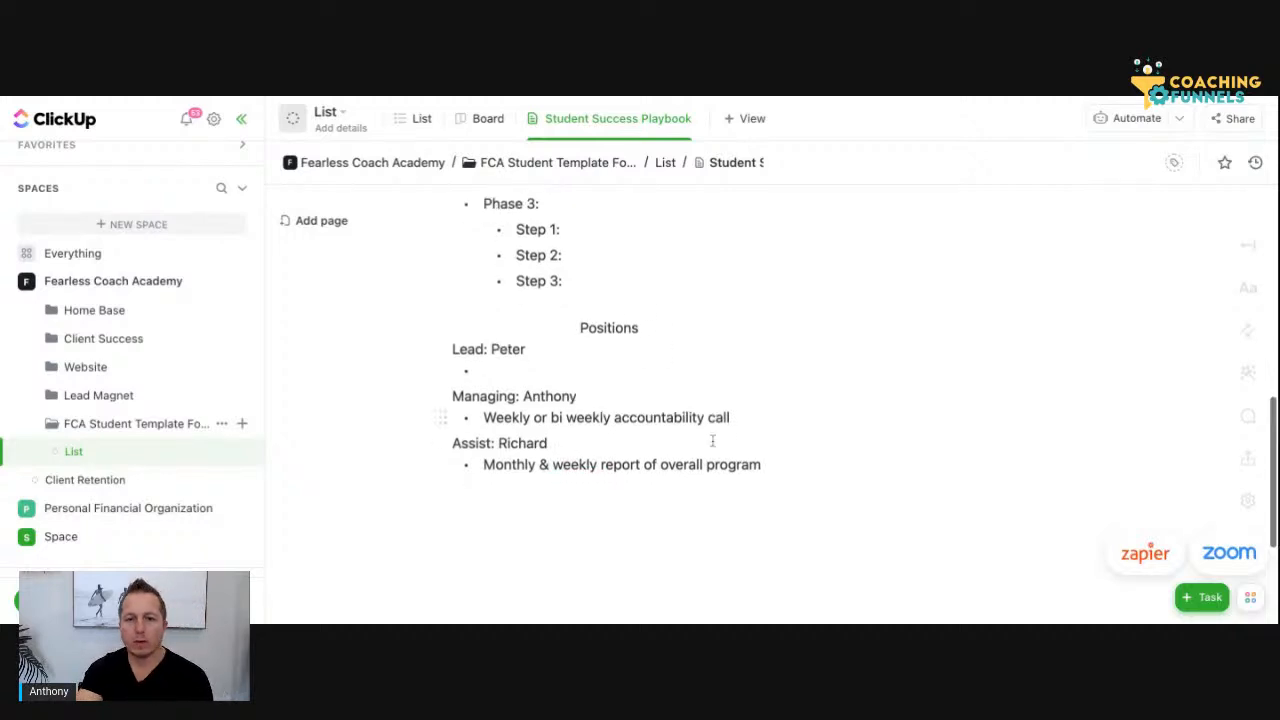
{"action": "scroll", "coordinate": [663, 480], "scroll_direction": "up", "scroll_amount": 3}
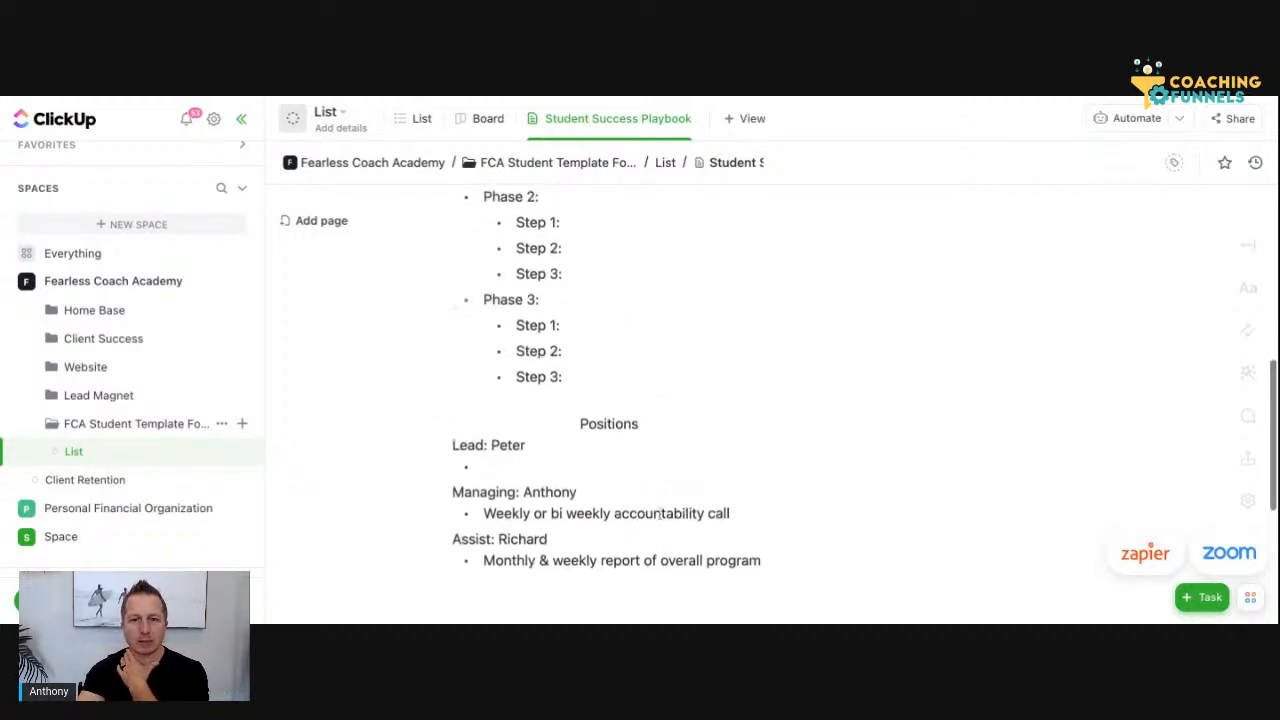
{"action": "scroll", "coordinate": [660, 513], "scroll_direction": "down", "scroll_amount": 2}
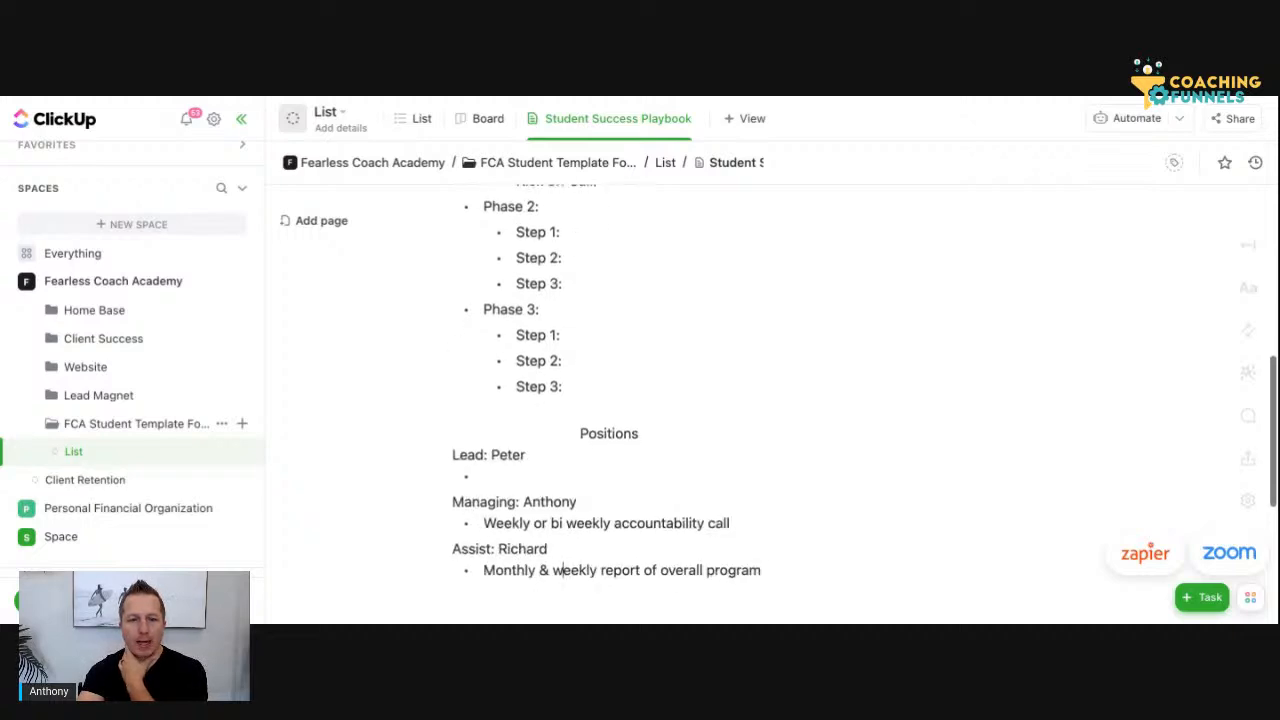
{"action": "scroll", "coordinate": [660, 513], "scroll_direction": "up", "scroll_amount": 2}
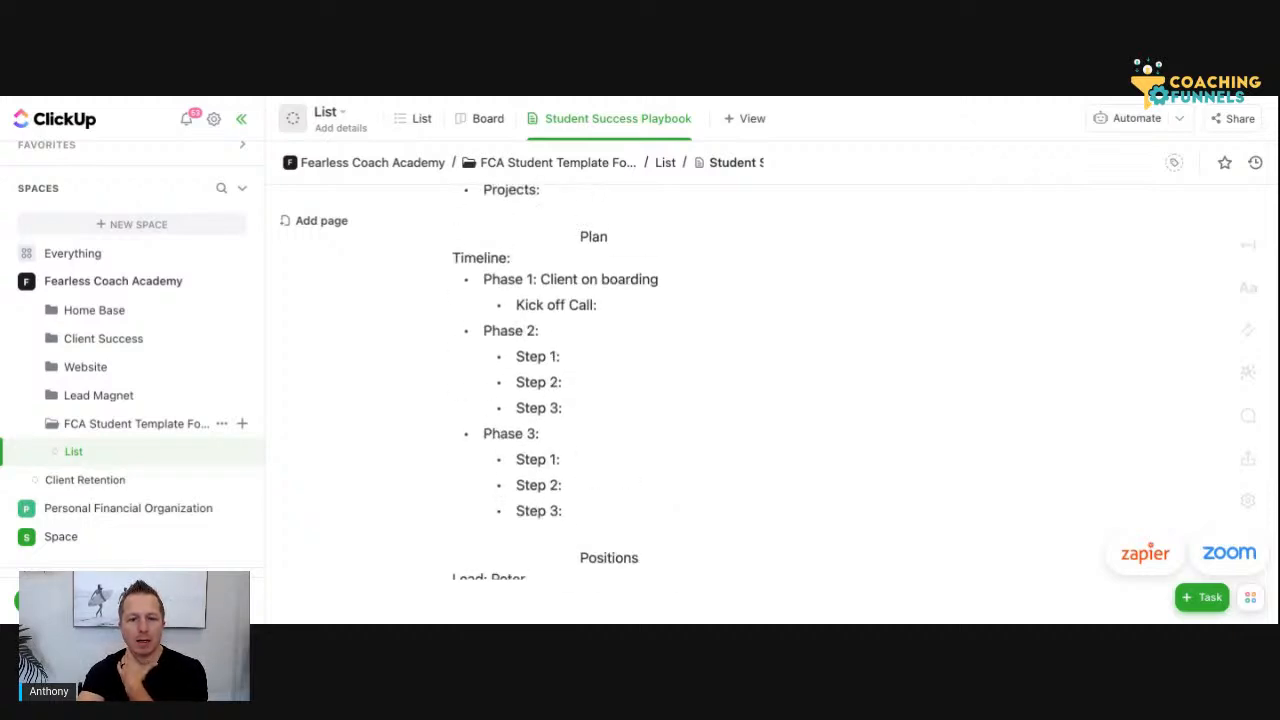
{"action": "left_click", "coordinate": [485, 279]}
{"action": "key", "text": "Return"}
{"action": "type", "text": "Recurring Events:"}
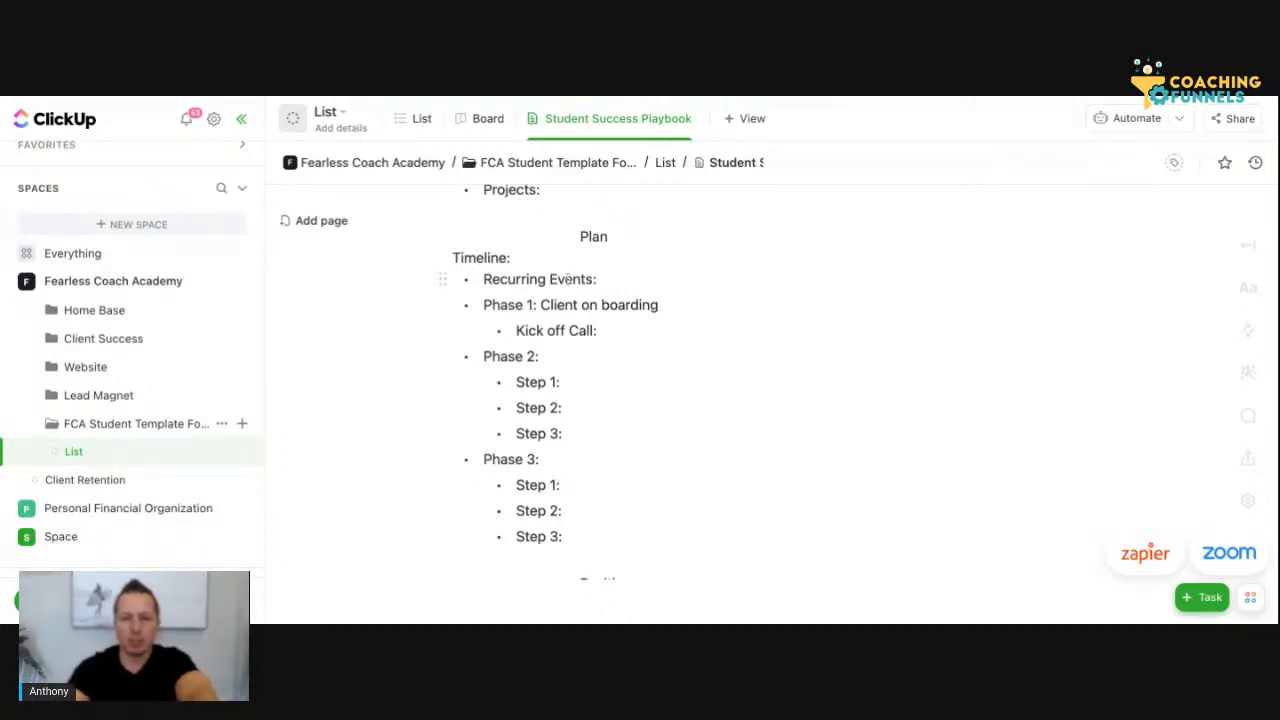
Replace the "Recurring Events:" bullet with "Weekly:" and add a "Monthly:" bullet directly beneath it
{"action": "triple_click", "coordinate": [600, 279]}
{"action": "type", "text": "We"}
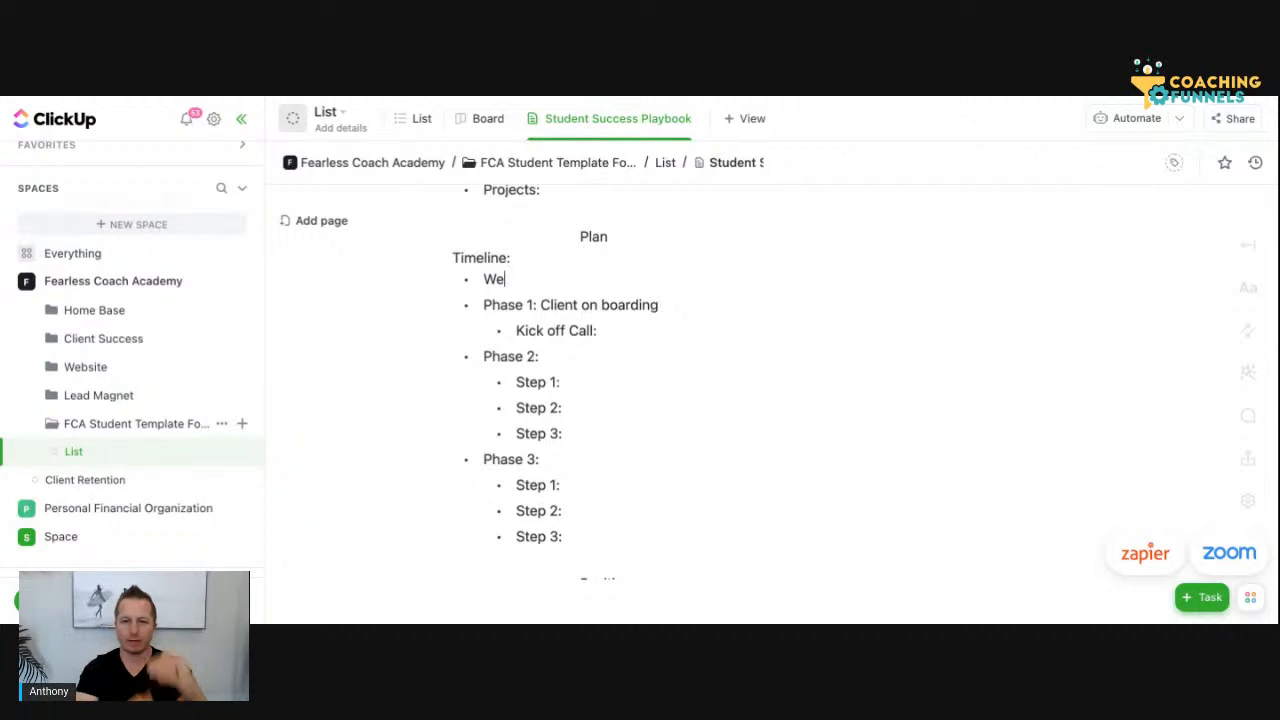
{"action": "type", "text": "ekly"}
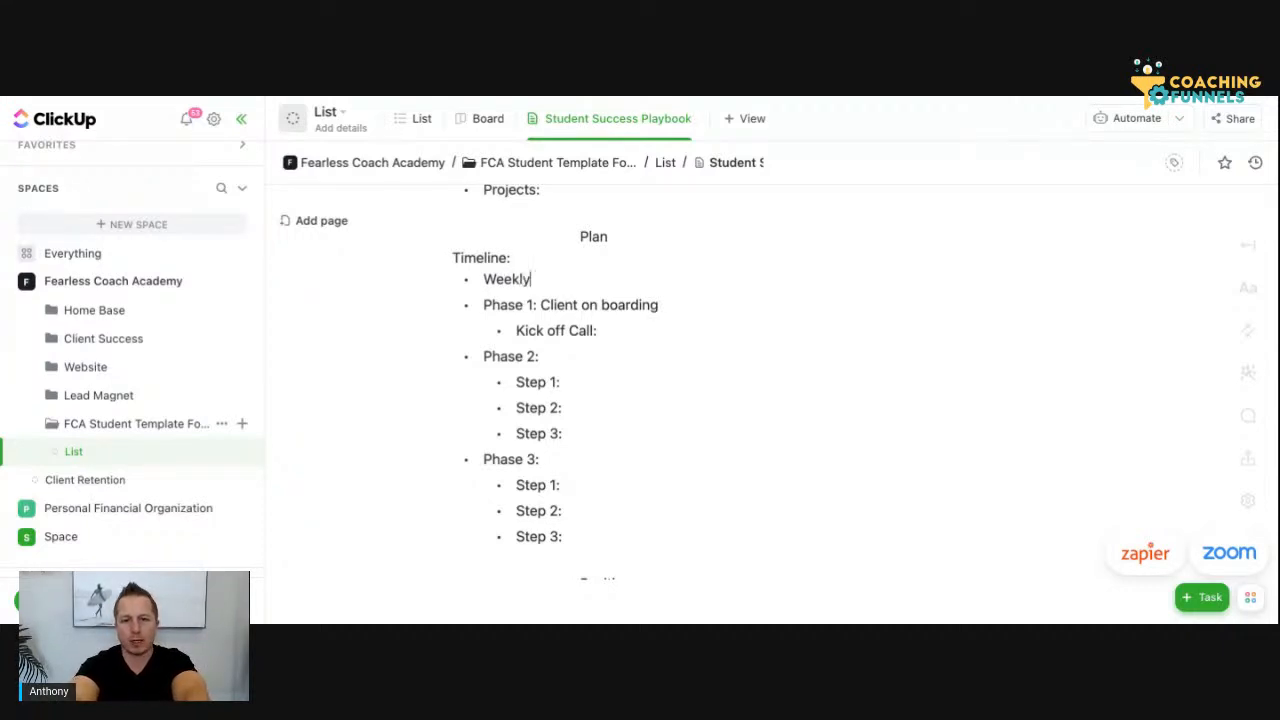
{"action": "type", "text": ":"}
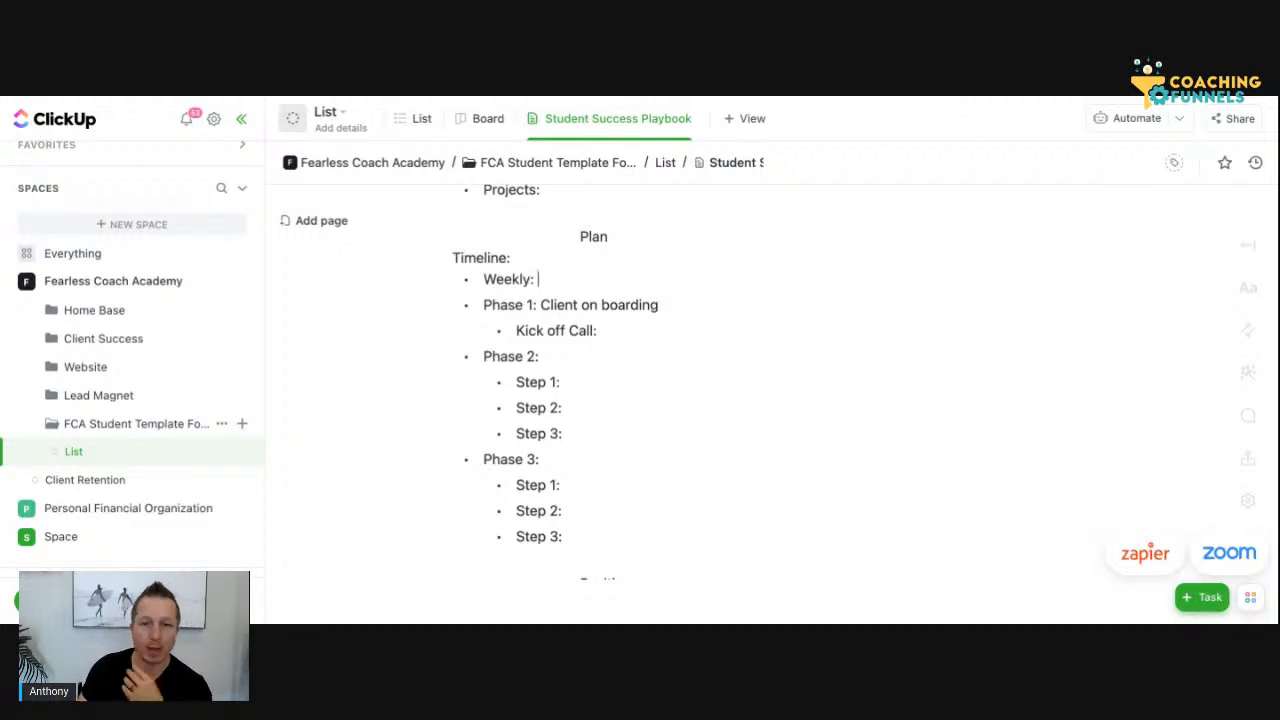
{"action": "key", "text": "Return"}
{"action": "type", "text": "Monthly"}
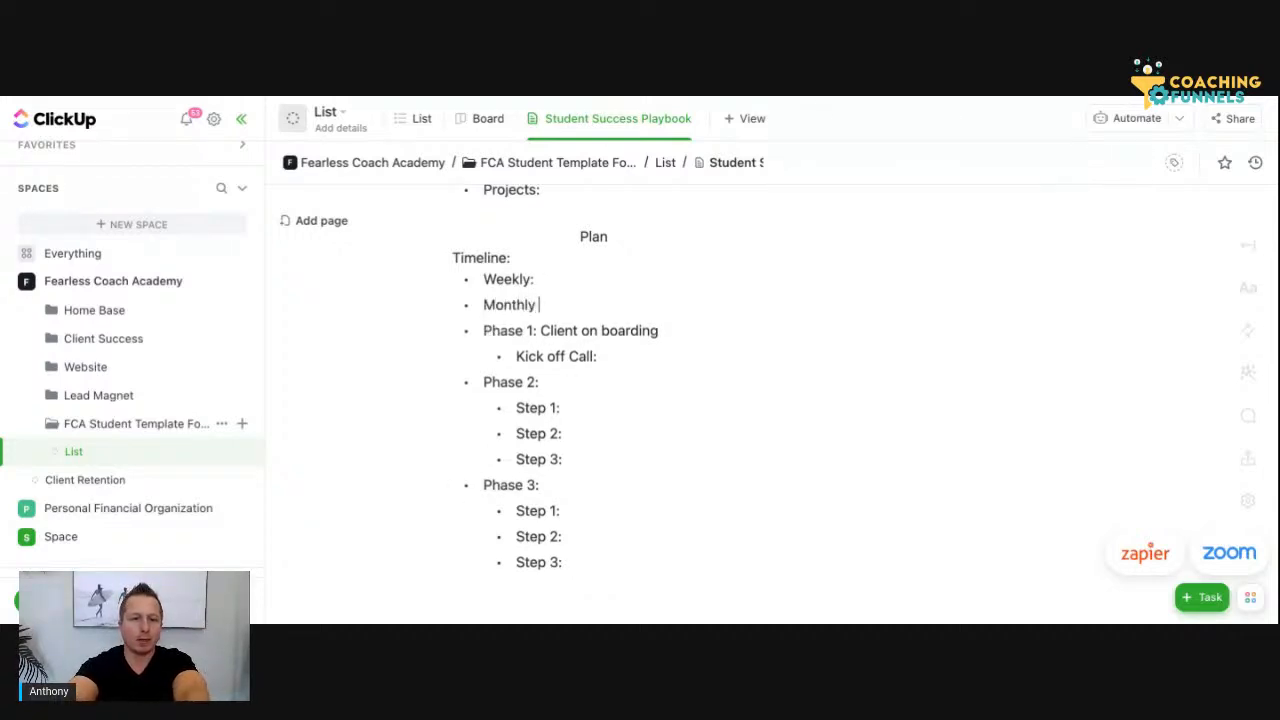
{"action": "key", "text": "BackSpace"}
{"action": "type", "text": ":"}
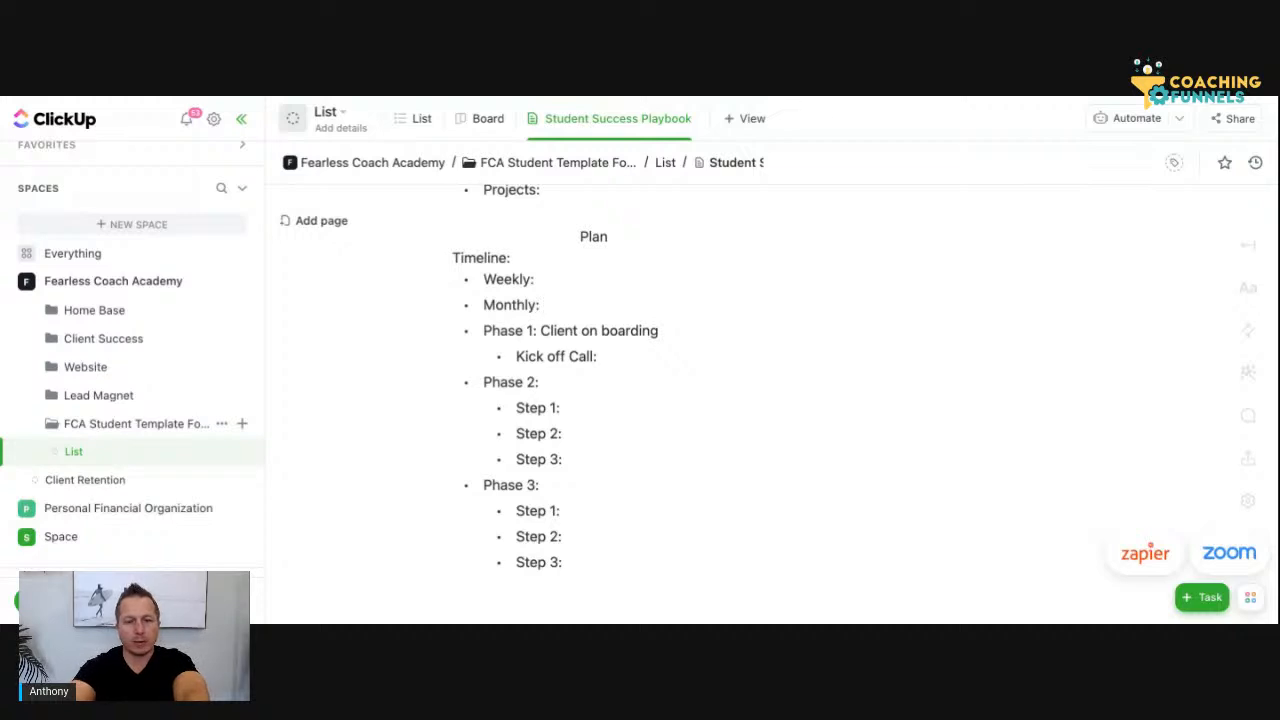
Add the nested bullets "Calls" and "Reporting" under "Weekly:" in the Timeline
{"action": "left_click", "coordinate": [551, 269]}
{"action": "key", "text": "Return"}
{"action": "key", "text": "Tab"}
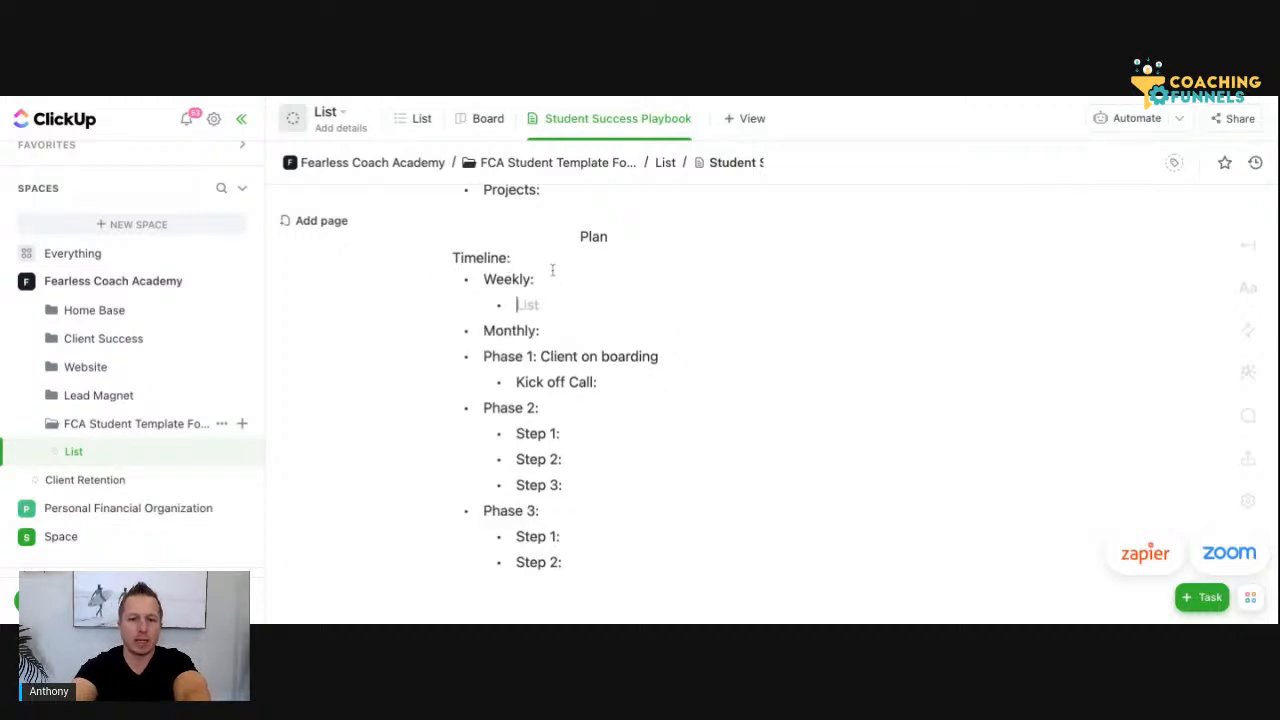
{"action": "type", "text": "Calls"}
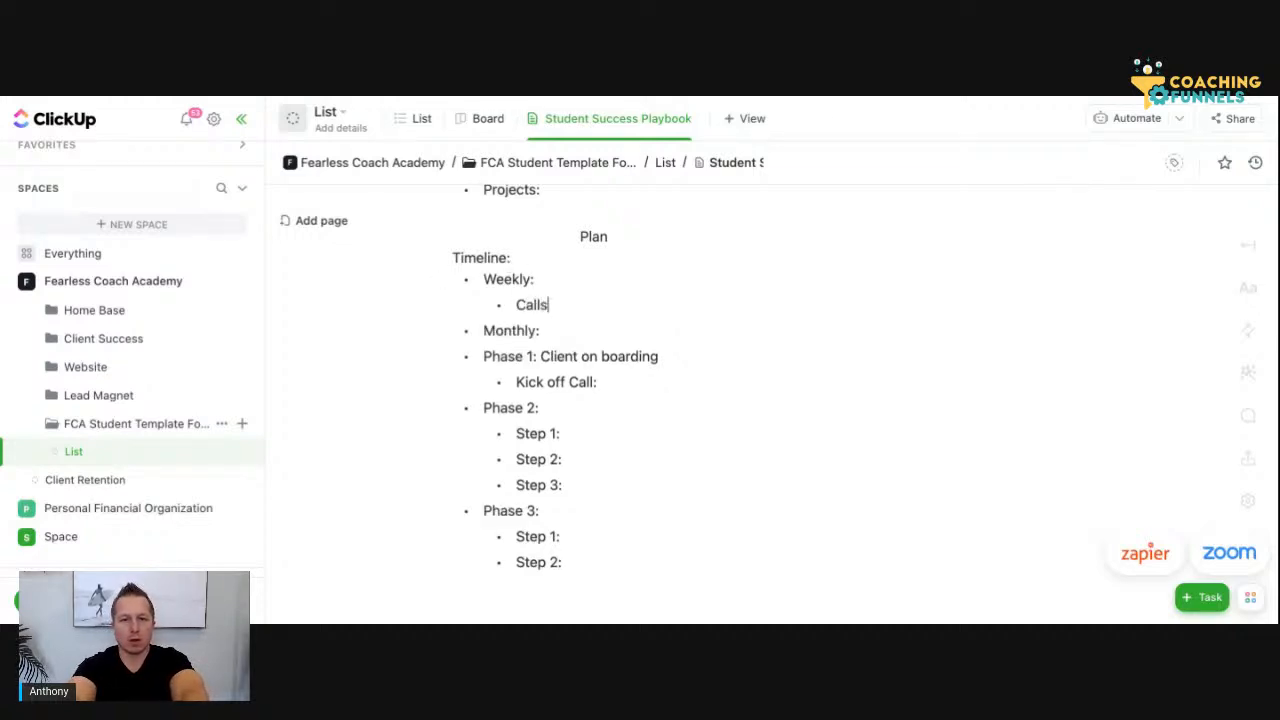
{"action": "key", "text": "Return"}
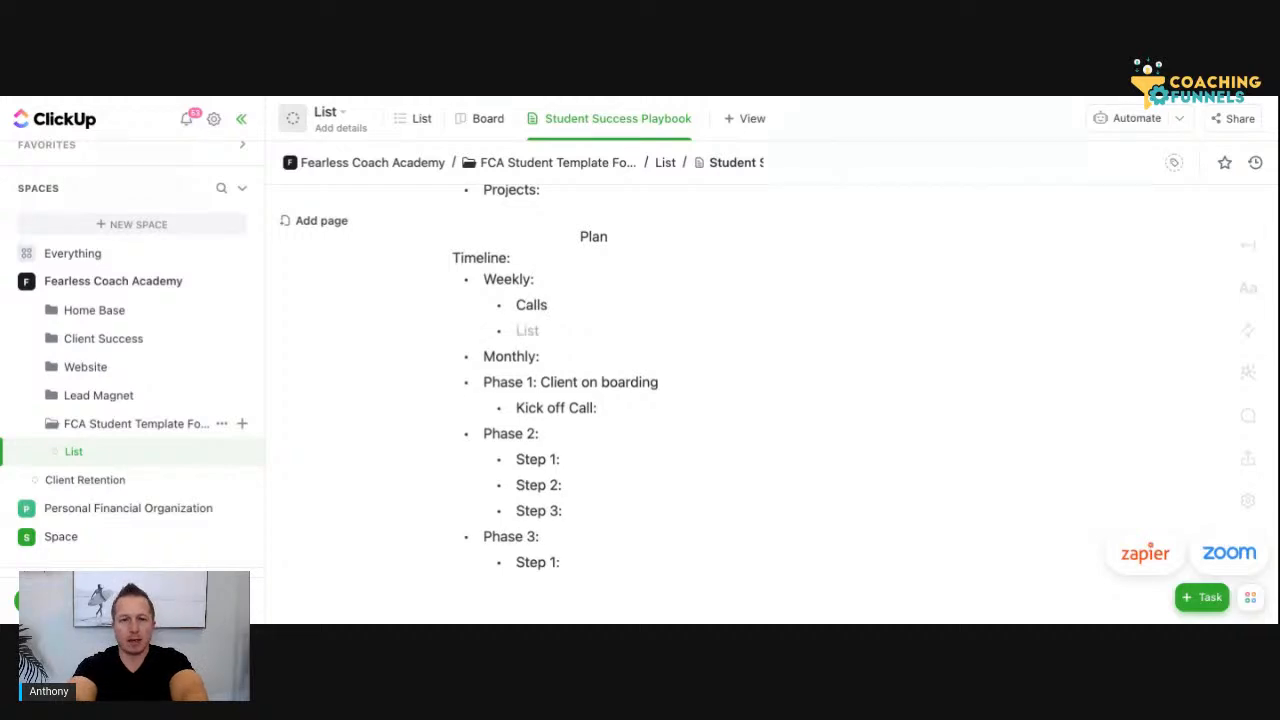
{"action": "type", "text": "Reporting"}
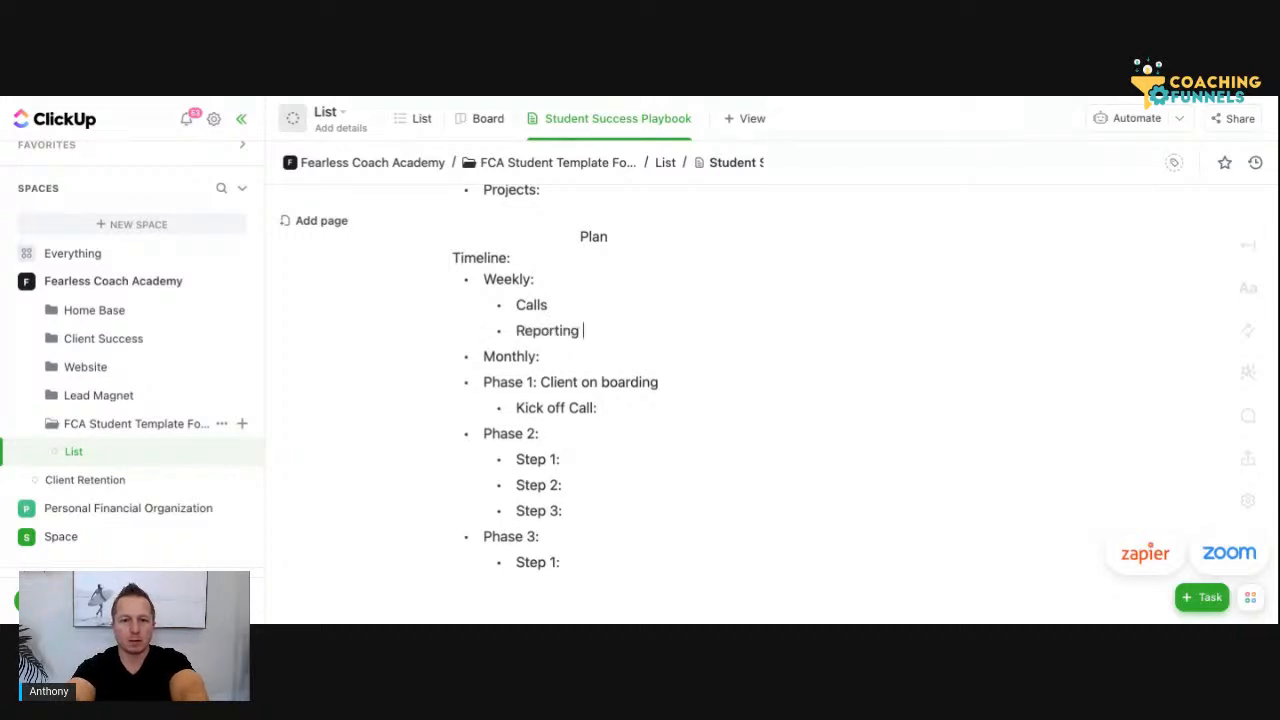
Add the nested bullet "Reporting" under "Monthly:" in the Timeline
{"action": "left_click", "coordinate": [574, 352]}
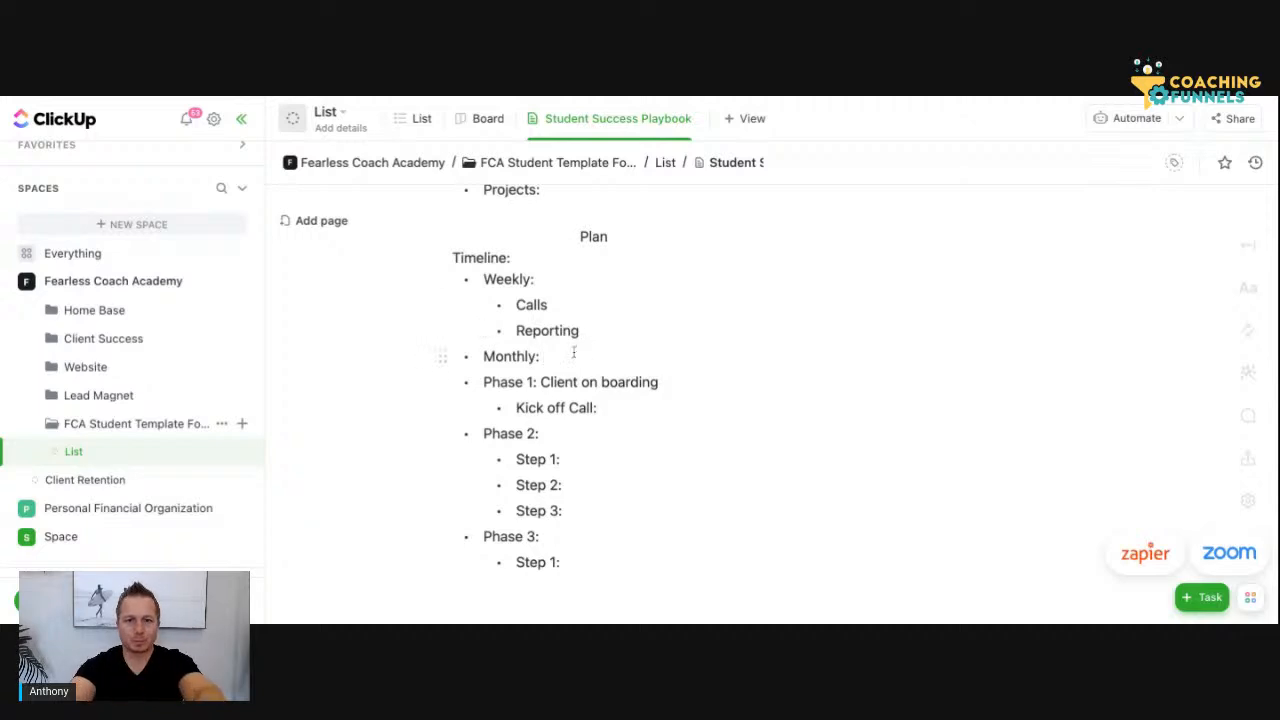
{"action": "key", "text": "Return"}
{"action": "key", "text": "Tab"}
{"action": "type", "text": "Repr"}
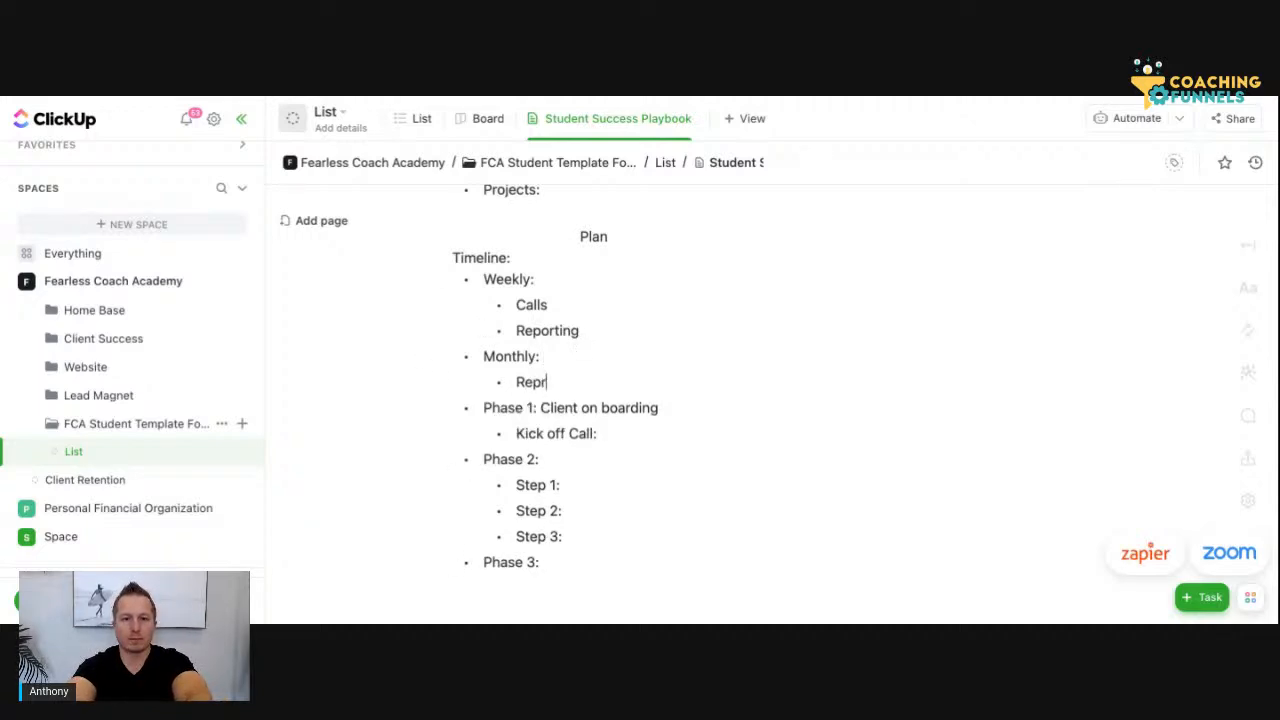
{"action": "key", "text": "BackSpace"}
{"action": "type", "text": "orting"}
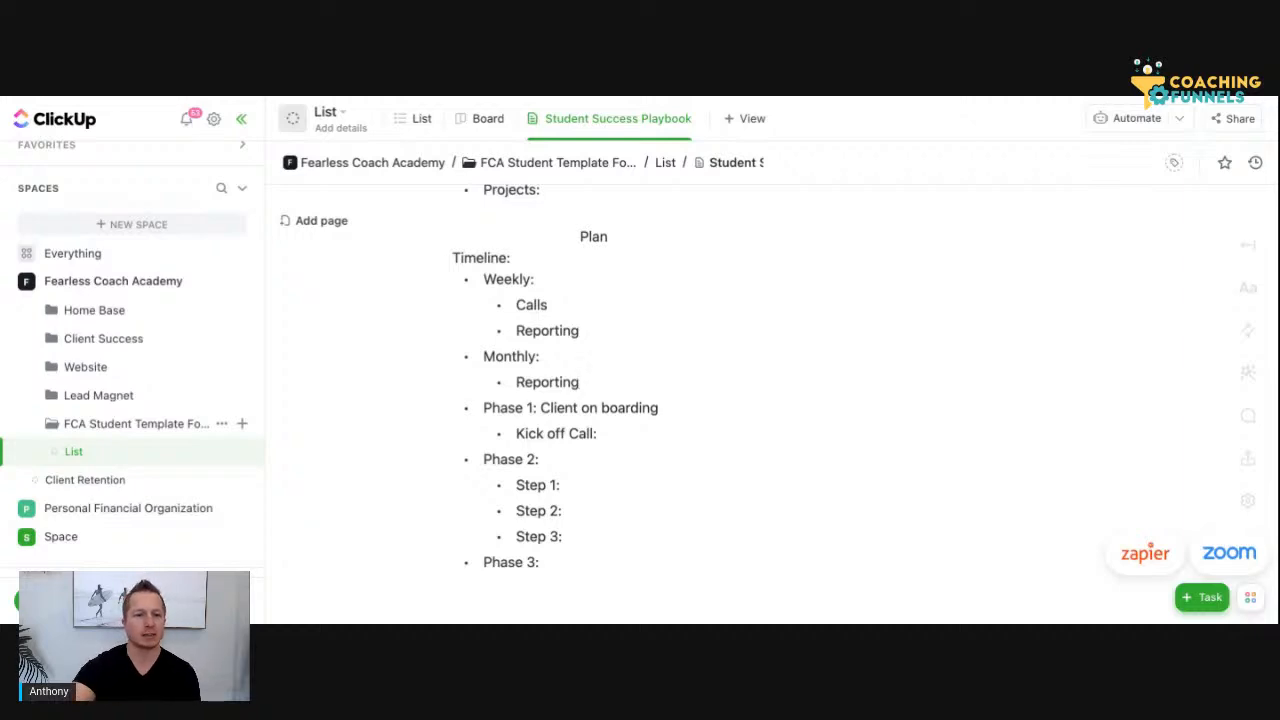
Add a "Plays" heading below the Positions section, leaving a blank line above it, and indent it to align with the Positions heading
{"action": "scroll", "coordinate": [612, 390], "scroll_direction": "down", "scroll_amount": 3}
{"action": "scroll", "coordinate": [612, 390], "scroll_direction": "down", "scroll_amount": 5}
{"action": "left_click", "coordinate": [611, 338]}
{"action": "scroll", "coordinate": [637, 411], "scroll_direction": "down", "scroll_amount": 1}
{"action": "left_click", "coordinate": [829, 421]}
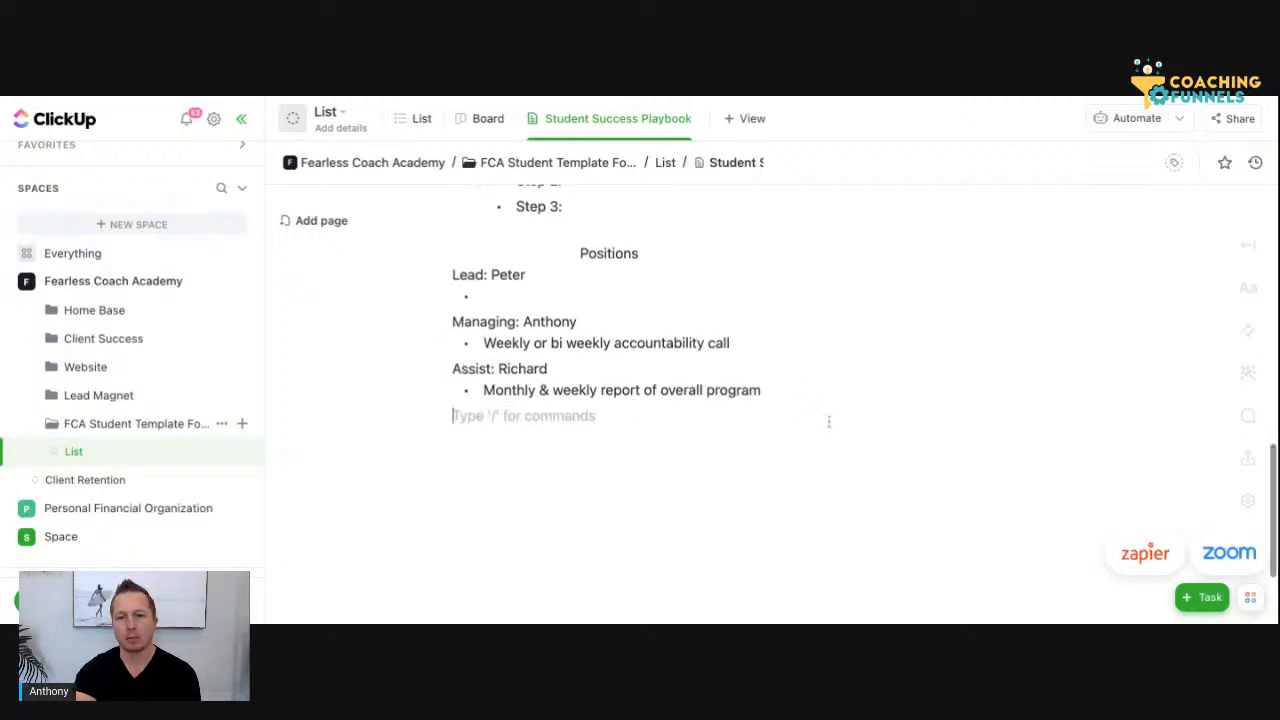
{"action": "key", "text": "Return"}
{"action": "type", "text": "Plays"}
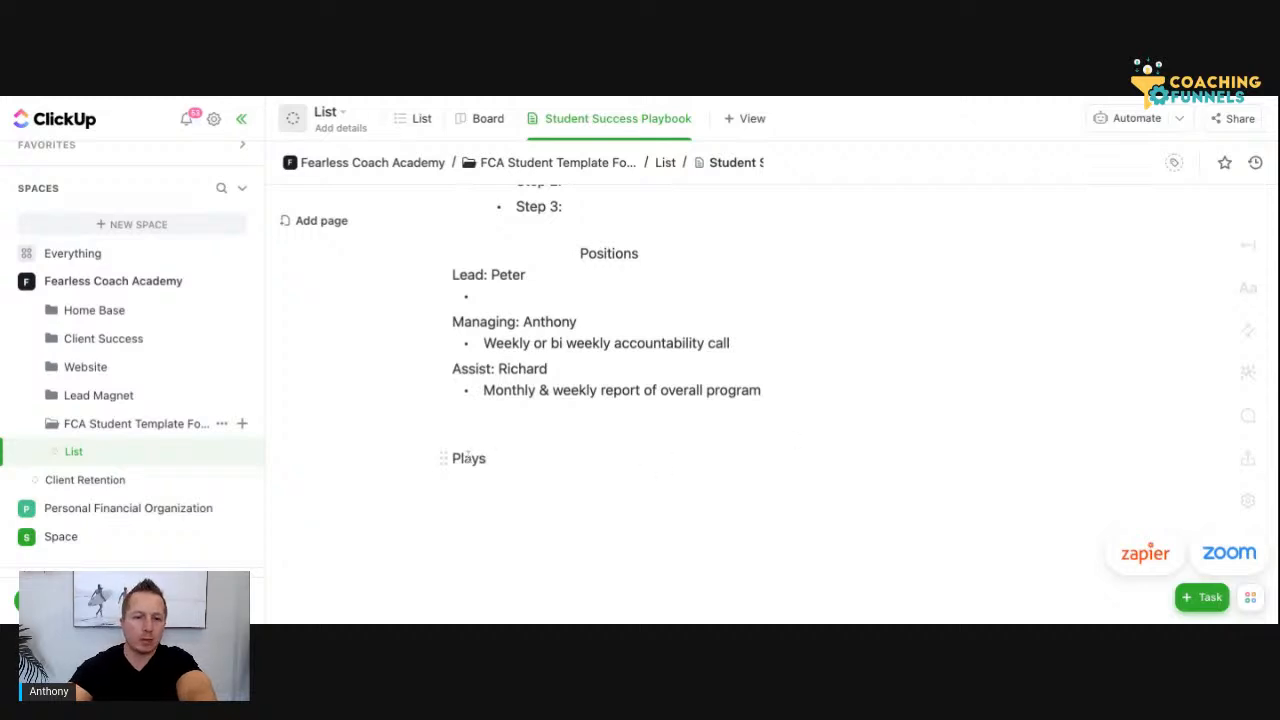
{"action": "left_click", "coordinate": [455, 458]}
{"action": "key", "text": "Tab"}
{"action": "key", "text": "Tab"}
{"action": "key", "text": "Tab"}
{"action": "key", "text": "Tab"}
{"action": "key", "text": "Tab"}
{"action": "key", "text": "Tab"}
{"action": "key", "text": "Tab"}
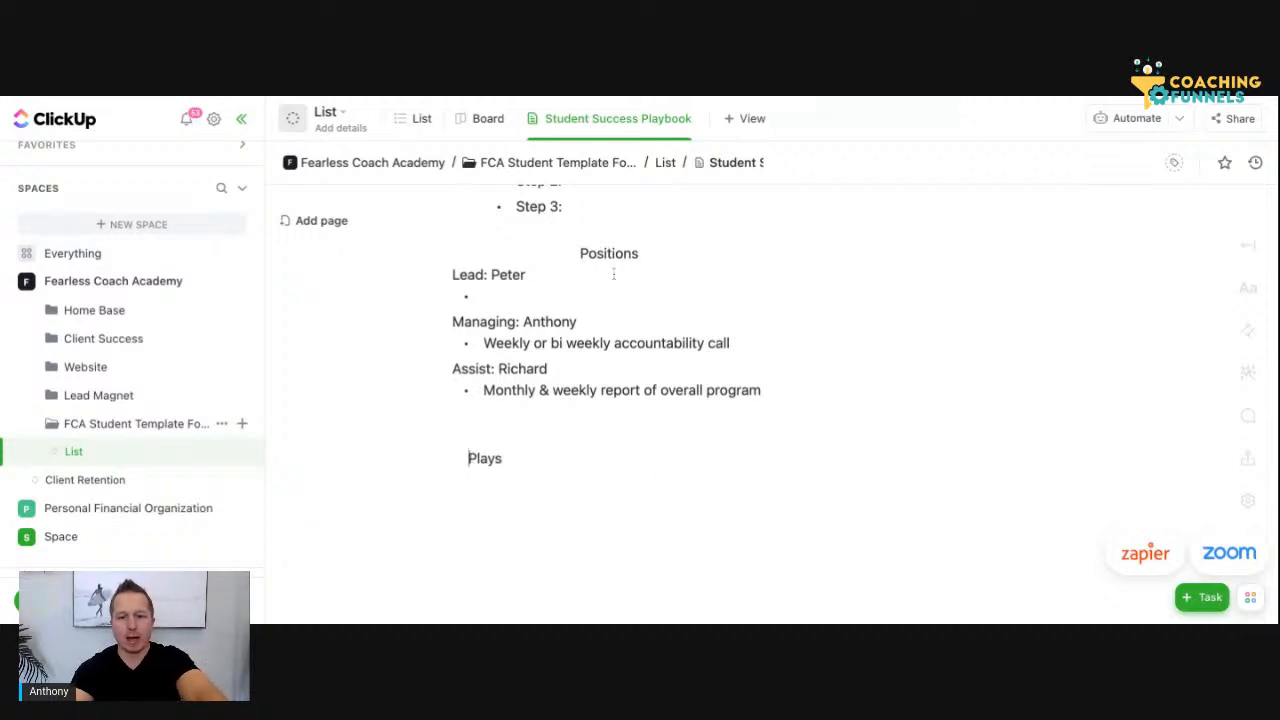
{"action": "key", "text": "Tab"}
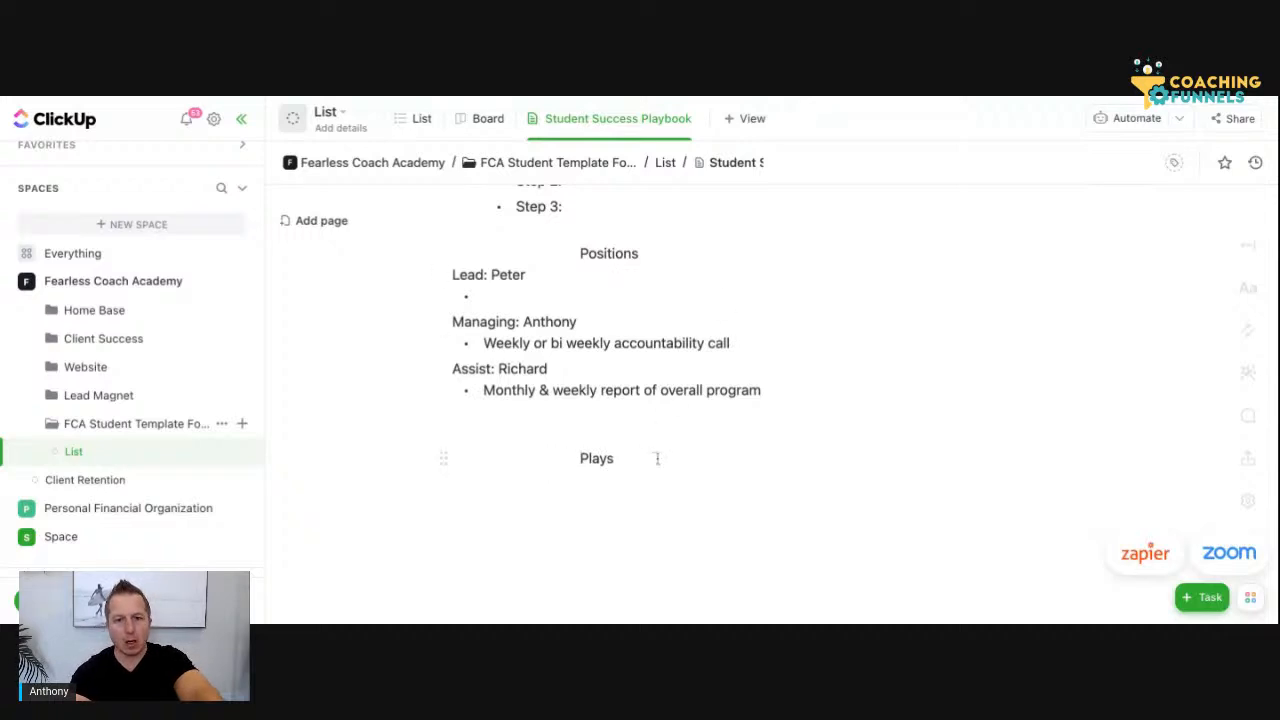
Add the lines "Weekly Report" and "Monthly Report" beneath the Plays heading
{"action": "scroll", "coordinate": [657, 457], "scroll_direction": "up", "scroll_amount": 1}
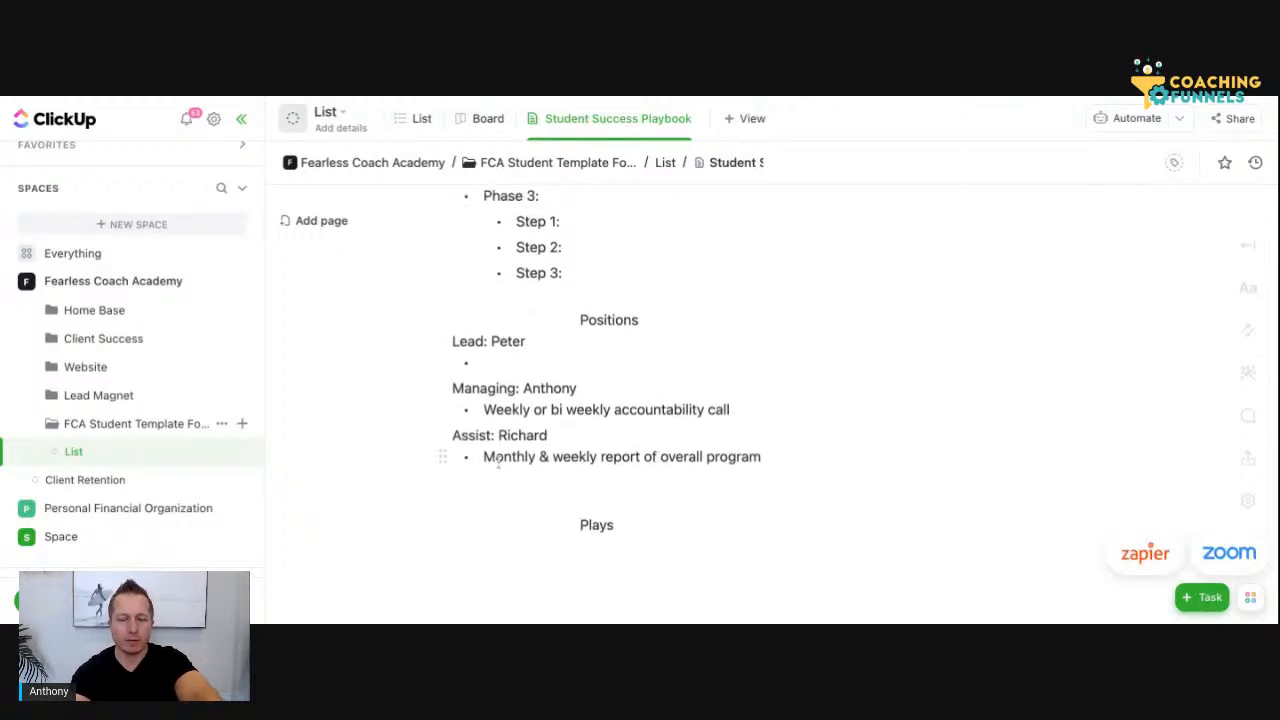
{"action": "scroll", "coordinate": [630, 529], "scroll_direction": "down", "scroll_amount": 1}
{"action": "left_click", "coordinate": [630, 529]}
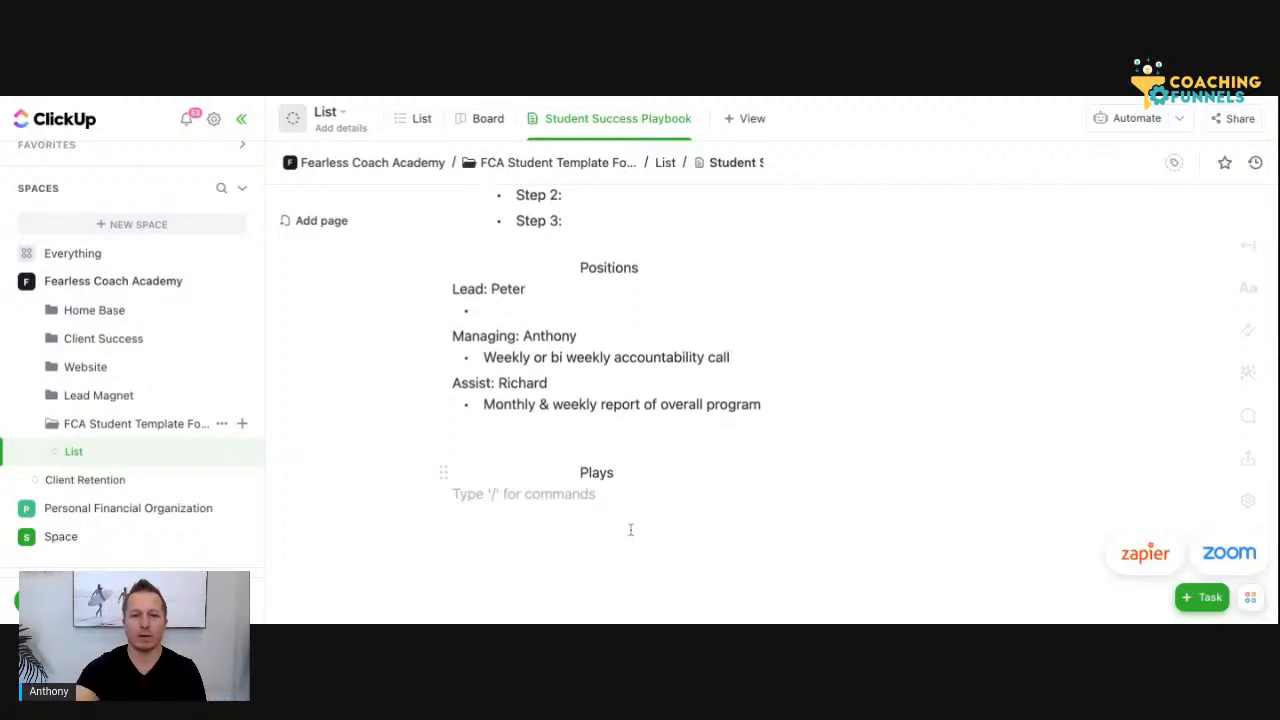
{"action": "type", "text": "W"}
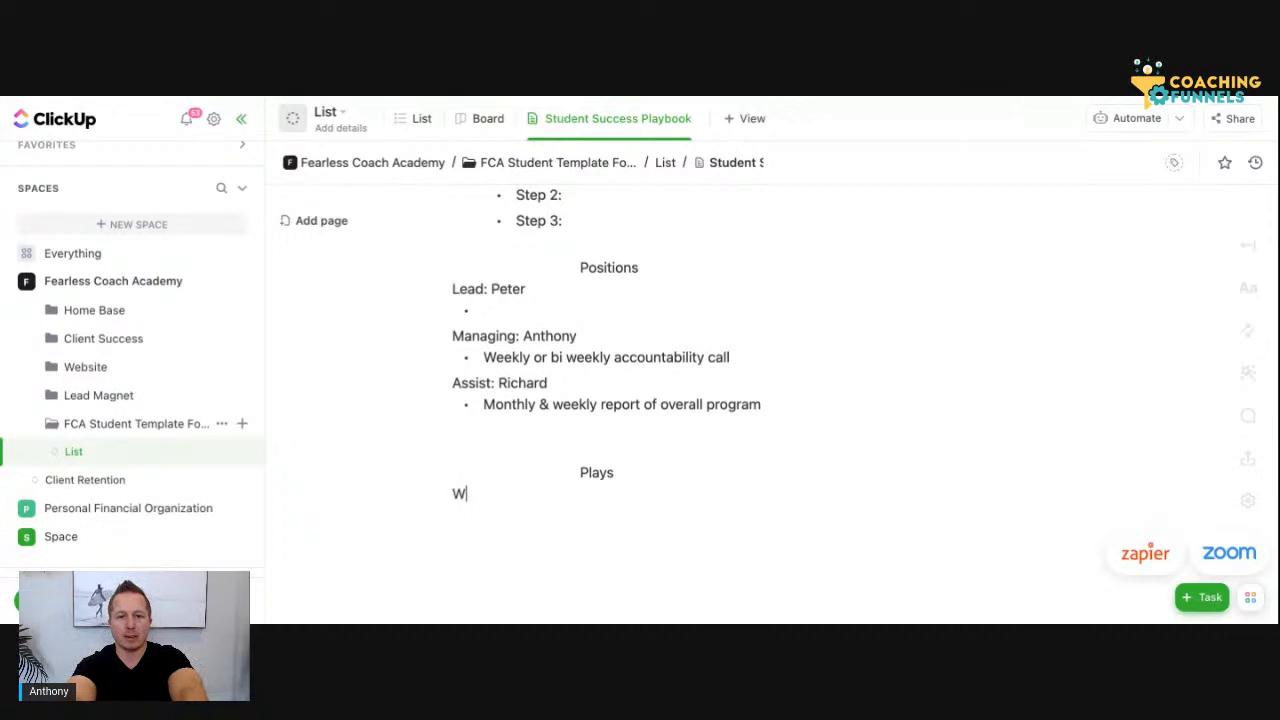
{"action": "type", "text": "eekly Report"}
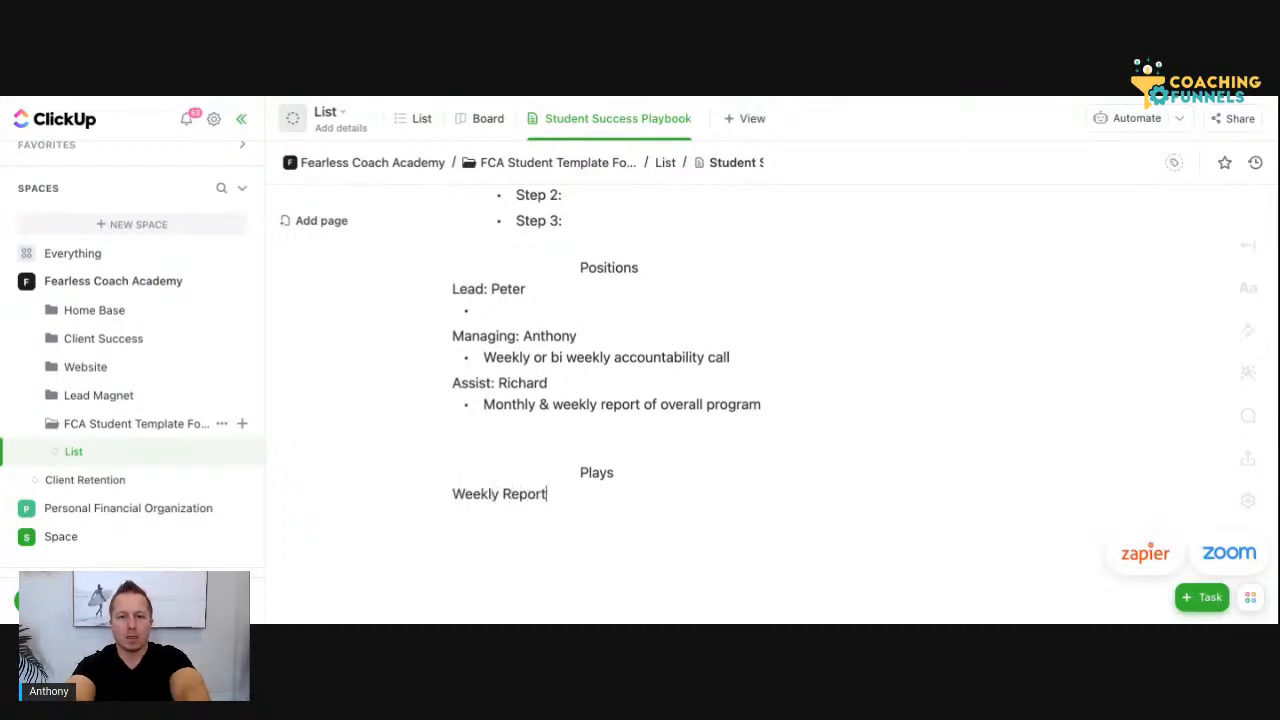
{"action": "key", "text": "Return"}
{"action": "type", "text": "Monthly"}
{"action": "key", "text": "BackSpace"}
{"action": "key", "text": "BackSpace"}
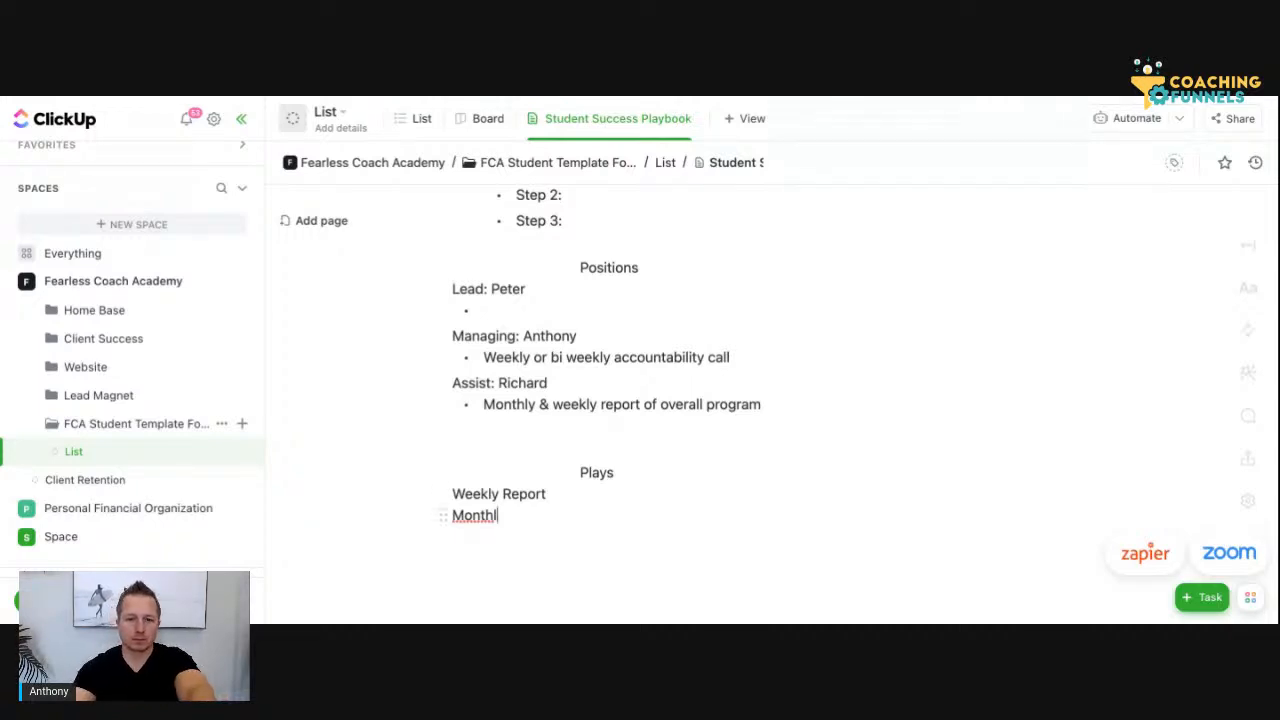
{"action": "type", "text": "y "}
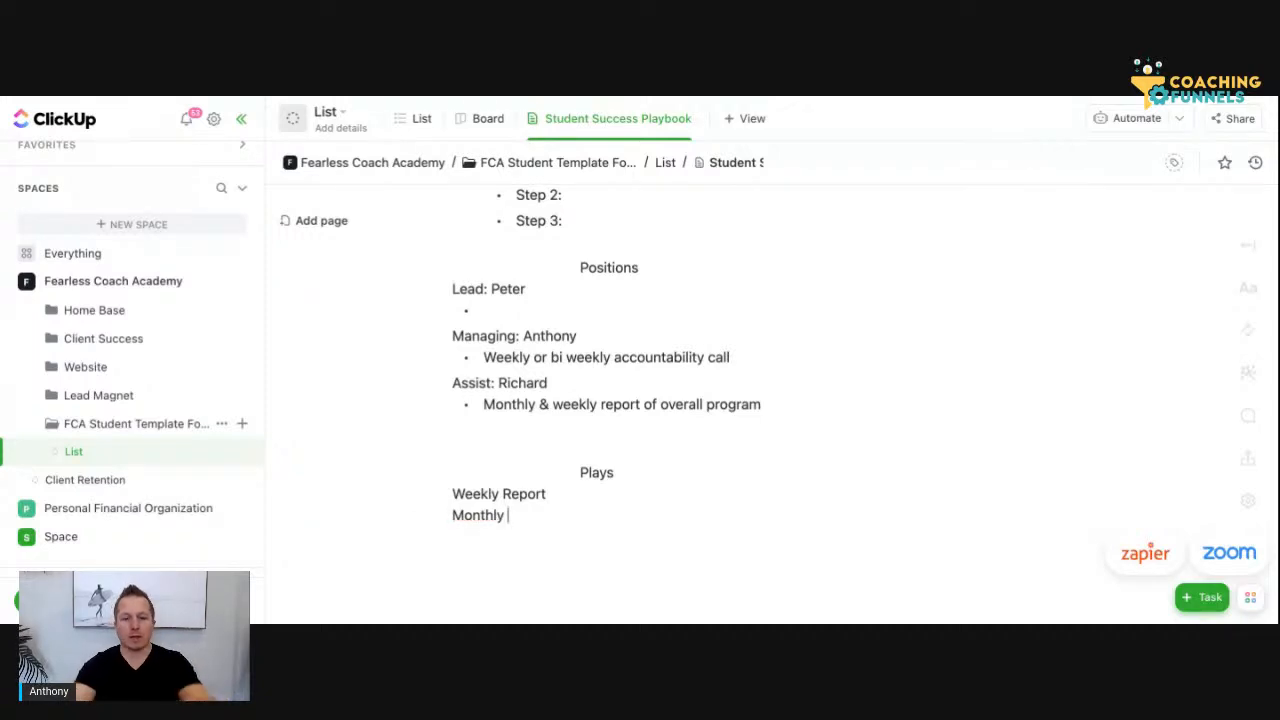
{"action": "type", "text": "Report"}
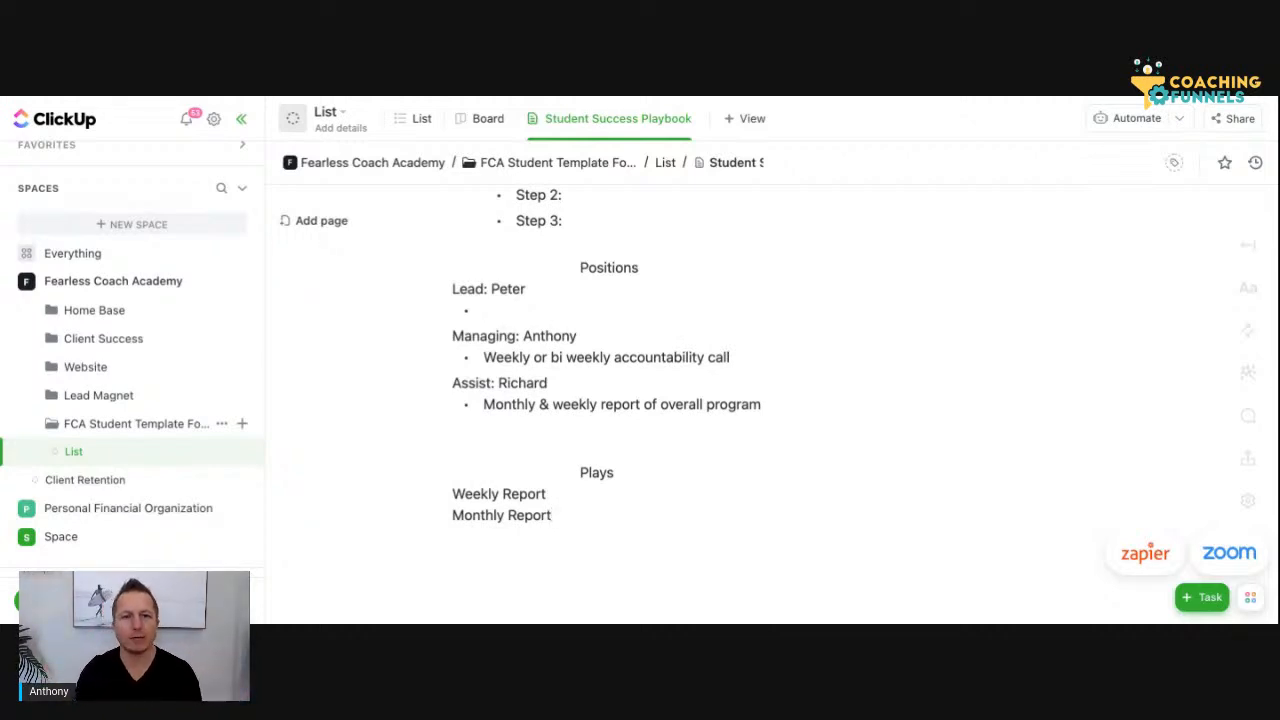
{"action": "key", "text": "Return"}
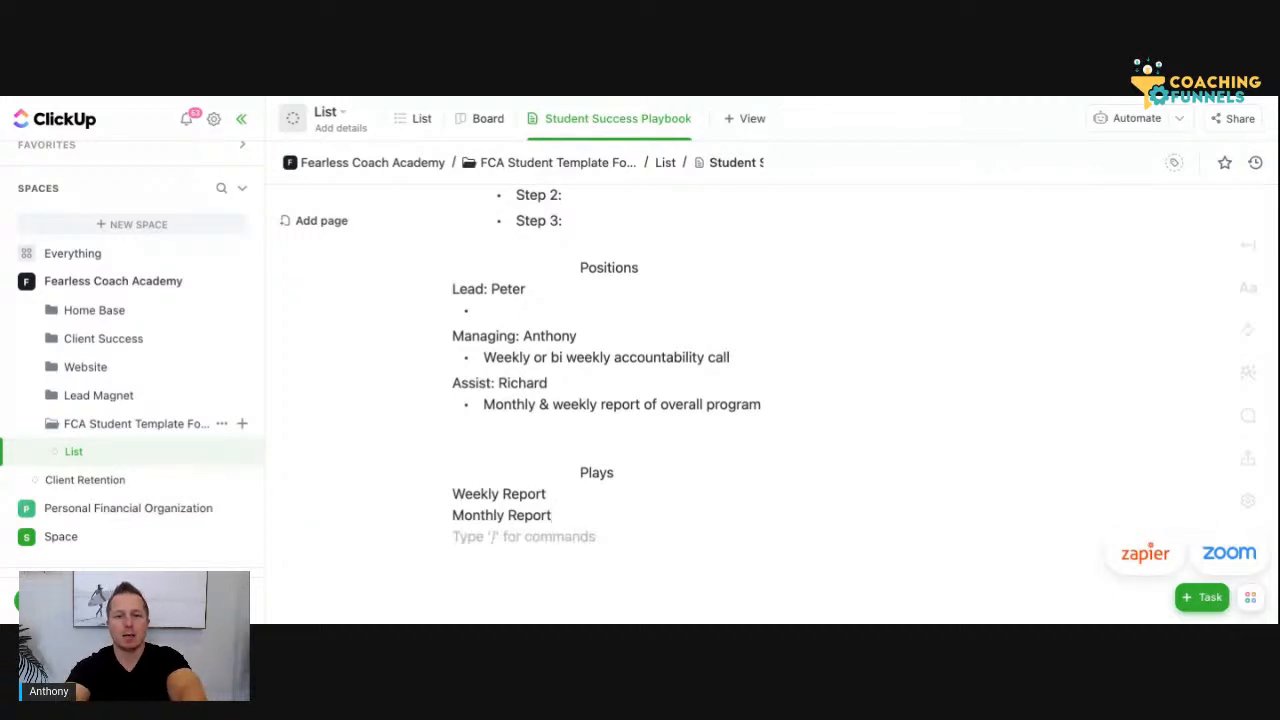
Insert the line "Weekly/Bi-weekly Call - For Coach" above "Weekly Report" in the Plays section
{"action": "left_click", "coordinate": [457, 490]}
{"action": "key", "text": "Return"}
{"action": "key", "text": "Up"}
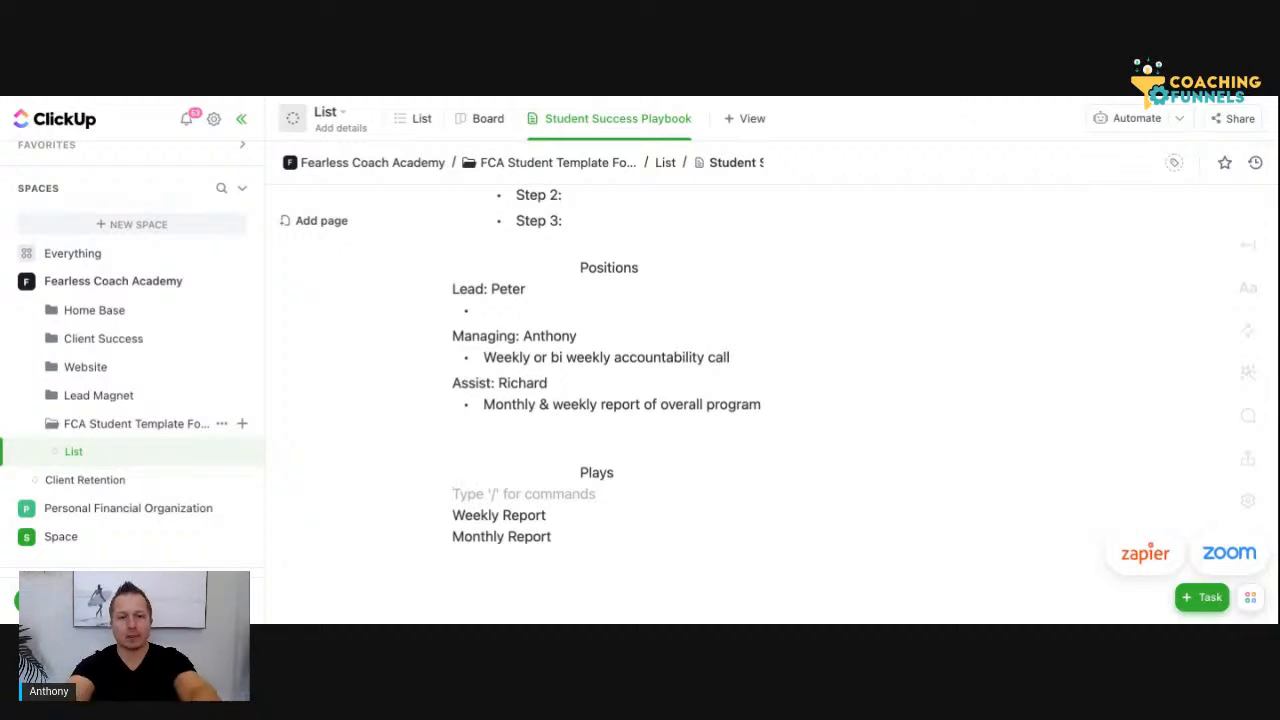
{"action": "type", "text": "Weekly "}
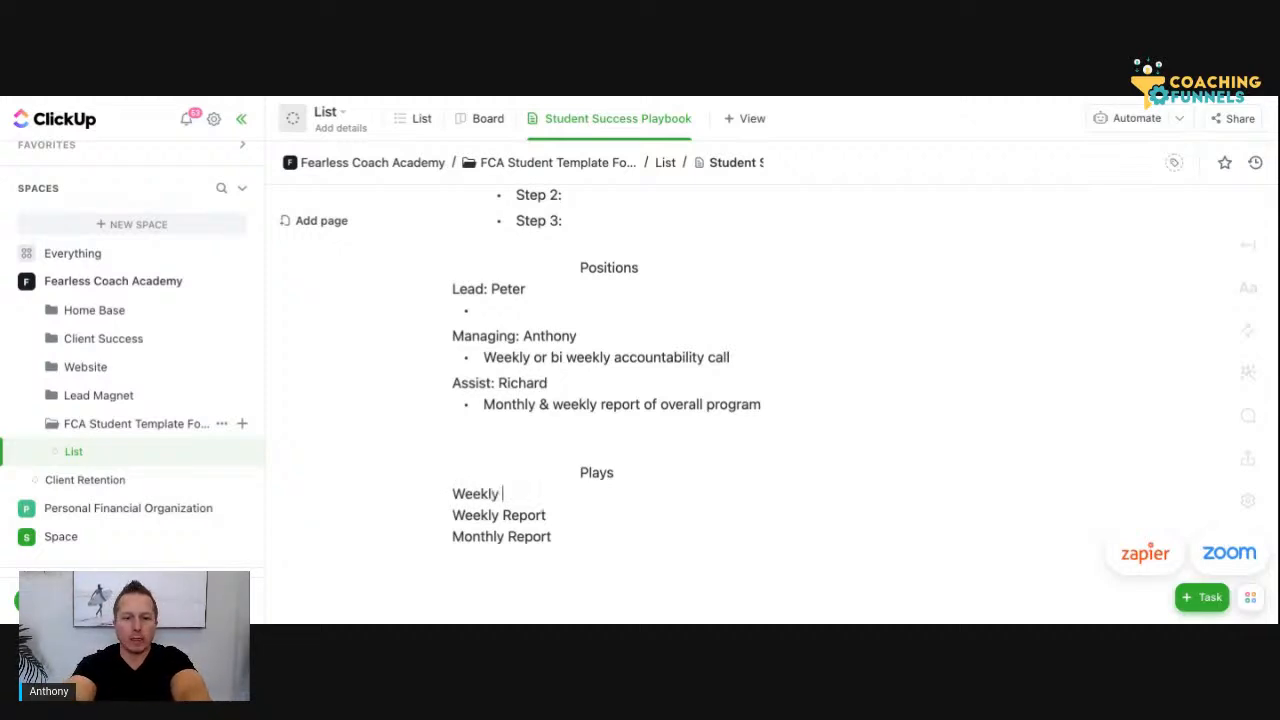
{"action": "type", "text": "/B"}
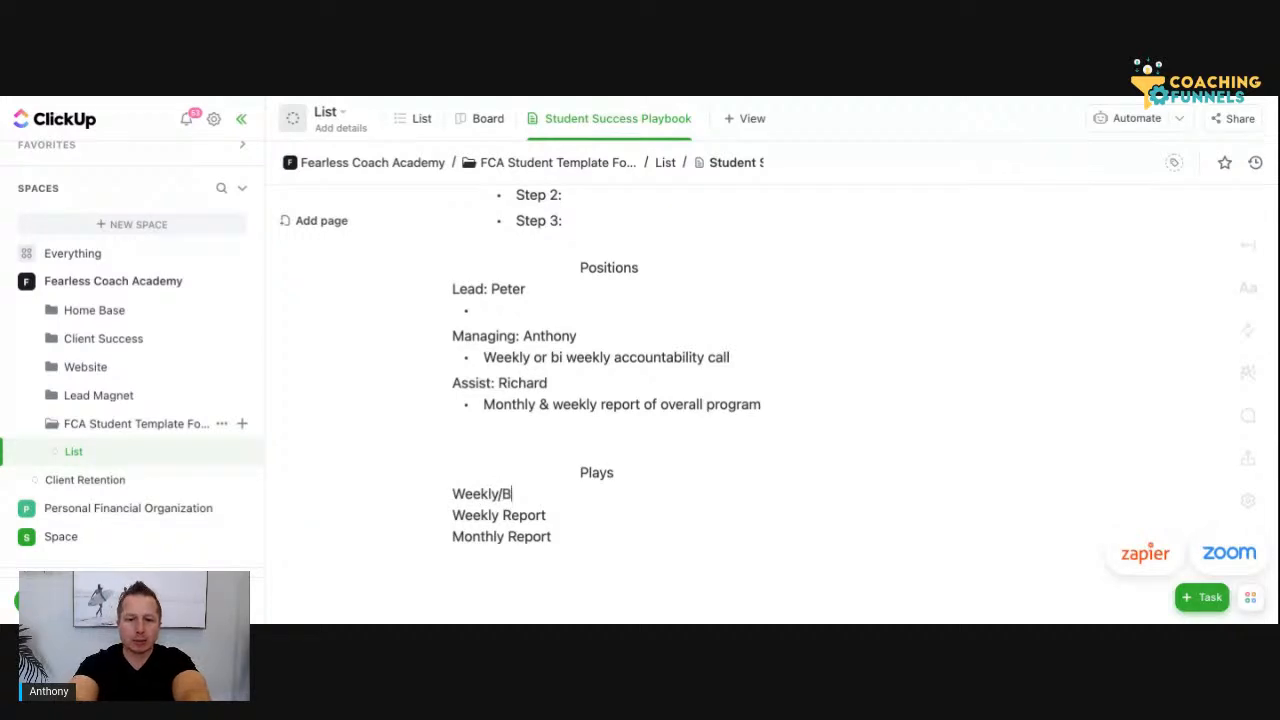
{"action": "type", "text": "i-weekl"}
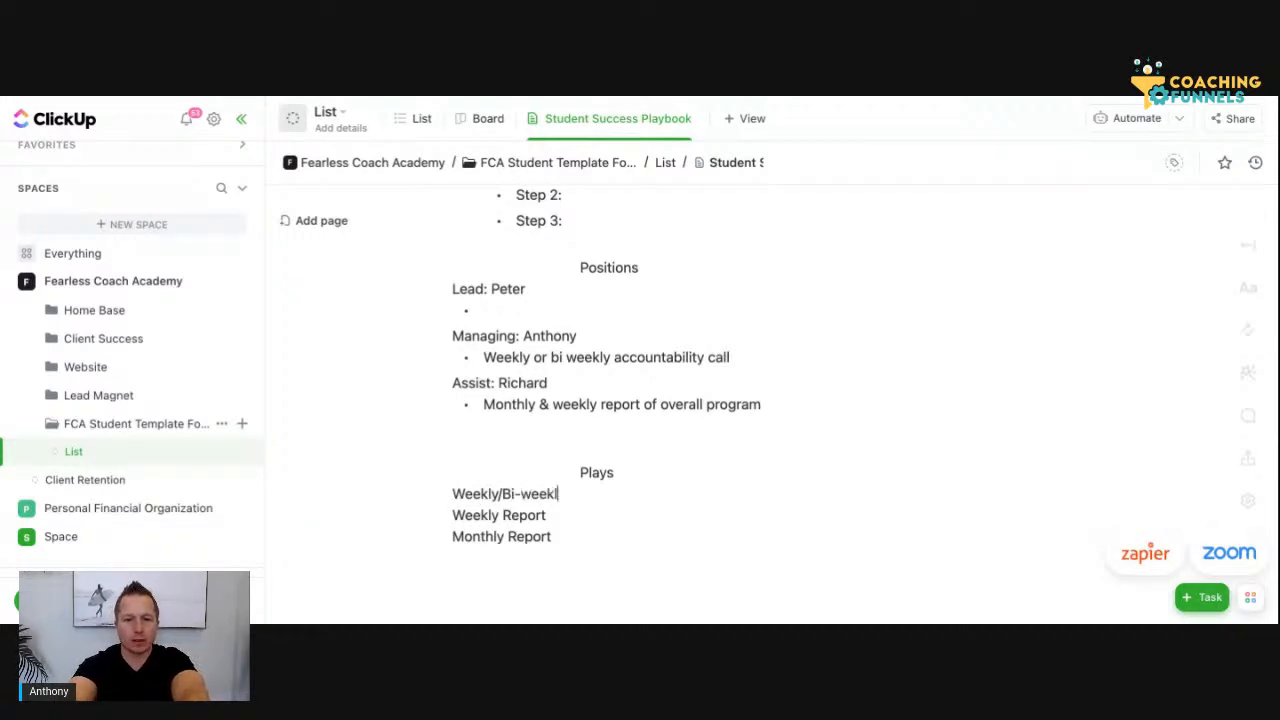
{"action": "type", "text": "y Call"}
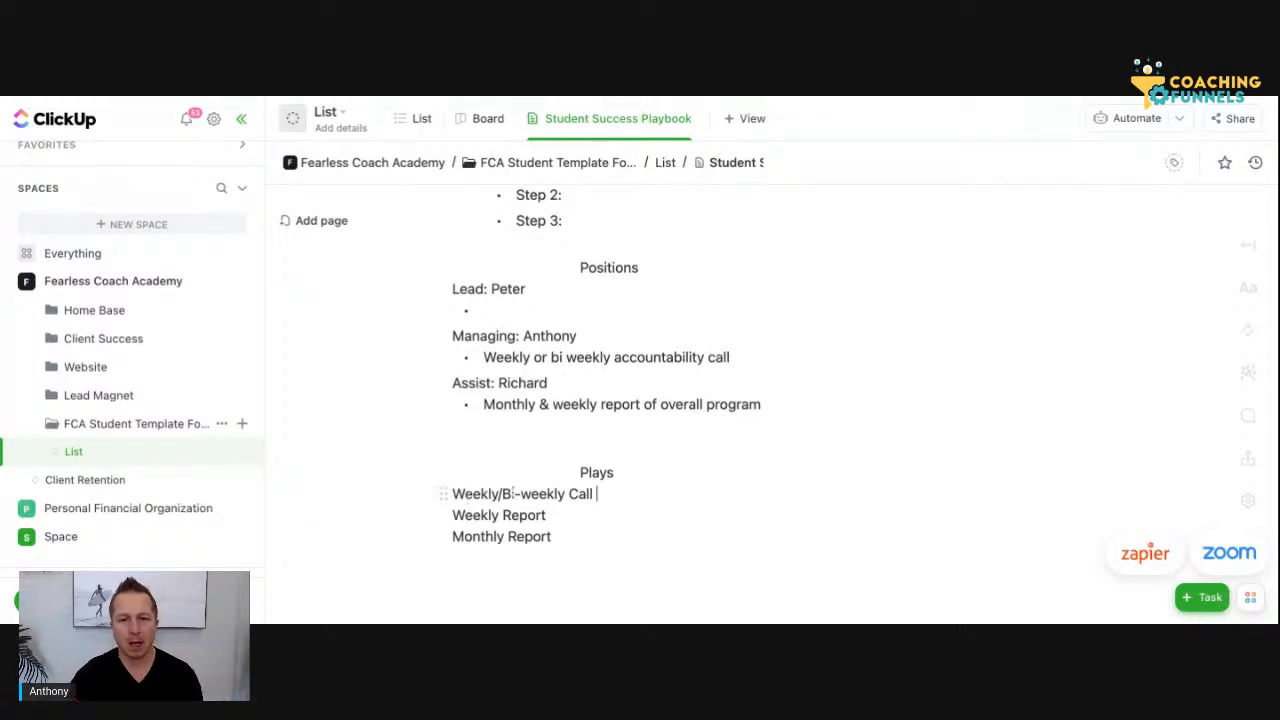
{"action": "type", "text": "- For Coach"}
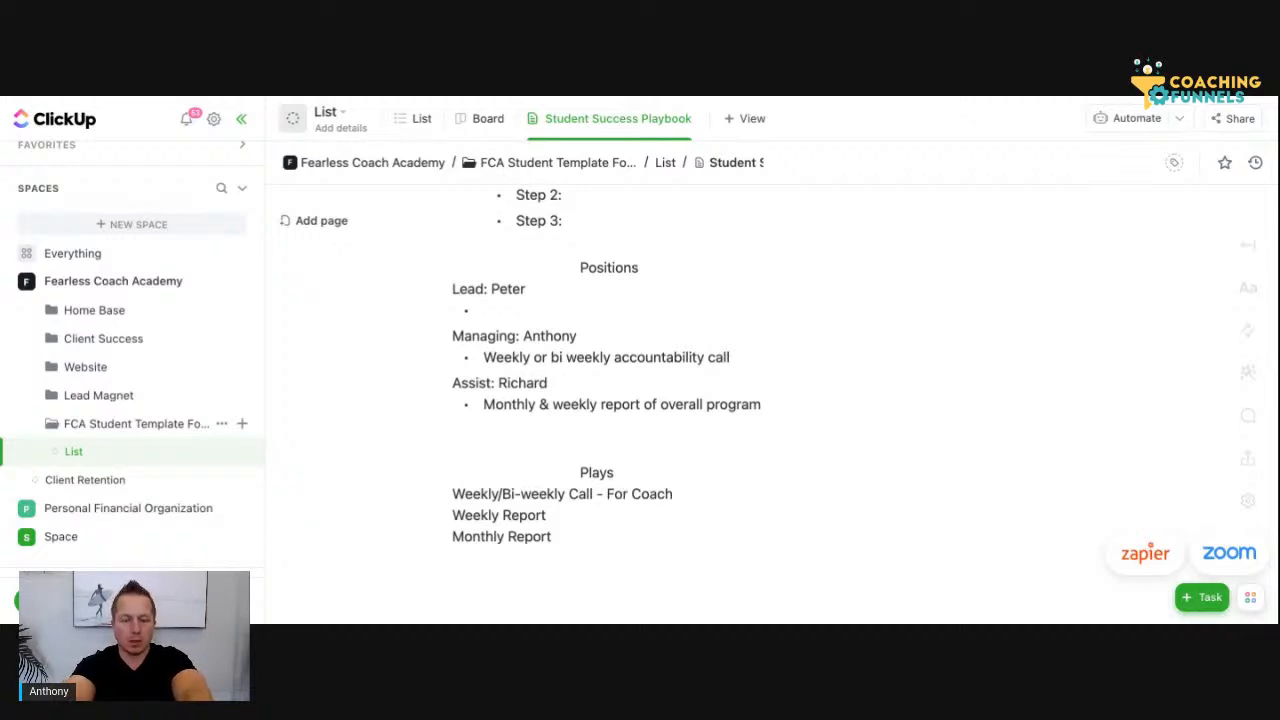
Add the line "Weekly/bi-weekly Call & Return/Report - Student" directly below the coach call line in Plays
{"action": "key", "text": "Return"}
{"action": "type", "text": "Weekly/bi"}
{"action": "key", "text": "BackSpace"}
{"action": "type", "text": "i"}
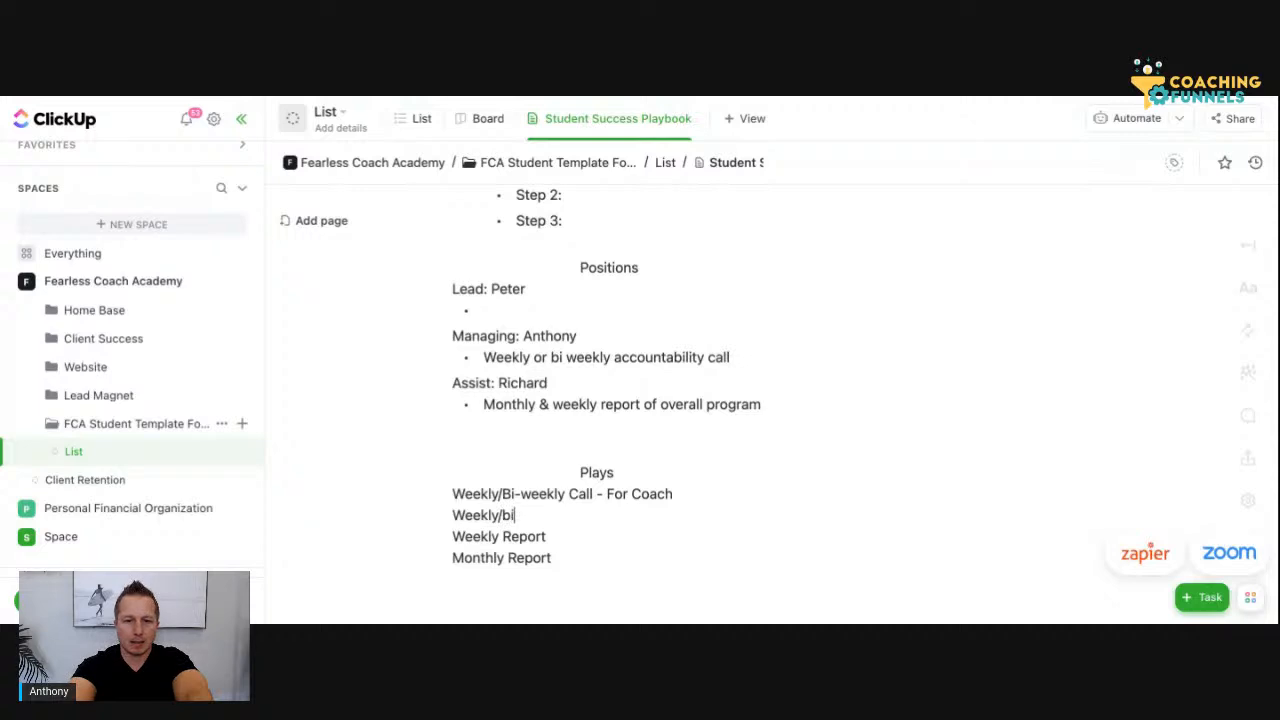
{"action": "type", "text": "-weekly Call "}
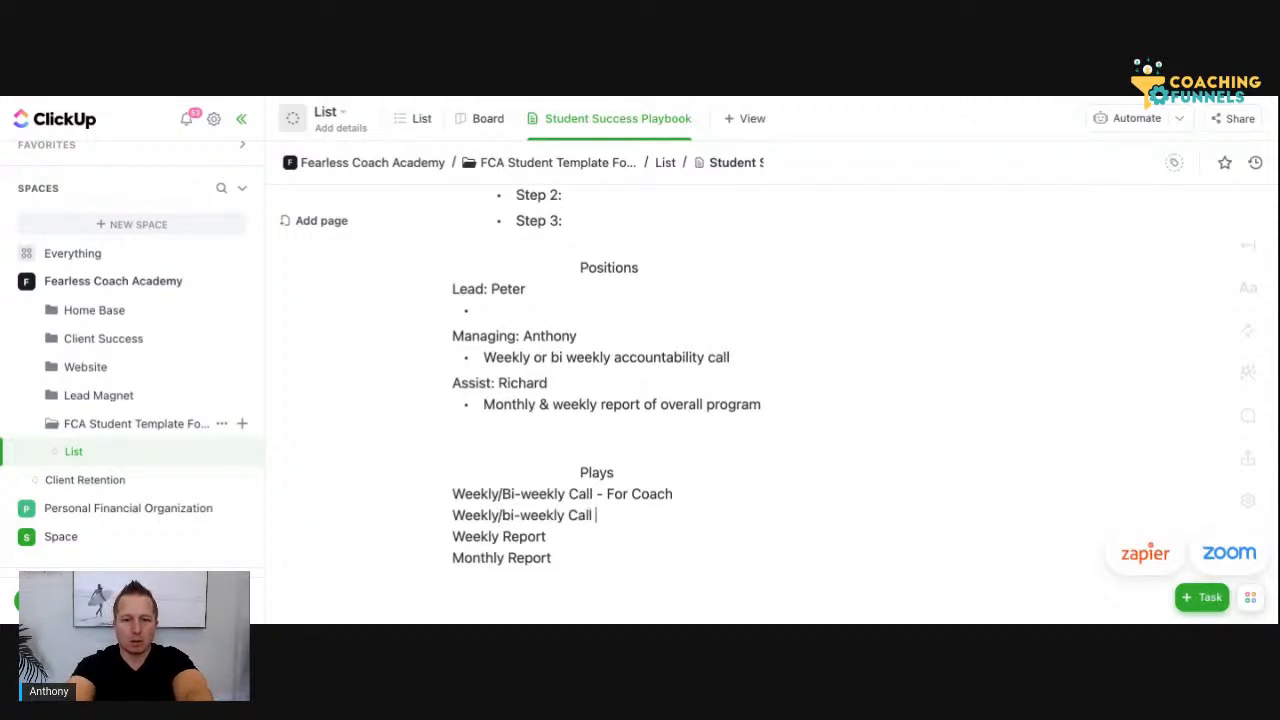
{"action": "type", "text": "& Re"}
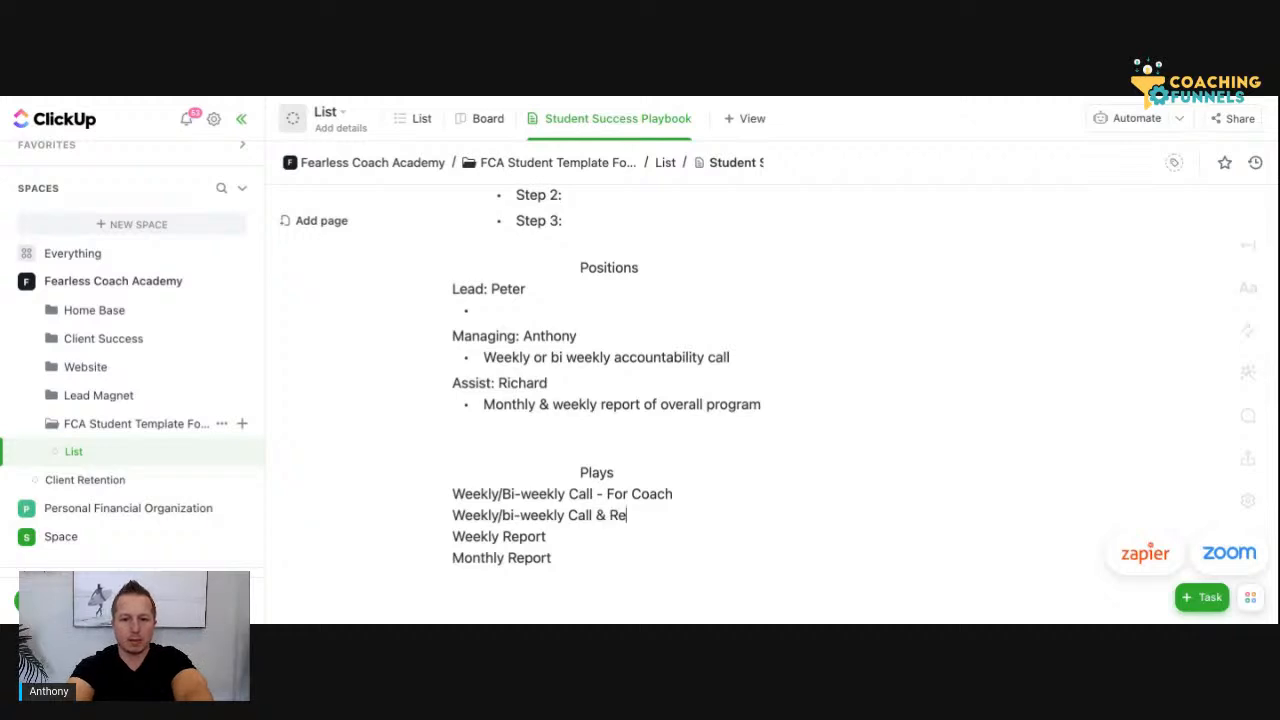
{"action": "type", "text": "turn "}
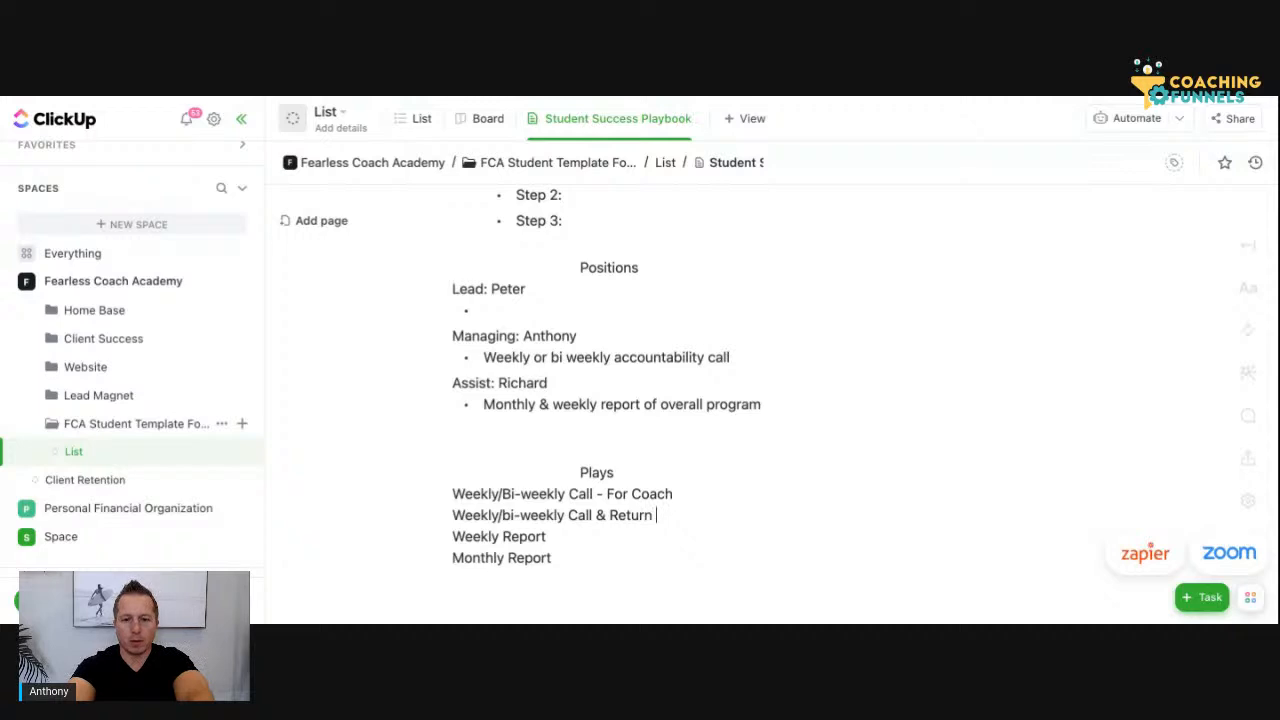
{"action": "type", "text": "/Report"}
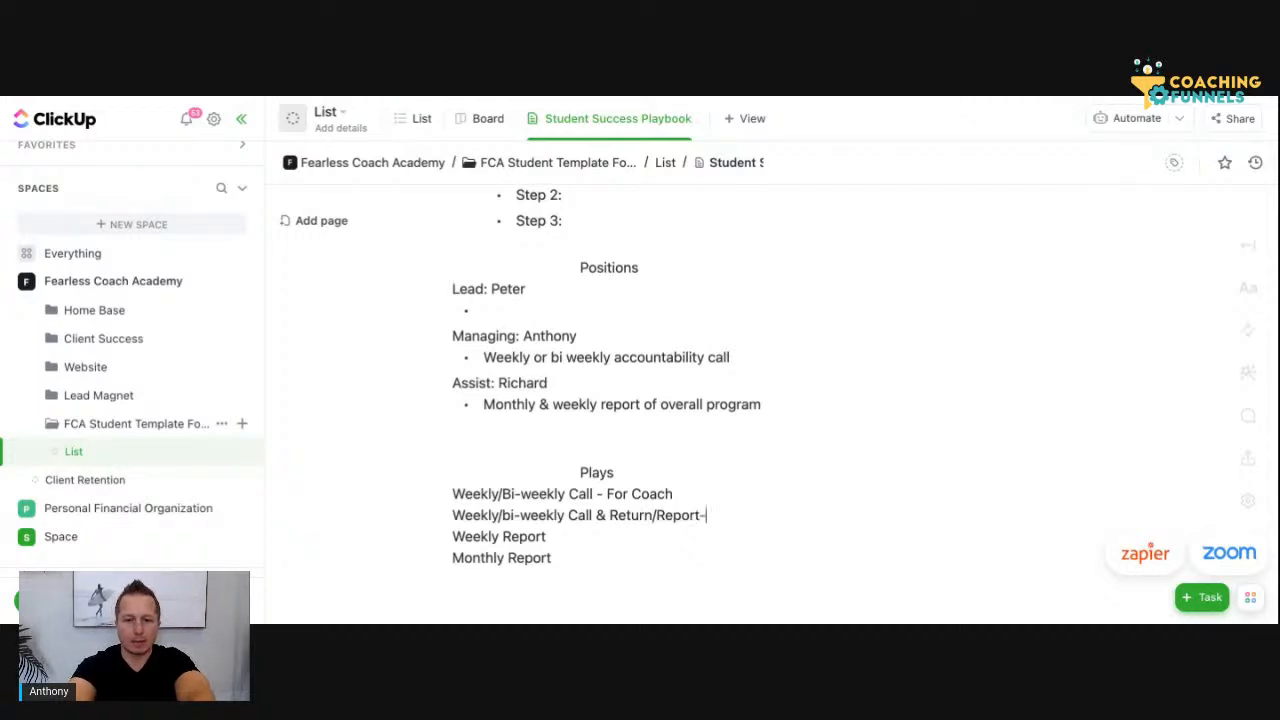
{"action": "type", "text": "- Stu"}
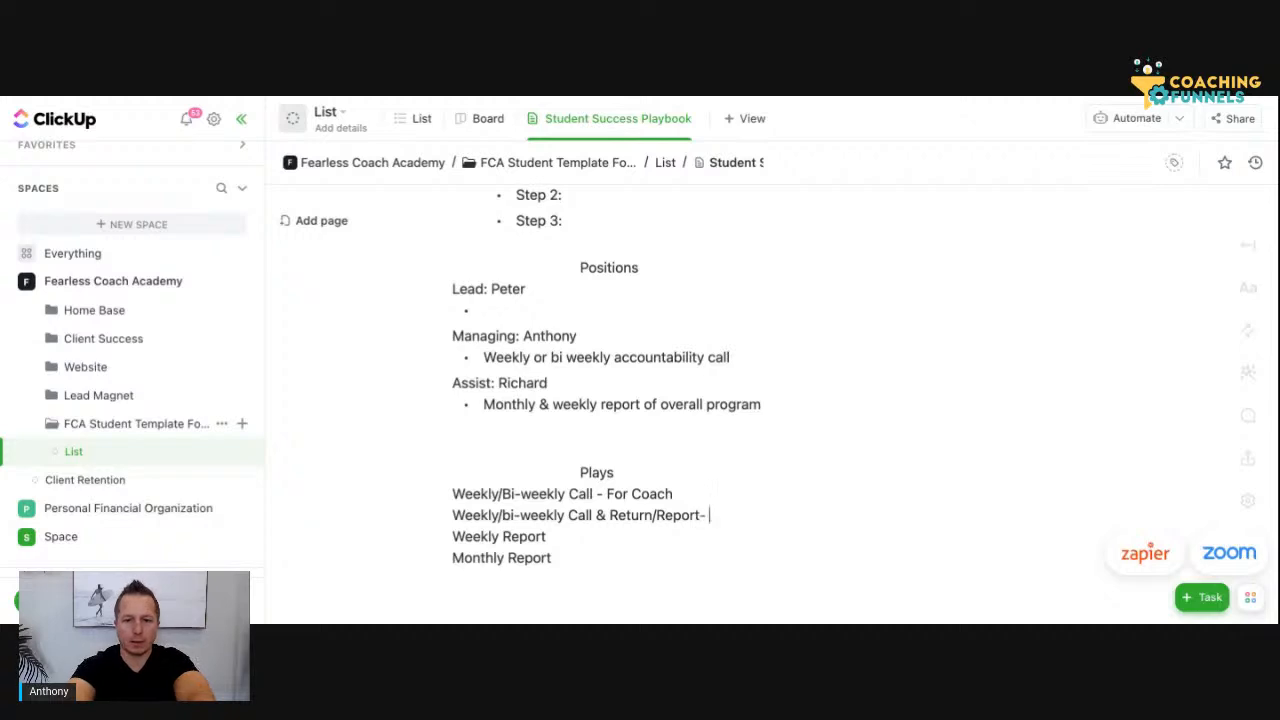
{"action": "type", "text": "dent"}
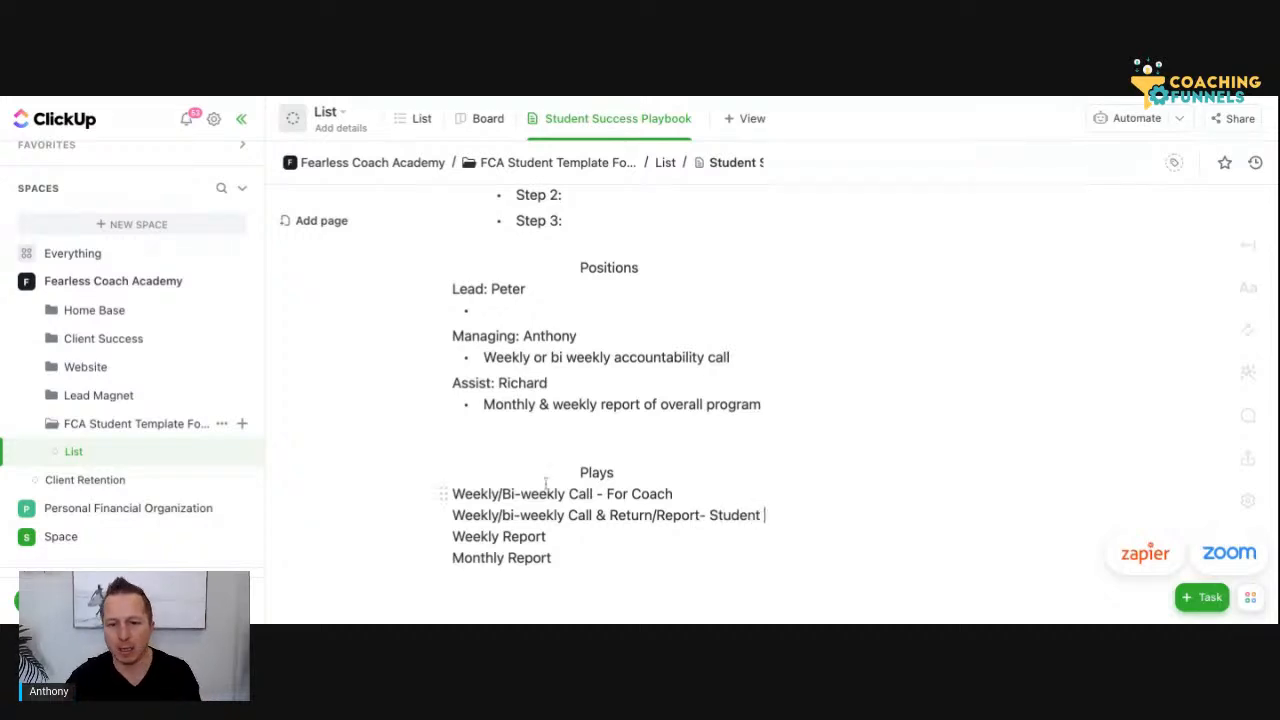
{"action": "left_click", "coordinate": [700, 515]}
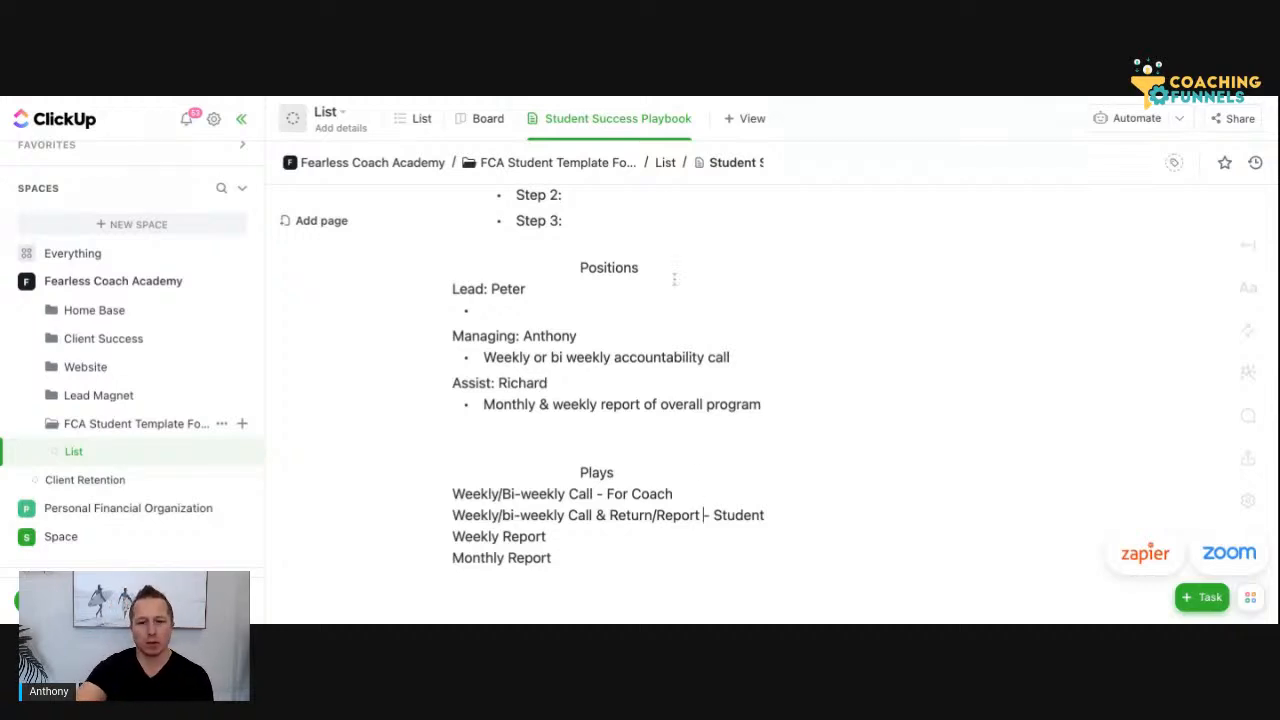
Change "Bi-weekly" to lowercase "bi-weekly" in the coach call line under Plays
{"action": "left_click", "coordinate": [510, 492]}
{"action": "key", "text": "BackSpace"}
{"action": "type", "text": "b"}
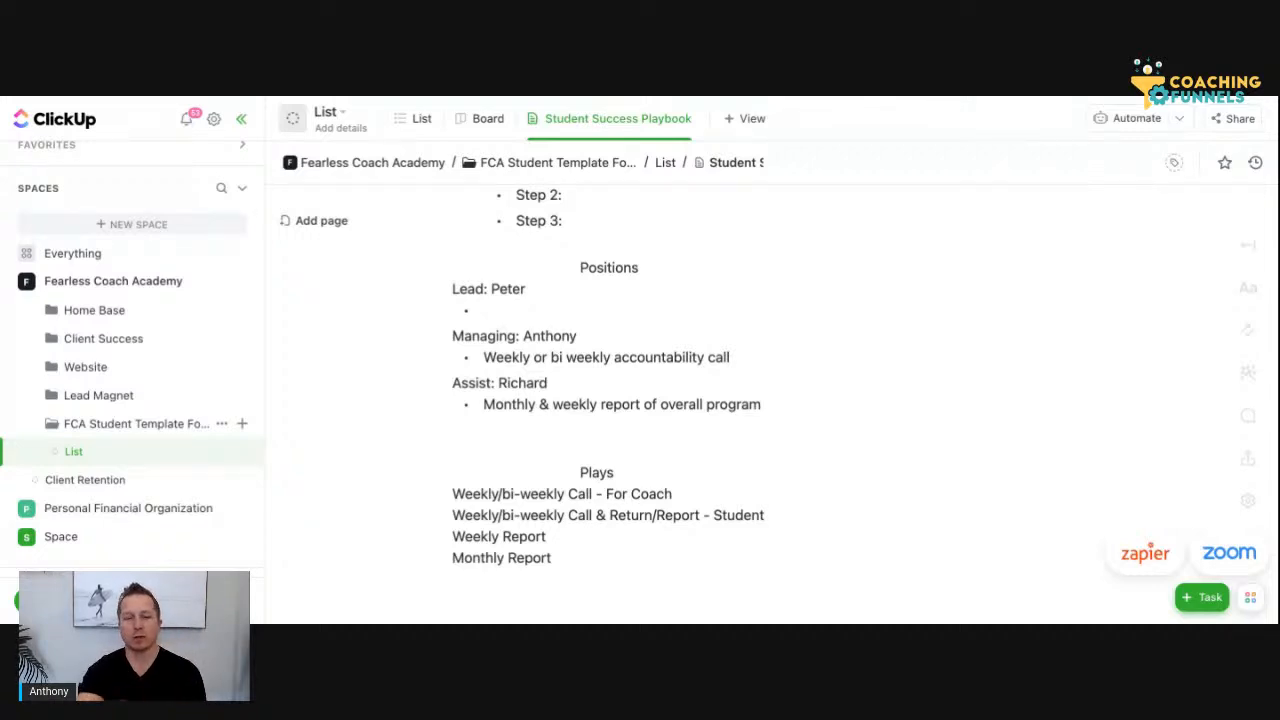
Enter "Quarterly" in front of "Monthly:" in the Timeline list
{"action": "left_click", "coordinate": [578, 557]}
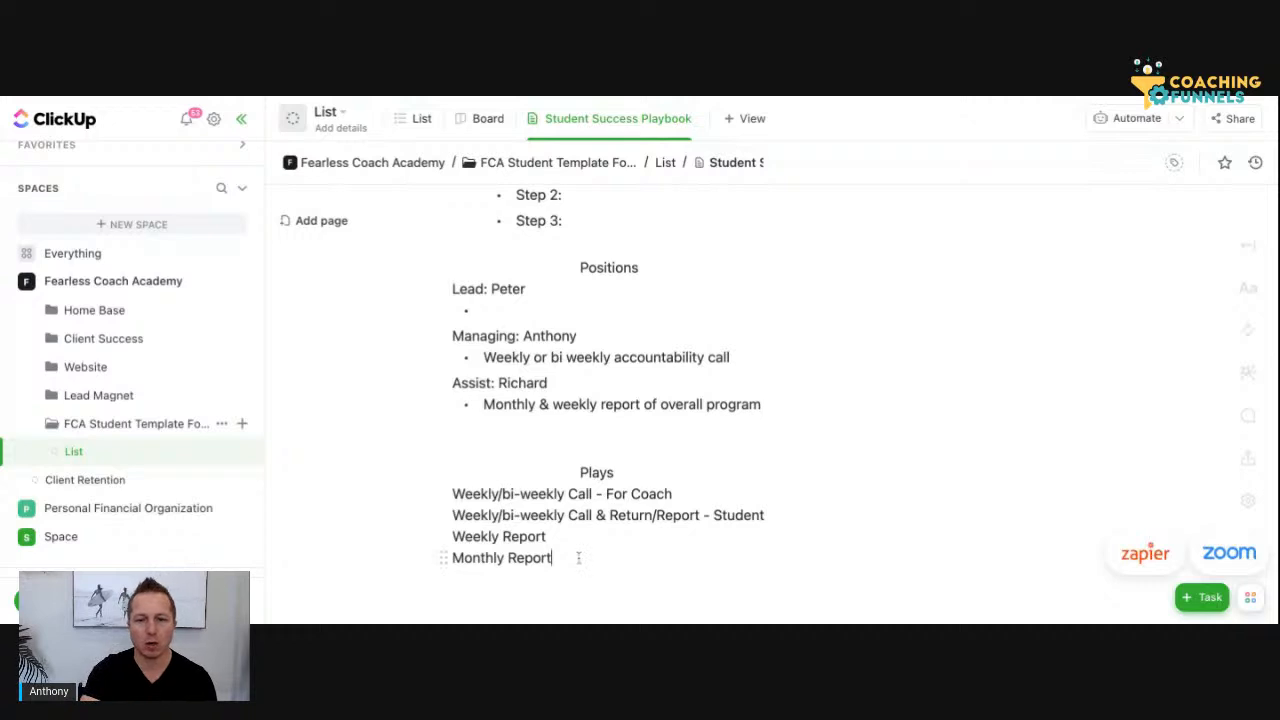
{"action": "key", "text": "Return"}
{"action": "type", "text": "Qu"}
{"action": "scroll", "coordinate": [589, 401], "scroll_direction": "up", "scroll_amount": 5}
{"action": "scroll", "coordinate": [589, 401], "scroll_direction": "up", "scroll_amount": 5}
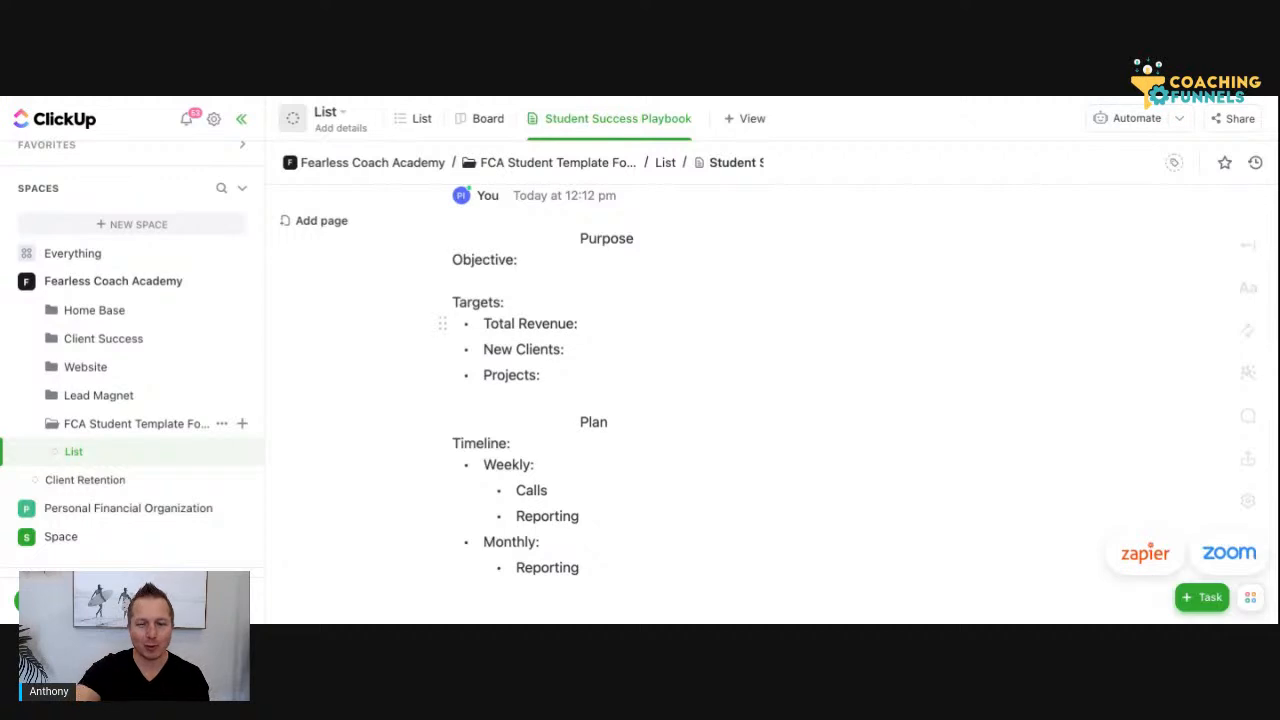
{"action": "scroll", "coordinate": [590, 470], "scroll_direction": "down", "scroll_amount": 2}
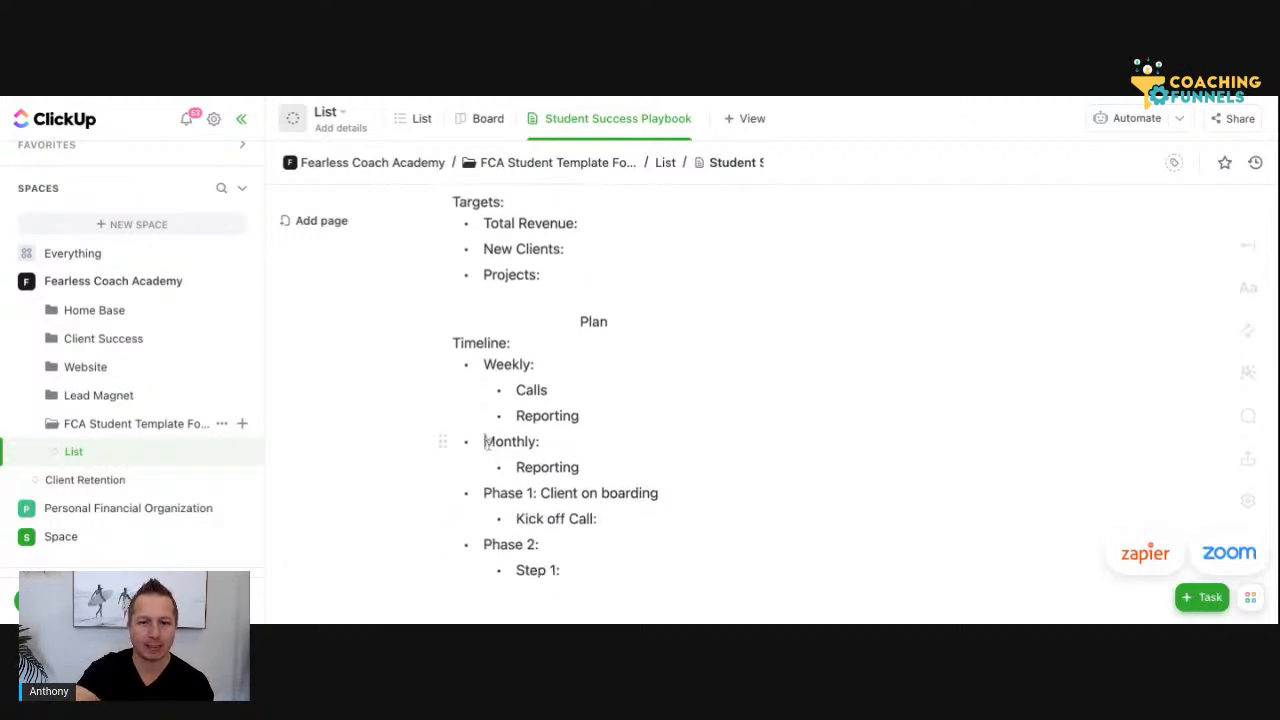
{"action": "left_click", "coordinate": [486, 441]}
{"action": "type", "text": "Quae"}
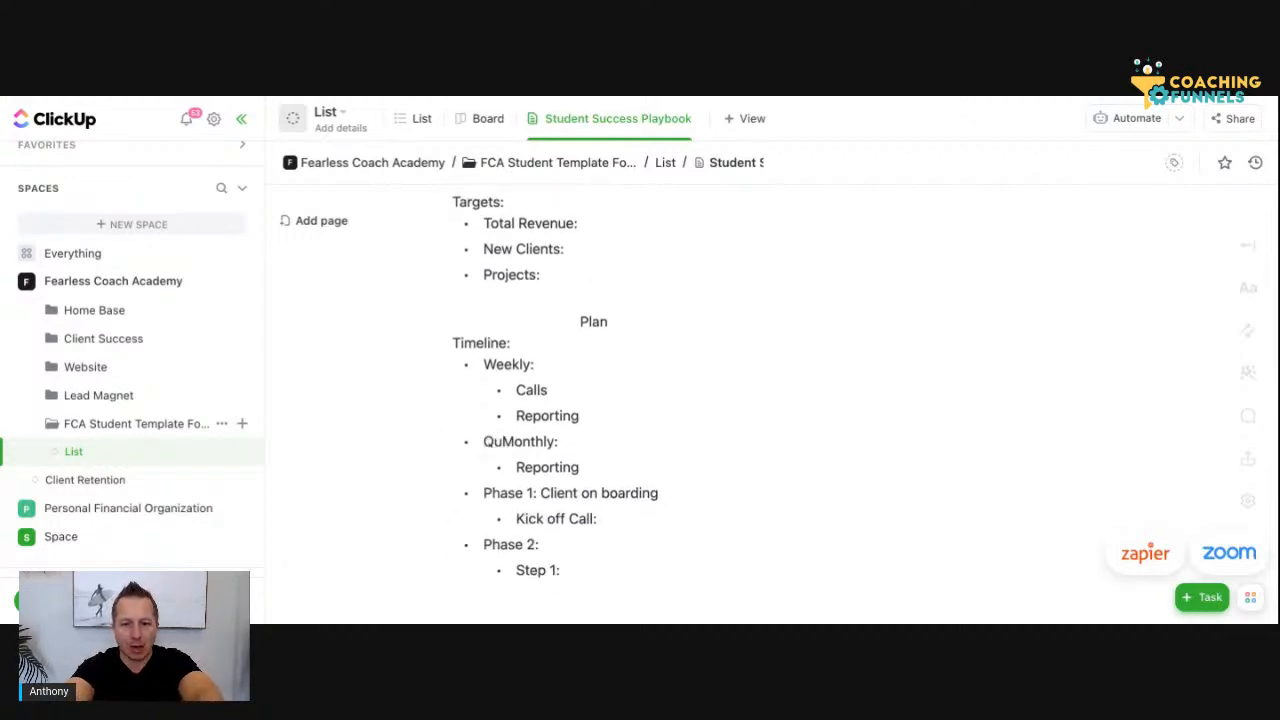
{"action": "key", "text": "BackSpace"}
{"action": "type", "text": "rterly:"}
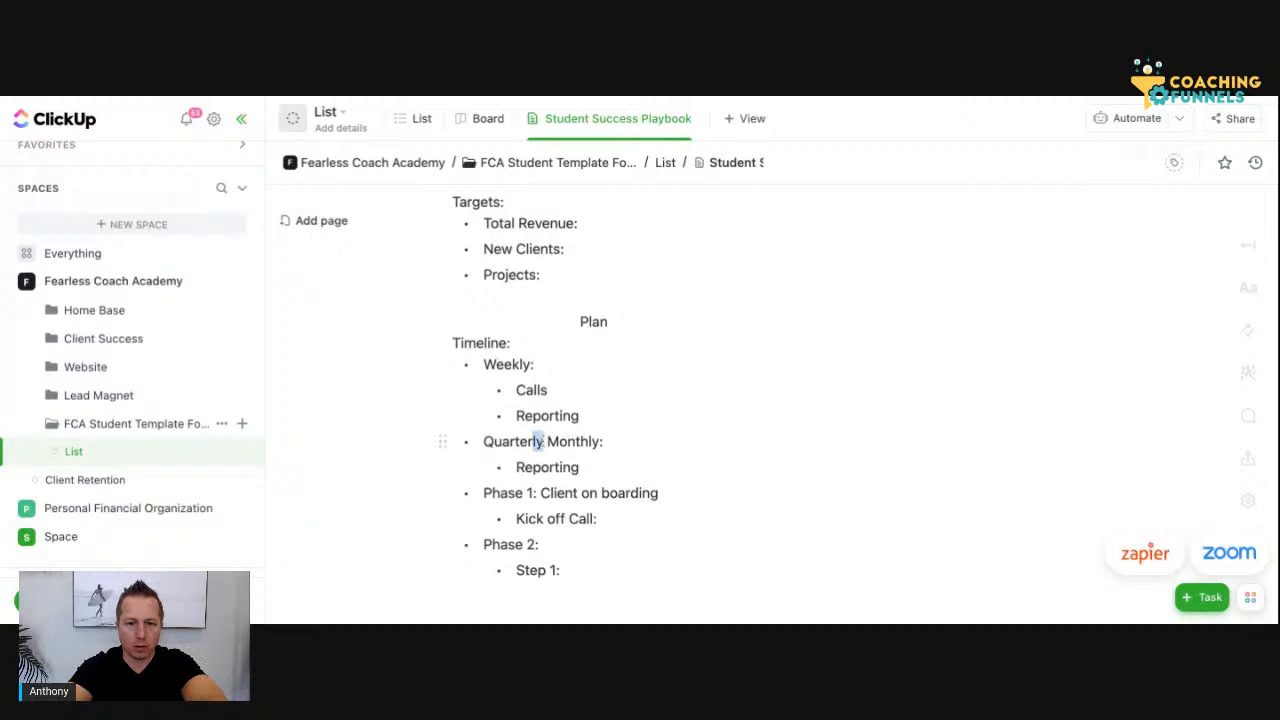
Move the word "Quarterly" out of the "Monthly:" bullet into its own bullet above "Phase 1: Client on boarding"
{"action": "double_click", "coordinate": [540, 441]}
{"action": "key", "text": "ctrl+c"}
{"action": "key", "text": "BackSpace"}
{"action": "key", "text": "Delete"}
{"action": "left_click", "coordinate": [480, 493]}
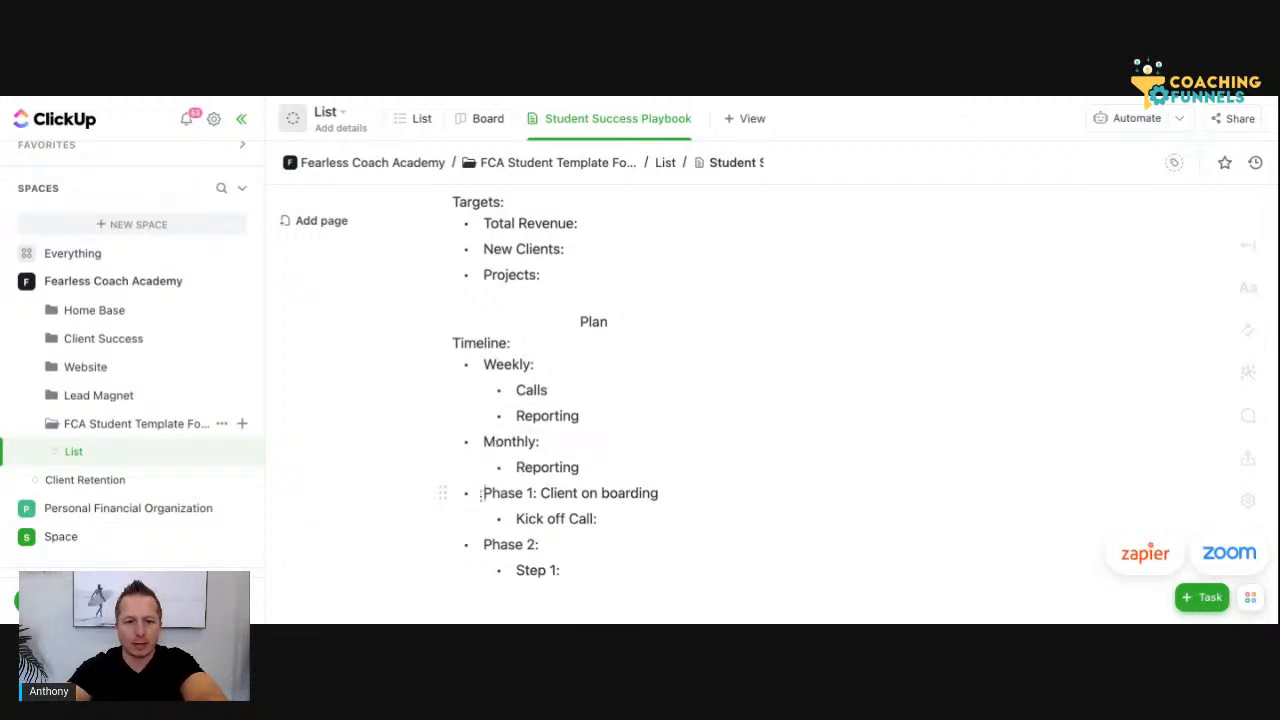
{"action": "key", "text": "ctrl+v"}
{"action": "key", "text": "Return"}
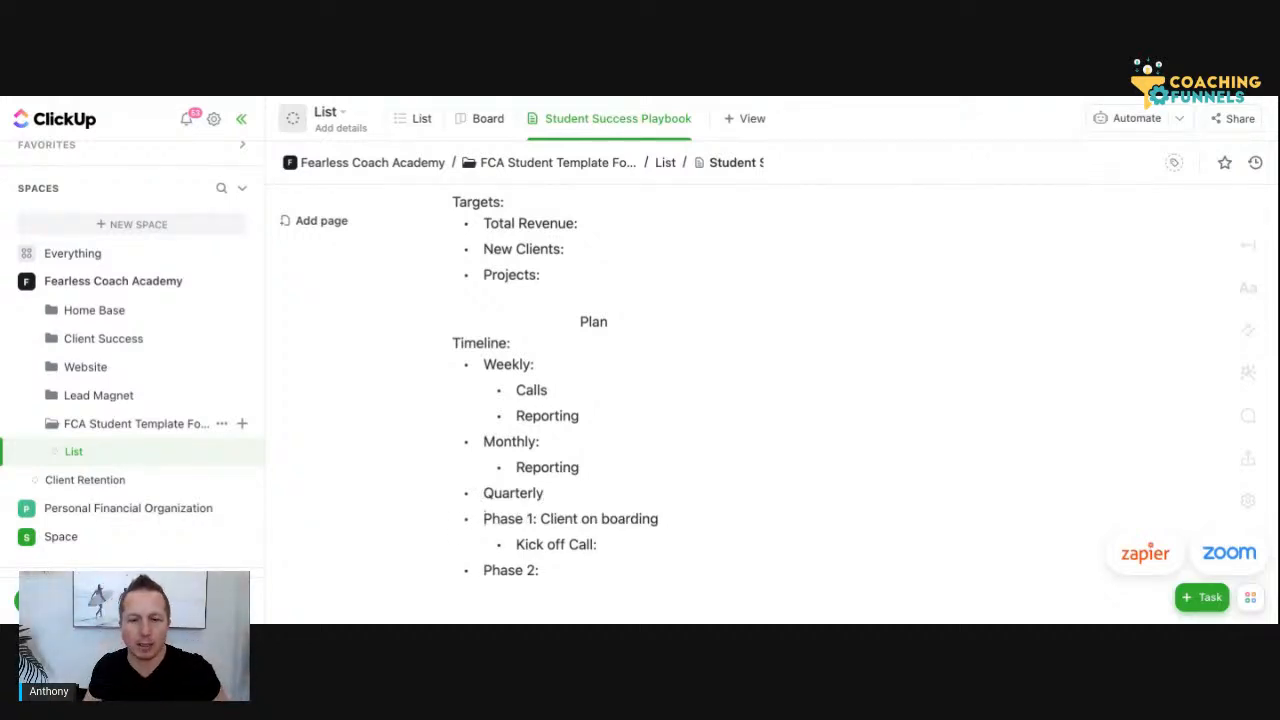
Append a colon to the "Quarterly" bullet and add a "Yearly:" bullet directly beneath it
{"action": "left_click", "coordinate": [549, 492]}
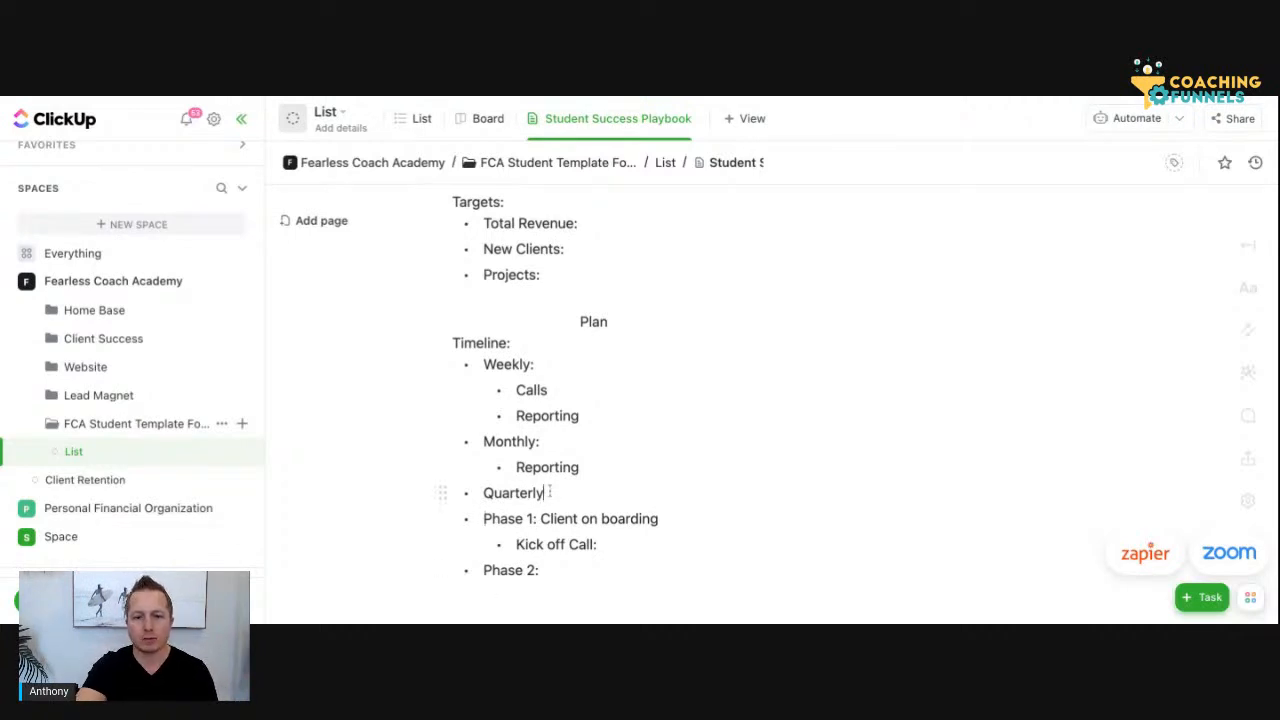
{"action": "type", "text": ":"}
{"action": "key", "text": "Return"}
{"action": "type", "text": "Ye"}
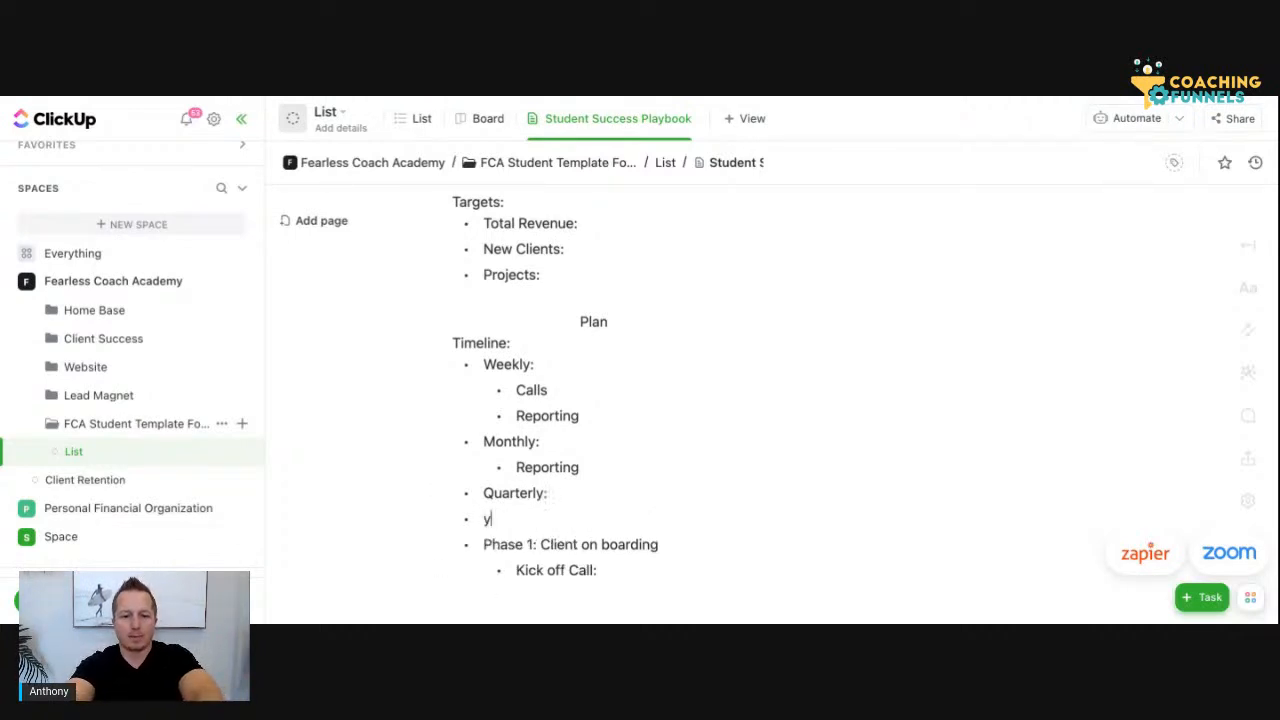
{"action": "type", "text": "arl"}
{"action": "key", "text": "BackSpace"}
{"action": "type", "text": "rl"}
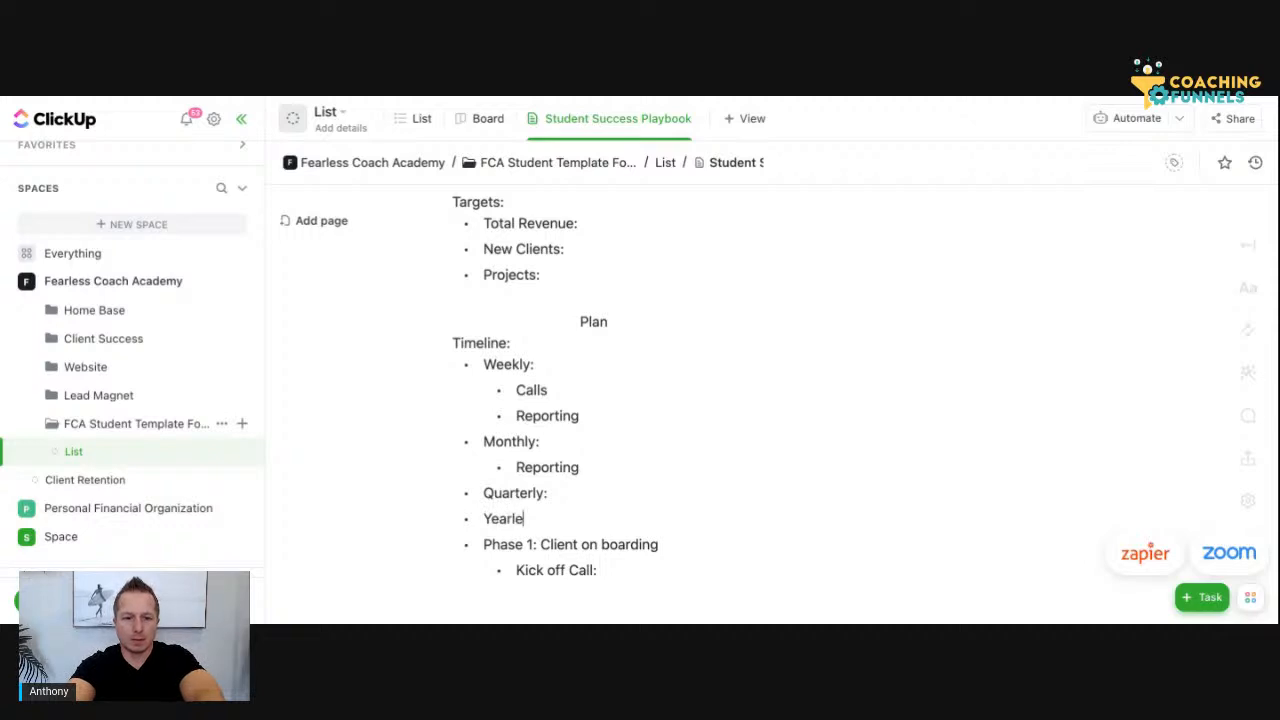
{"action": "type", "text": "y:"}
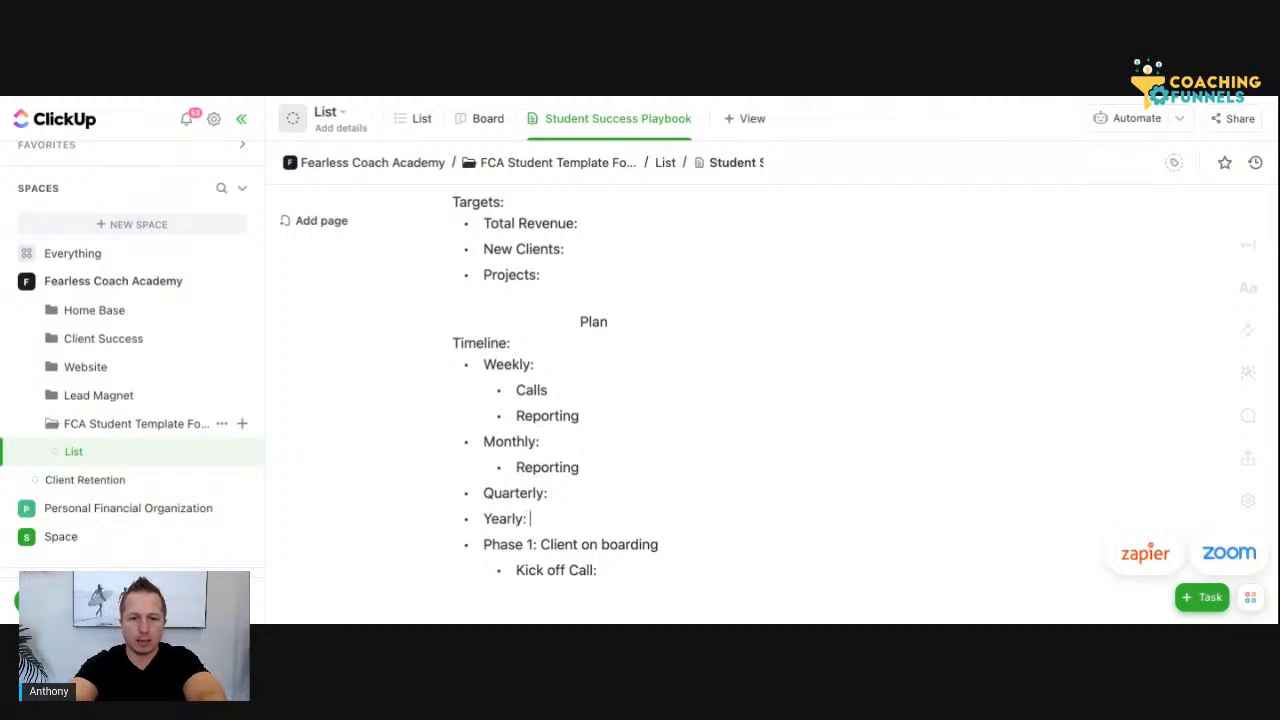
{"action": "scroll", "coordinate": [589, 456], "scroll_direction": "down", "scroll_amount": 2}
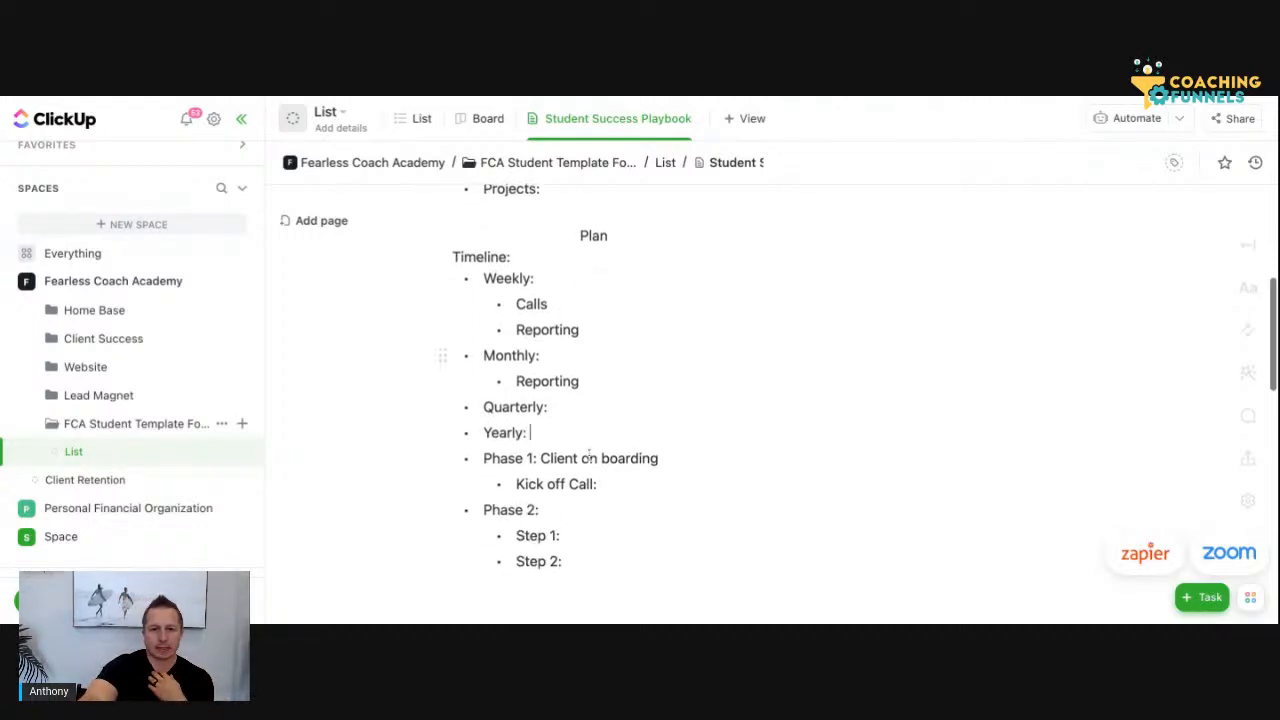
Move the "Timeline:" heading from above "Weekly:" to its own line directly above "Phase 1: Client on boarding"
{"action": "left_click", "coordinate": [516, 260]}
{"action": "left_click_drag", "start_coordinate": [516, 262], "coordinate": [444, 260]}
{"action": "key", "text": "super+c"}
{"action": "left_click", "coordinate": [510, 262]}
{"action": "left_click", "coordinate": [510, 258]}
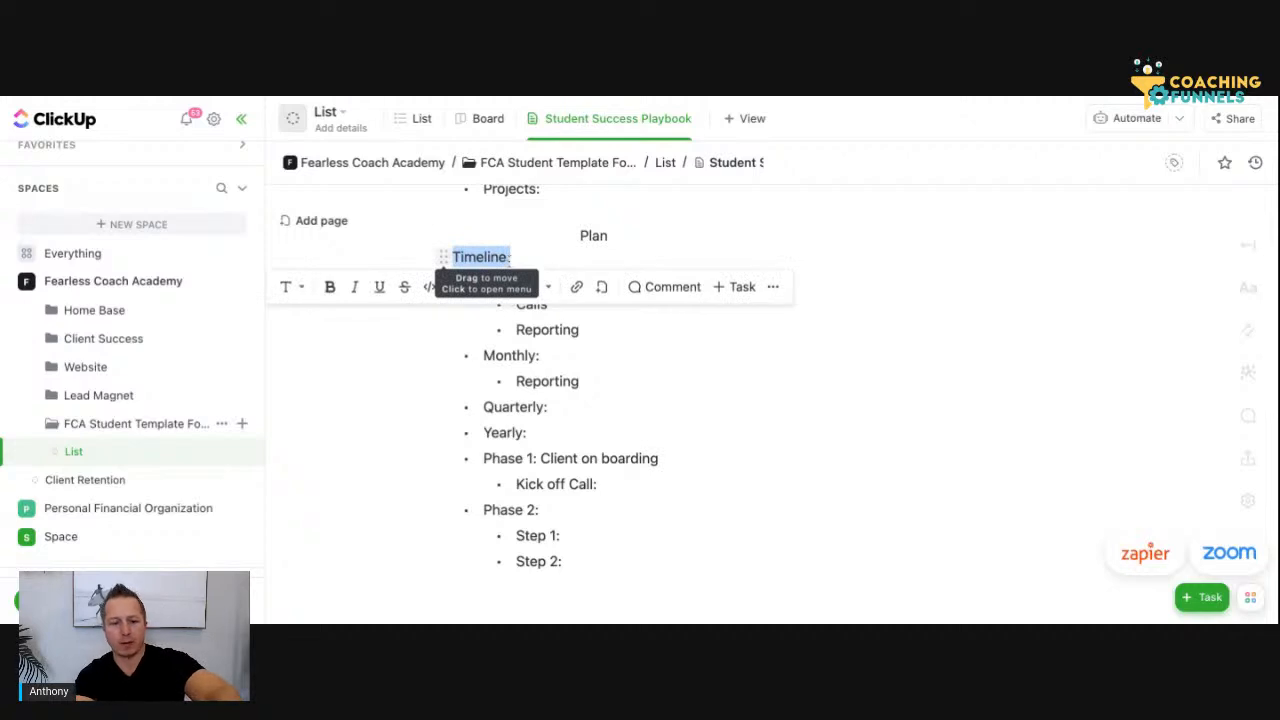
{"action": "key", "text": "BackSpace"}
{"action": "left_click", "coordinate": [486, 456]}
{"action": "key", "text": "super+v"}
{"action": "key", "text": "Return"}
{"action": "key", "text": "Up"}
{"action": "key", "text": "BackSpace"}
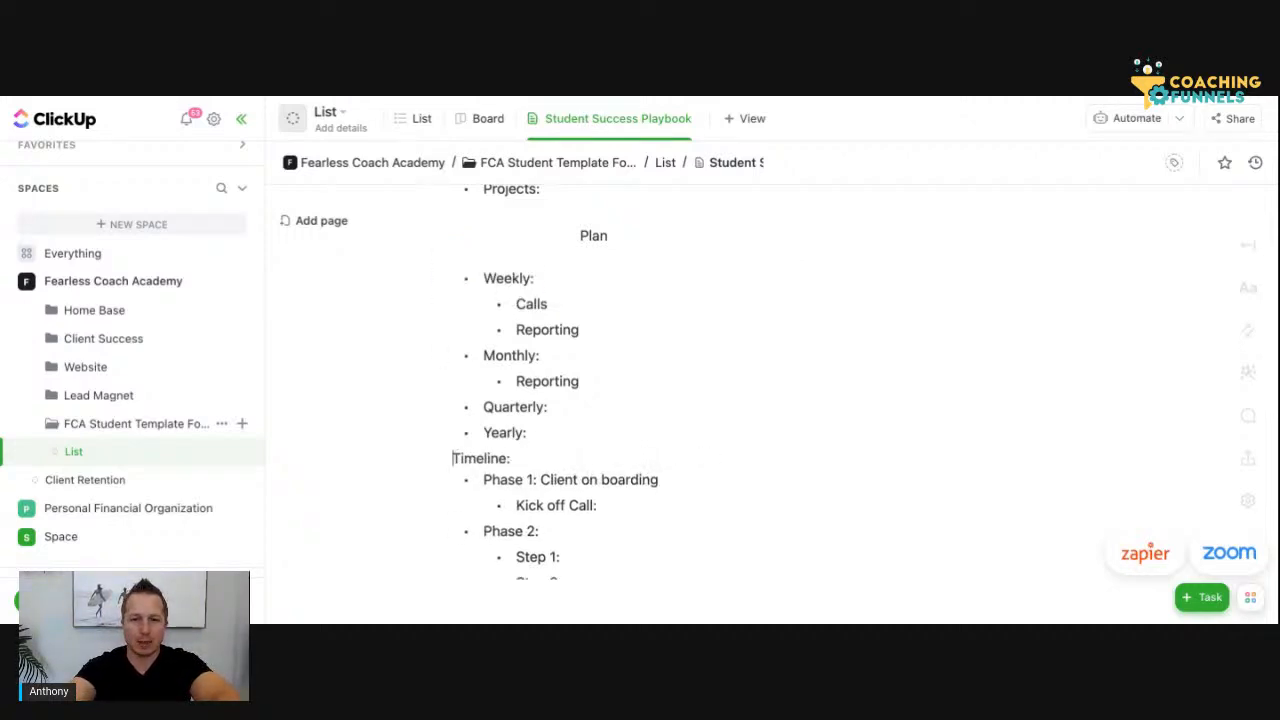
Add a "Quarterly Planning Workshop" sub-bullet under "Quarterly:" in the Plan section
{"action": "scroll", "coordinate": [604, 476], "scroll_direction": "down", "scroll_amount": 1}
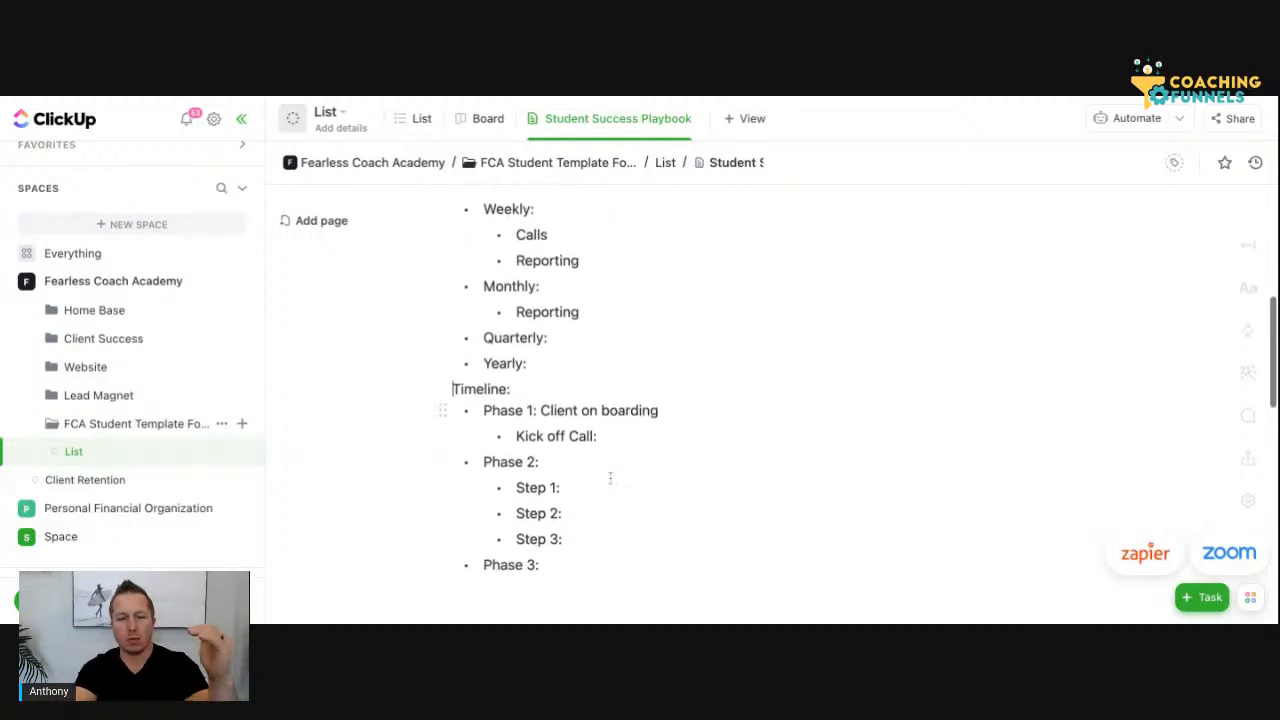
{"action": "scroll", "coordinate": [610, 478], "scroll_direction": "up", "scroll_amount": 1}
{"action": "left_click", "coordinate": [566, 452]}
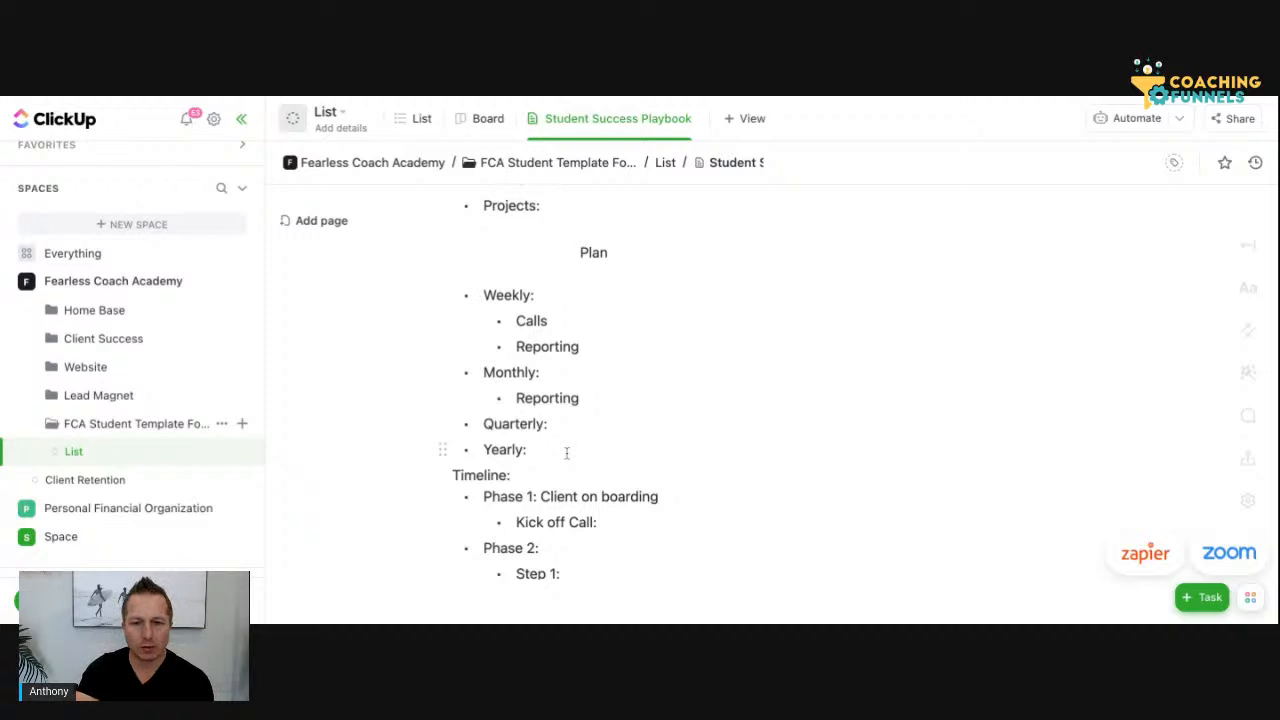
{"action": "left_click", "coordinate": [565, 426]}
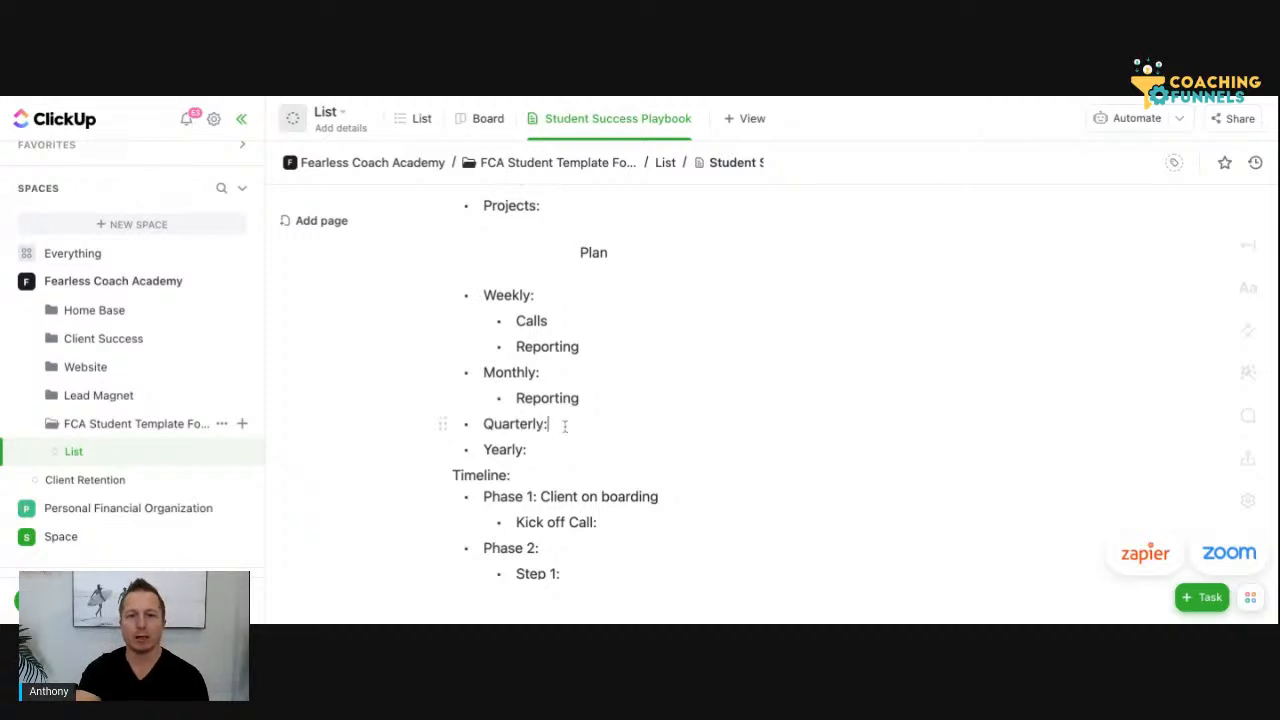
{"action": "key", "text": "Return"}
{"action": "key", "text": "Tab"}
{"action": "type", "text": "Q"}
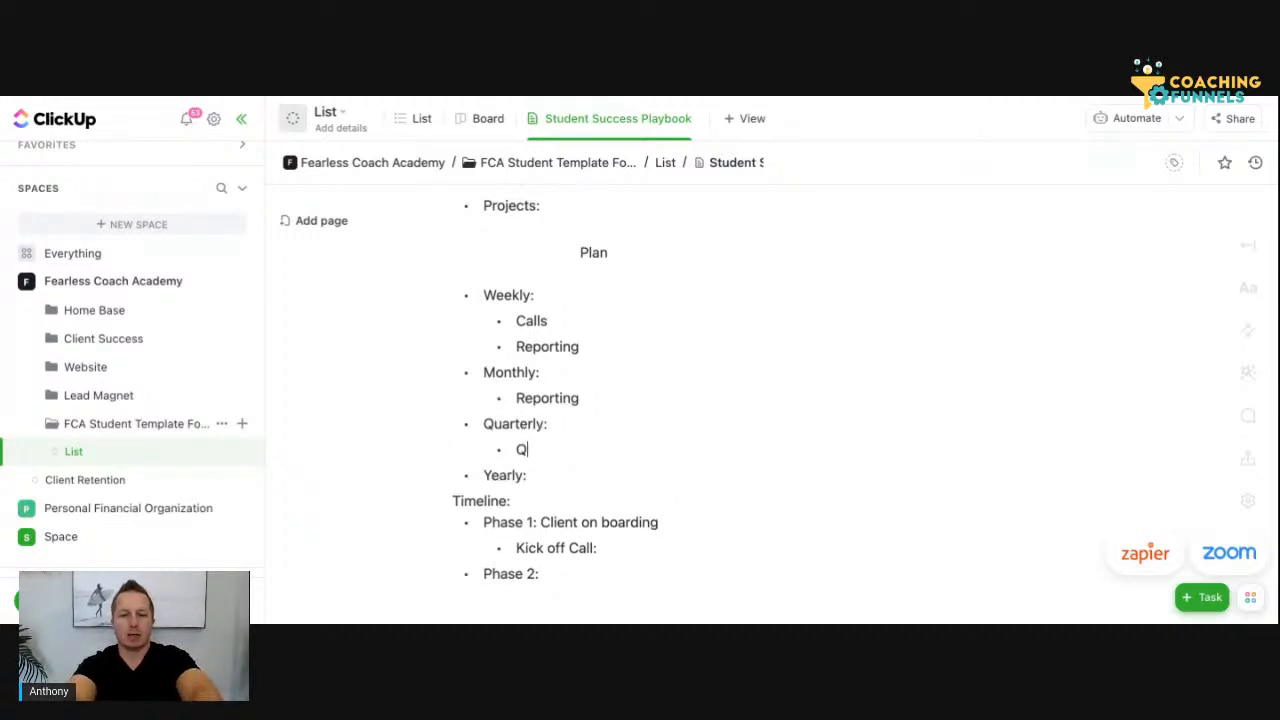
{"action": "type", "text": "uartly"}
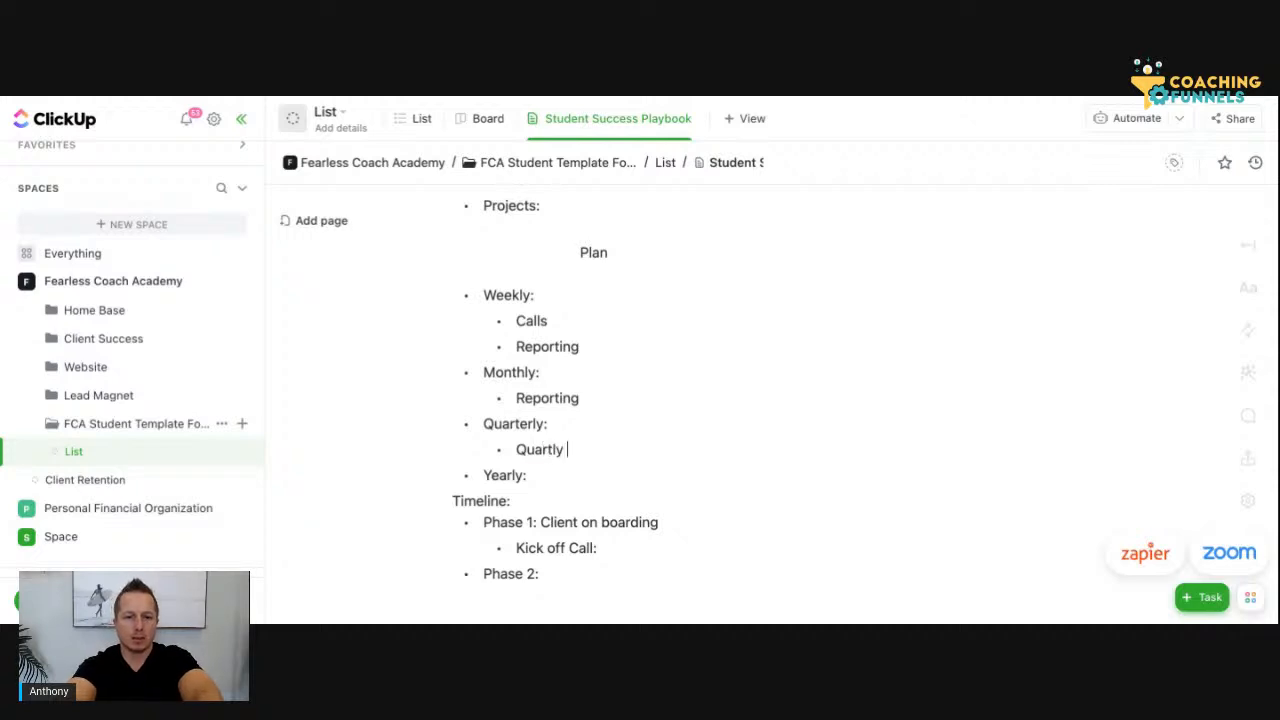
{"action": "key", "text": "BackSpace"}
{"action": "key", "text": "BackSpace"}
{"action": "key", "text": "BackSpace"}
{"action": "key", "text": "BackSpace"}
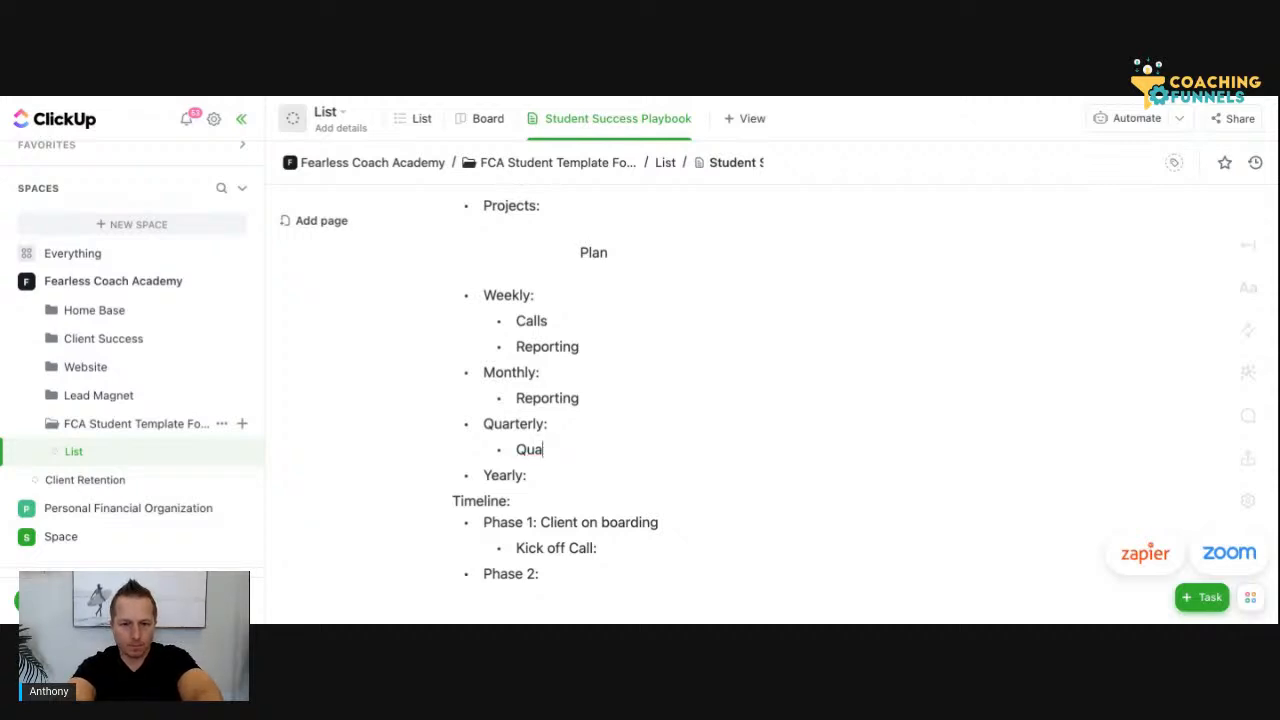
{"action": "type", "text": "rterly"}
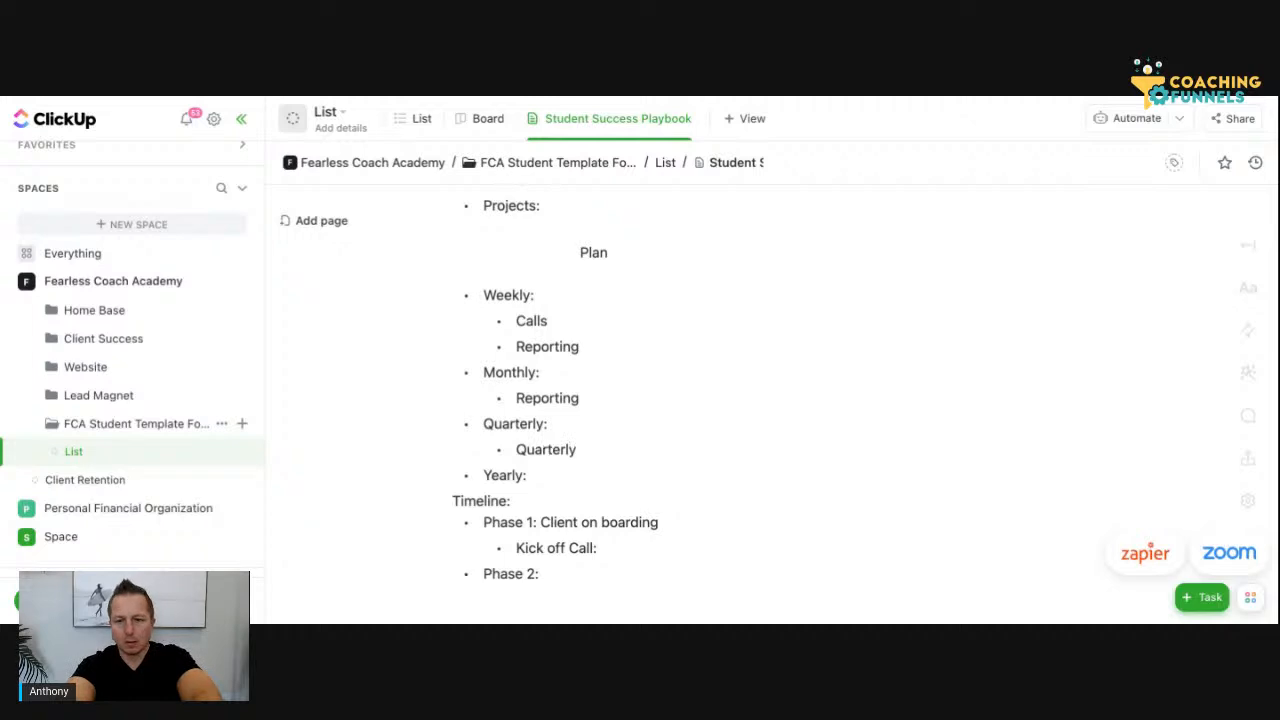
{"action": "type", "text": " Plan"}
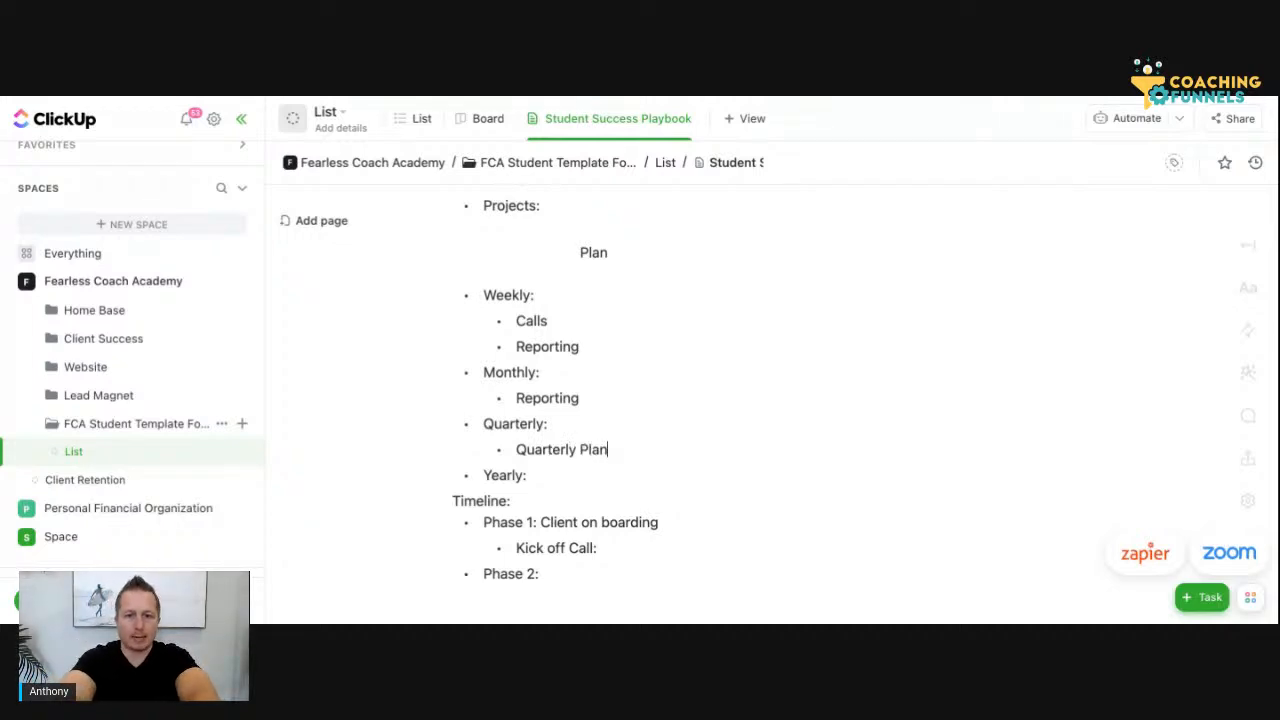
{"action": "type", "text": "ning "}
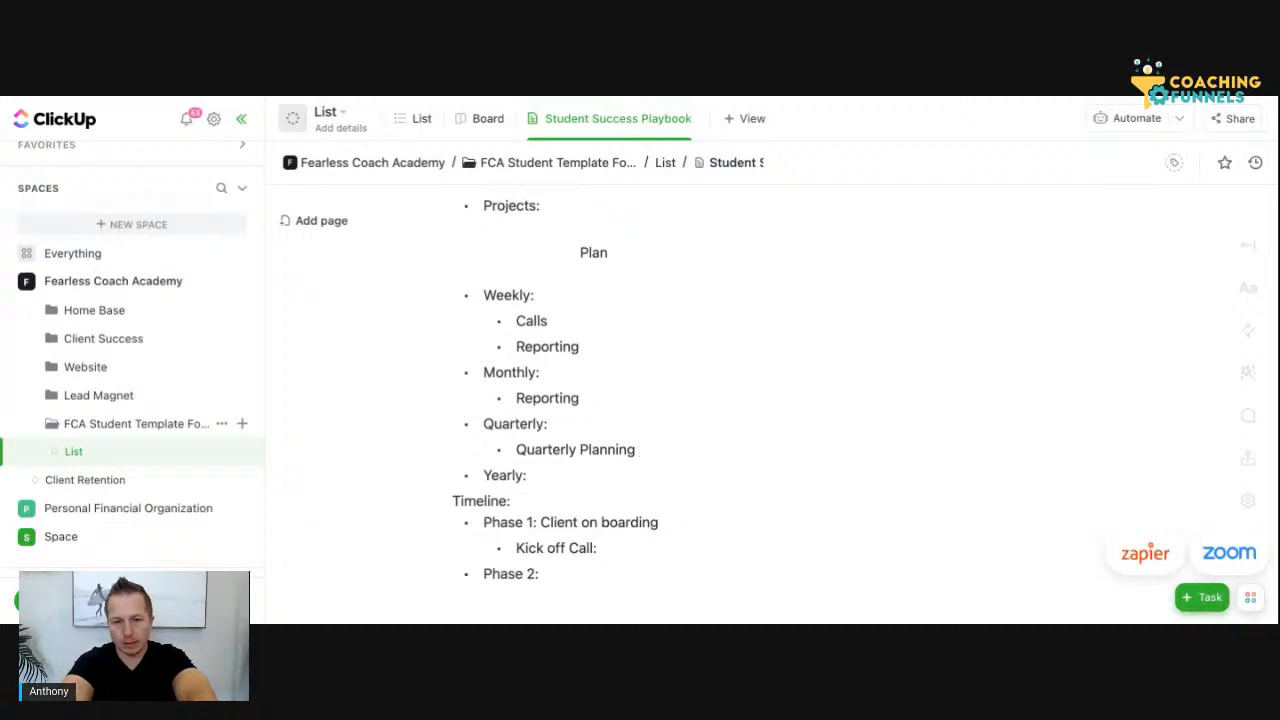
{"action": "type", "text": "Workshop"}
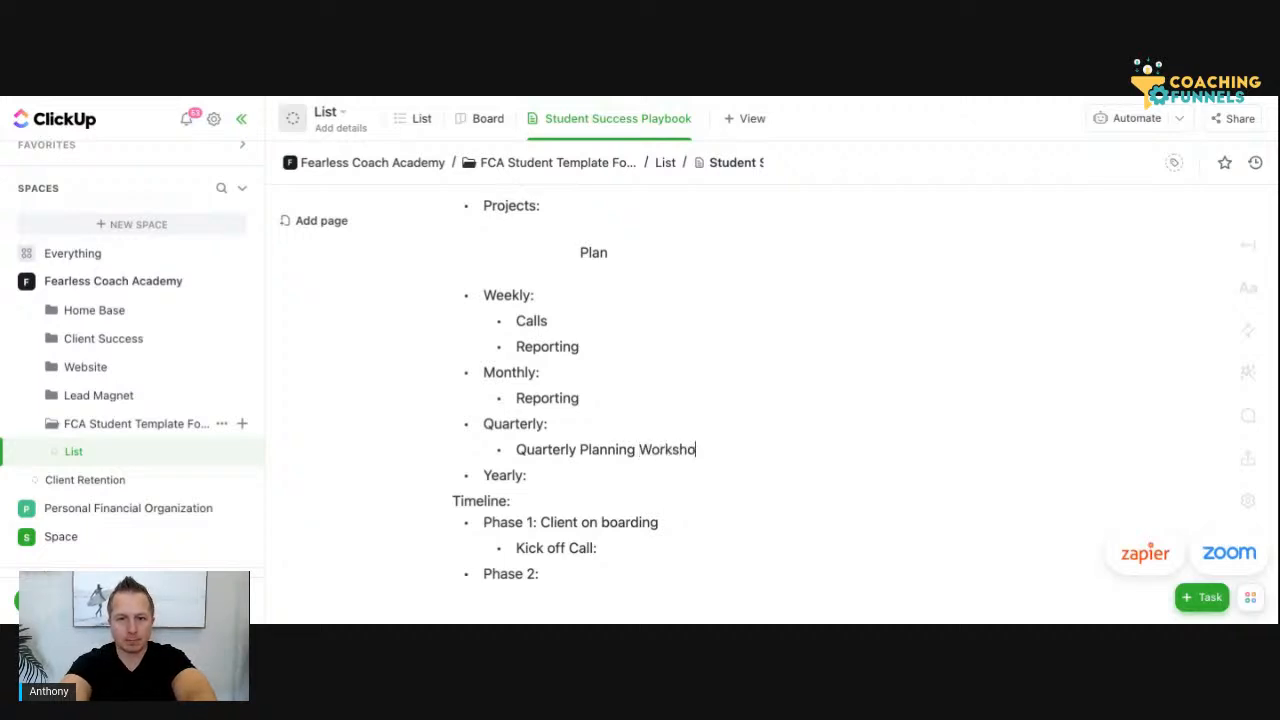
Add a second sub-bullet, "Quarterly Student Success Report", beneath "Quarterly Planning Workshop"
{"action": "key", "text": "Return"}
{"action": "key", "text": "BackSpace"}
{"action": "key", "text": "BackSpace"}
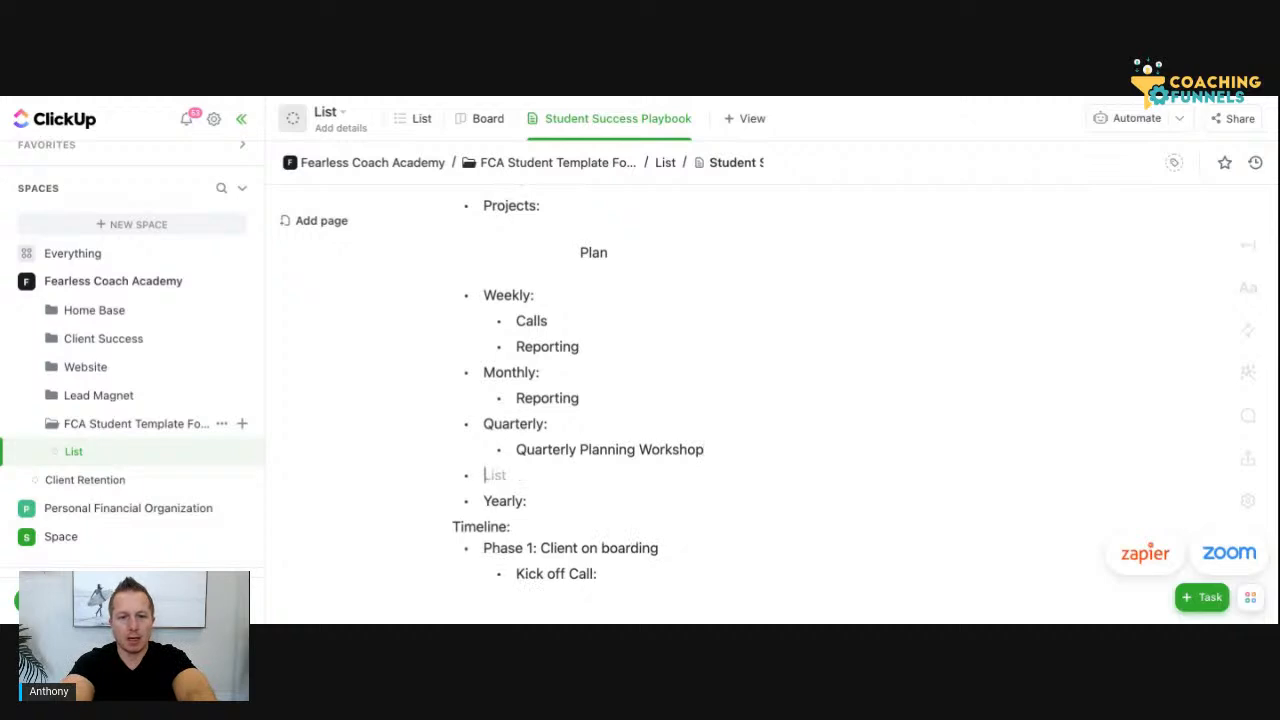
{"action": "key", "text": "BackSpace"}
{"action": "key", "text": "Return"}
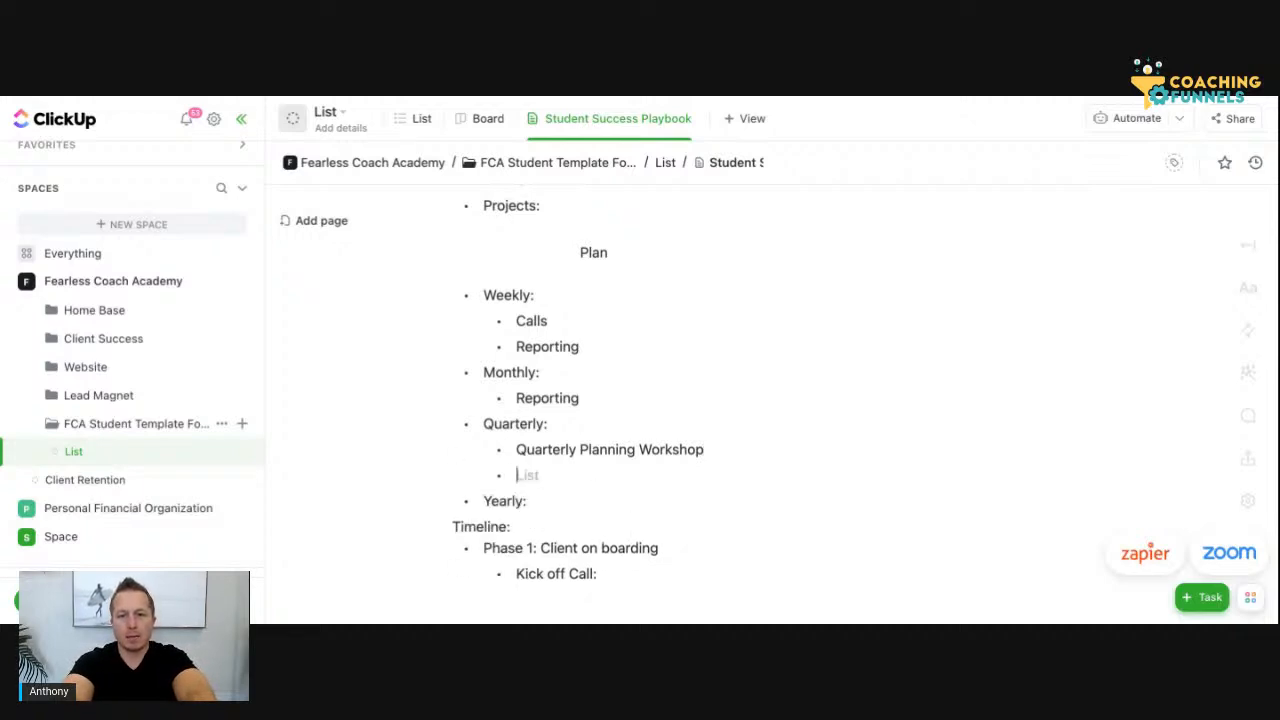
{"action": "type", "text": "Quarte"}
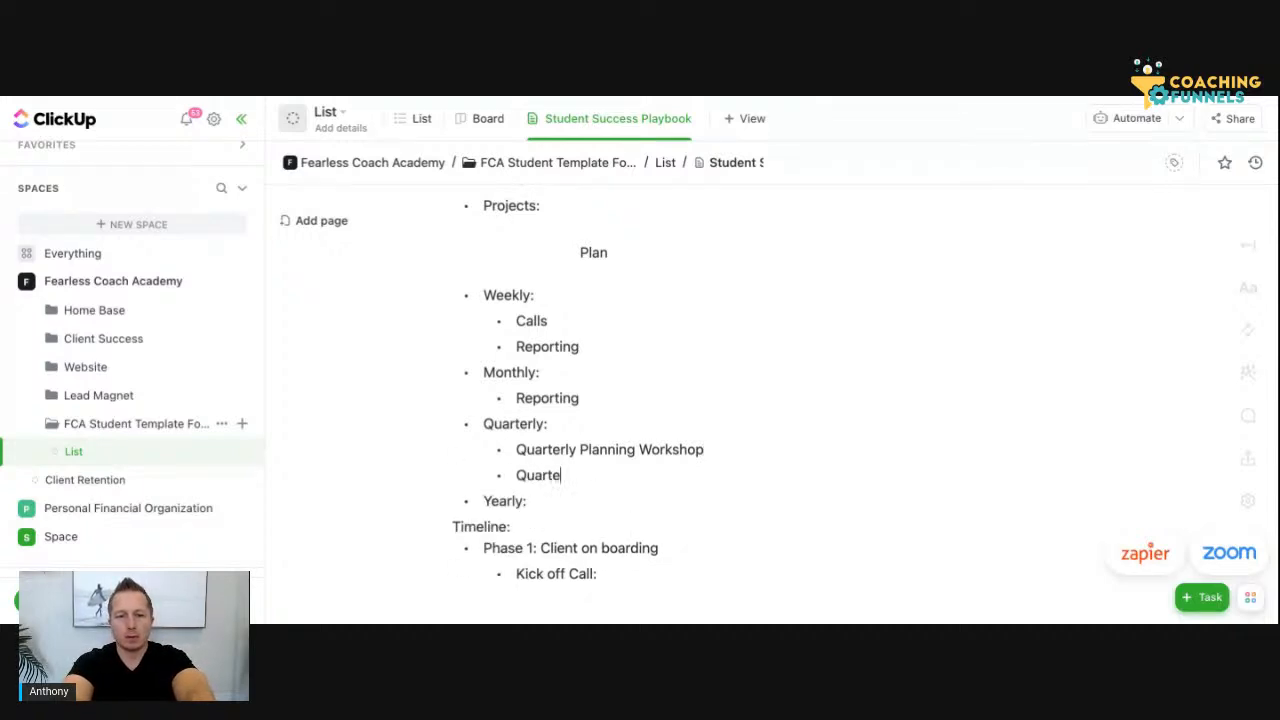
{"action": "type", "text": "rly Stud"}
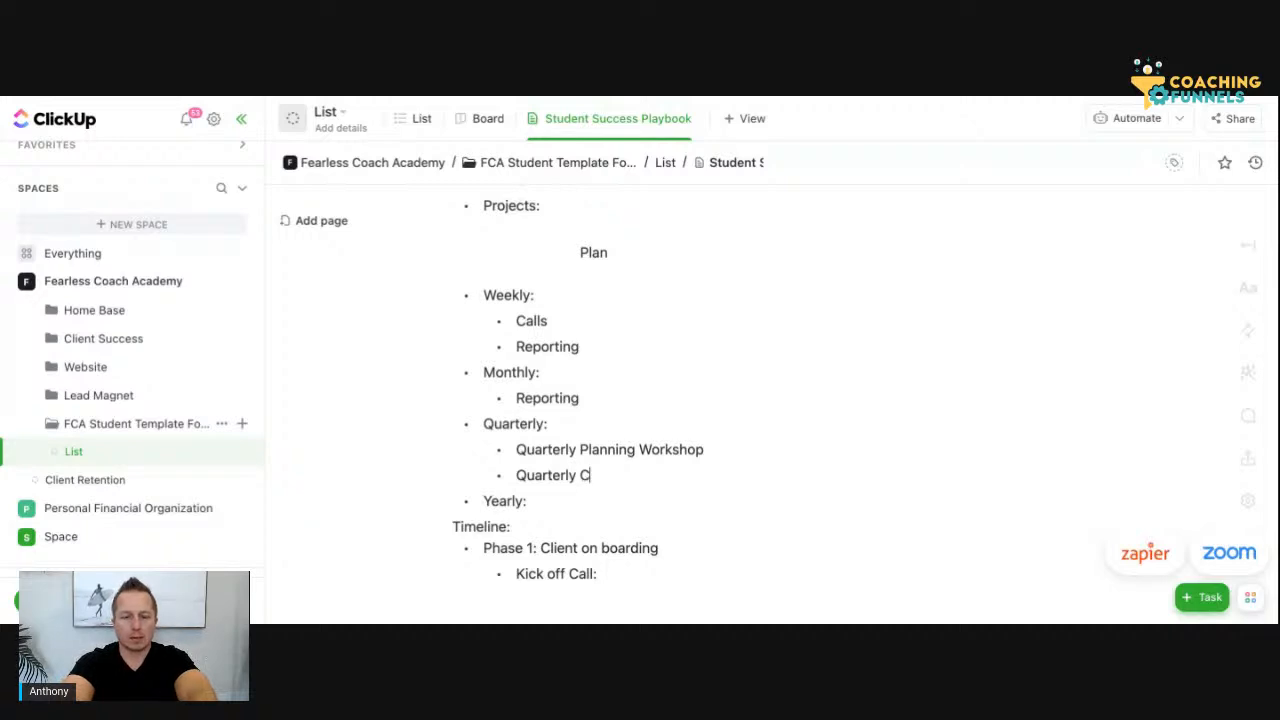
{"action": "type", "text": "ent Report"}
{"action": "left_click", "coordinate": [635, 475]}
{"action": "type", "text": "Success"}
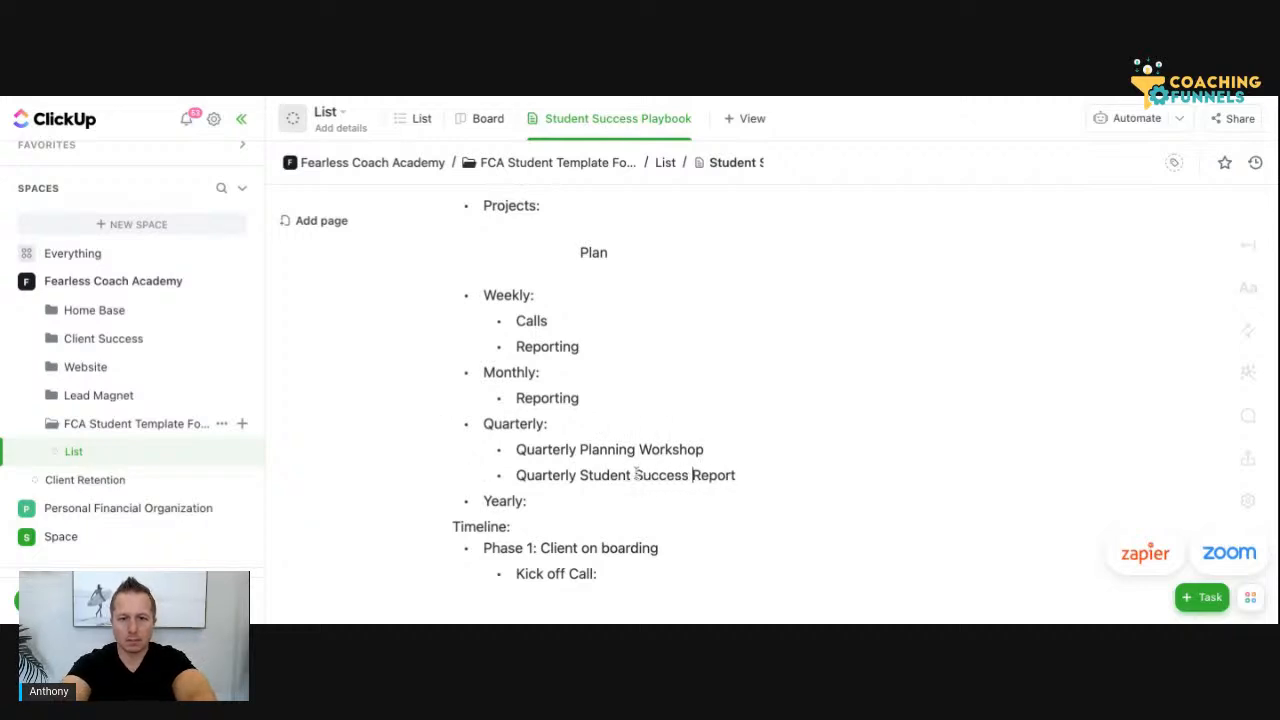
Insert an empty bullet below "Projects:" and extend the "Targets:" heading to read "Targets: Client"
{"action": "scroll", "coordinate": [708, 469], "scroll_direction": "up", "scroll_amount": 2}
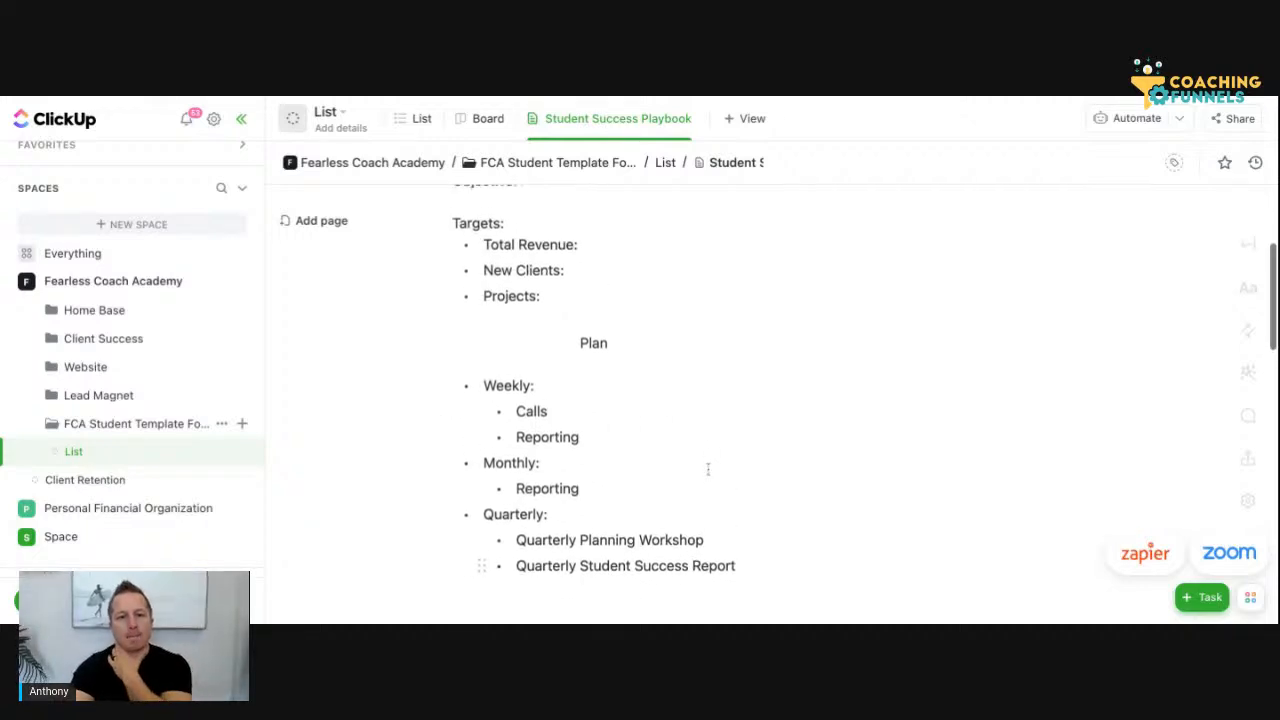
{"action": "scroll", "coordinate": [708, 469], "scroll_direction": "up", "scroll_amount": 1}
{"action": "left_click", "coordinate": [546, 328]}
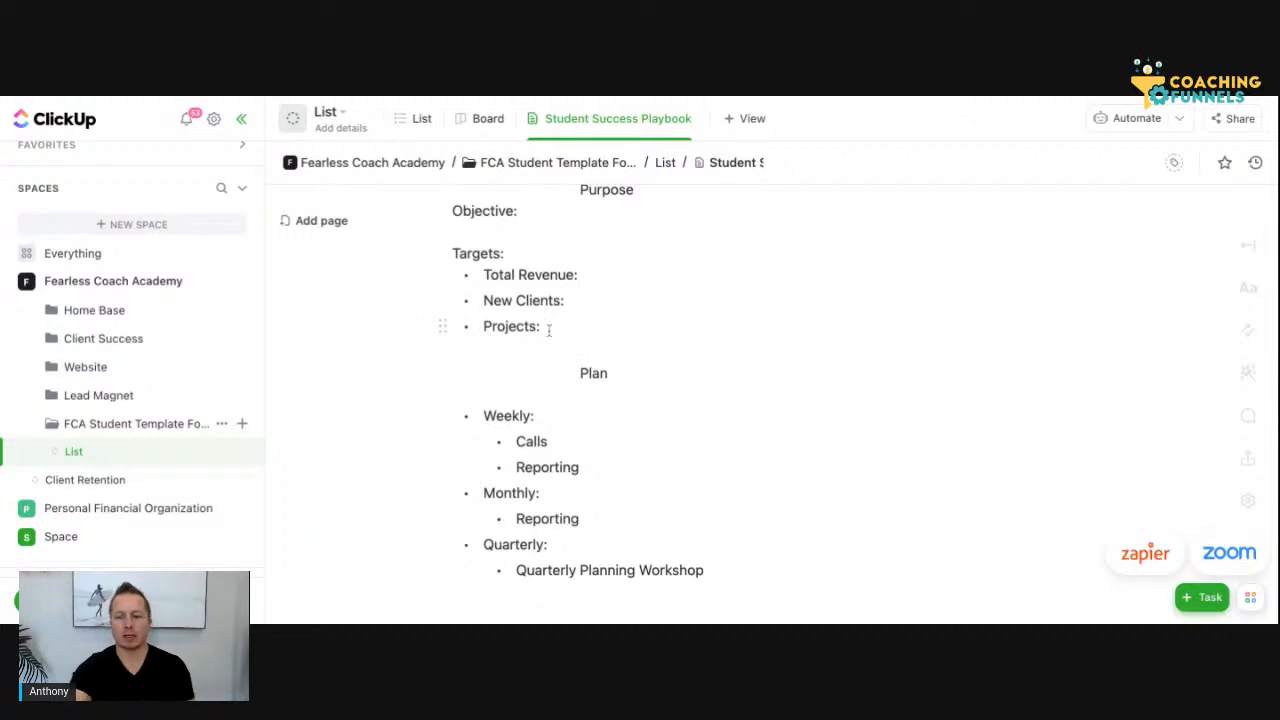
{"action": "key", "text": "Return"}
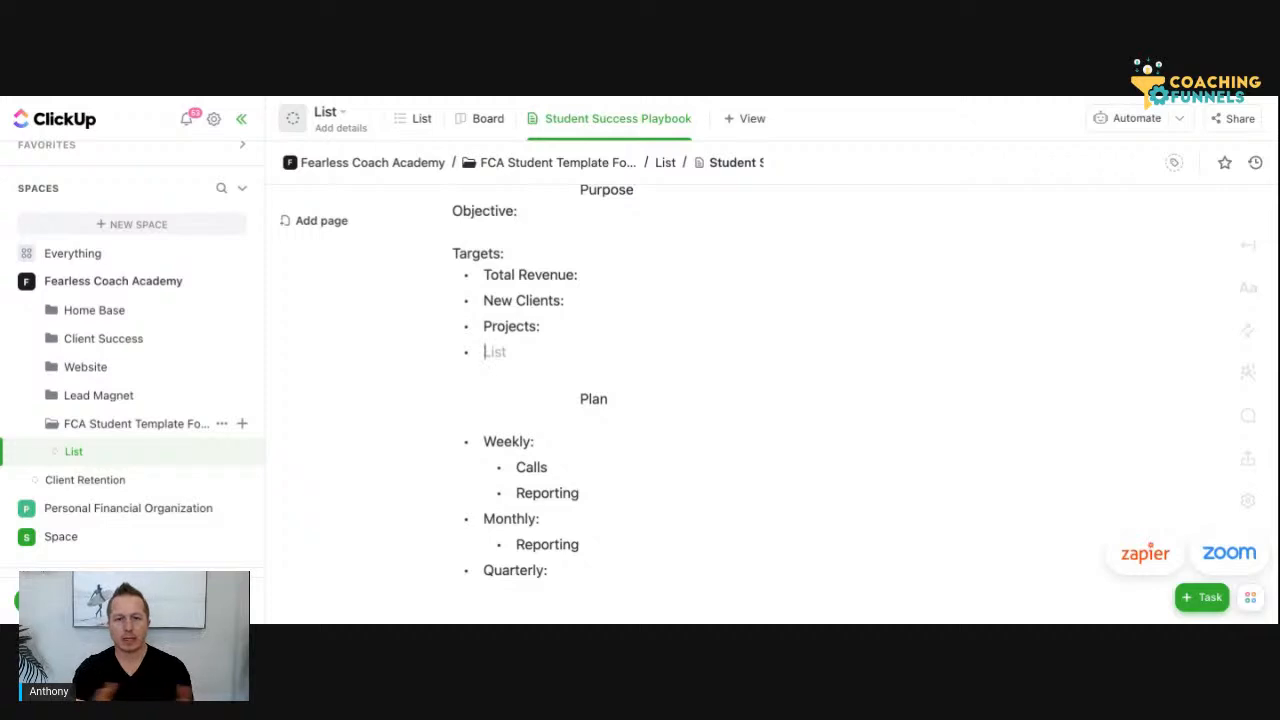
{"action": "left_click", "coordinate": [552, 249]}
{"action": "type", "text": "Client"}
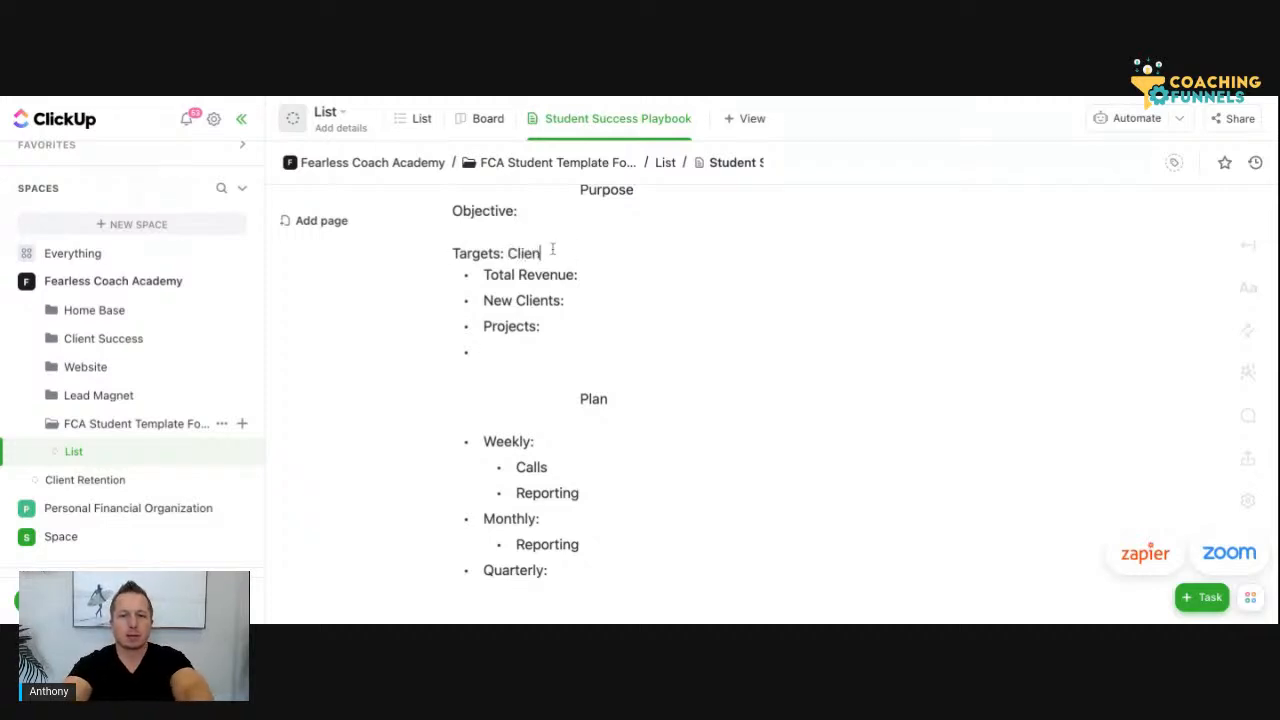
Add a new heading line "Targets: Programs" directly above "Targets: Client"
{"action": "left_click", "coordinate": [452, 249]}
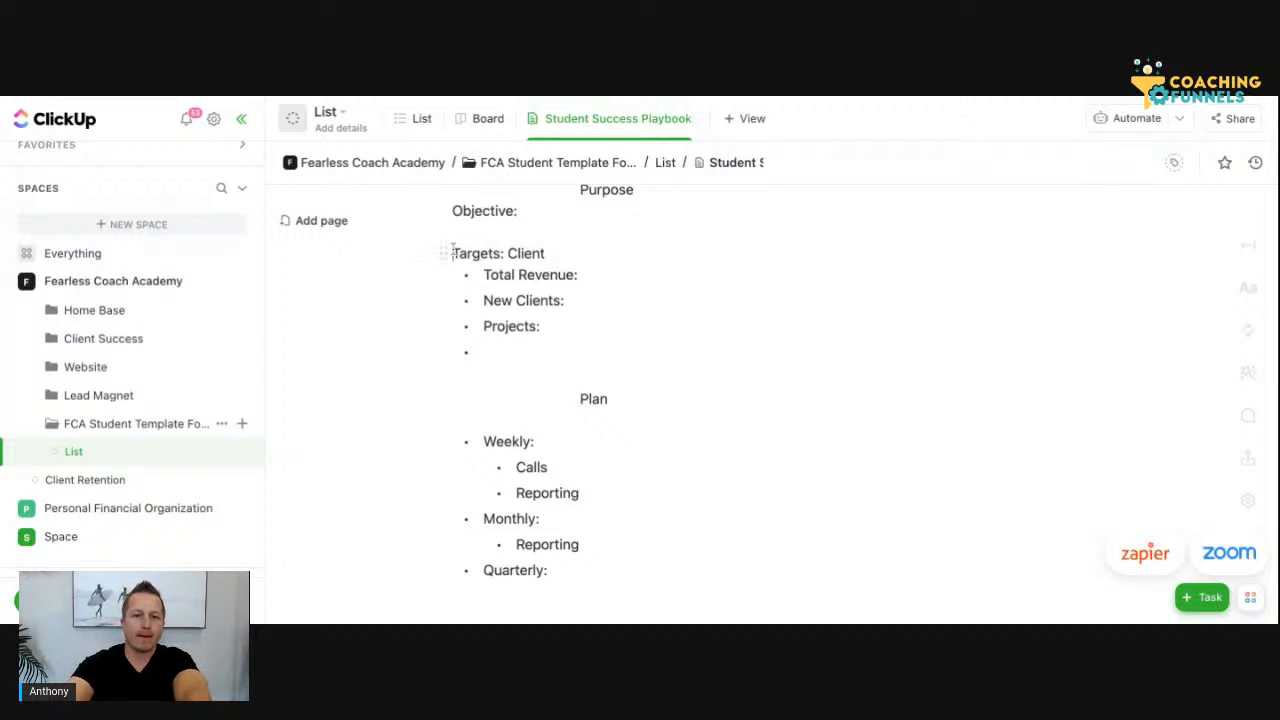
{"action": "key", "text": "Return"}
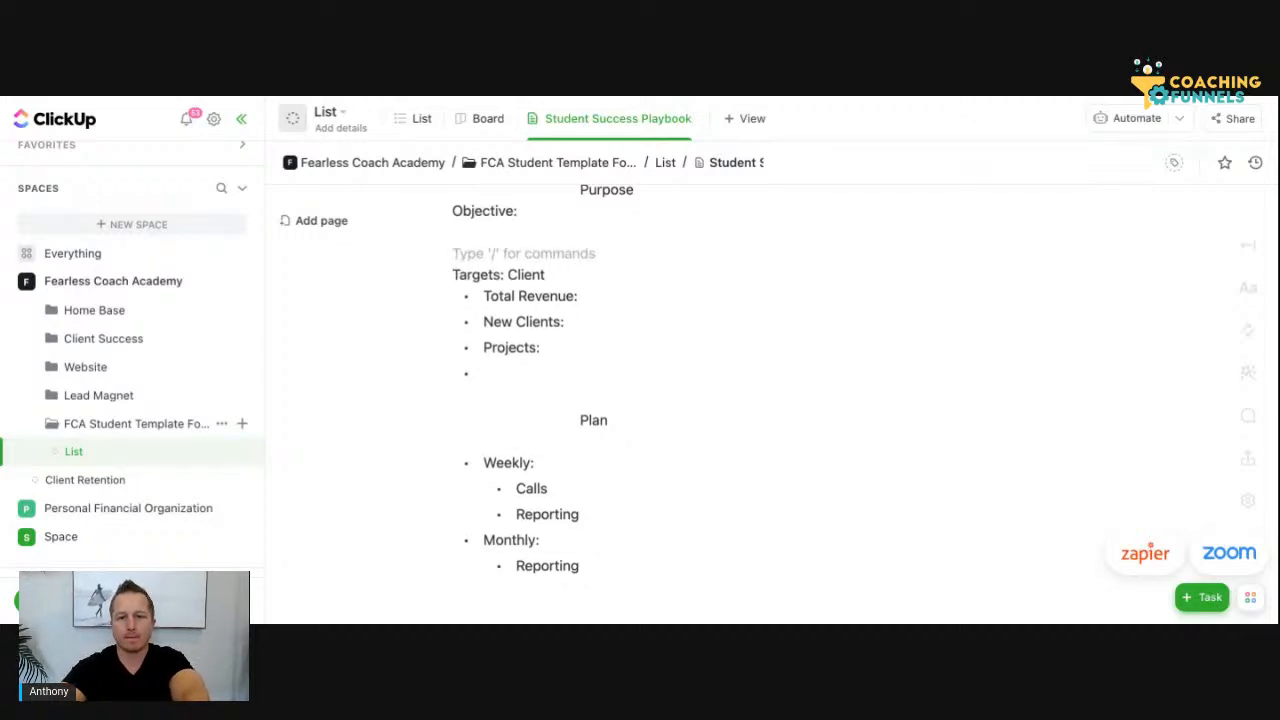
{"action": "left_click", "coordinate": [464, 241]}
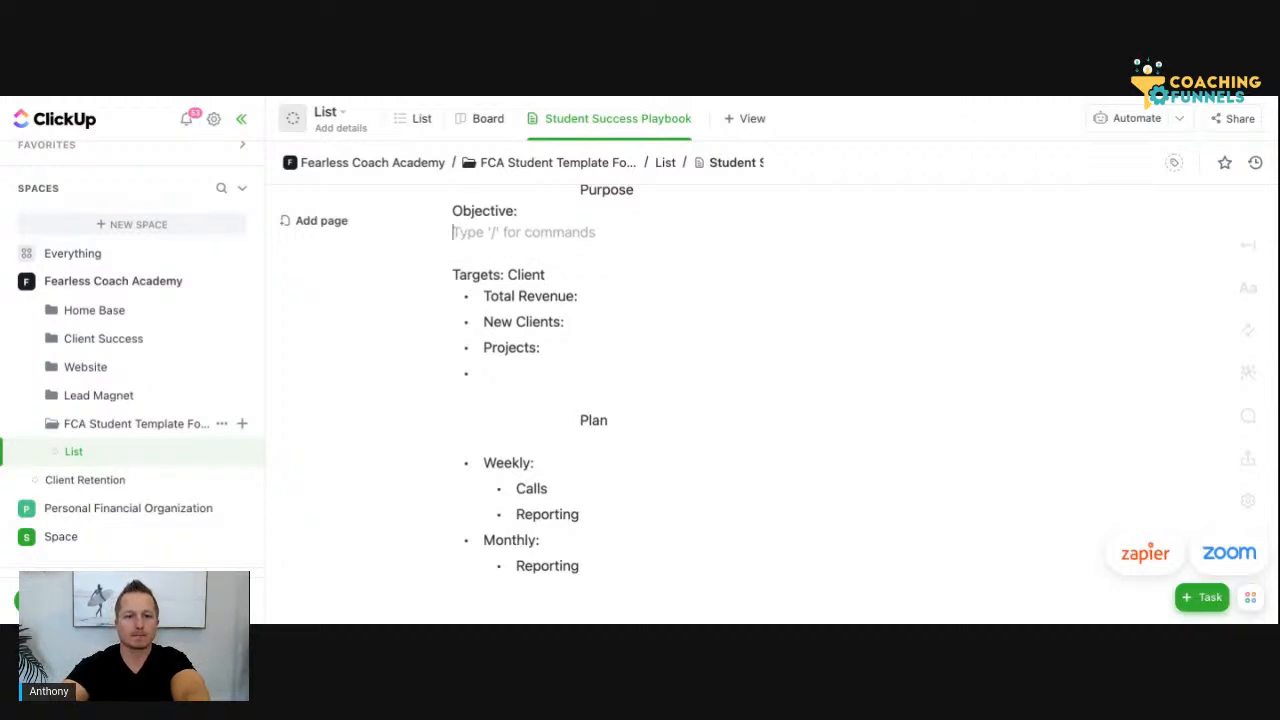
{"action": "left_click", "coordinate": [480, 255]}
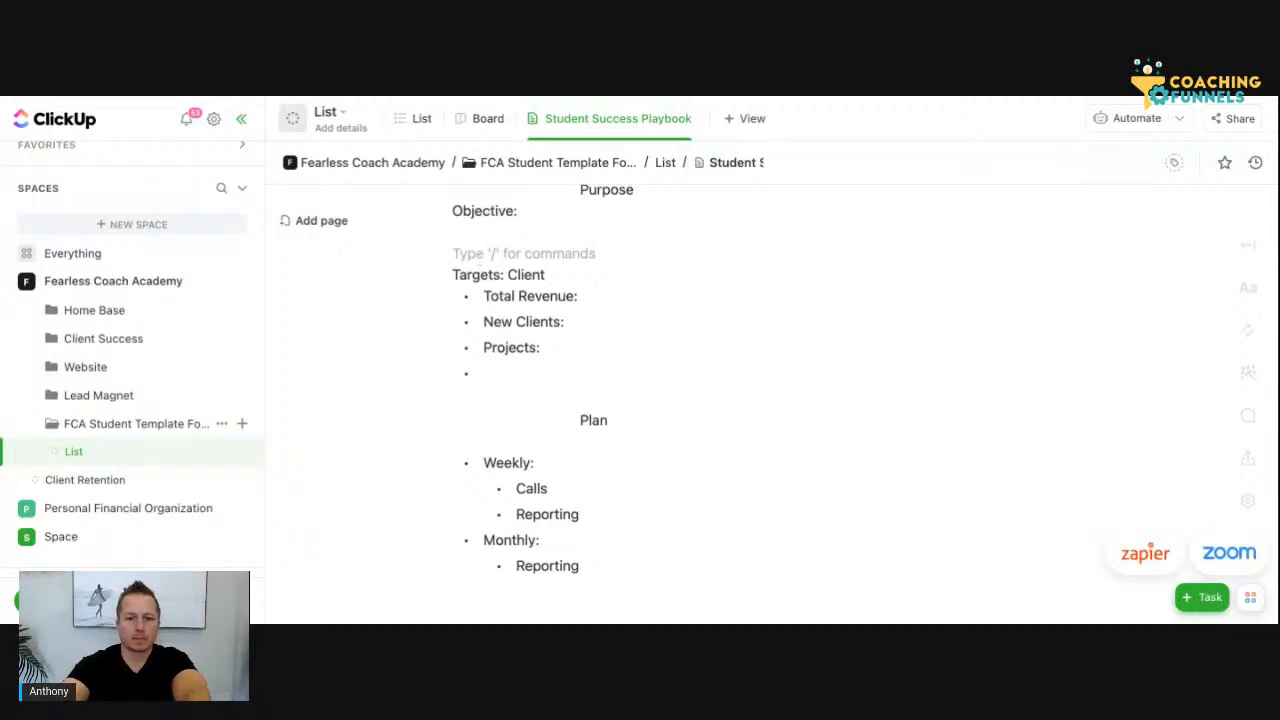
{"action": "type", "text": "Target: "}
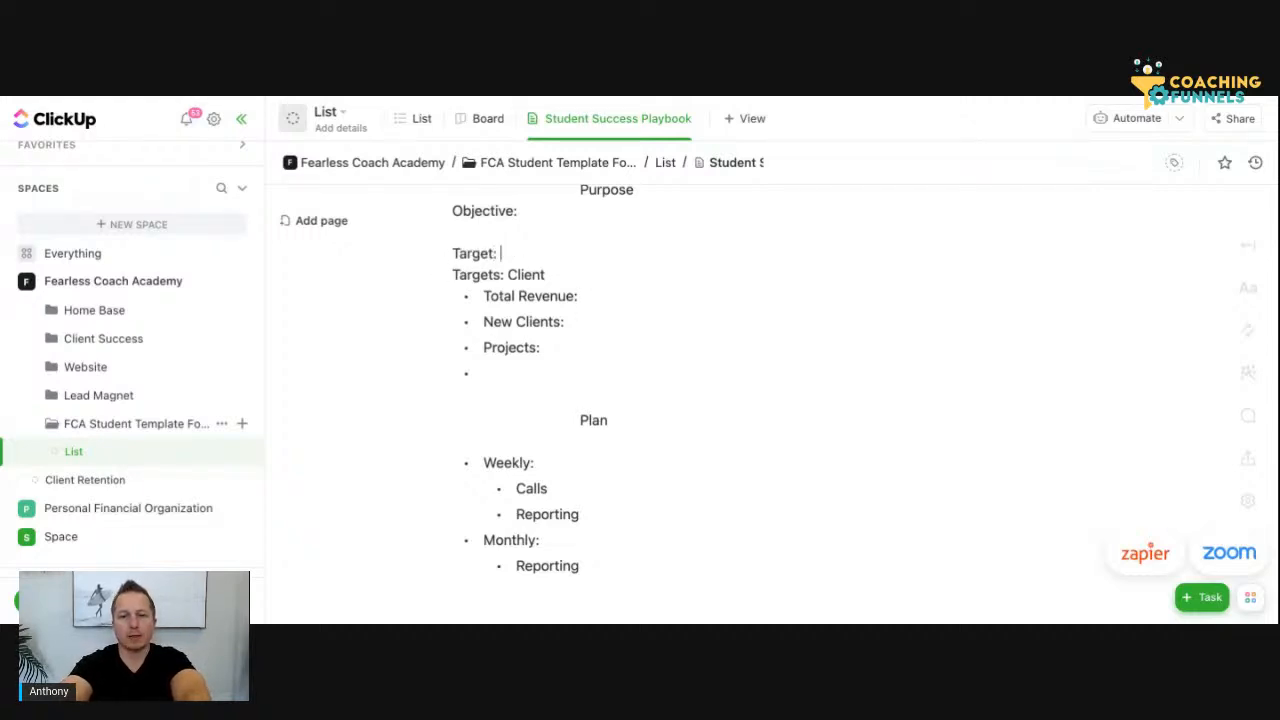
{"action": "type", "text": "Programs"}
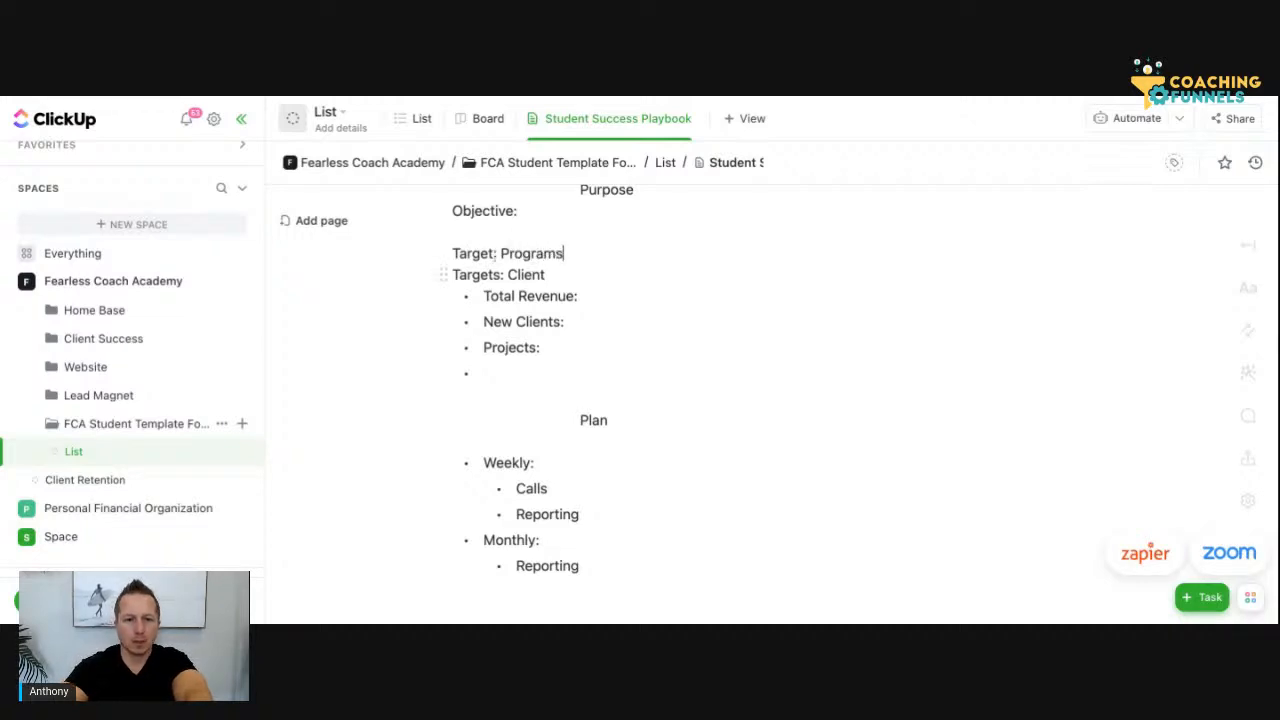
{"action": "left_click", "coordinate": [496, 254]}
{"action": "type", "text": "s"}
Start a bulleted list under "Targets: Programs" with the item "Number Students"
{"action": "left_click", "coordinate": [605, 256]}
{"action": "key", "text": "Return"}
{"action": "type", "text": "- "}
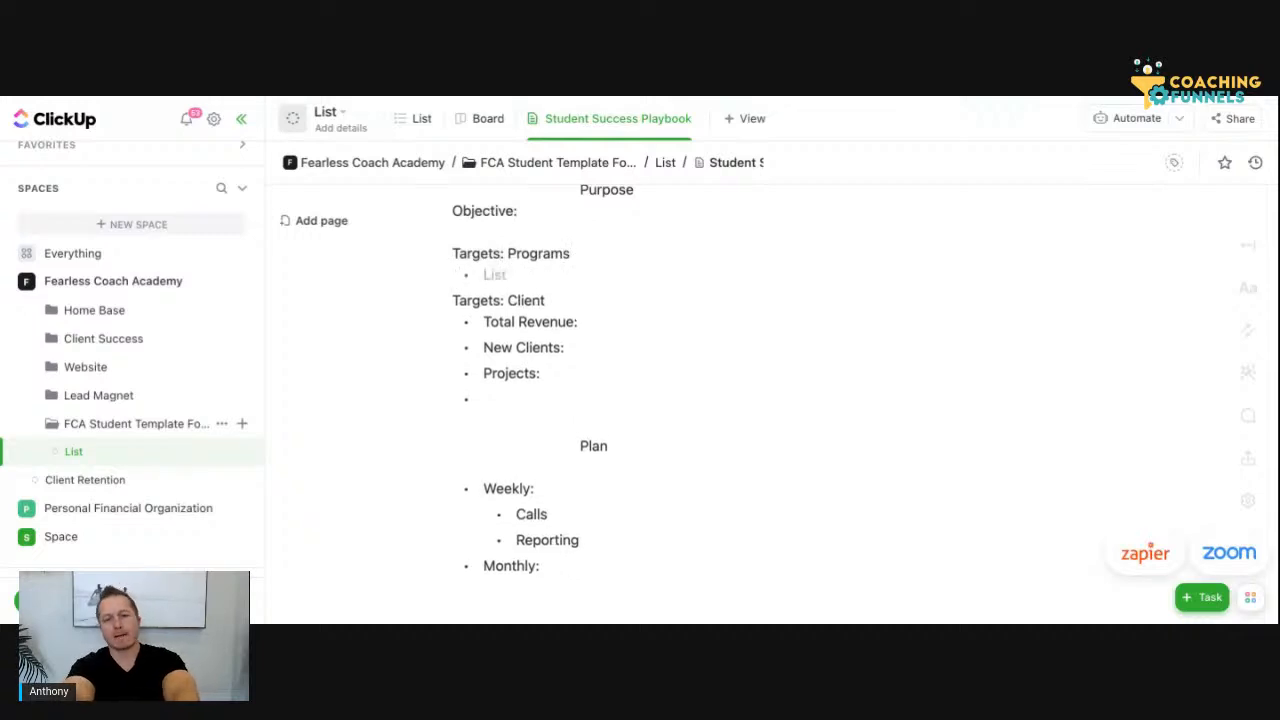
{"action": "type", "text": "Number Students"}
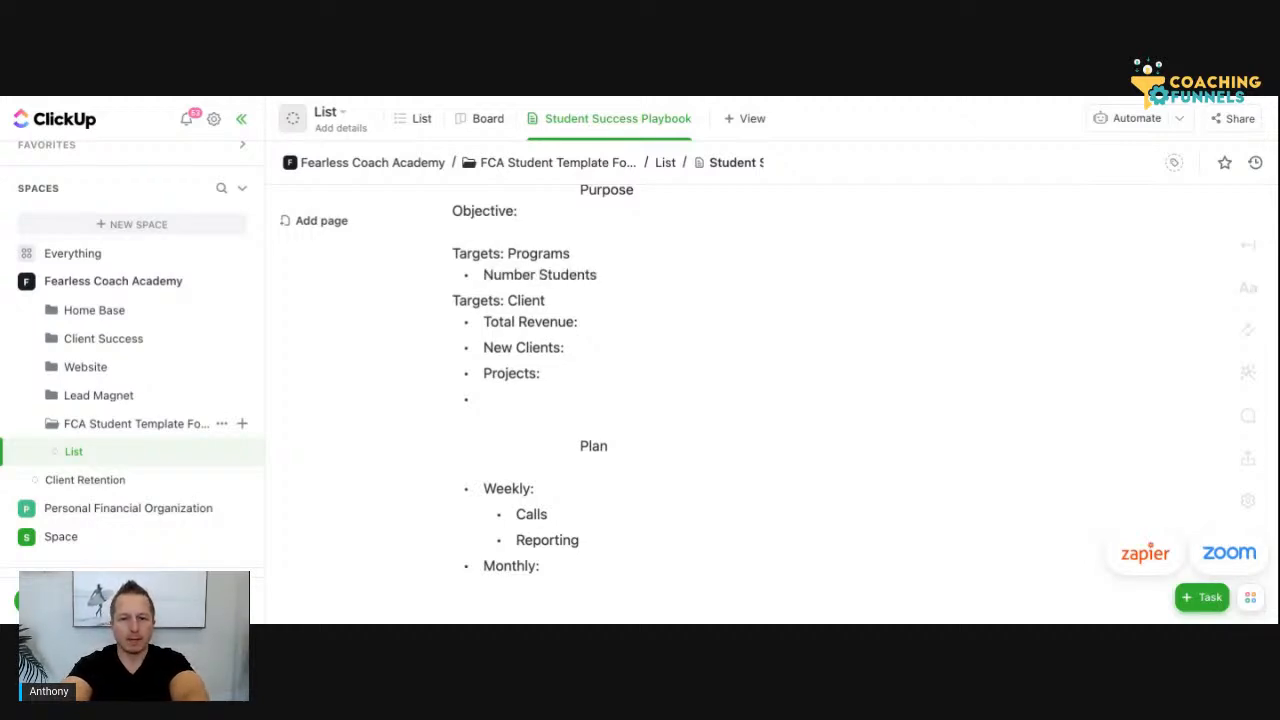
Add a "Project Completion" bullet below "Number Students", followed by an empty bullet
{"action": "key", "text": "Return"}
{"action": "type", "text": "S"}
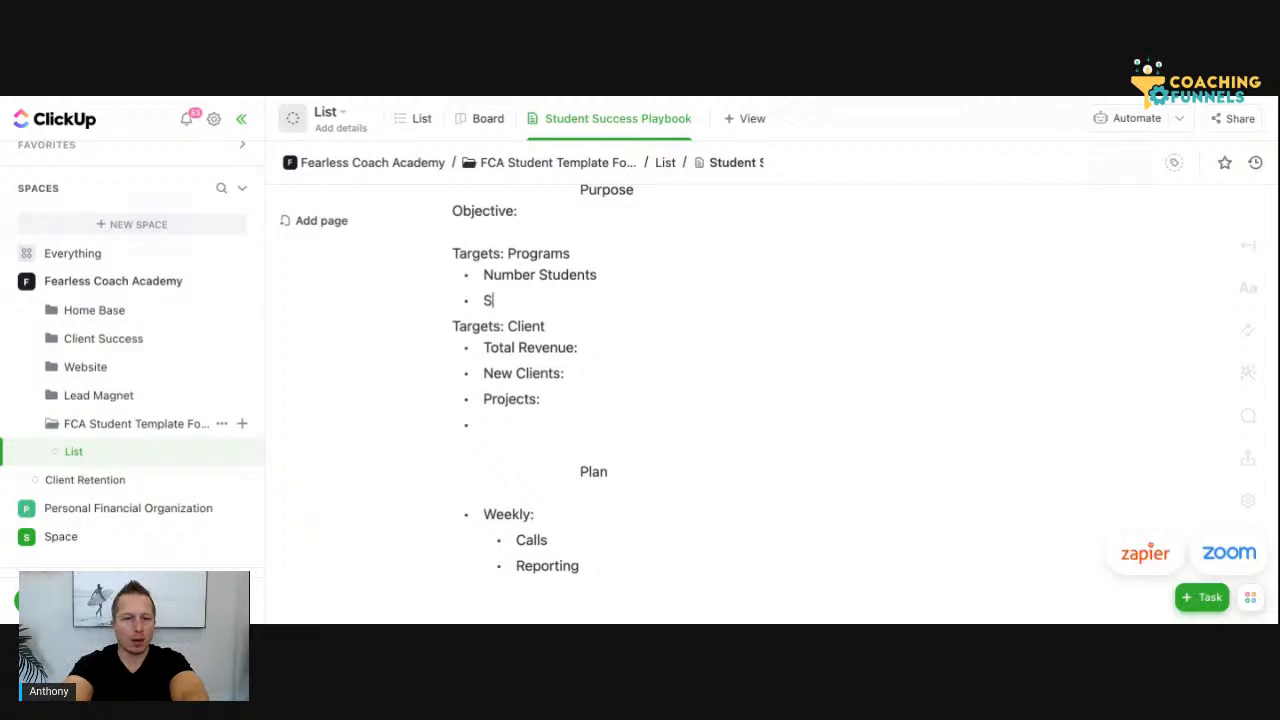
{"action": "key", "text": "BackSpace"}
{"action": "type", "text": "Project"}
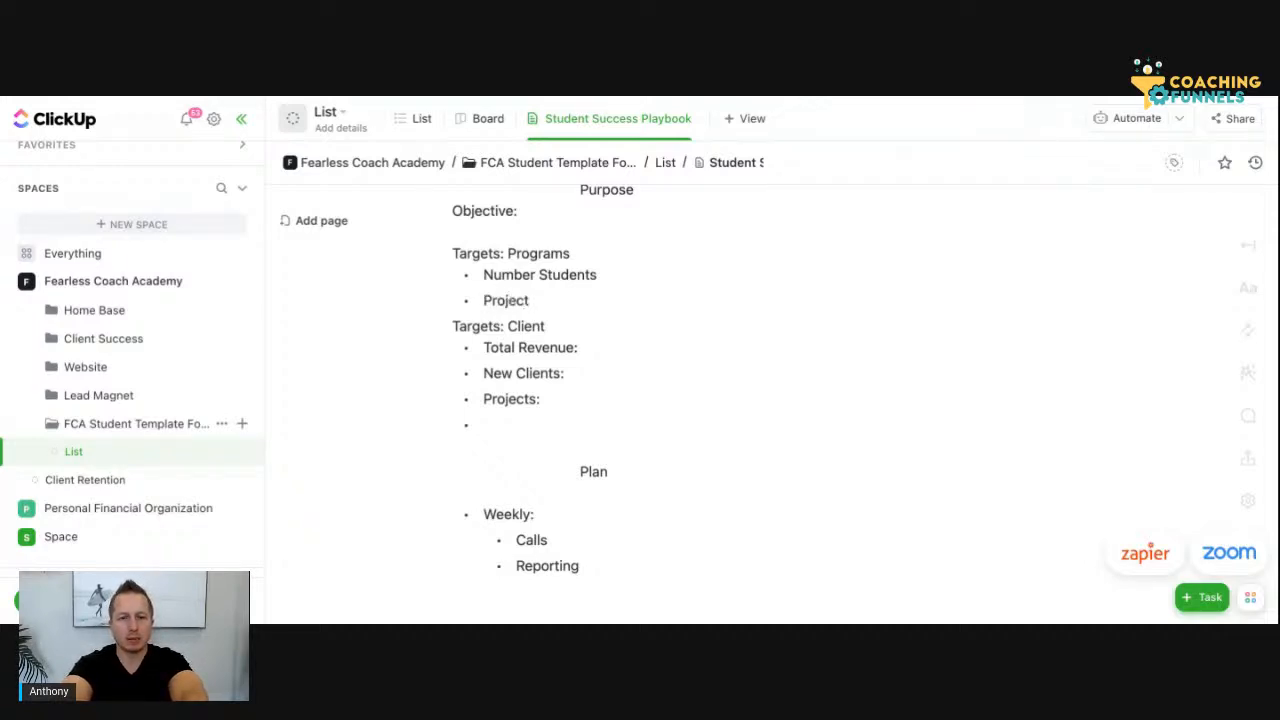
{"action": "type", "text": " Com"}
{"action": "type", "text": "pletion"}
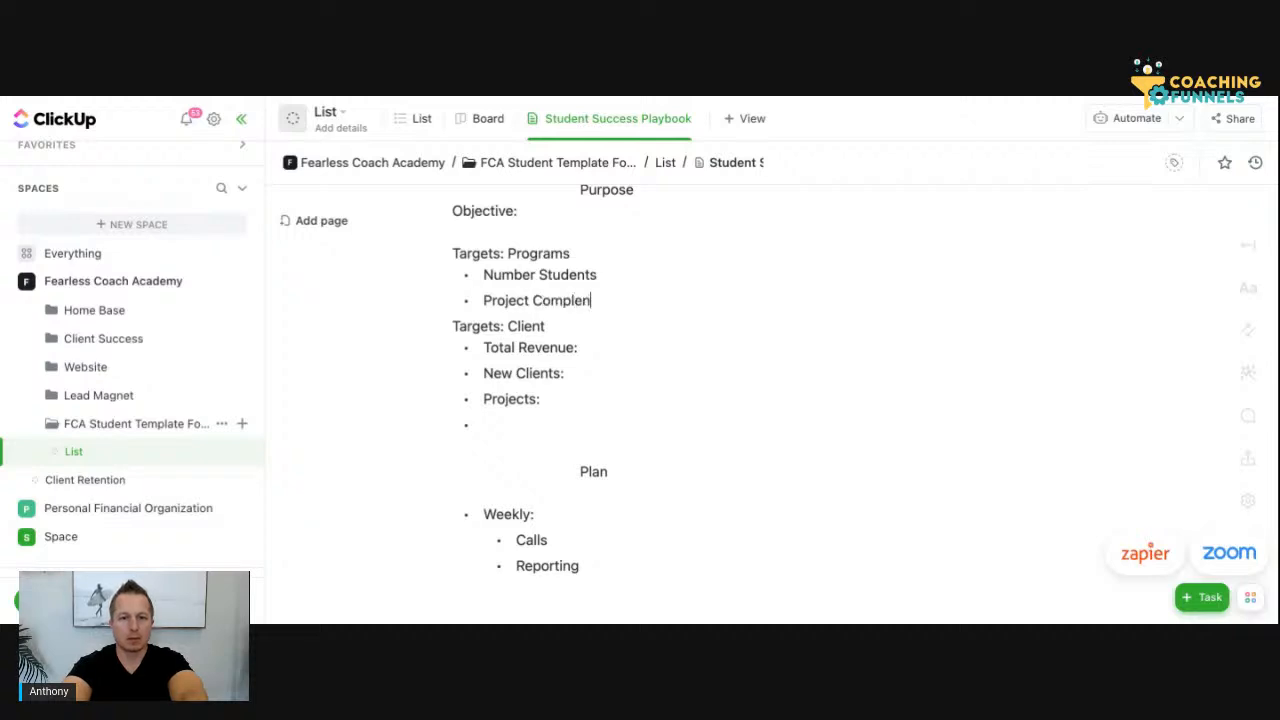
{"action": "key", "text": "BackSpace"}
{"action": "key", "text": "BackSpace"}
{"action": "key", "text": "BackSpace"}
{"action": "key", "text": "BackSpace"}
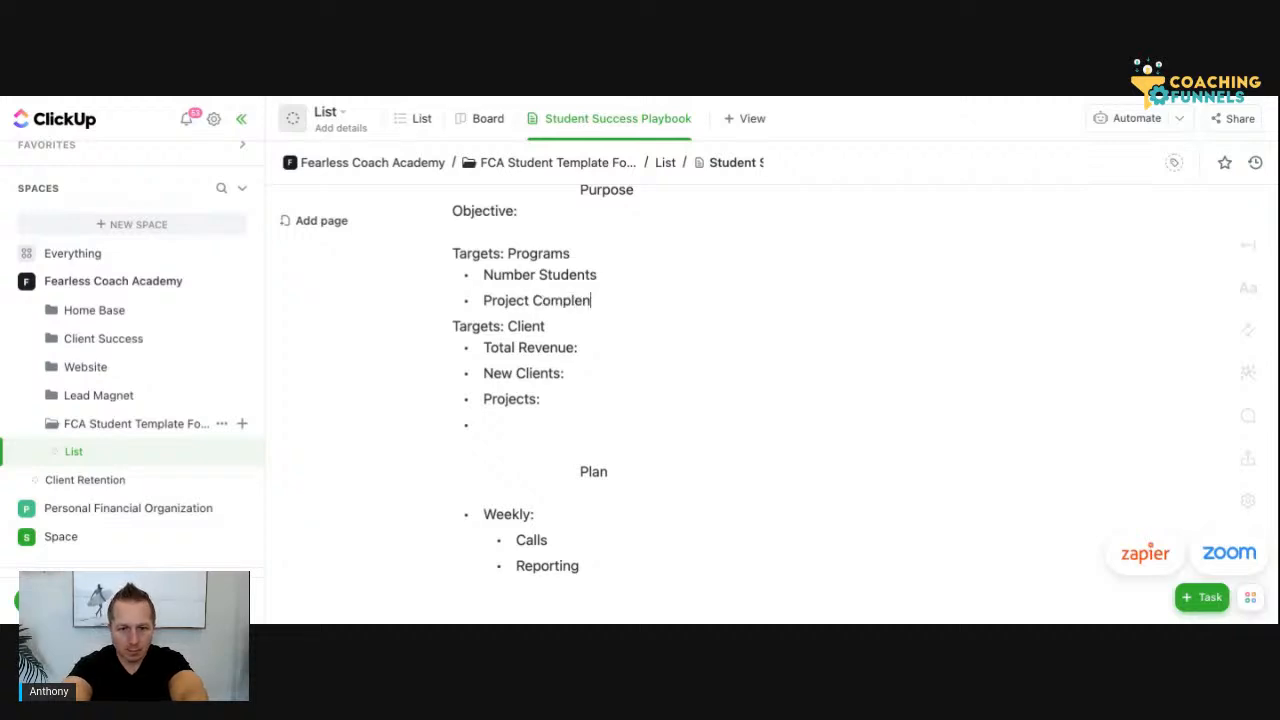
{"action": "type", "text": "tion"}
{"action": "left_click", "coordinate": [561, 301]}
{"action": "left_click", "coordinate": [641, 304]}
{"action": "key", "text": "Return"}
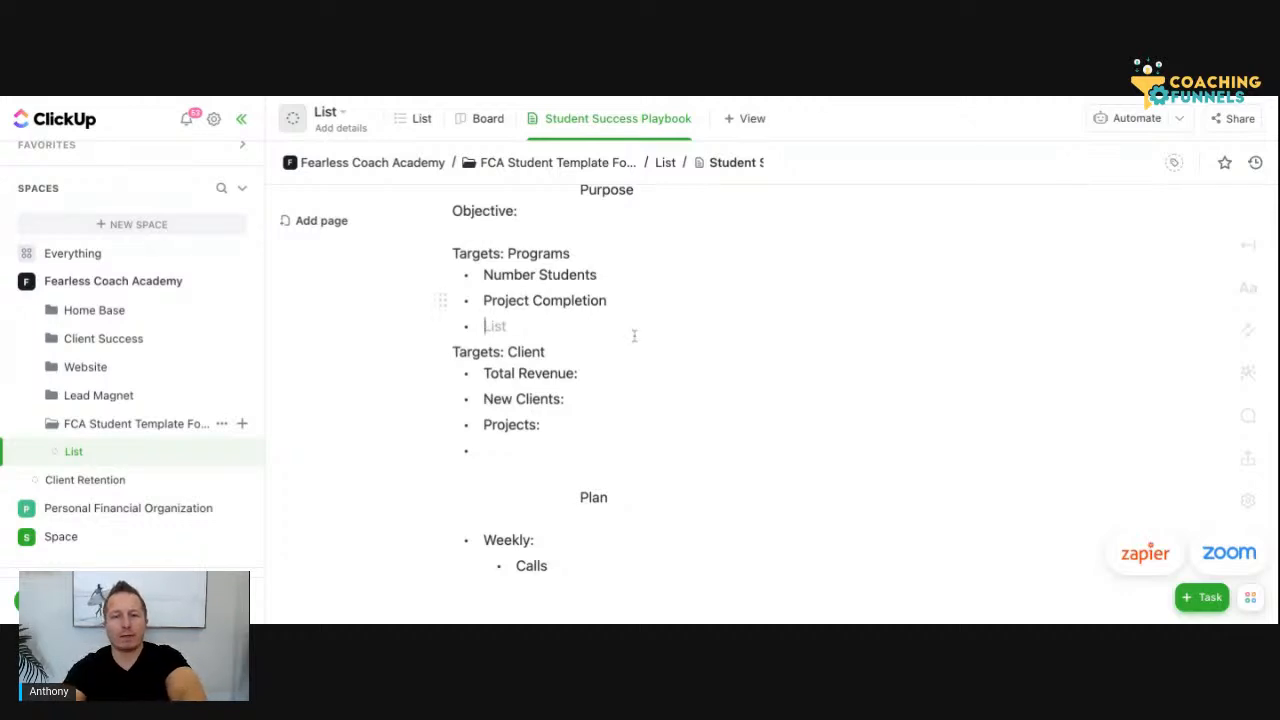
Remove the empty bullet below "Projects:" and add a "KA Score:" bullet directly above "Projects:" under "Targets: Client"
{"action": "left_click", "coordinate": [551, 451]}
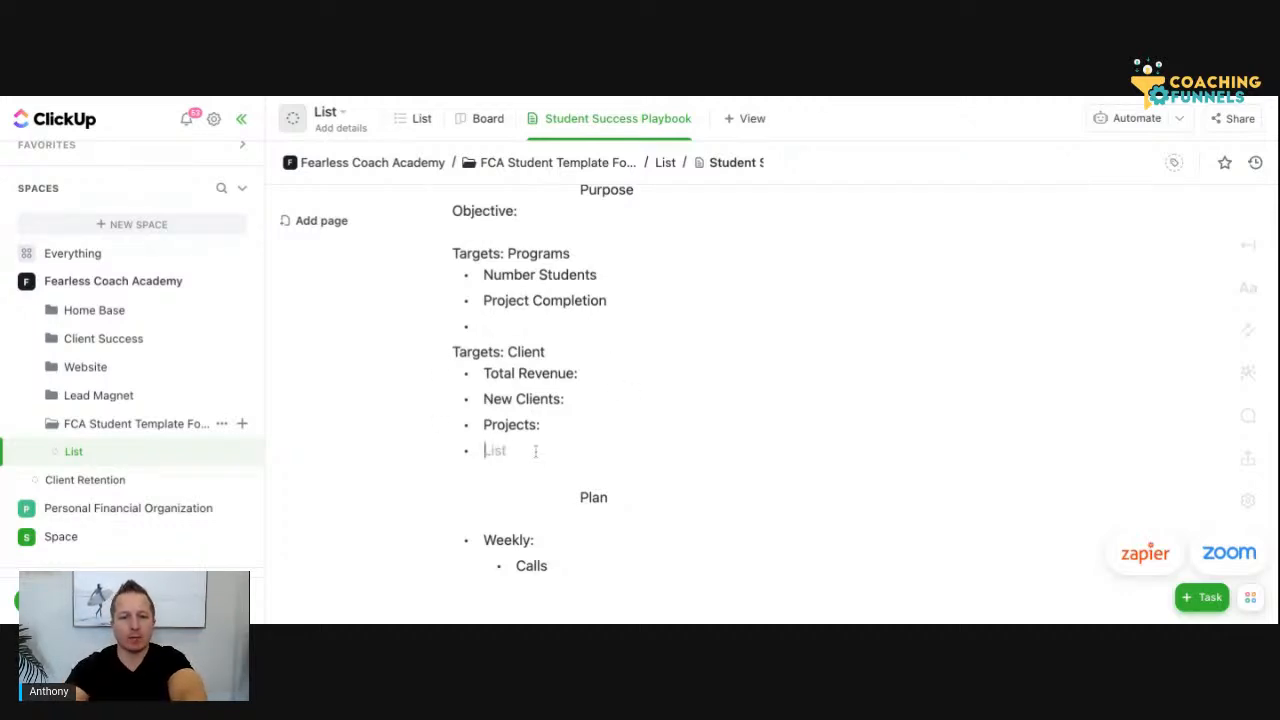
{"action": "key", "text": "BackSpace"}
{"action": "left_click", "coordinate": [484, 427]}
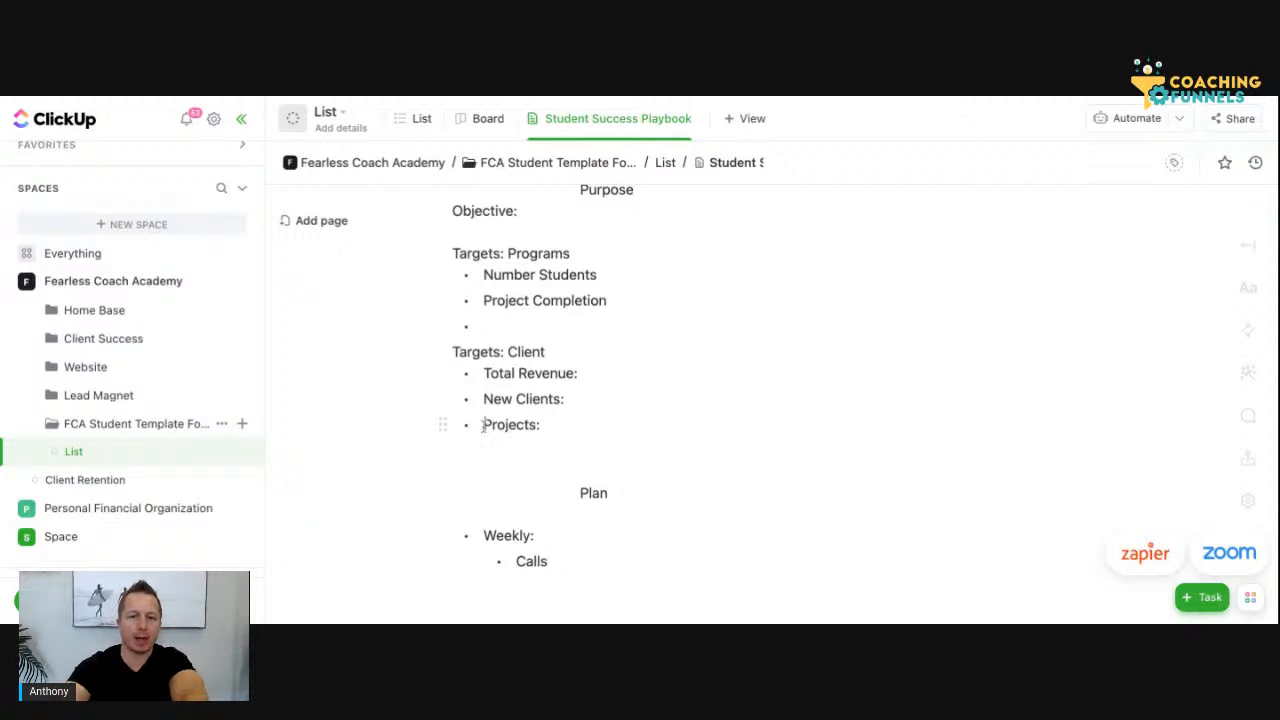
{"action": "key", "text": "Return"}
{"action": "key", "text": "Up"}
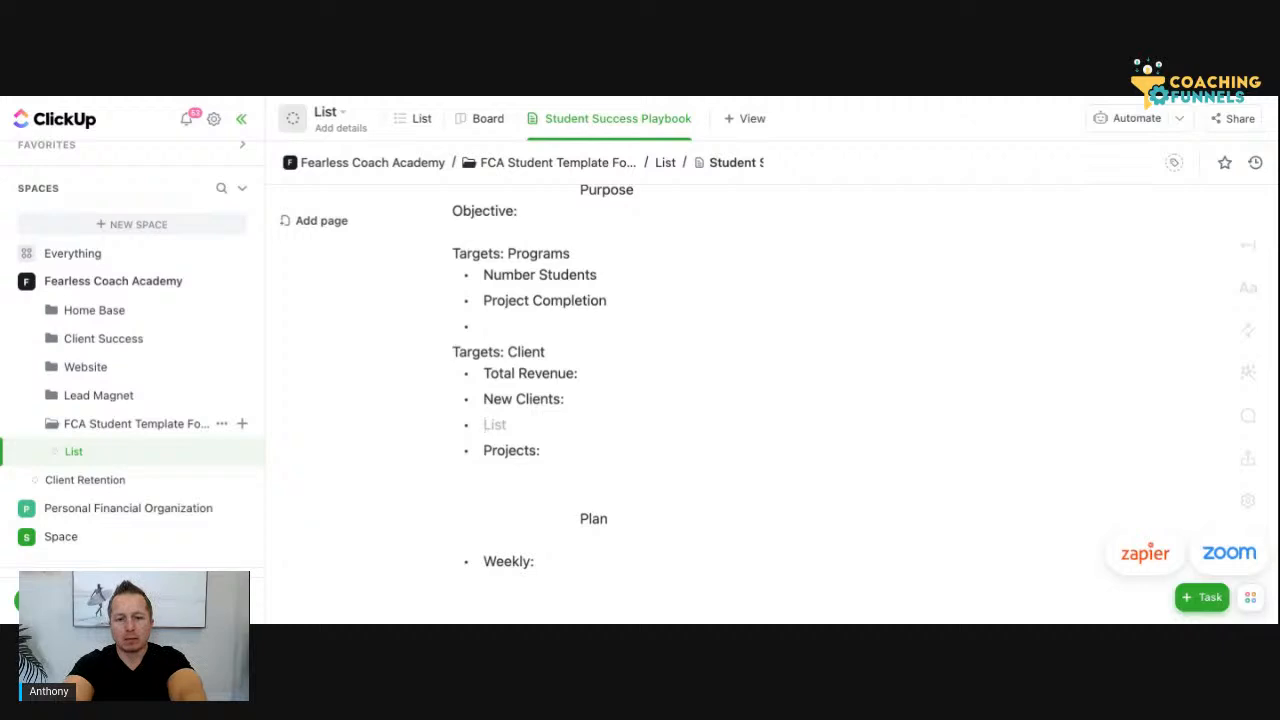
{"action": "type", "text": "KAA"}
{"action": "key", "text": "BackSpace"}
{"action": "type", "text": "Score"}
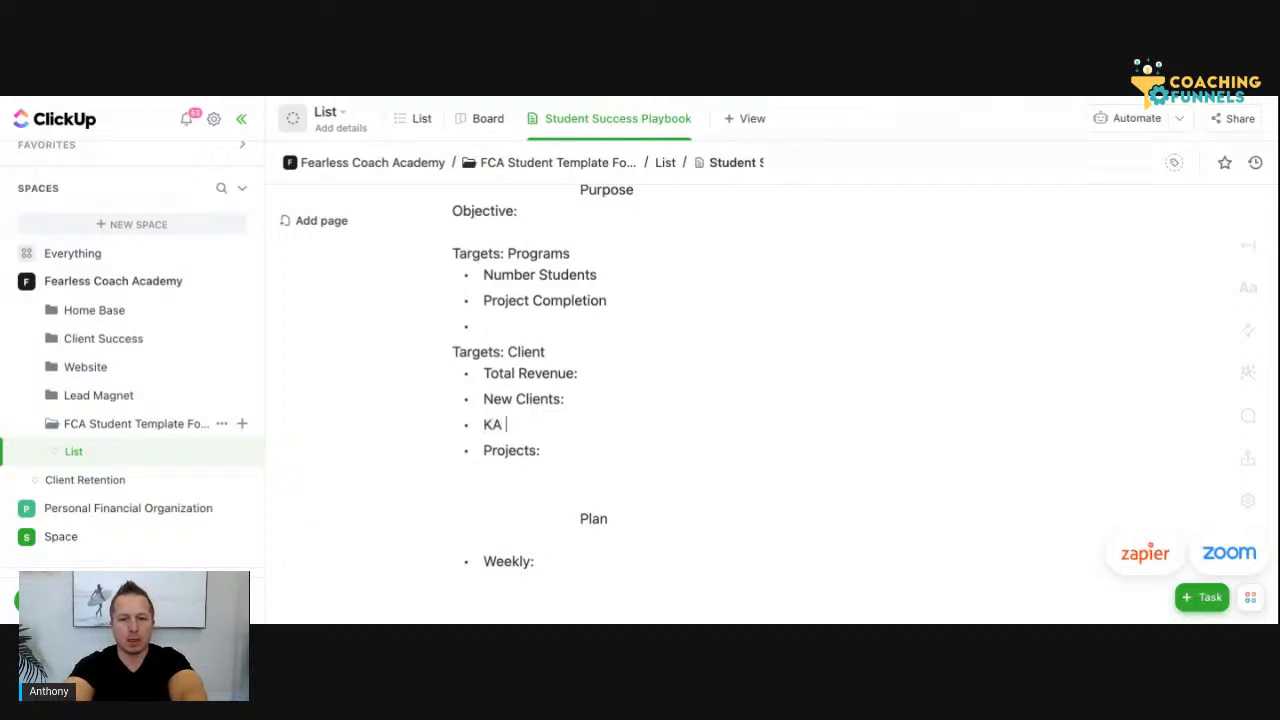
{"action": "type", "text": ":"}
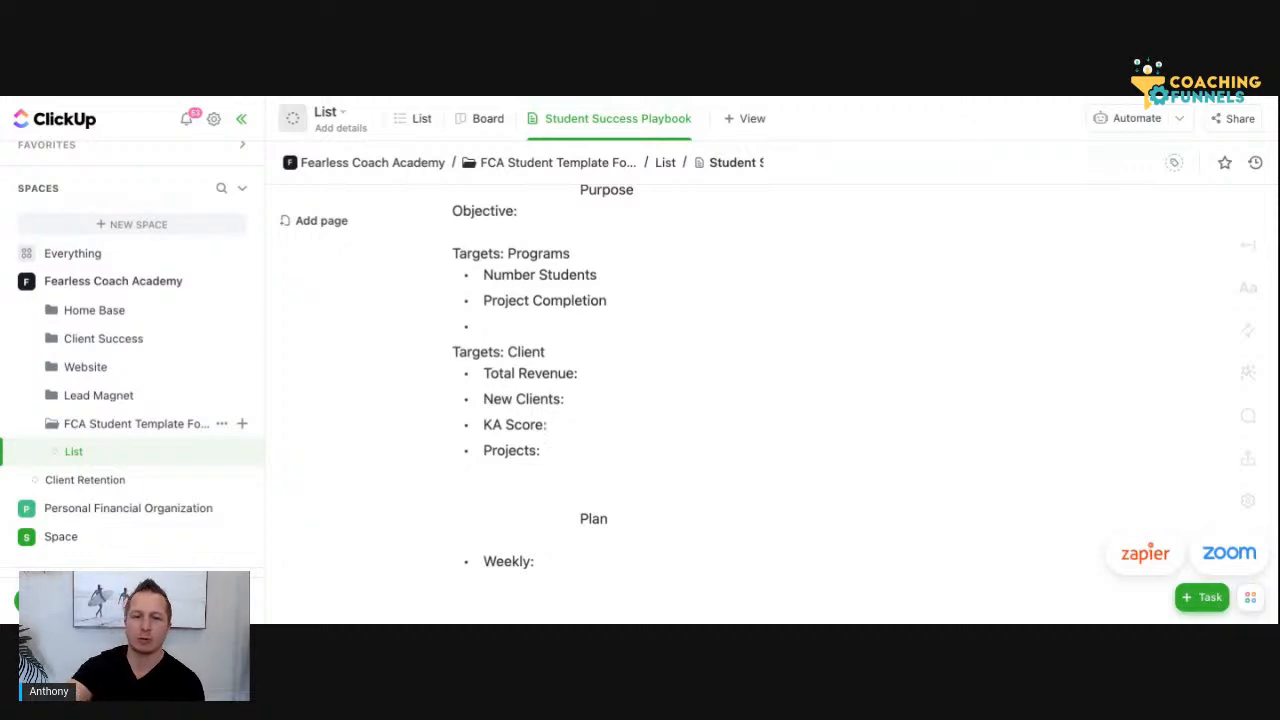
Fill the empty bullet below "Project Completion" under "Targets: Programs" with "Program KA Score:"
{"action": "scroll", "coordinate": [606, 466], "scroll_direction": "down", "scroll_amount": 1}
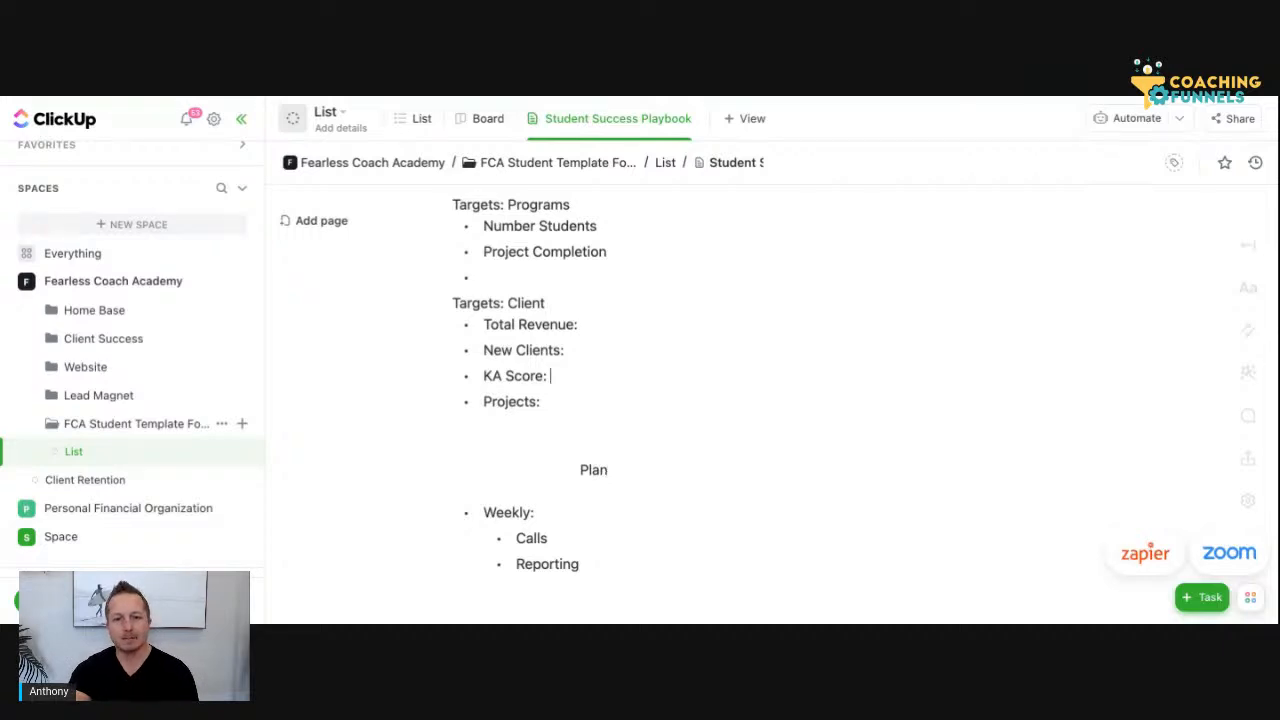
{"action": "left_click", "coordinate": [566, 277]}
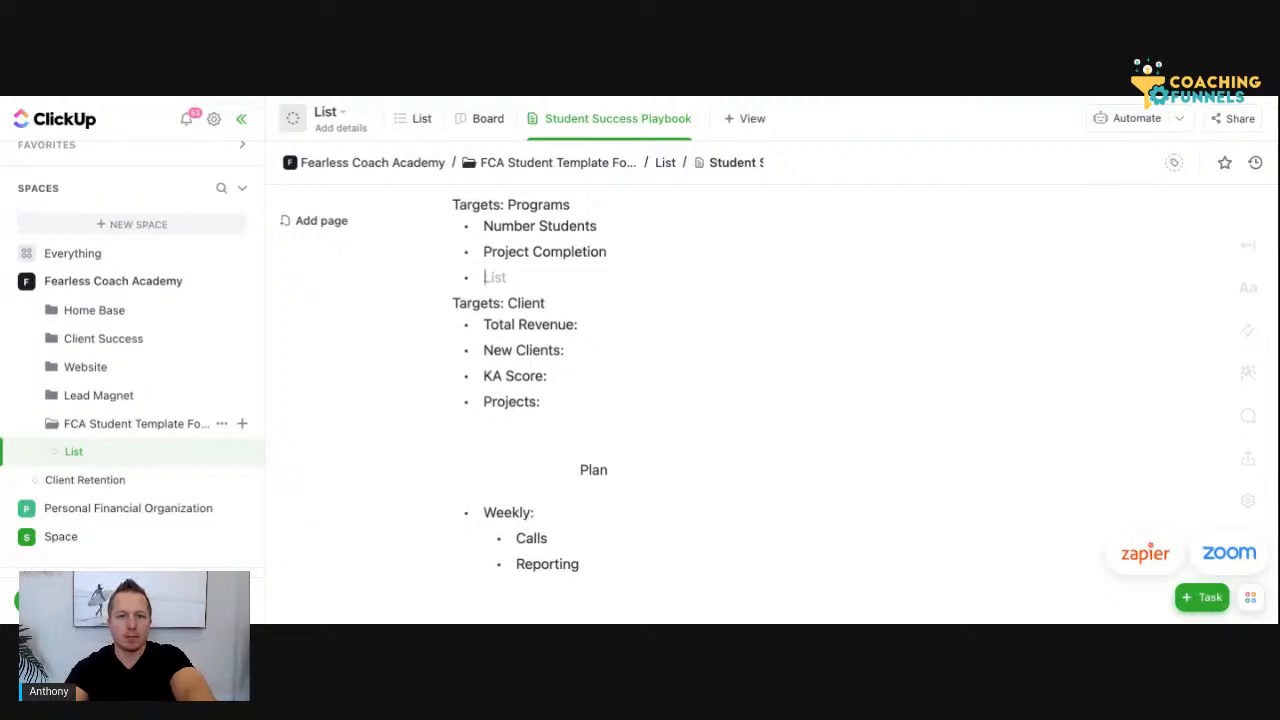
{"action": "type", "text": "P"}
{"action": "type", "text": "orj"}
{"action": "key", "text": "BackSpace"}
{"action": "key", "text": "BackSpace"}
{"action": "key", "text": "BackSpace"}
{"action": "type", "text": "rogram KS"}
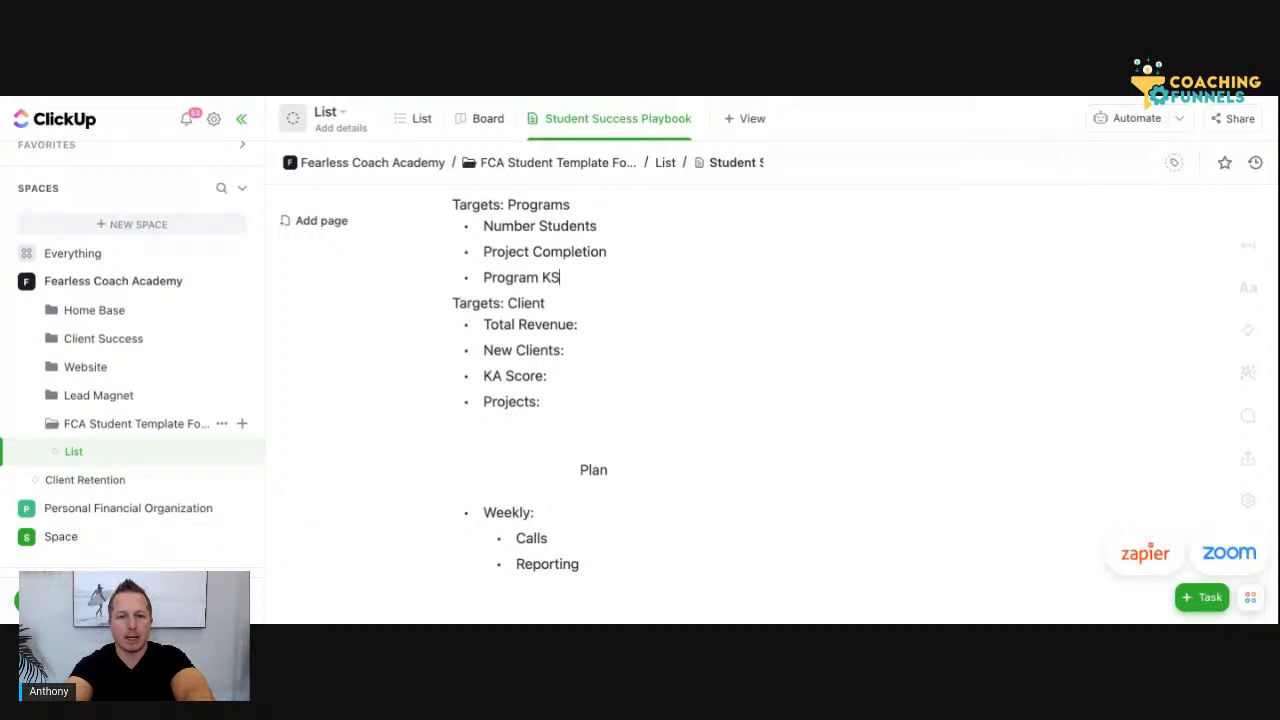
{"action": "key", "text": "BackSpace"}
{"action": "type", "text": "A "}
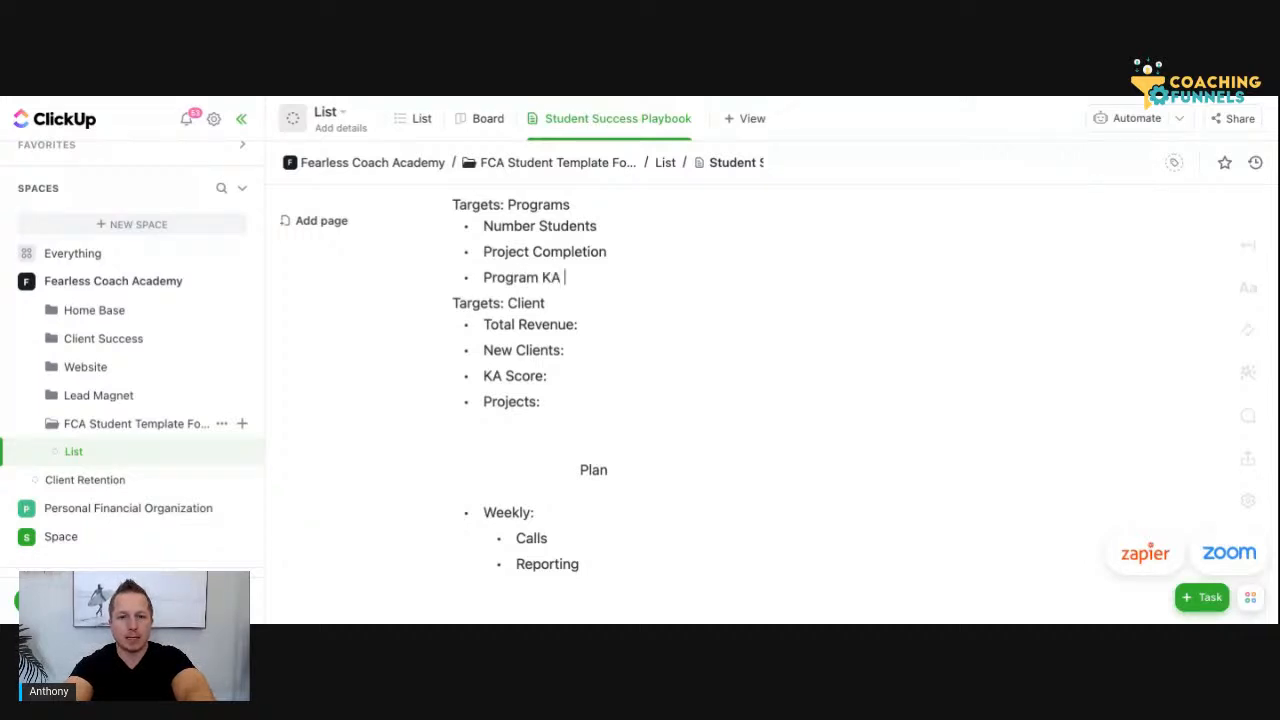
{"action": "type", "text": "SCore"}
{"action": "key", "text": "BackSpace"}
{"action": "key", "text": "BackSpace"}
{"action": "key", "text": "BackSpace"}
{"action": "key", "text": "BackSpace"}
{"action": "type", "text": "creo"}
{"action": "key", "text": "BackSpace"}
{"action": "key", "text": "BackSpace"}
{"action": "key", "text": "BackSpace"}
{"action": "type", "text": "ore:"}
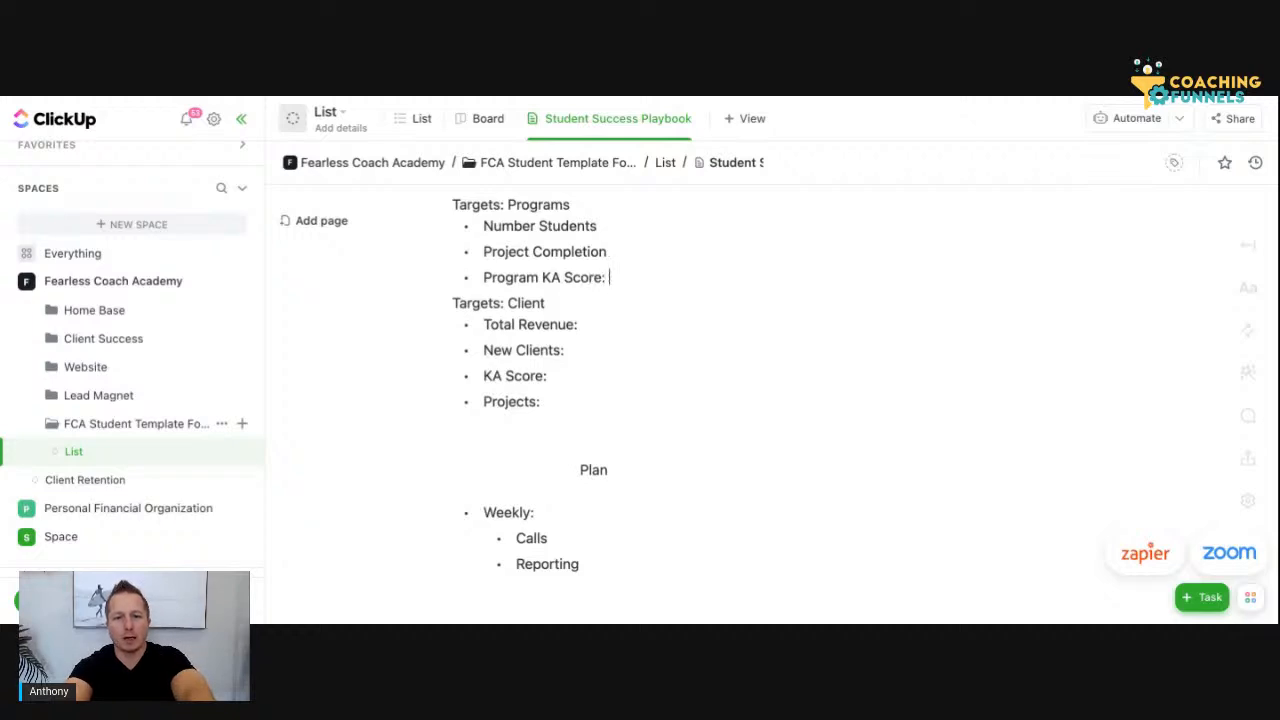
{"action": "left_click", "coordinate": [620, 252]}
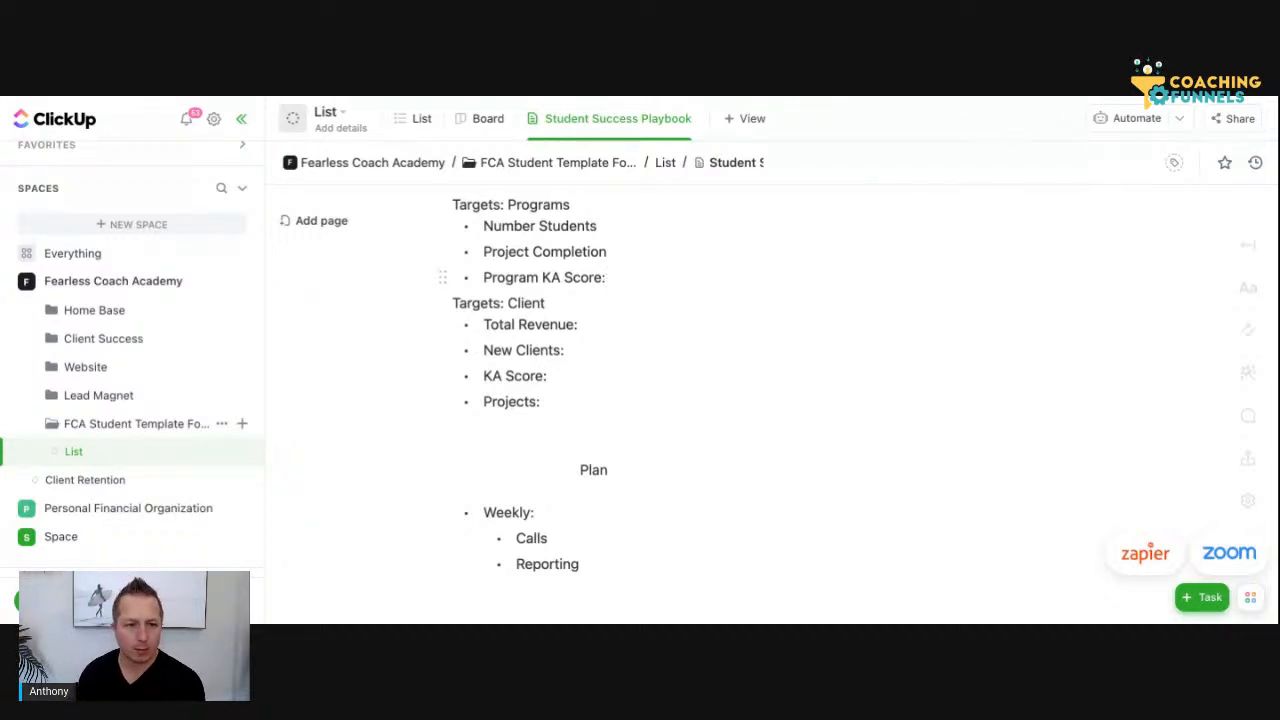
Complete the unfinished last line of the Plays section so it reads "Quarterly Report"
{"action": "scroll", "coordinate": [608, 400], "scroll_direction": "down", "scroll_amount": 15}
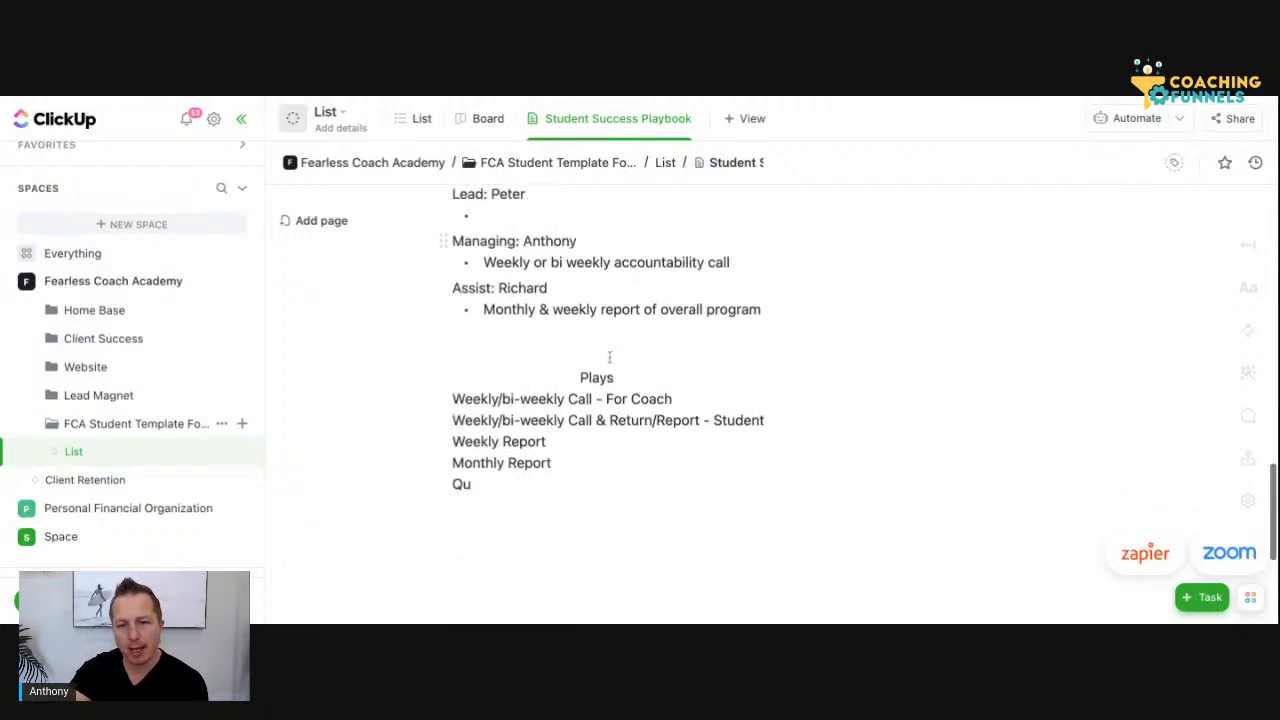
{"action": "type", "text": "arte;ly"}
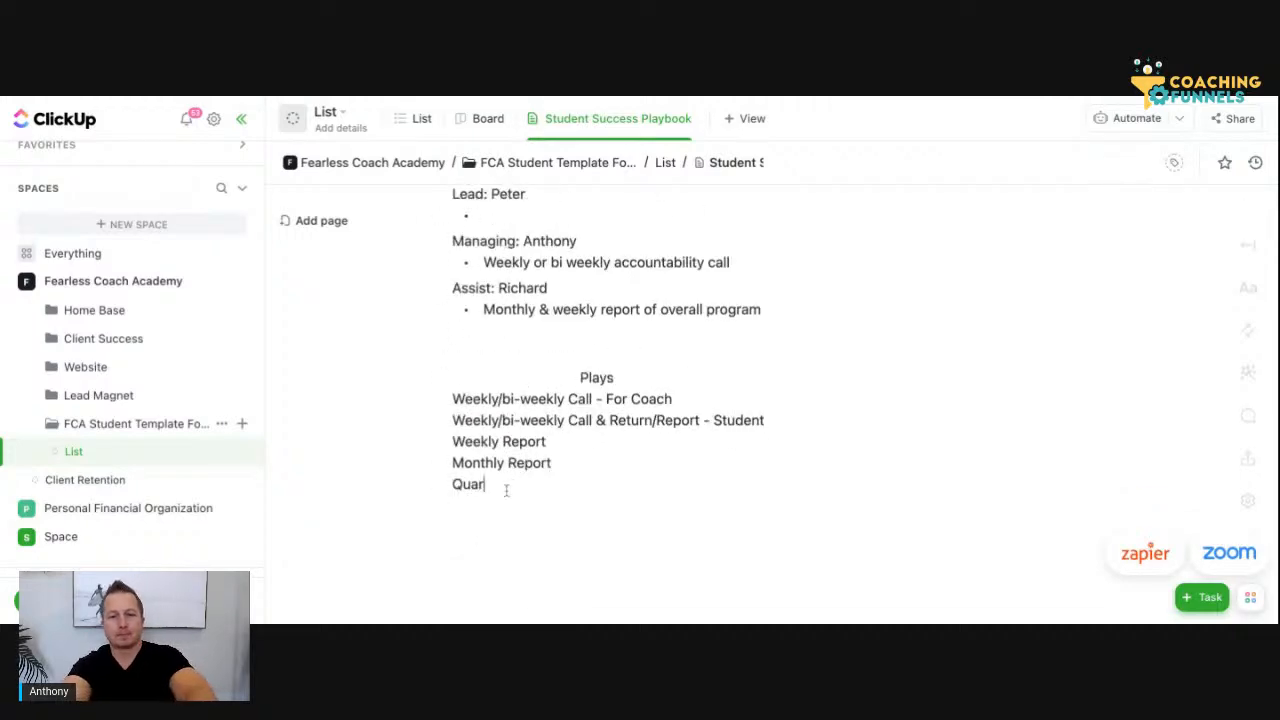
{"action": "key", "text": "BackSpace"}
{"action": "key", "text": "BackSpace"}
{"action": "key", "text": "BackSpace"}
{"action": "key", "text": "BackSpace"}
{"action": "key", "text": "BackSpace"}
{"action": "type", "text": "erly "}
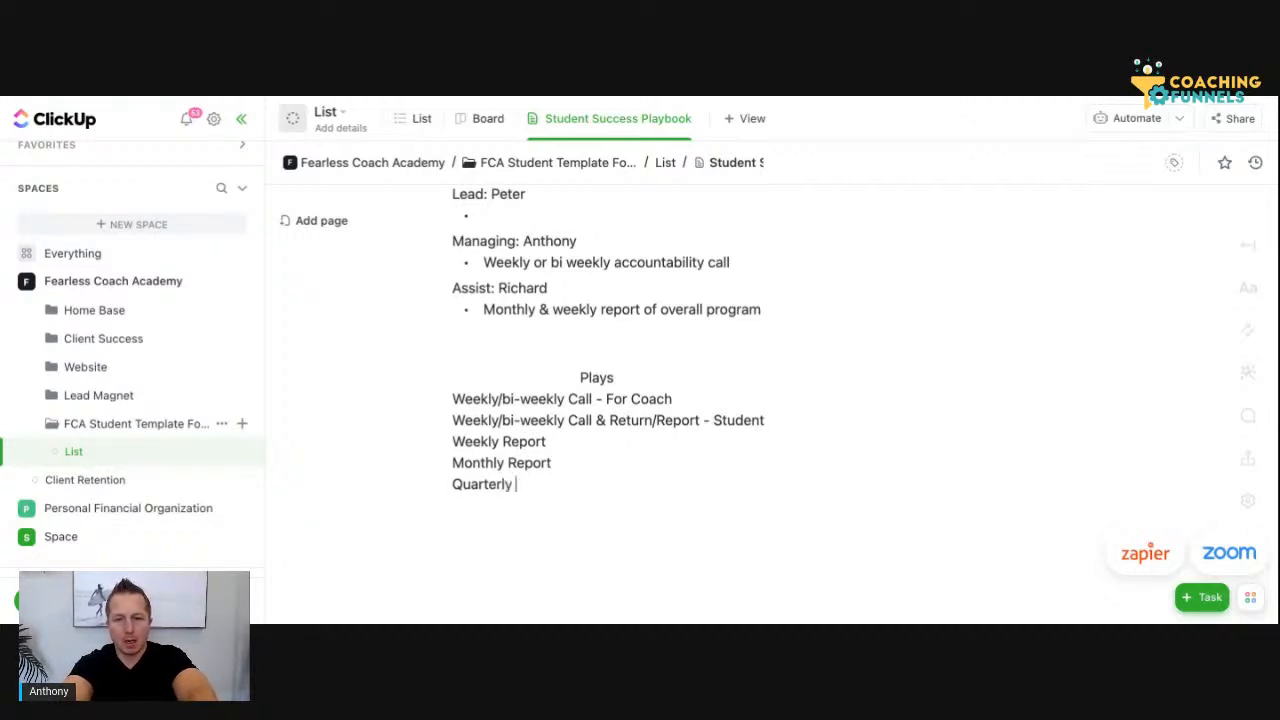
{"action": "type", "text": "Report"}
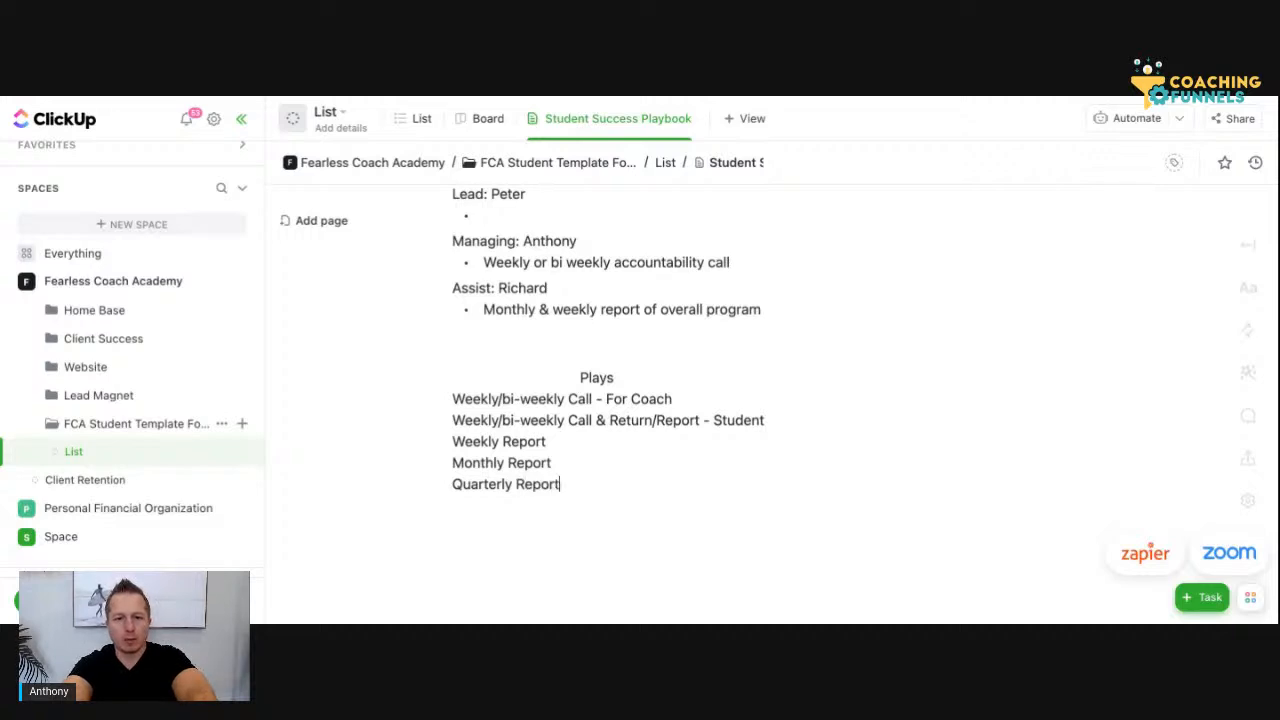
Add a "Quarterly Workshop" line below "Quarterly Report" in the Plays section
{"action": "key", "text": "Return"}
{"action": "type", "text": "Quartelry"}
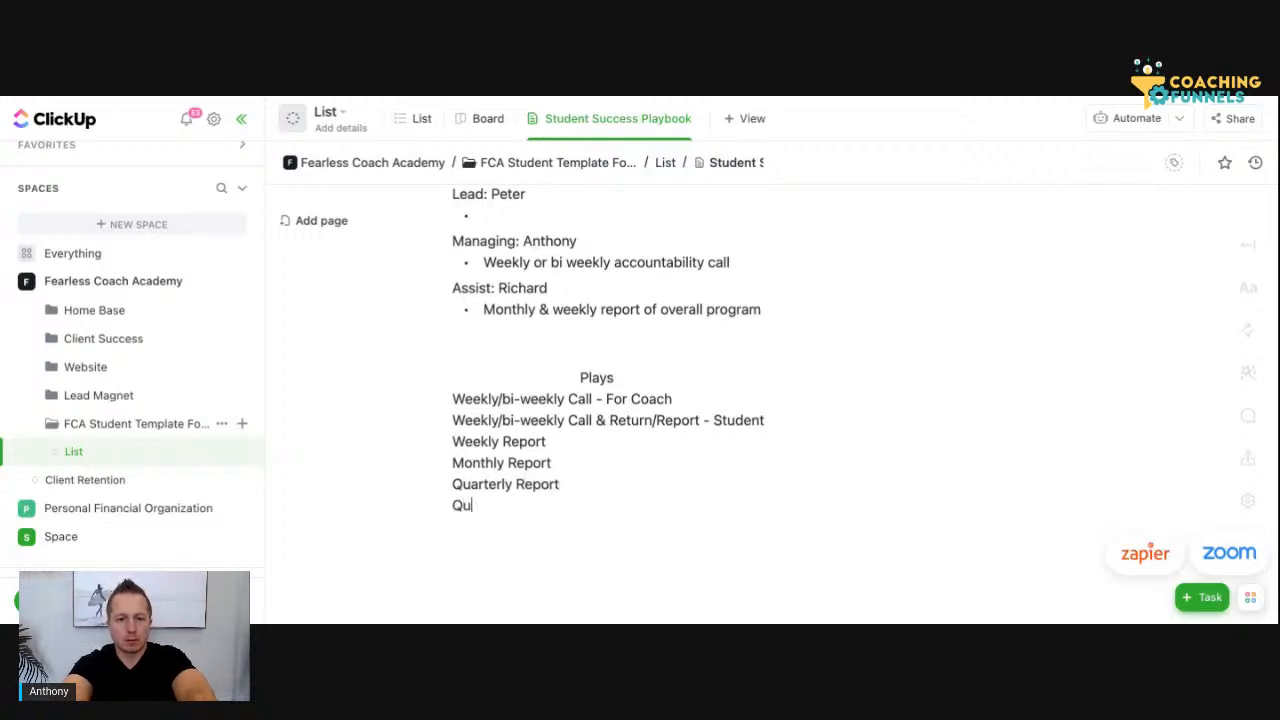
{"action": "key", "text": "BackSpace"}
{"action": "key", "text": "BackSpace"}
{"action": "key", "text": "BackSpace"}
{"action": "key", "text": "BackSpace"}
{"action": "key", "text": "BackSpace"}
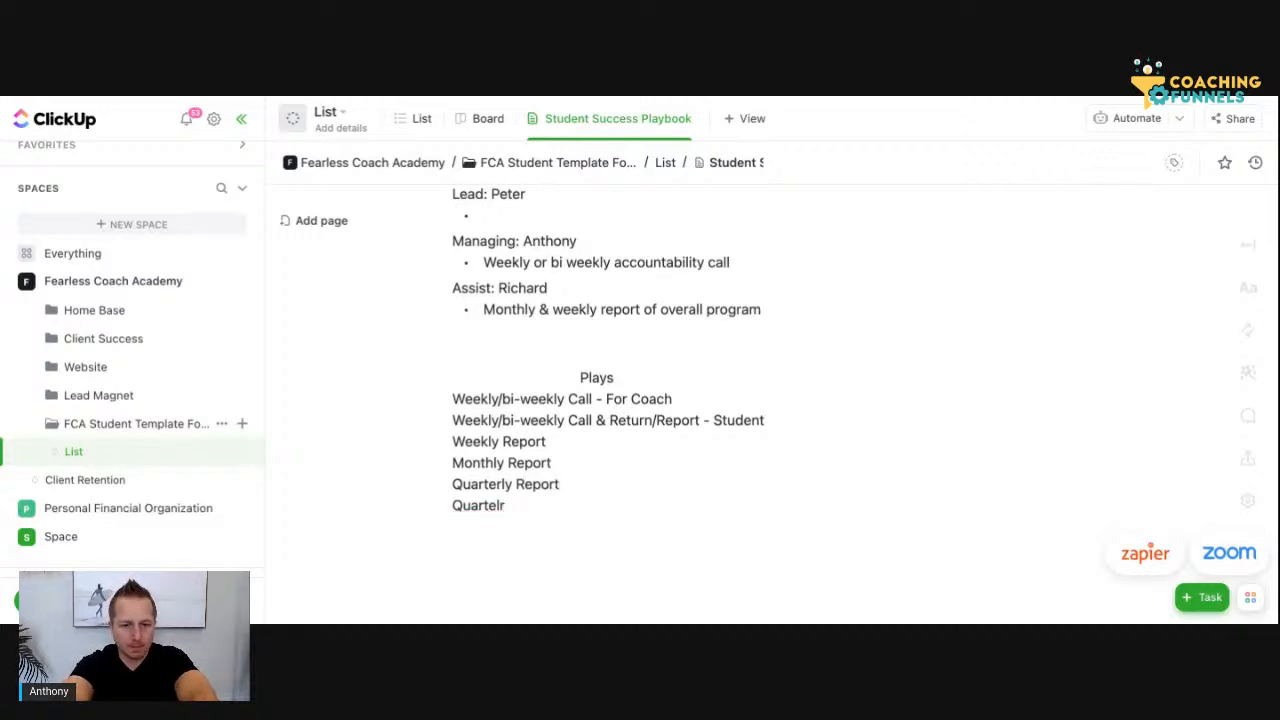
{"action": "type", "text": "erly "}
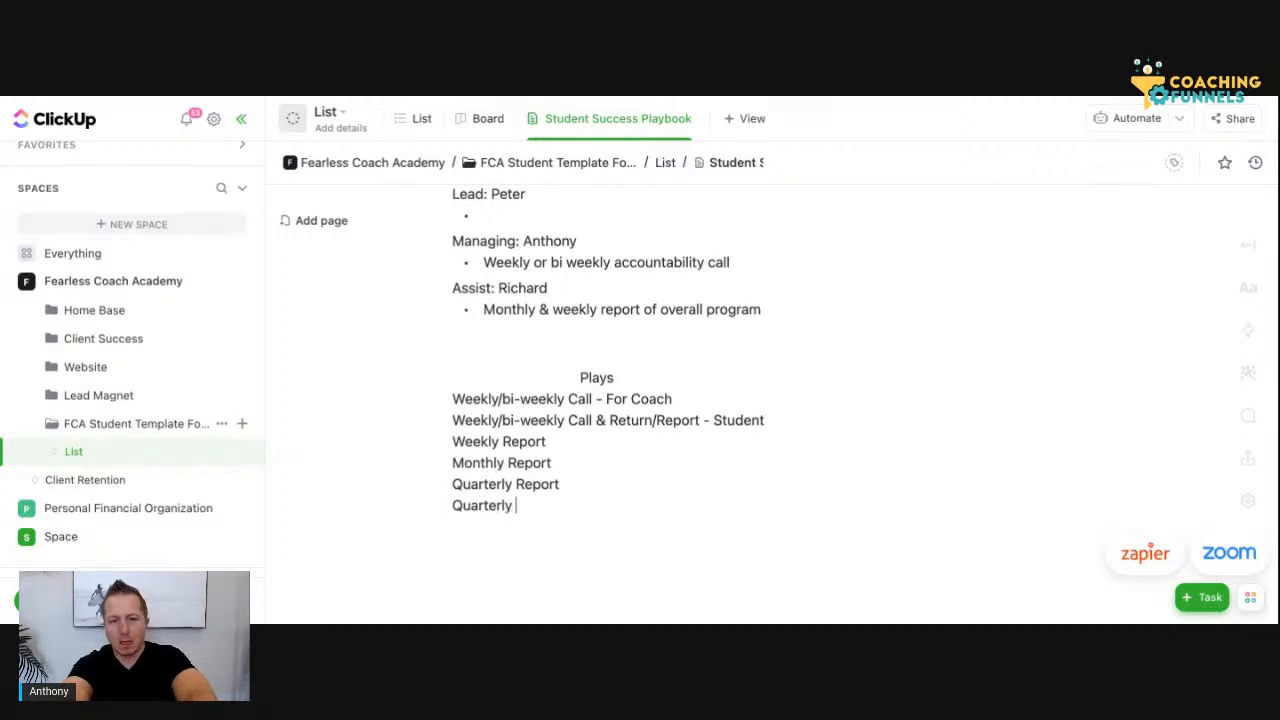
{"action": "type", "text": "Workshop"}
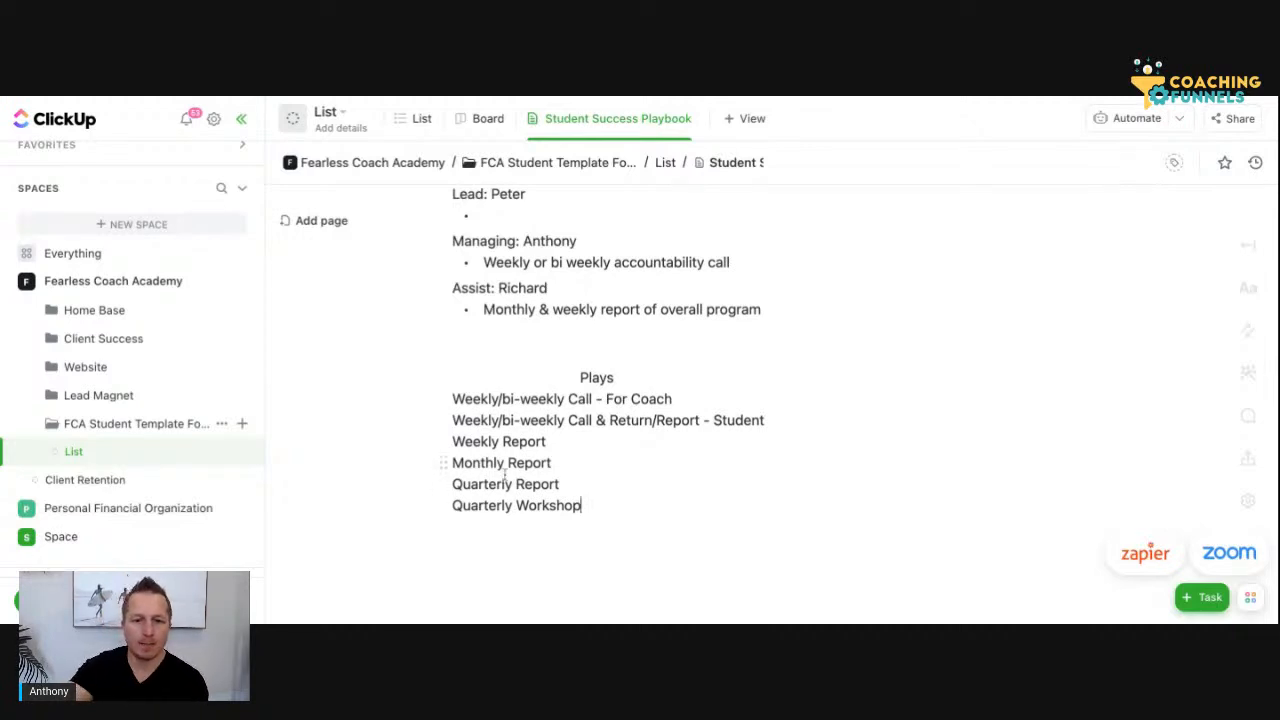
Insert a "Monthly Review" line between "Monthly Report" and "Quarterly Report" in the Plays section
{"action": "left_click", "coordinate": [560, 464]}
{"action": "key", "text": "Return"}
{"action": "type", "text": "Monthly Review"}
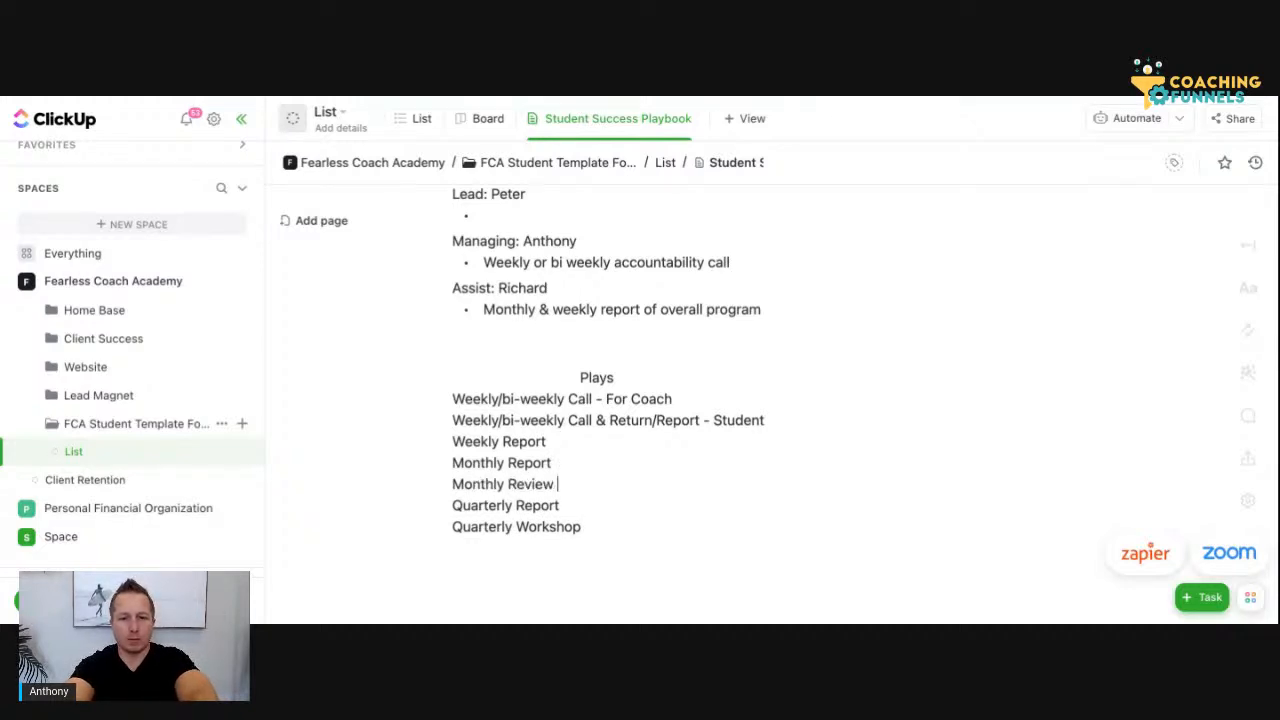
{"action": "left_click", "coordinate": [585, 432]}
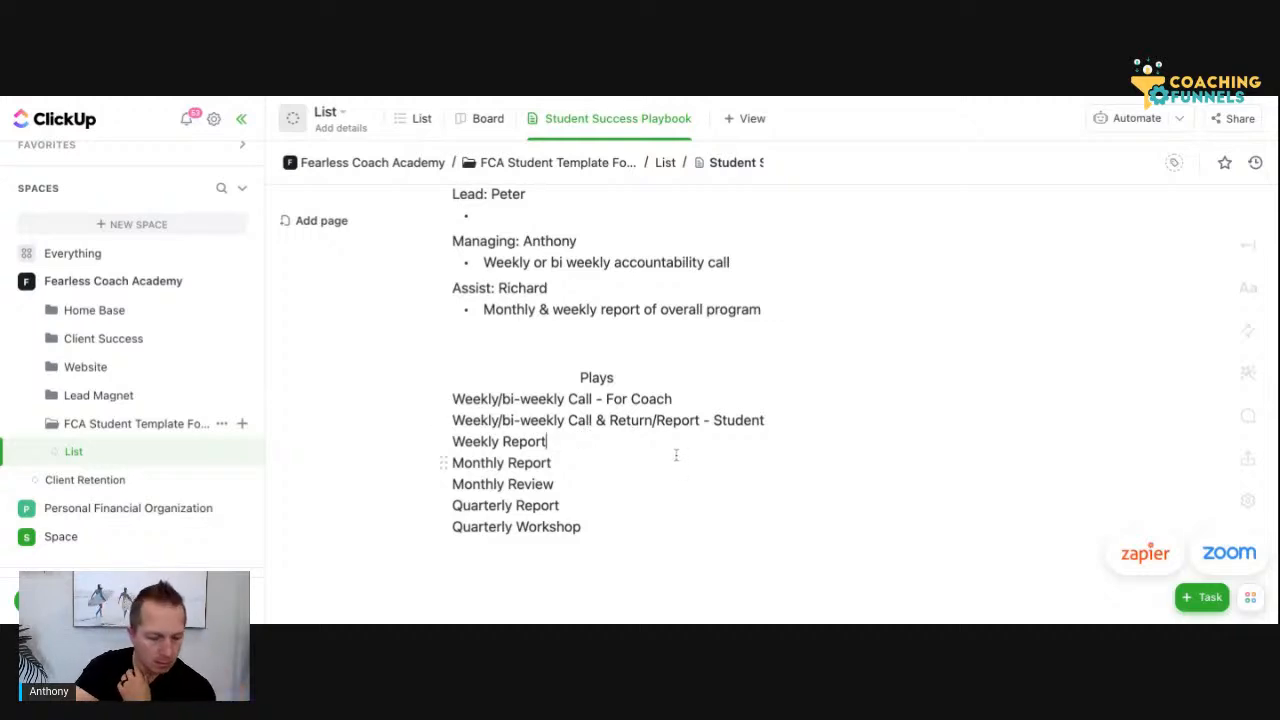
Pin the Student Success Playbook doc view in the list's row of views
{"action": "scroll", "coordinate": [589, 491], "scroll_direction": "down", "scroll_amount": 1}
{"action": "scroll", "coordinate": [589, 491], "scroll_direction": "up", "scroll_amount": 5}
{"action": "scroll", "coordinate": [589, 491], "scroll_direction": "up", "scroll_amount": 10}
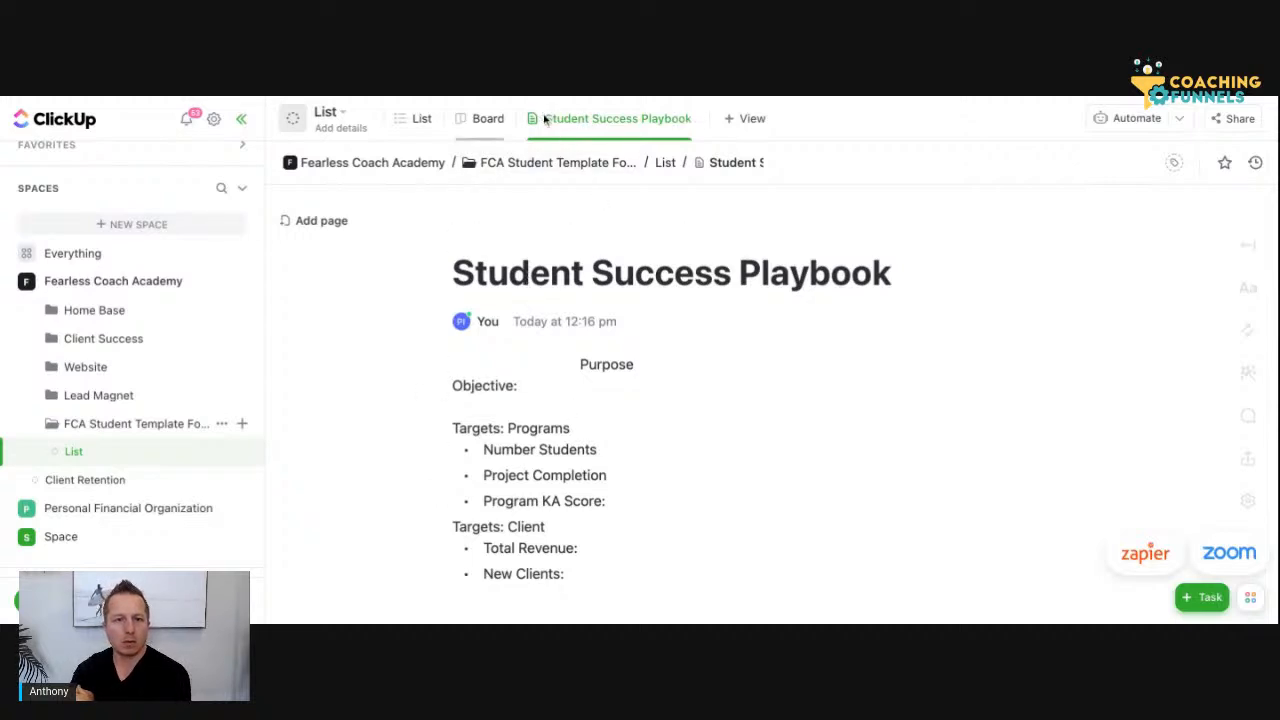
{"action": "left_click", "coordinate": [690, 119]}
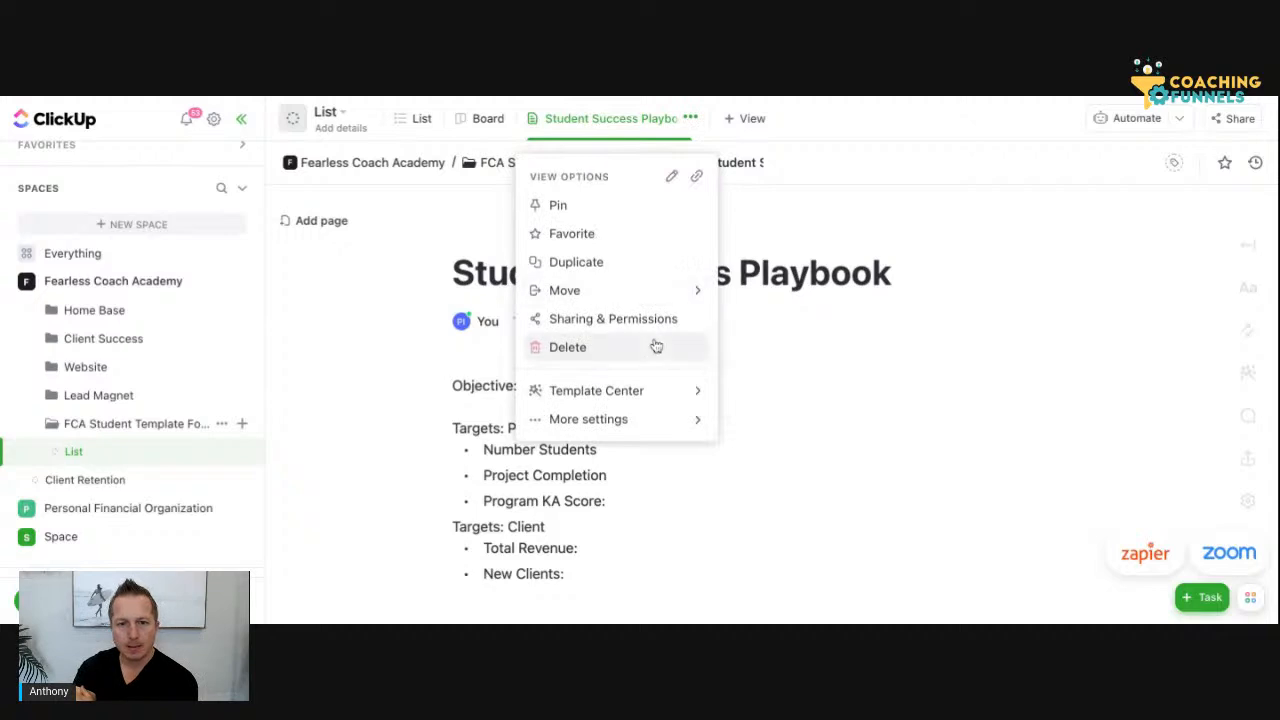
{"action": "left_click", "coordinate": [666, 210]}
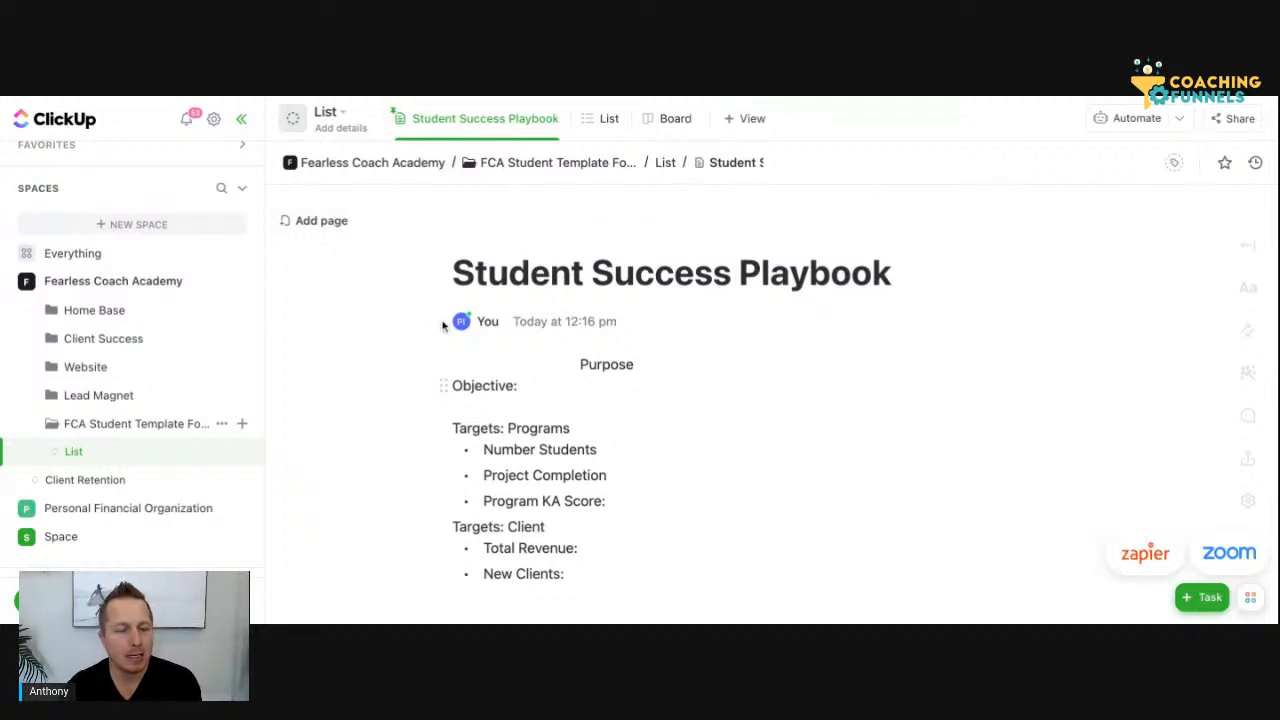
Try to rename the list inside the FCA Student Template folder to "Todo's & Recurring"
{"action": "scroll", "coordinate": [443, 325], "scroll_direction": "down", "scroll_amount": 1}
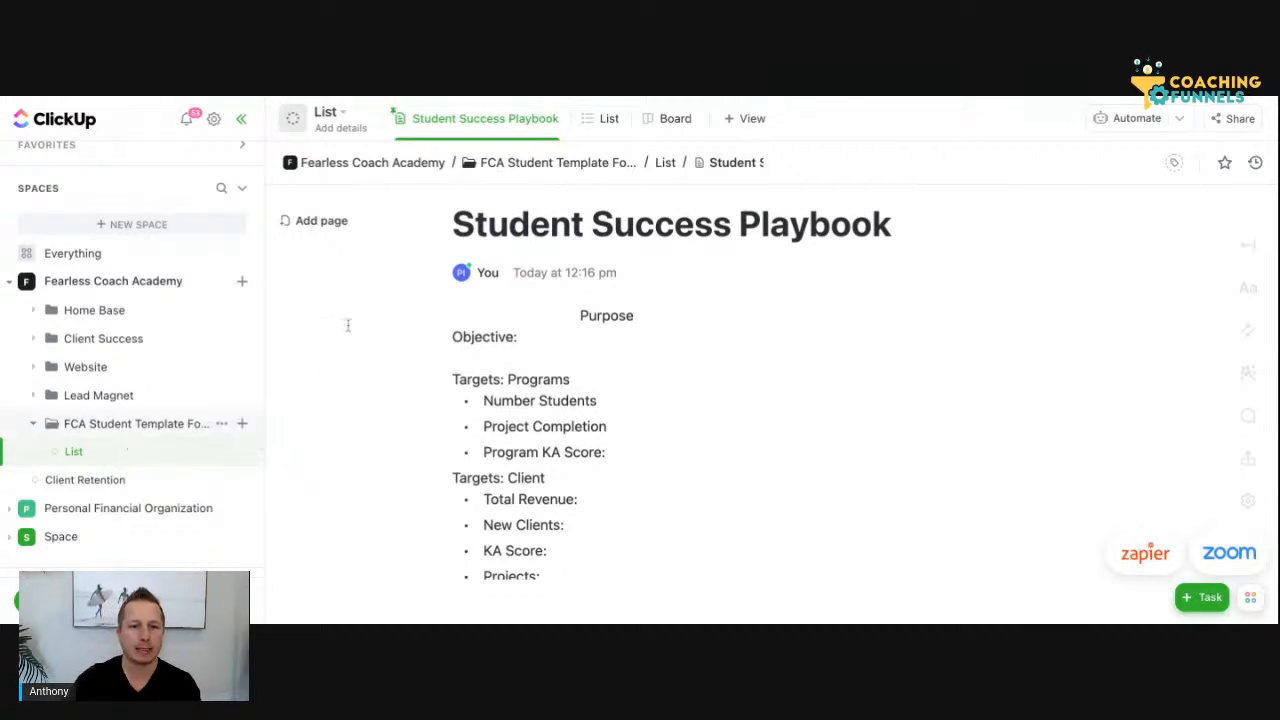
{"action": "left_click", "coordinate": [245, 452]}
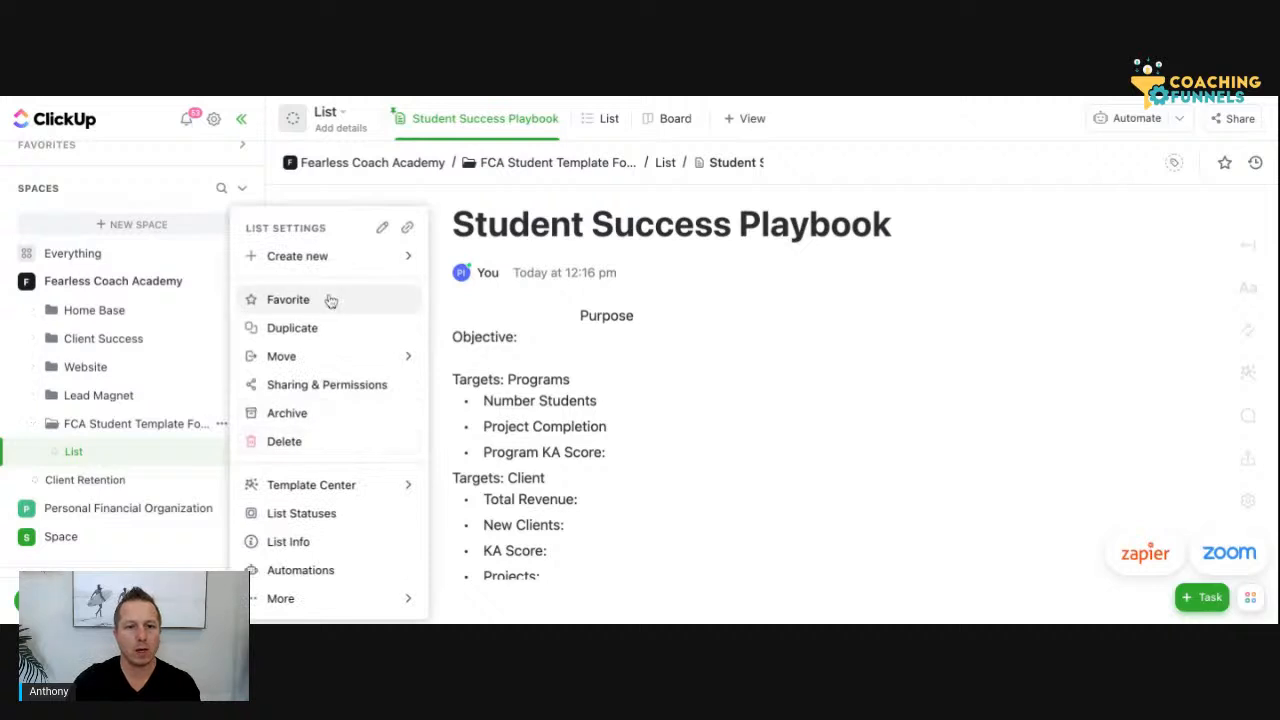
{"action": "left_click", "coordinate": [382, 227]}
{"action": "key", "text": "BackSpace"}
{"action": "key", "text": "BackSpace"}
{"action": "key", "text": "BackSpace"}
{"action": "key", "text": "BackSpace"}
{"action": "type", "text": "Todo's "}
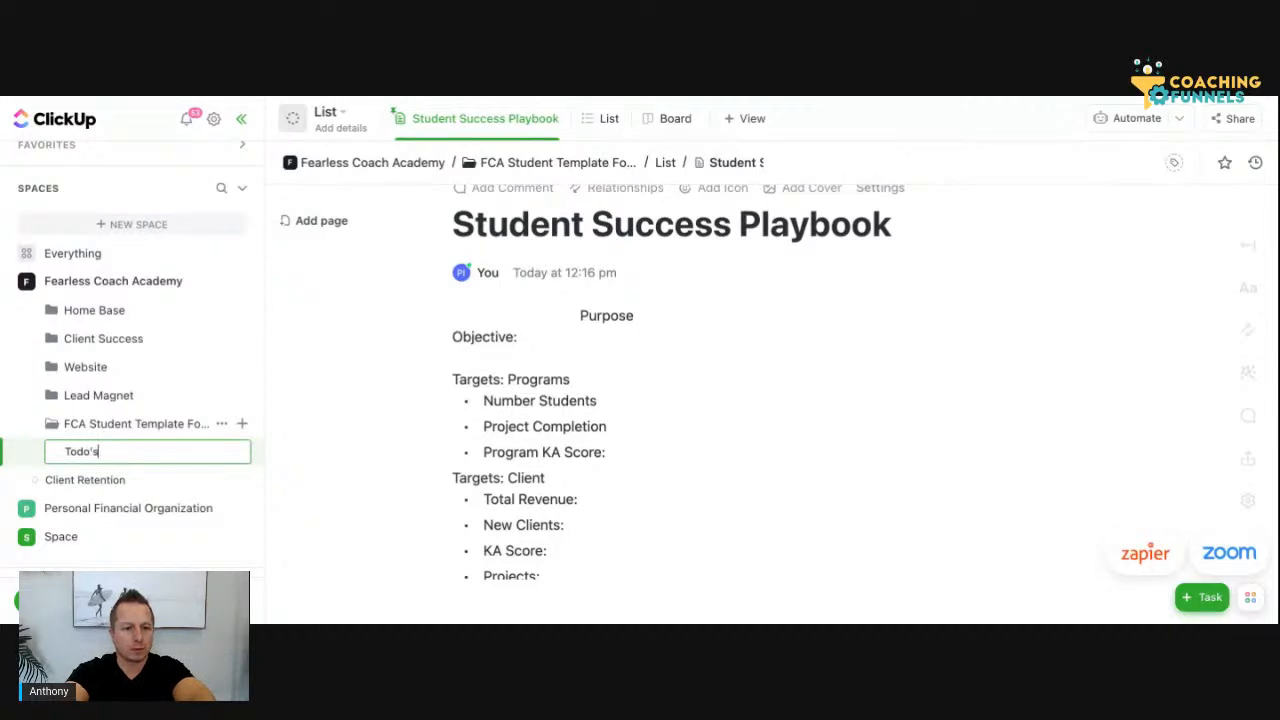
{"action": "type", "text": "& Re"}
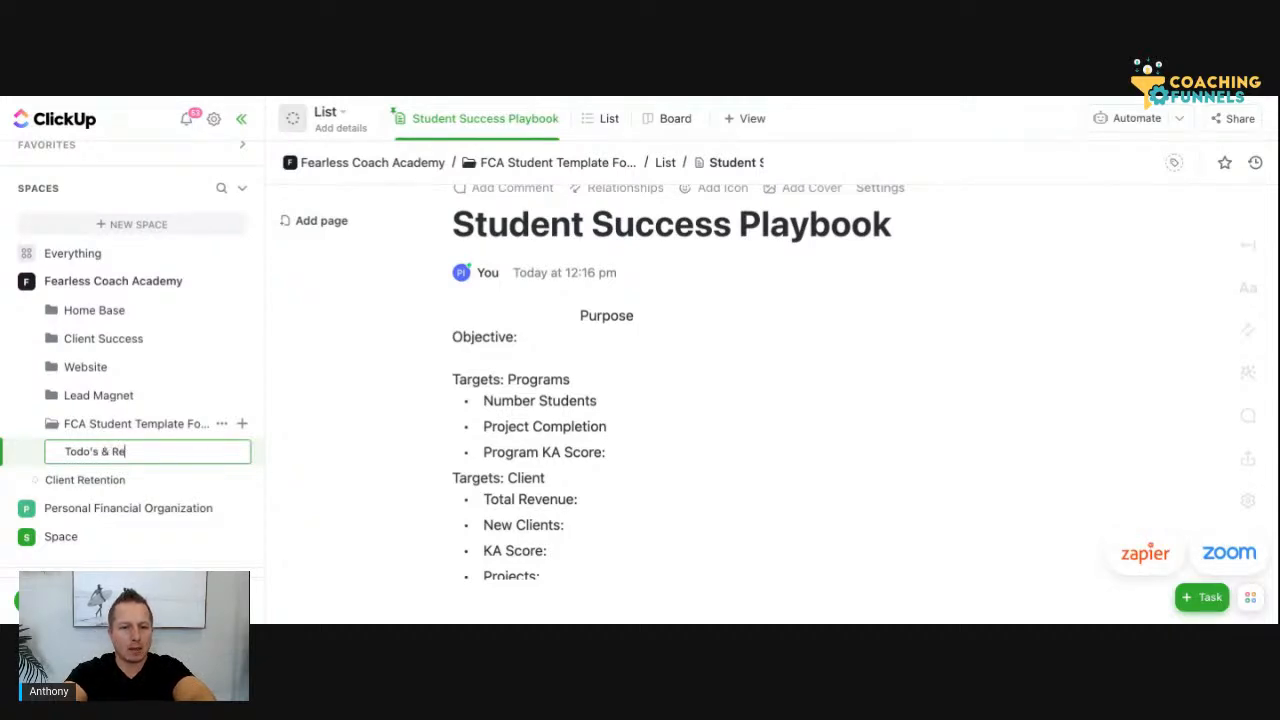
{"action": "type", "text": "curring"}
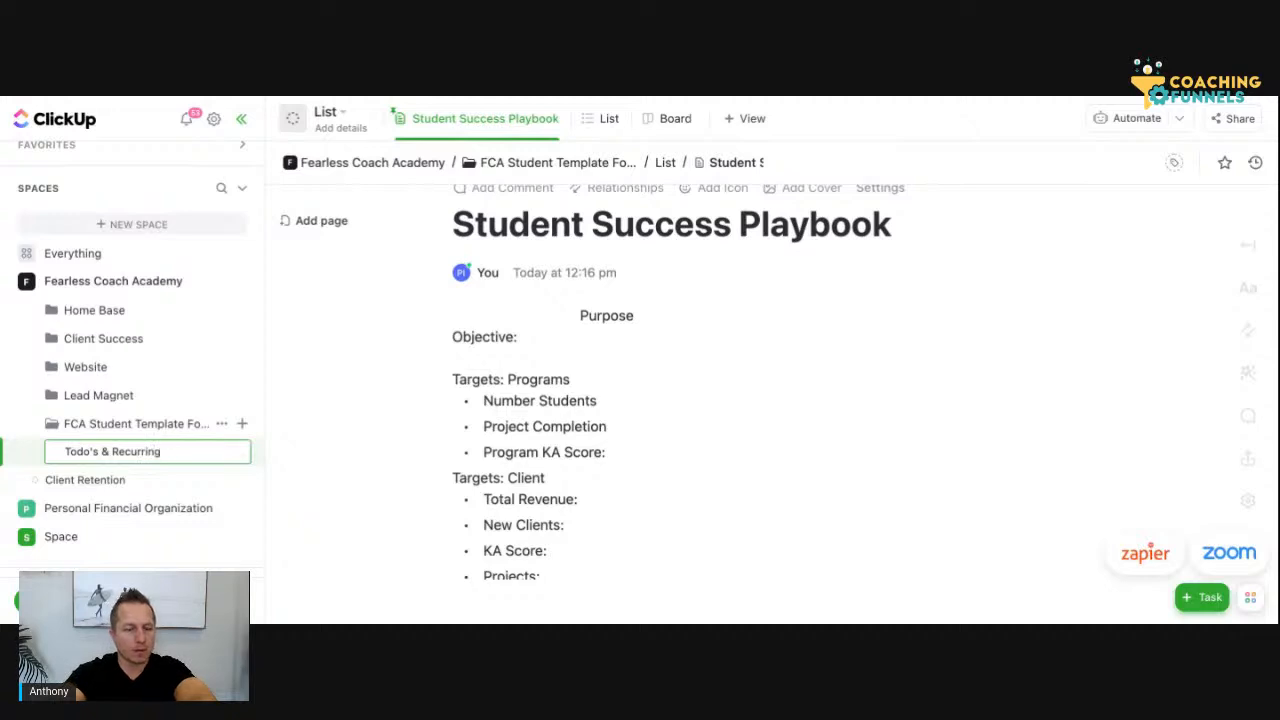
{"action": "key", "text": "Return"}
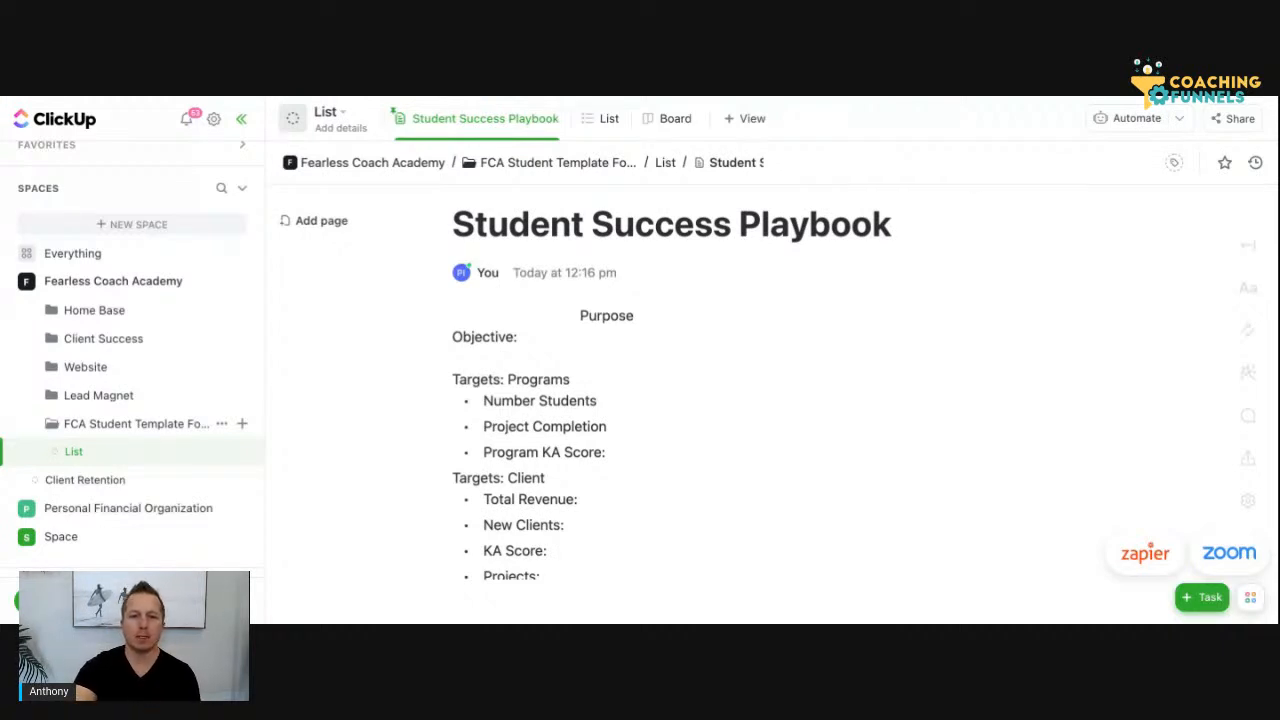
Insert a "Todo's & Recurring" line at the start of the Plays section, above "Weekly/bi-weekly Call - For Coach"
{"action": "scroll", "coordinate": [720, 452], "scroll_direction": "down", "scroll_amount": 10}
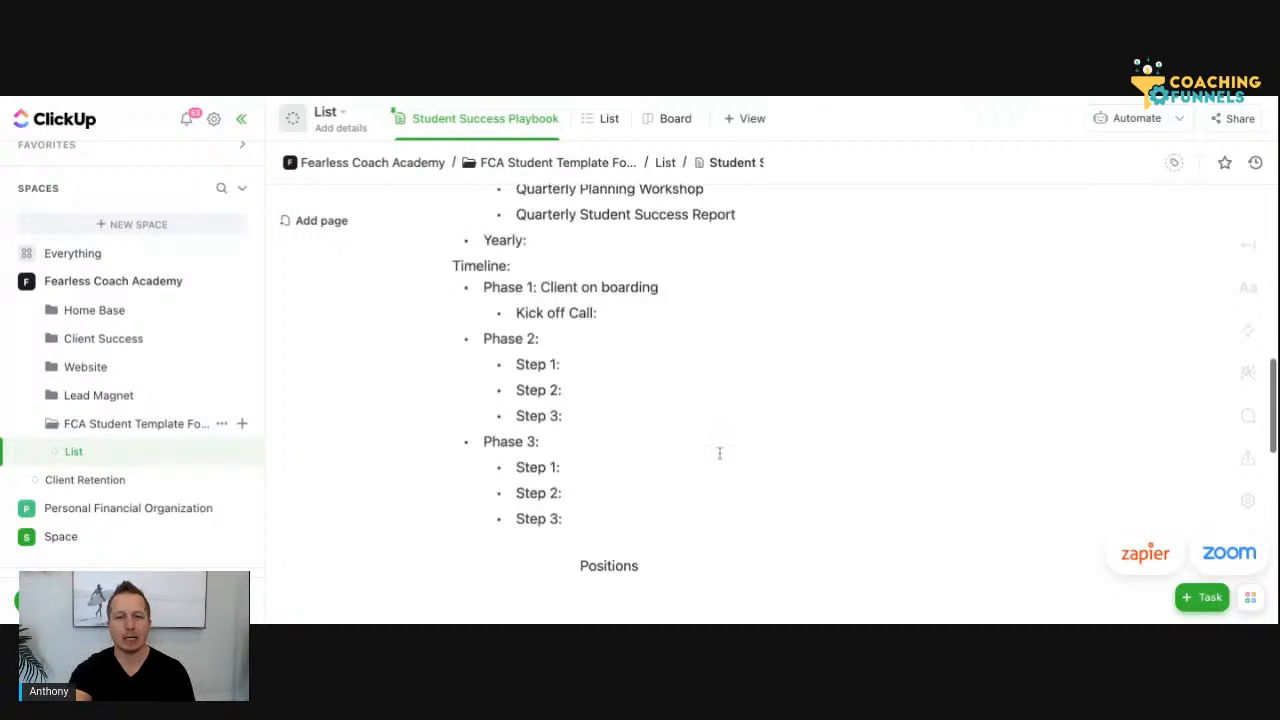
{"action": "scroll", "coordinate": [720, 452], "scroll_direction": "down", "scroll_amount": 5}
{"action": "left_click", "coordinate": [662, 440]}
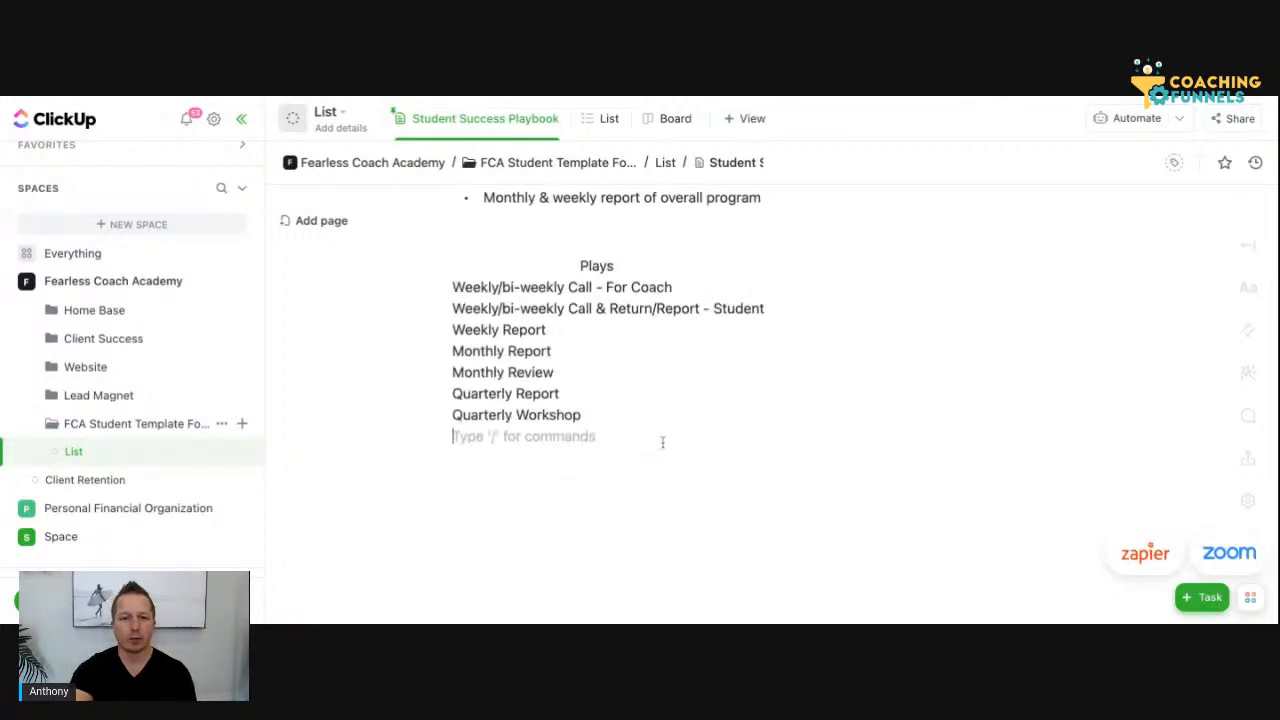
{"action": "left_click", "coordinate": [463, 290]}
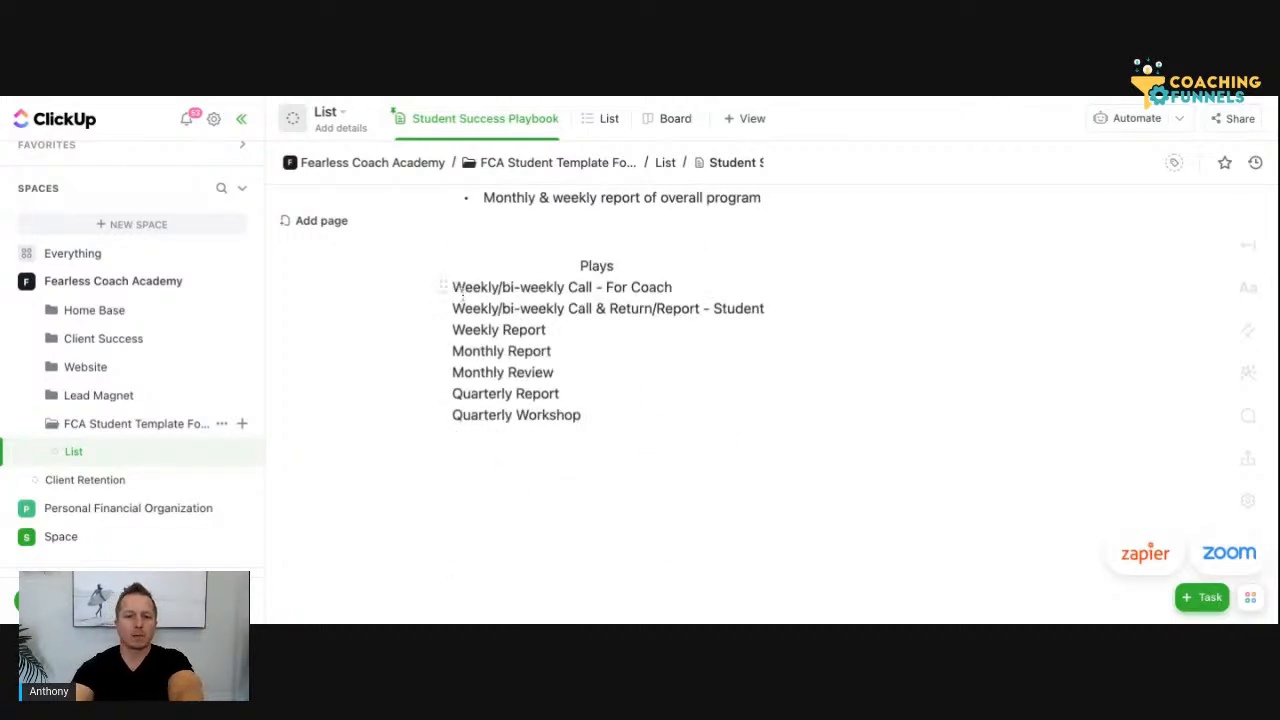
{"action": "key", "text": "Return"}
{"action": "key", "text": "Up"}
{"action": "type", "text": "Todo's "}
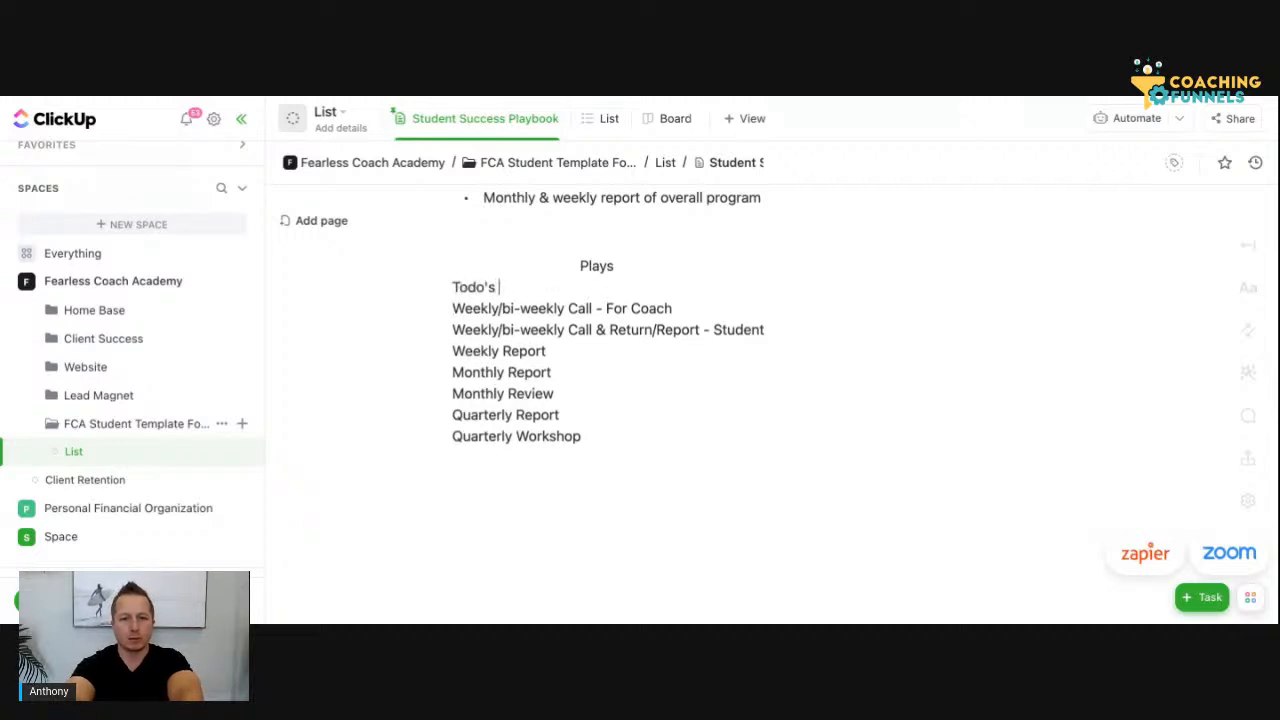
{"action": "type", "text": "&"}
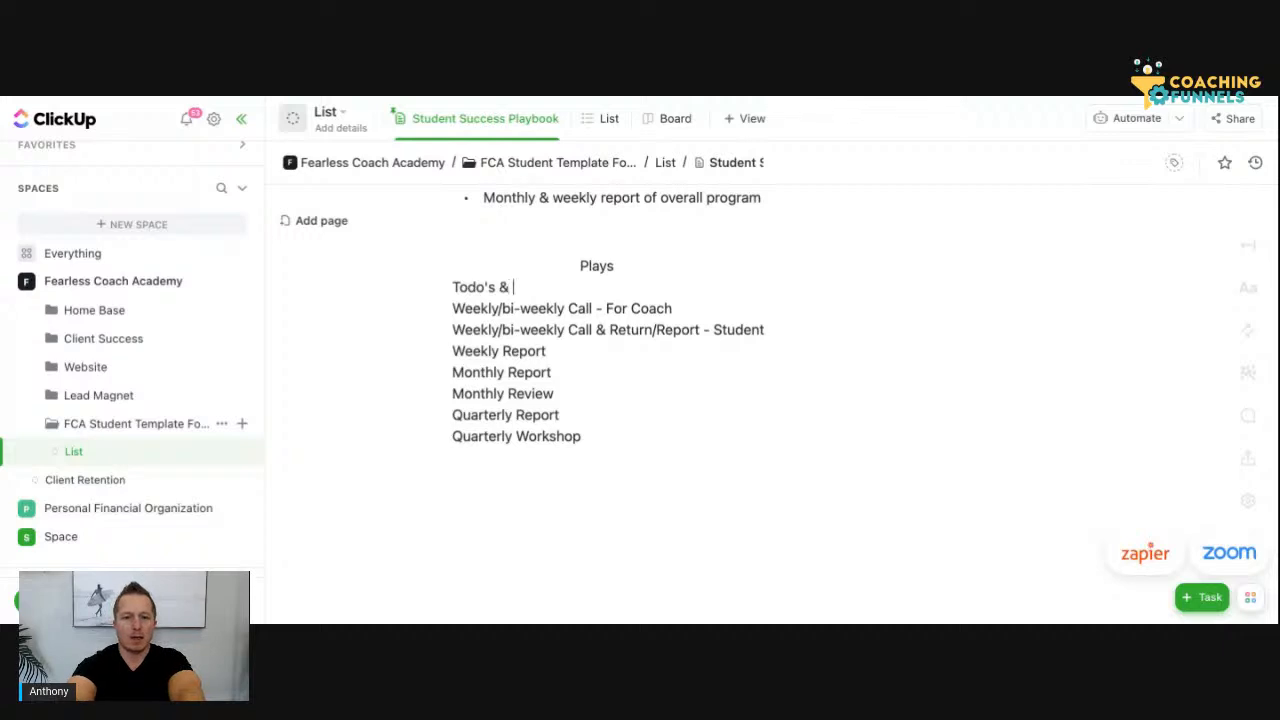
{"action": "type", "text": " Recurring"}
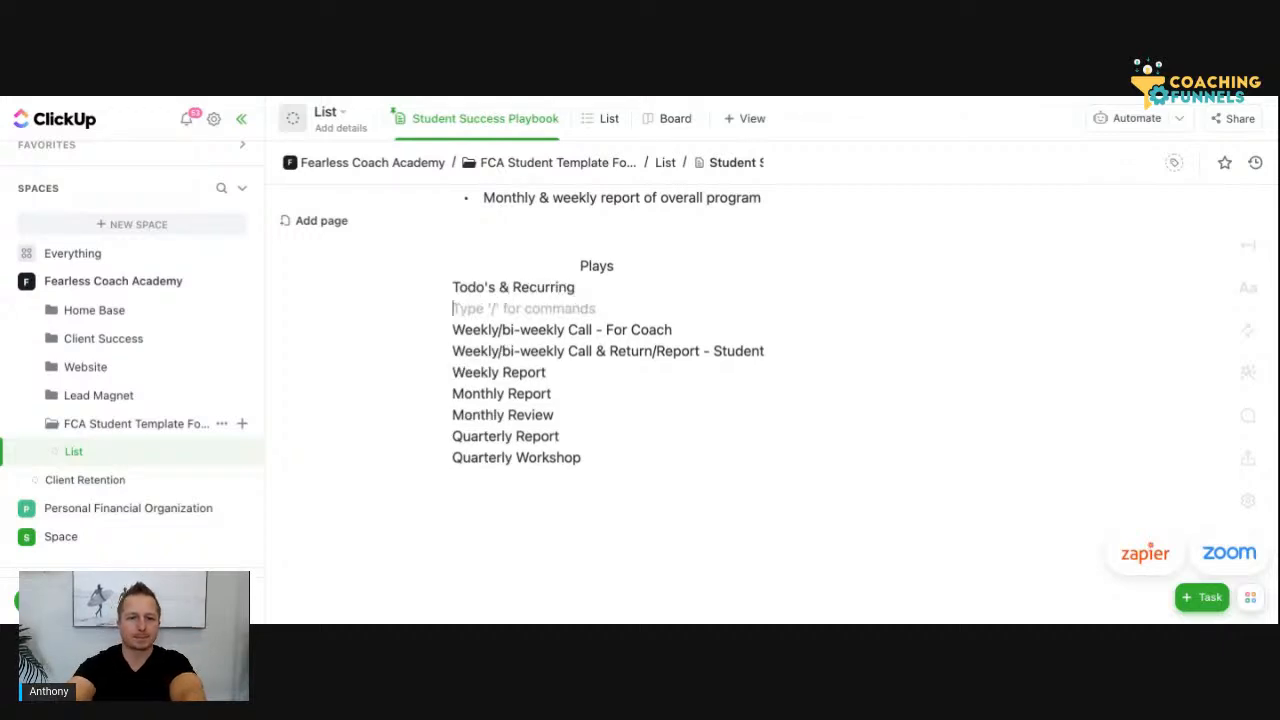
{"action": "key", "text": "BackSpace"}
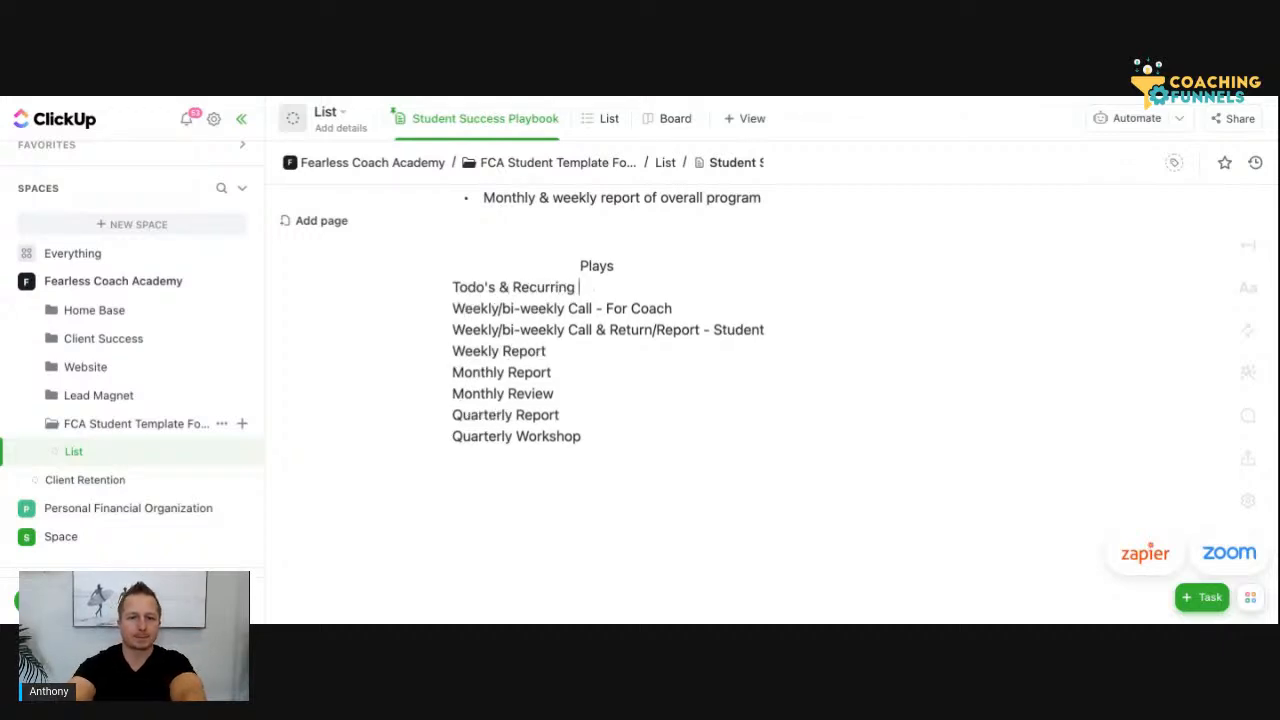
Create a new list named "Projects" inside the FCA Student Template folder
{"action": "scroll", "coordinate": [554, 356], "scroll_direction": "up", "scroll_amount": 2}
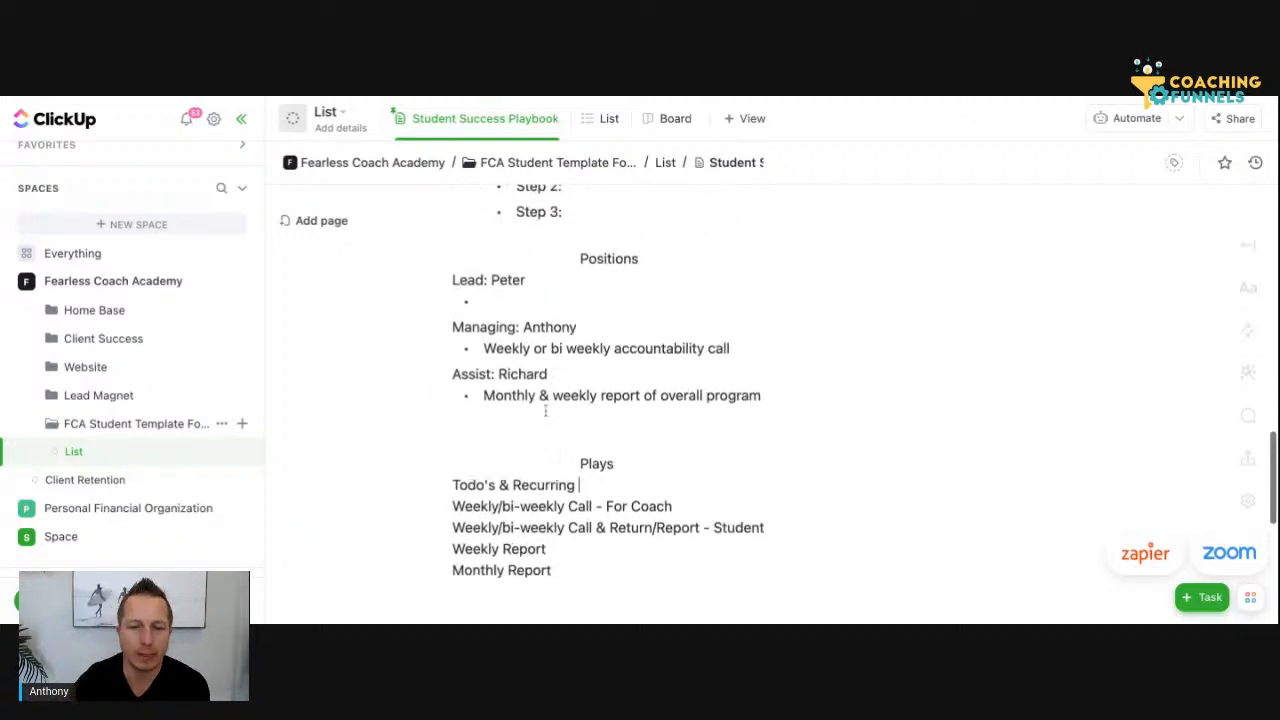
{"action": "scroll", "coordinate": [545, 410], "scroll_direction": "up", "scroll_amount": 10}
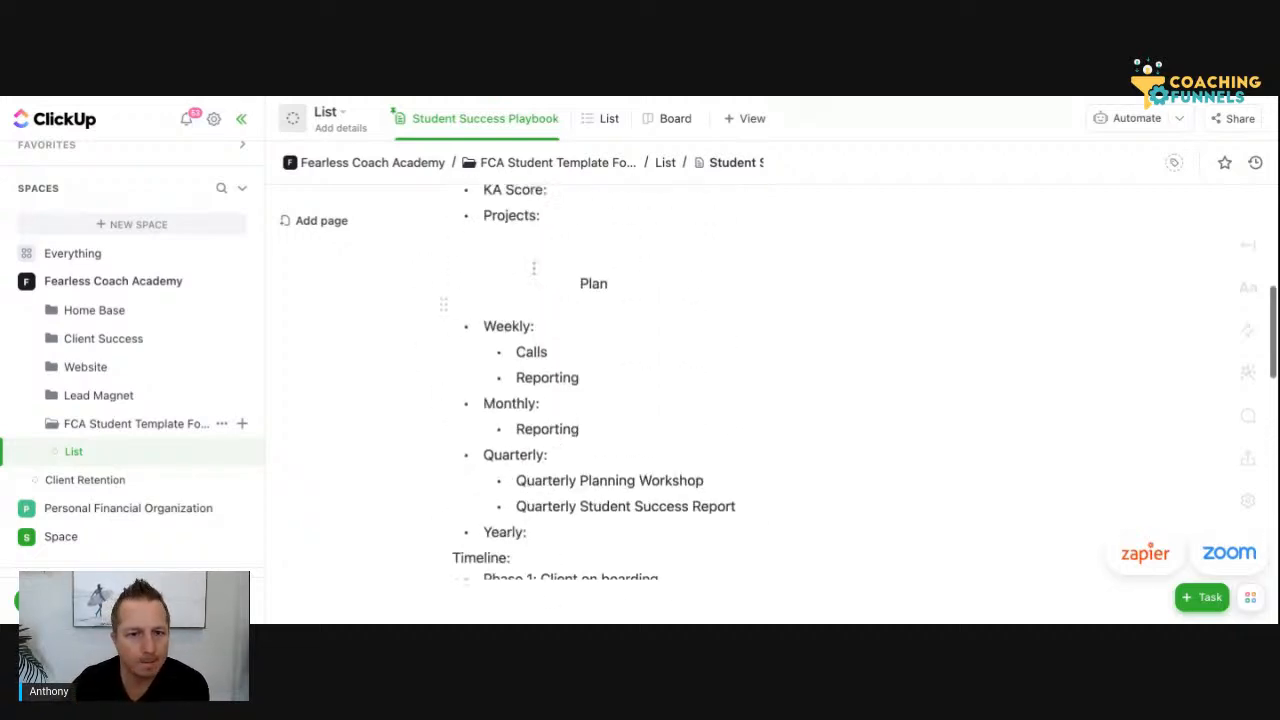
{"action": "scroll", "coordinate": [540, 330], "scroll_direction": "up", "scroll_amount": 8}
{"action": "scroll", "coordinate": [543, 399], "scroll_direction": "down", "scroll_amount": 1}
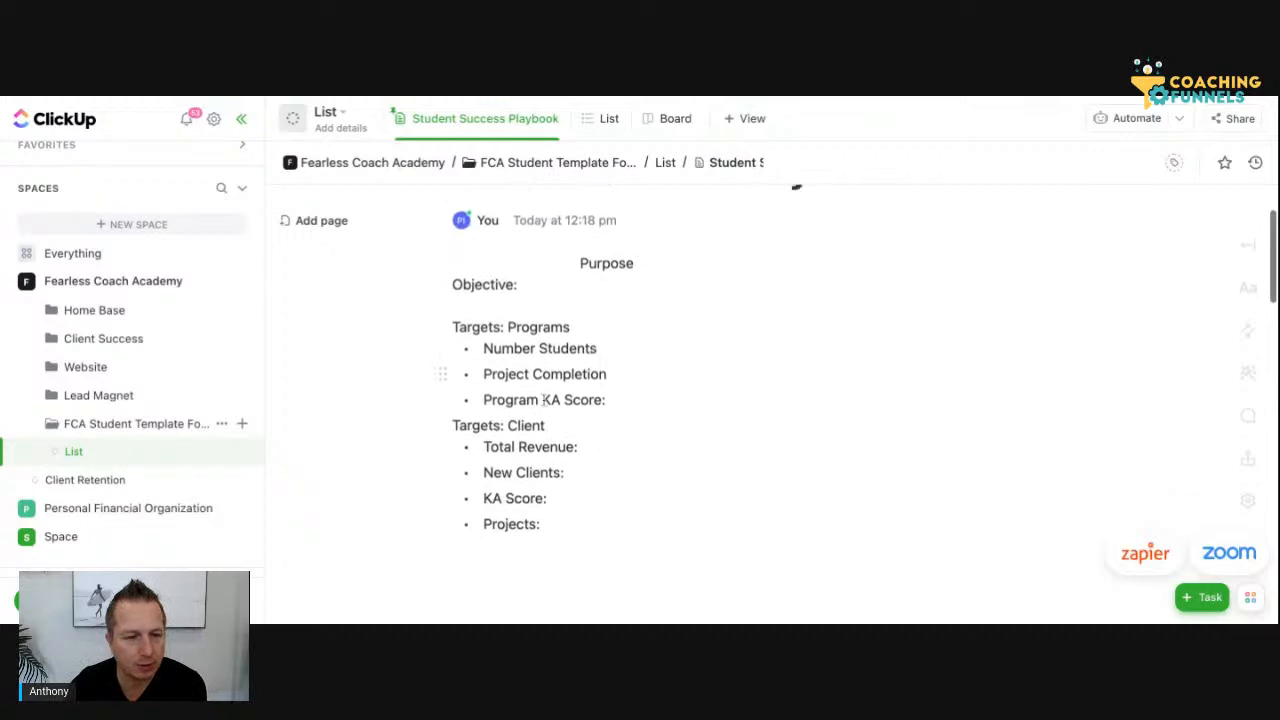
{"action": "scroll", "coordinate": [543, 399], "scroll_direction": "down", "scroll_amount": 1}
{"action": "scroll", "coordinate": [560, 465], "scroll_direction": "down", "scroll_amount": 1}
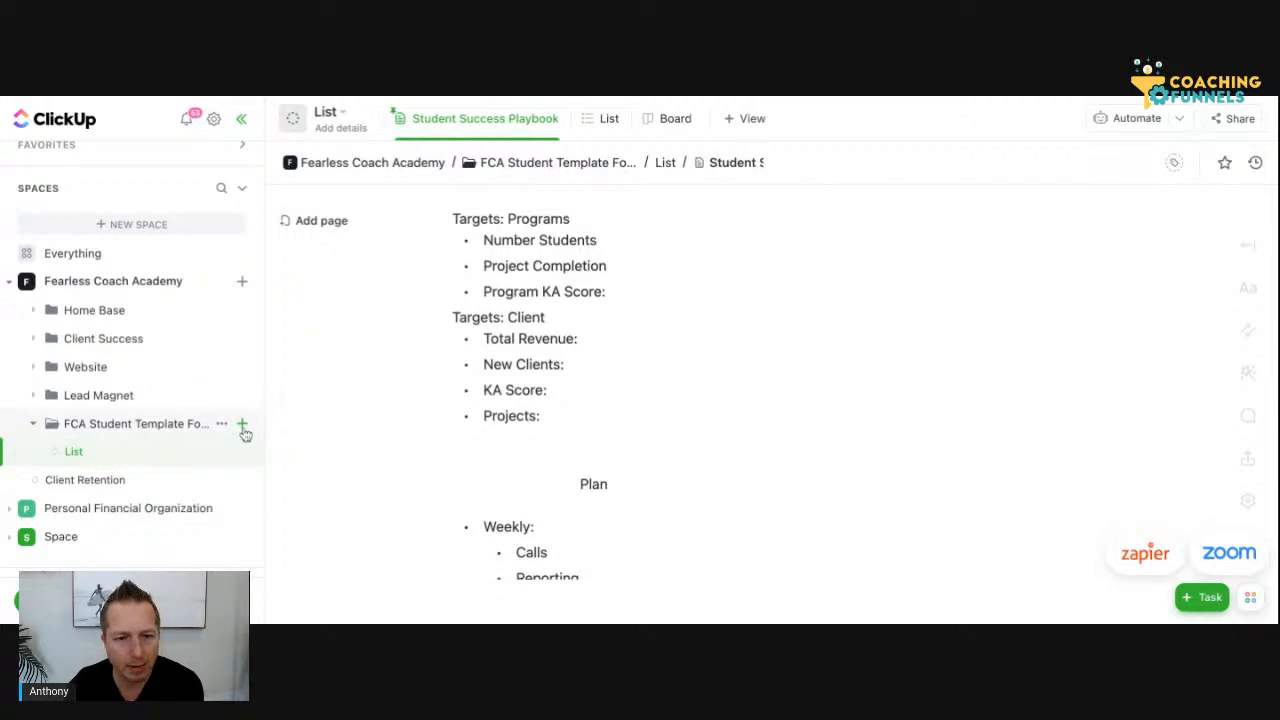
{"action": "left_click", "coordinate": [242, 426]}
{"action": "left_click", "coordinate": [294, 466]}
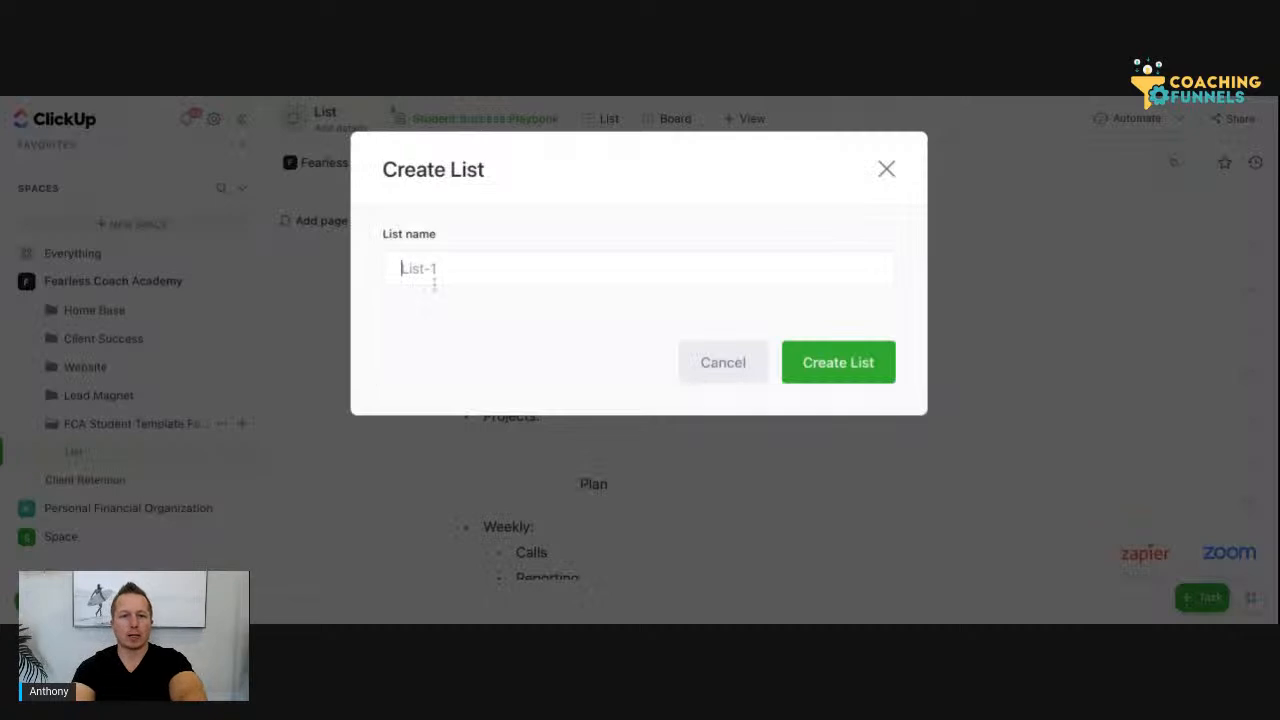
{"action": "type", "text": "Porj"}
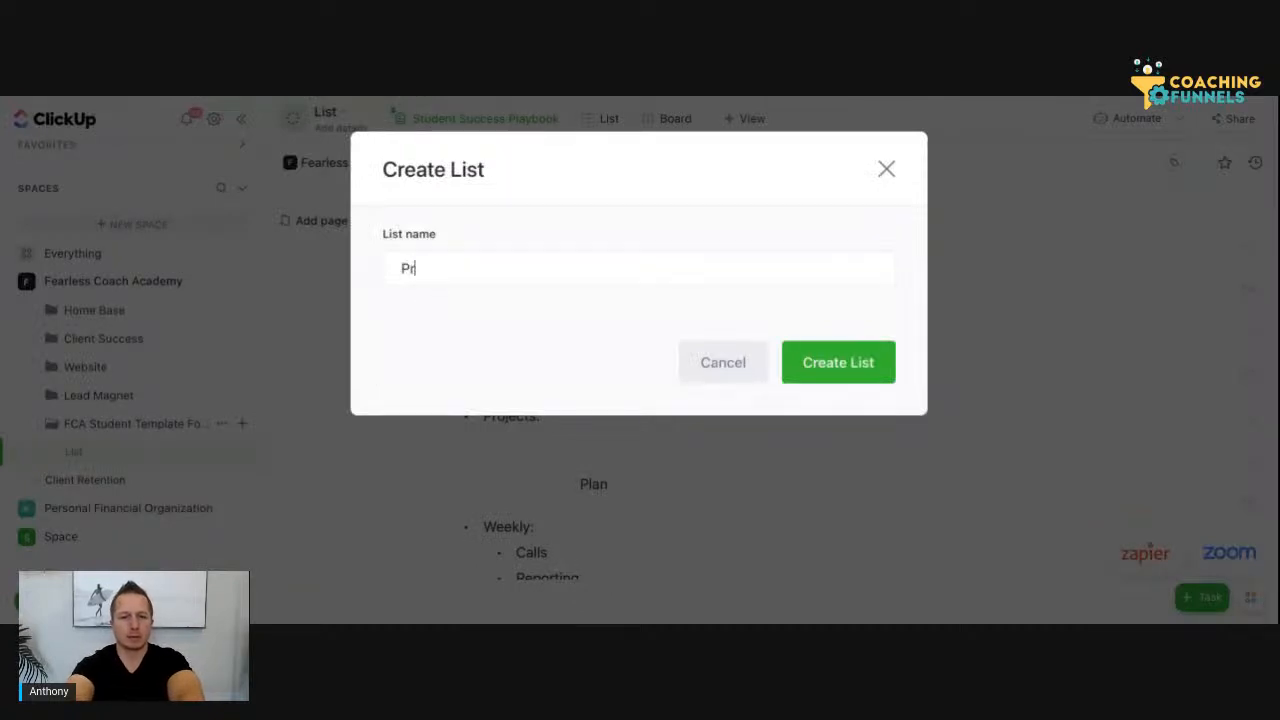
{"action": "type", "text": "ects"}
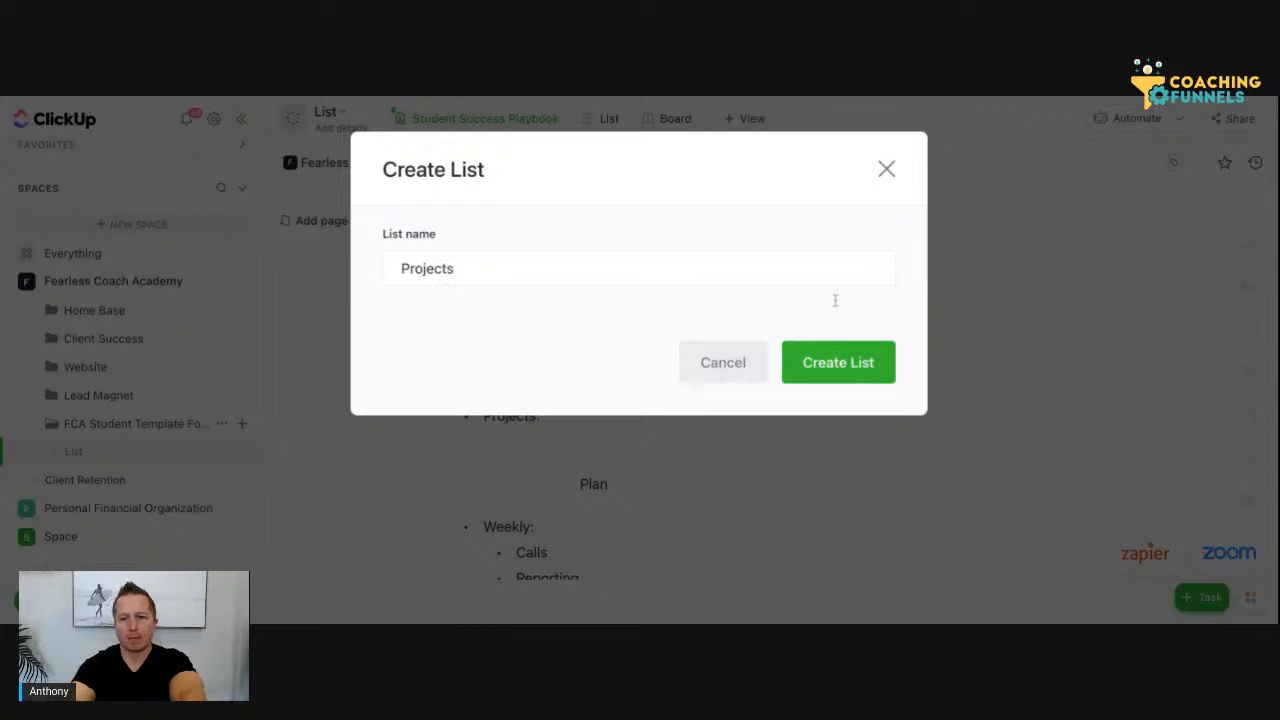
{"action": "left_click", "coordinate": [834, 364]}
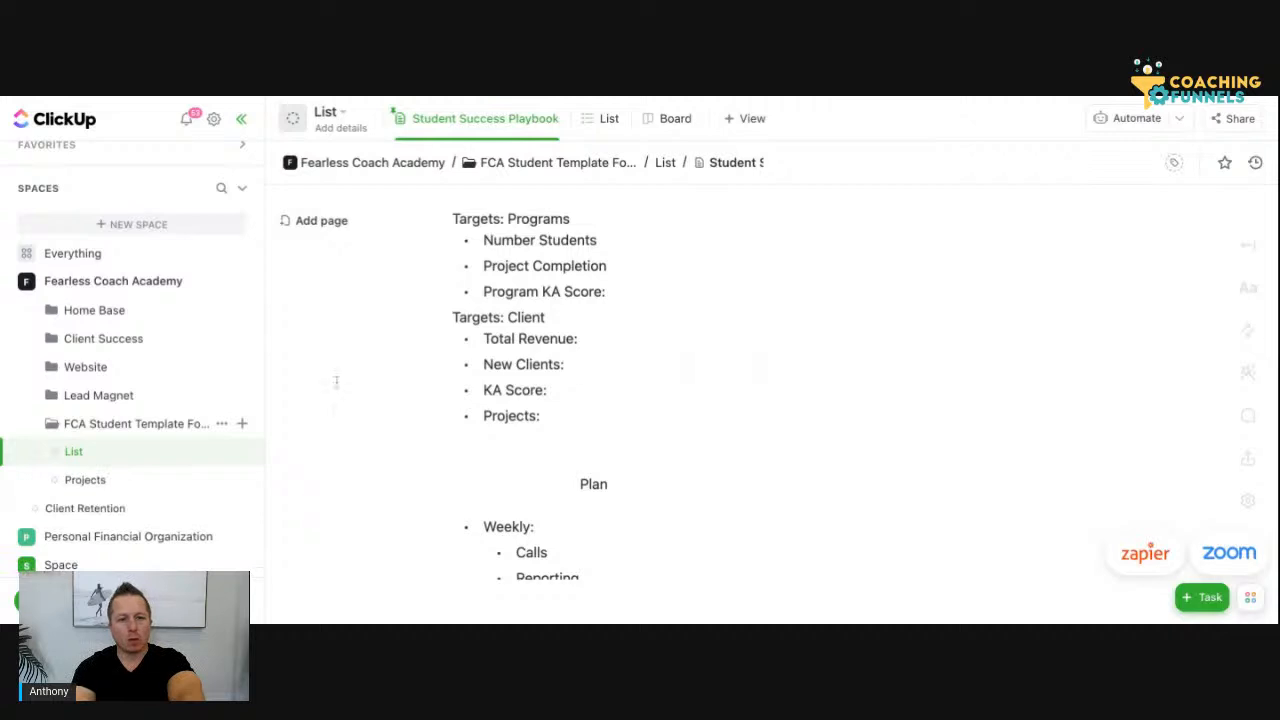
Set the Projects list to start from scratch and look through its status columns in Board view
{"action": "left_click", "coordinate": [138, 479]}
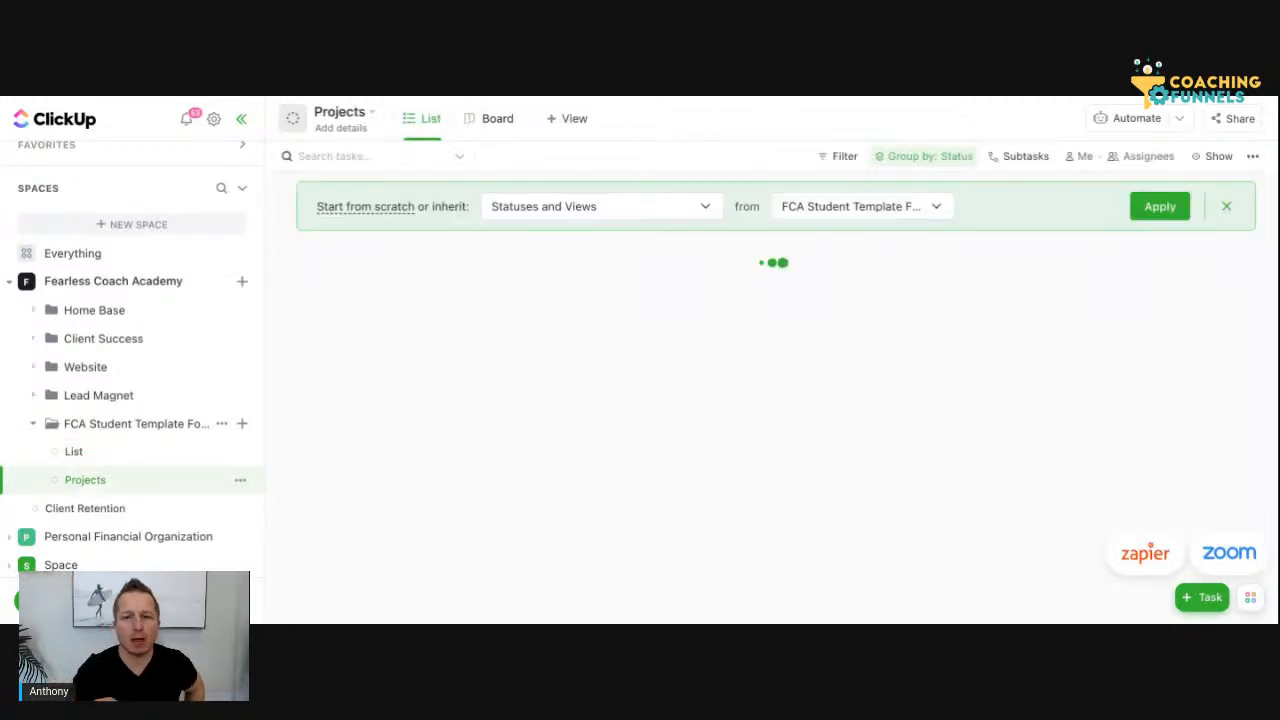
{"action": "left_click", "coordinate": [376, 207]}
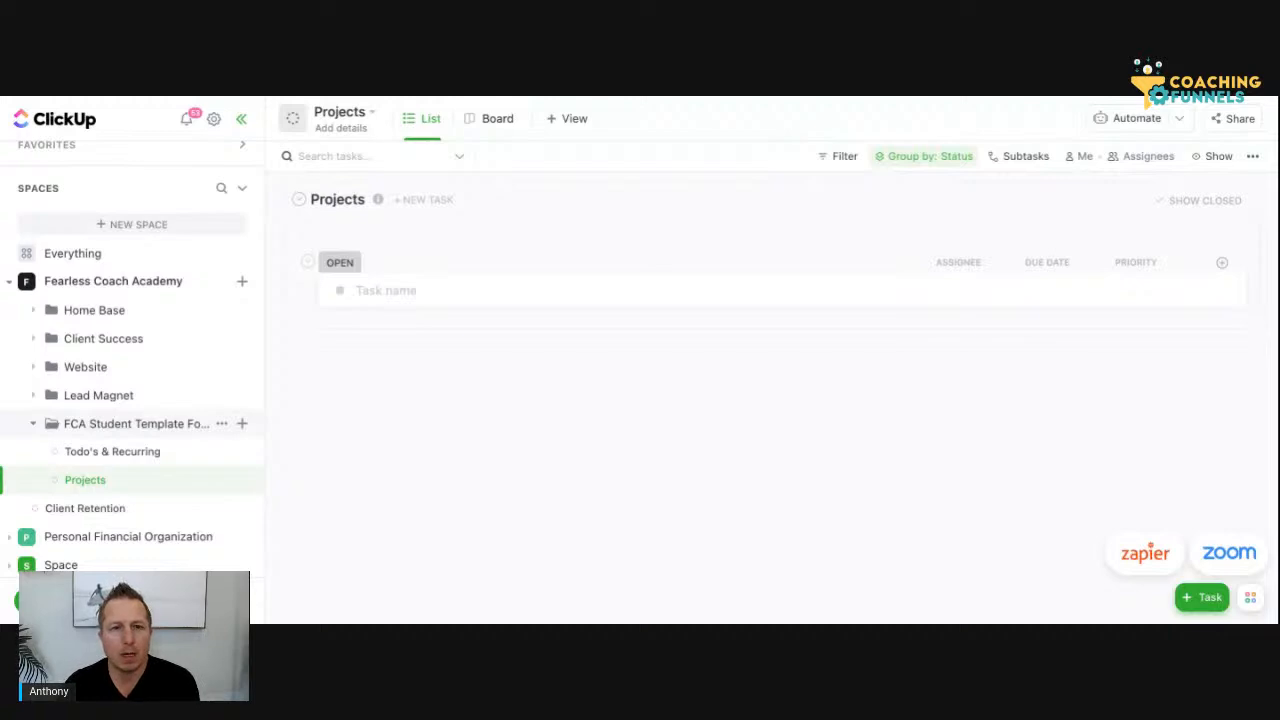
{"action": "left_click", "coordinate": [498, 131]}
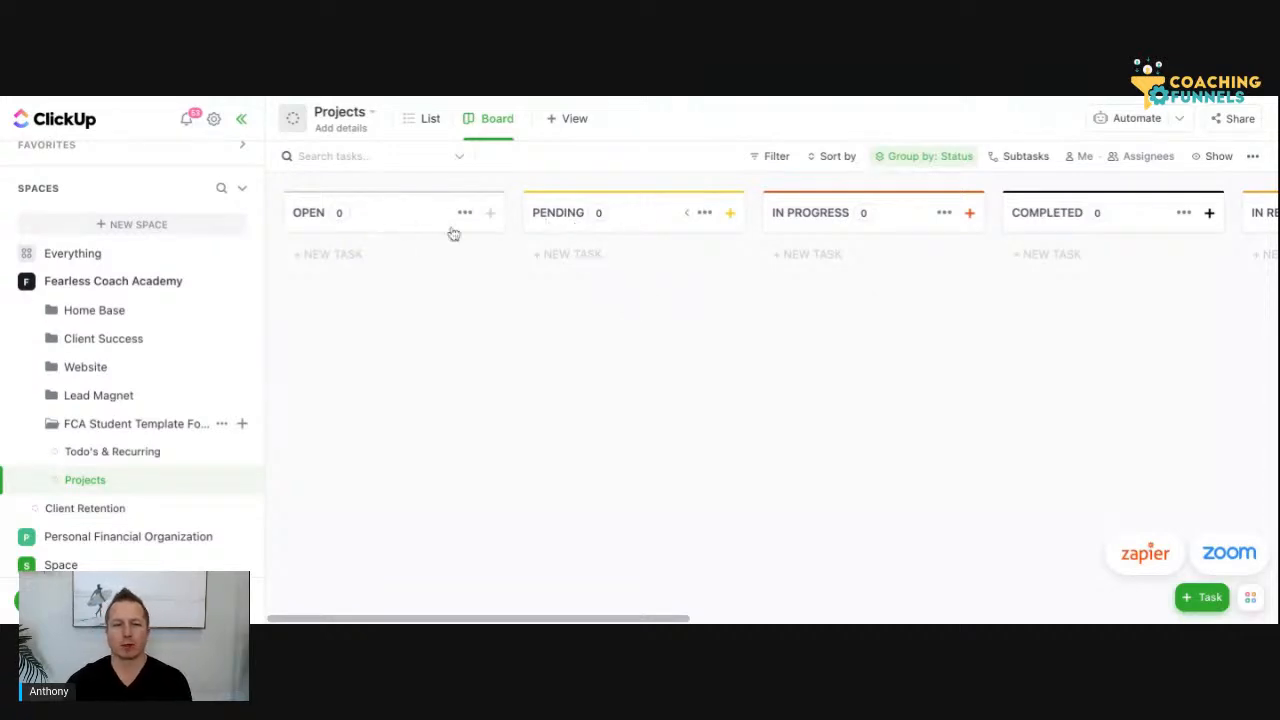
{"action": "scroll", "coordinate": [785, 251], "scroll_direction": "right", "scroll_amount": 10}
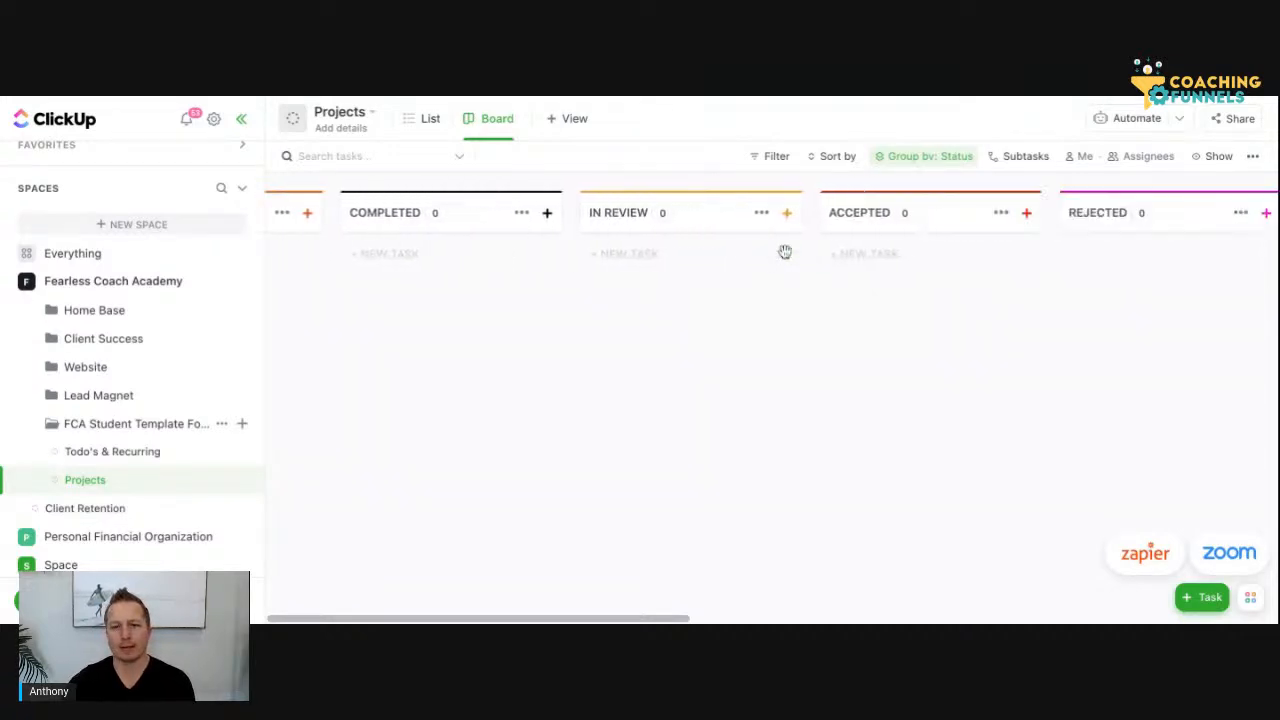
{"action": "scroll", "coordinate": [785, 251], "scroll_direction": "left", "scroll_amount": 10}
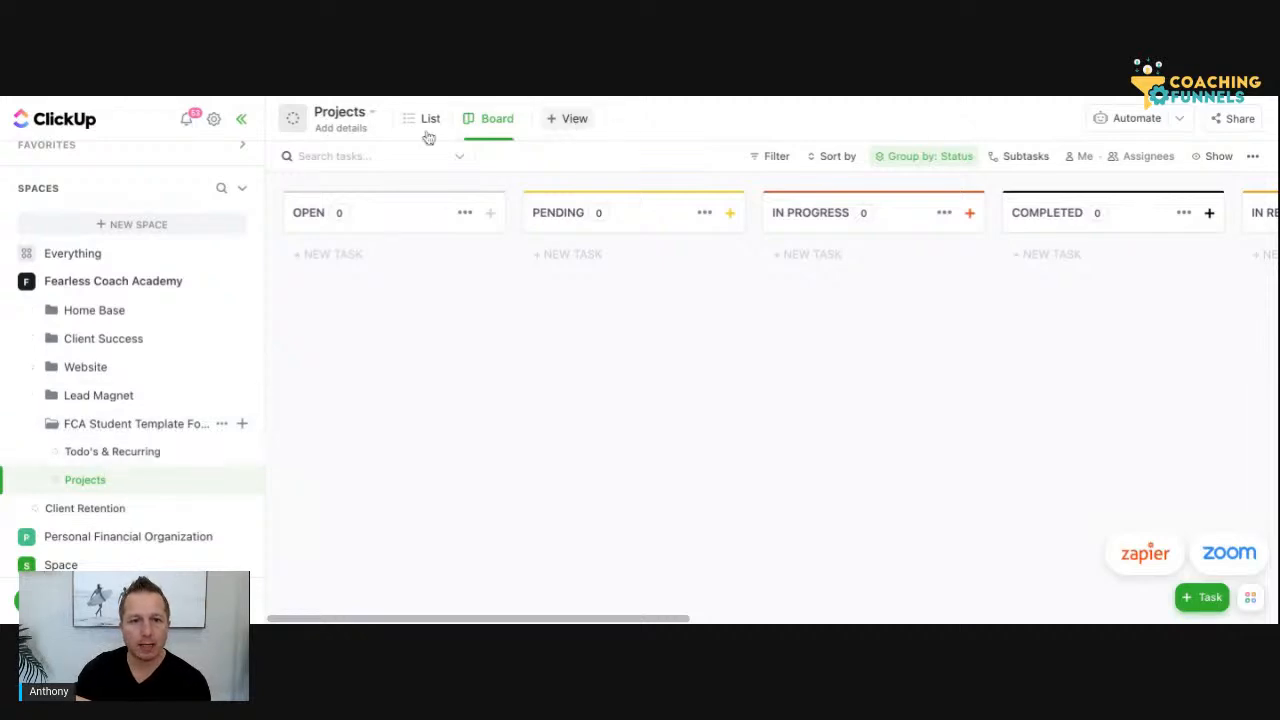
Add a new page titled "Weekly Return & Report" to the Student Success Playbook doc in the Todo's & Recurring list
{"action": "left_click", "coordinate": [149, 424]}
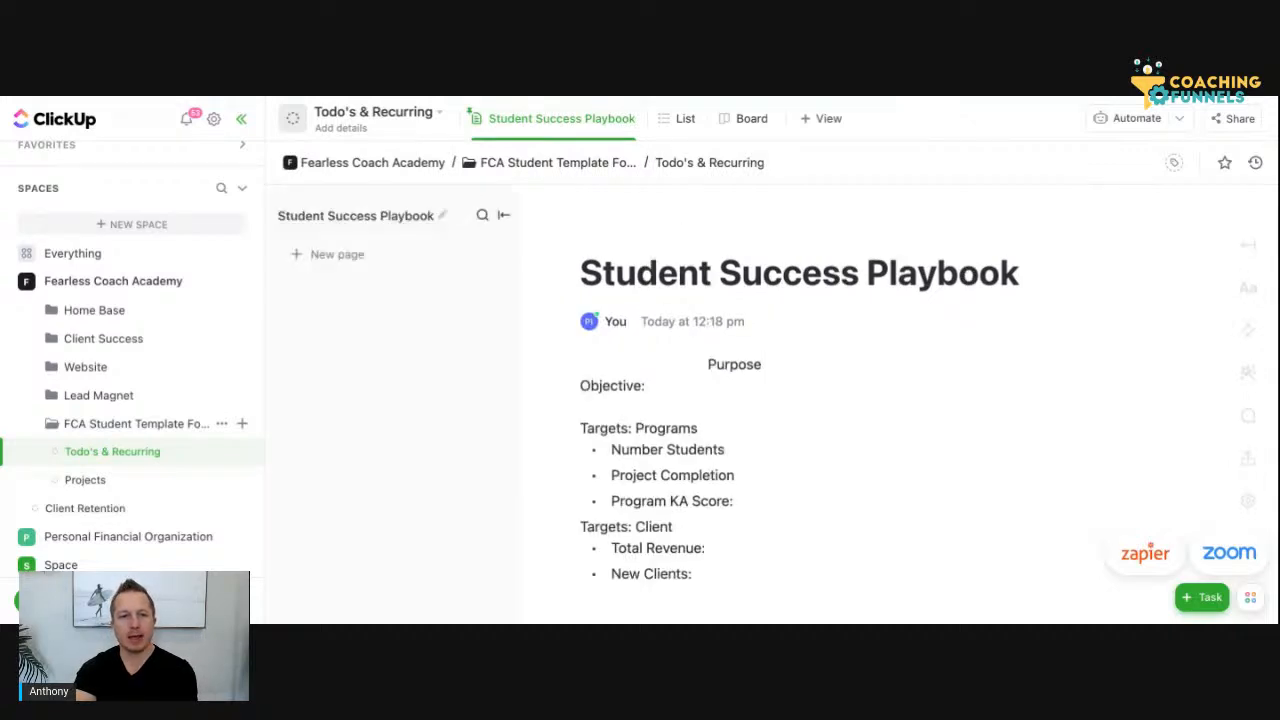
{"action": "left_click", "coordinate": [358, 283]}
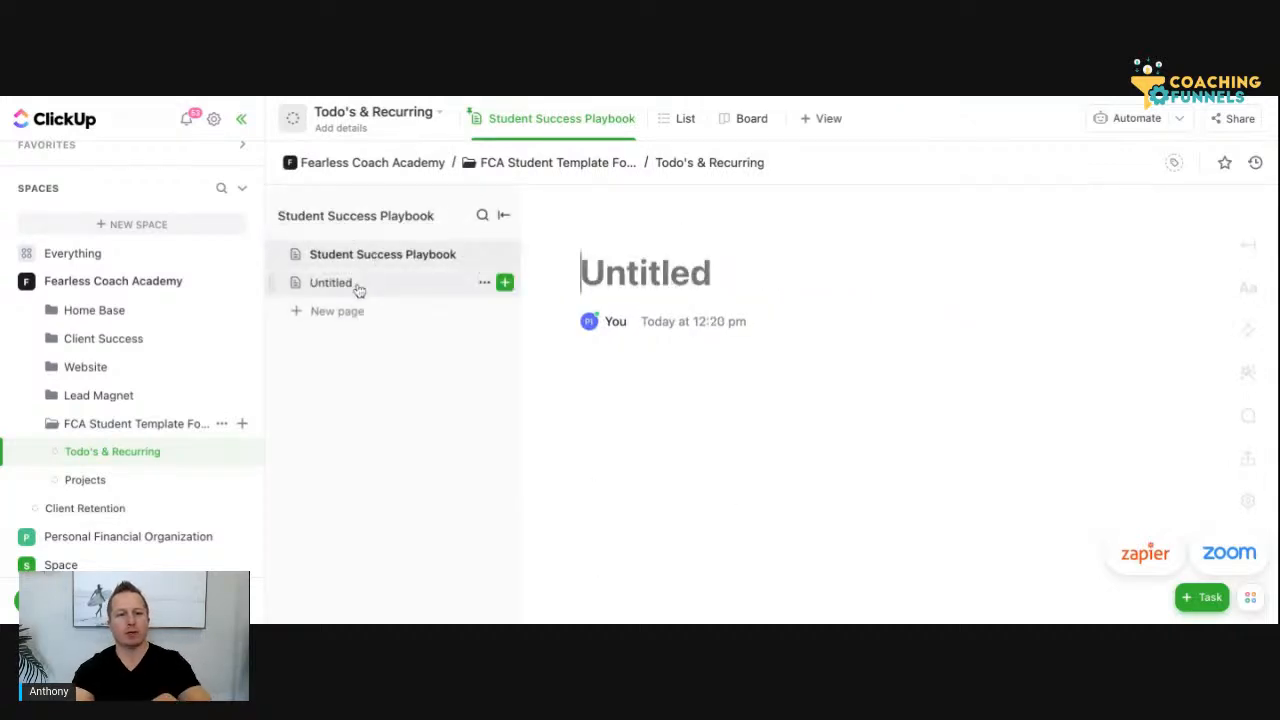
{"action": "left_click", "coordinate": [628, 279]}
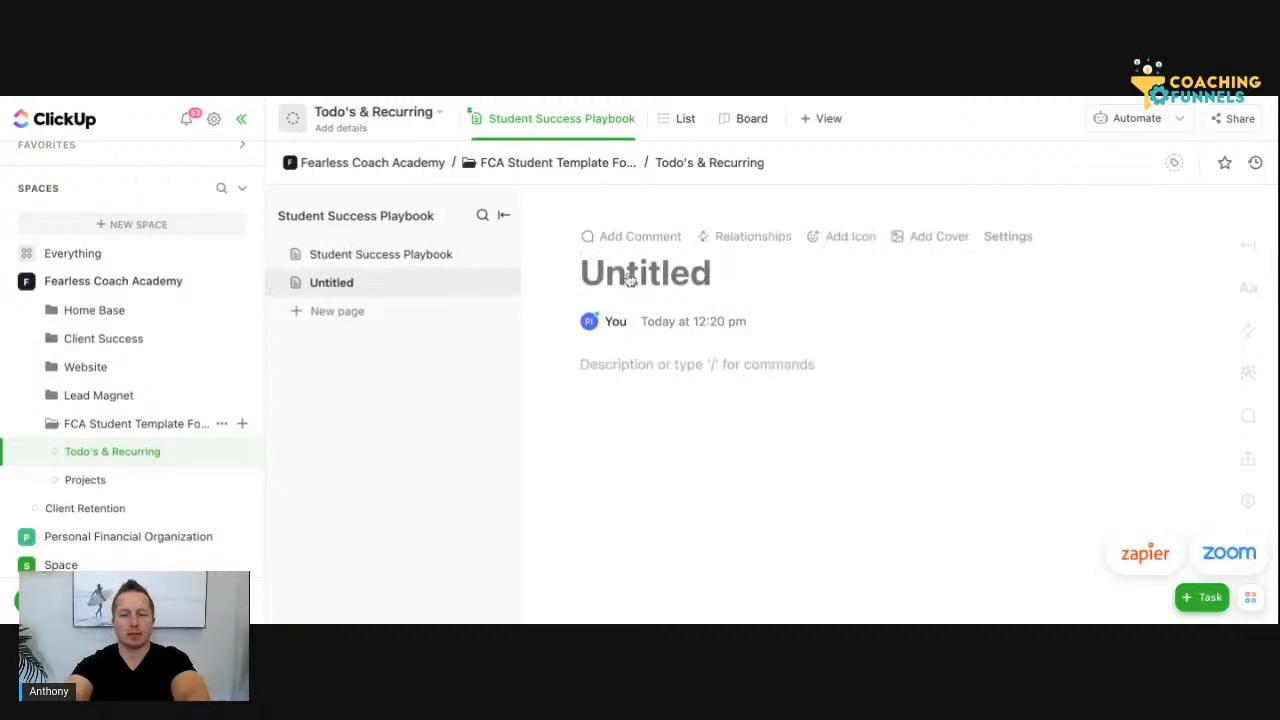
{"action": "type", "text": "Stu"}
{"action": "key", "text": "BackSpace"}
{"action": "key", "text": "BackSpace"}
{"action": "key", "text": "BackSpace"}
{"action": "type", "text": "We"}
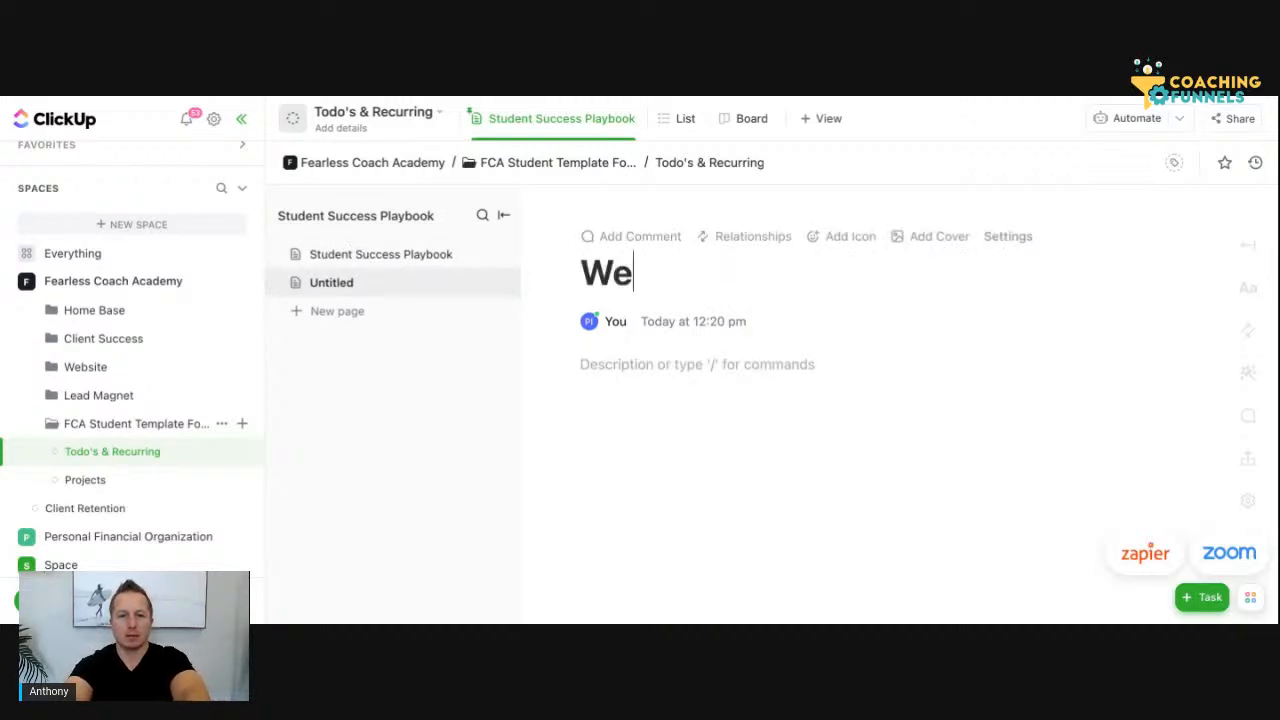
{"action": "type", "text": "ekly Retur"}
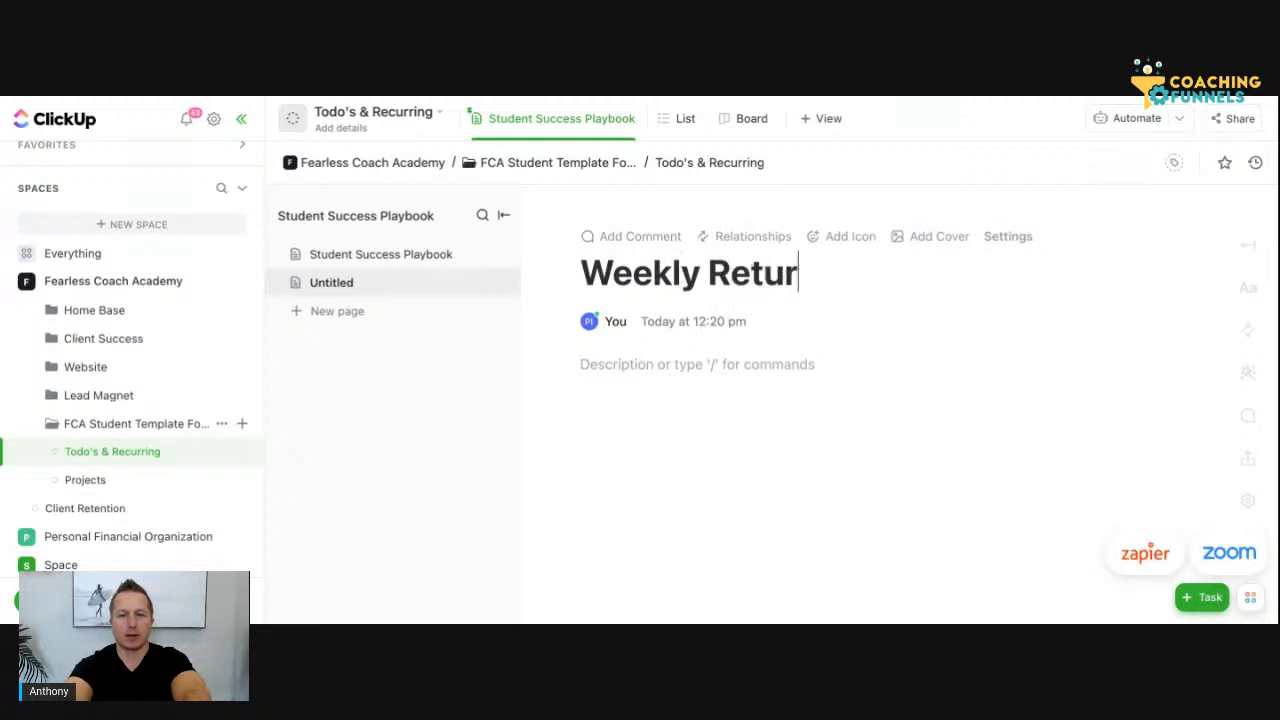
{"action": "type", "text": "n & Report"}
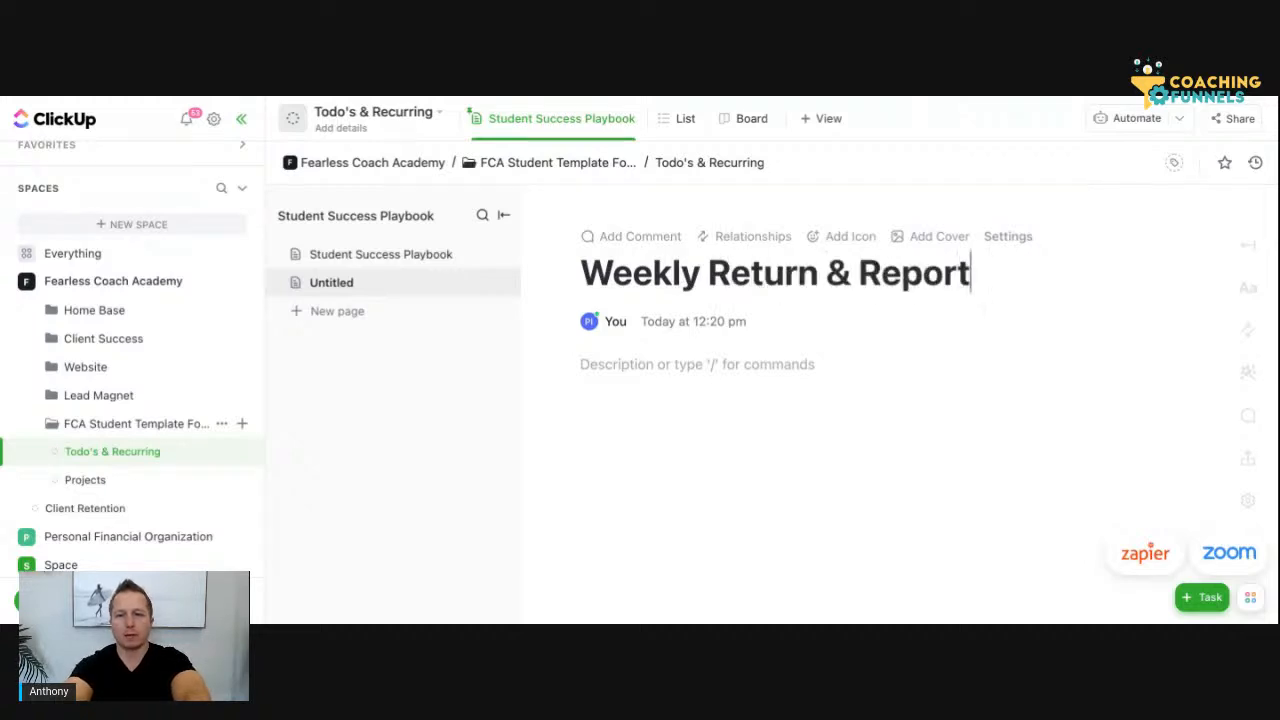
{"action": "key", "text": "Return"}
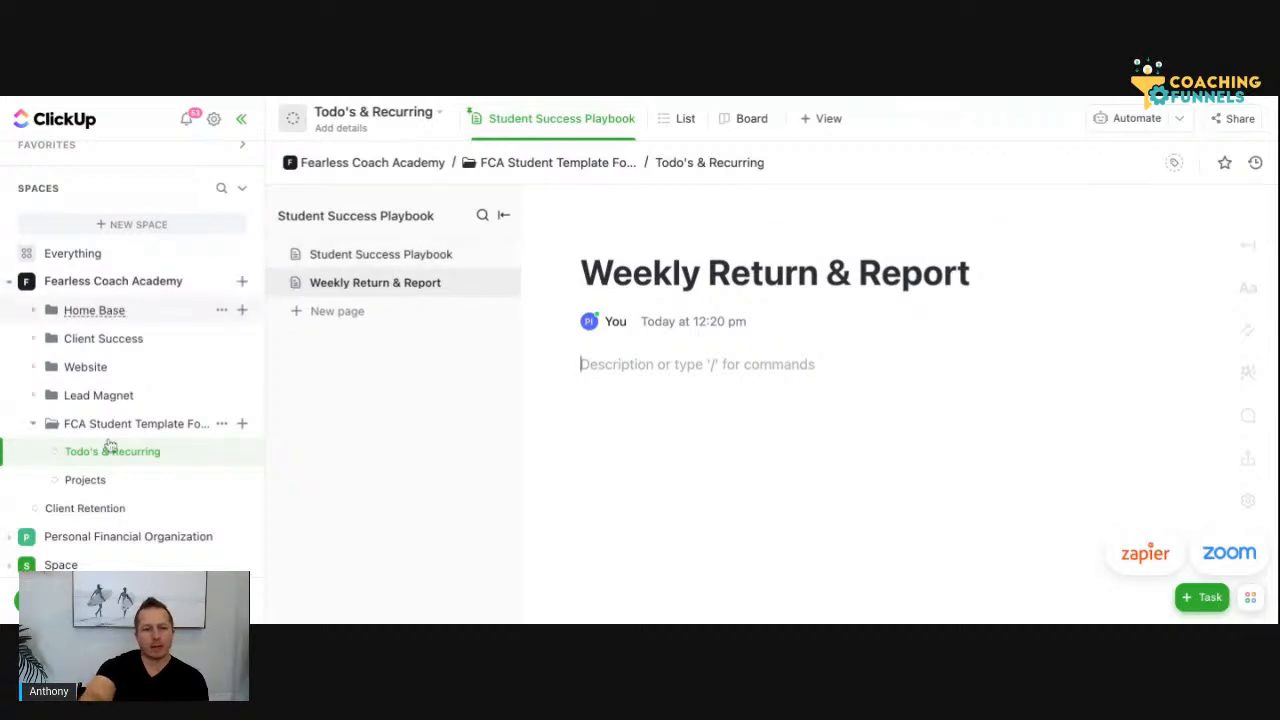
Create a new list named "Number" inside the FCA Student Template folder
{"action": "left_click", "coordinate": [242, 424]}
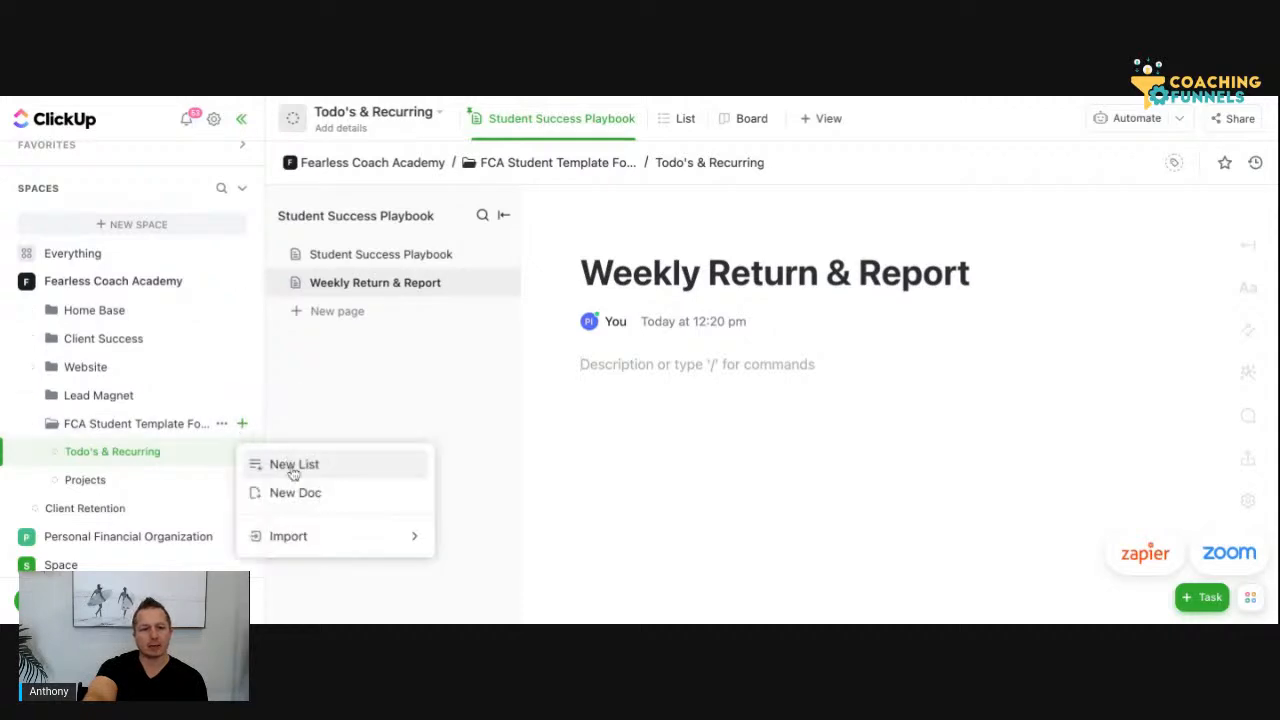
{"action": "left_click", "coordinate": [291, 468]}
{"action": "type", "text": "Number"}
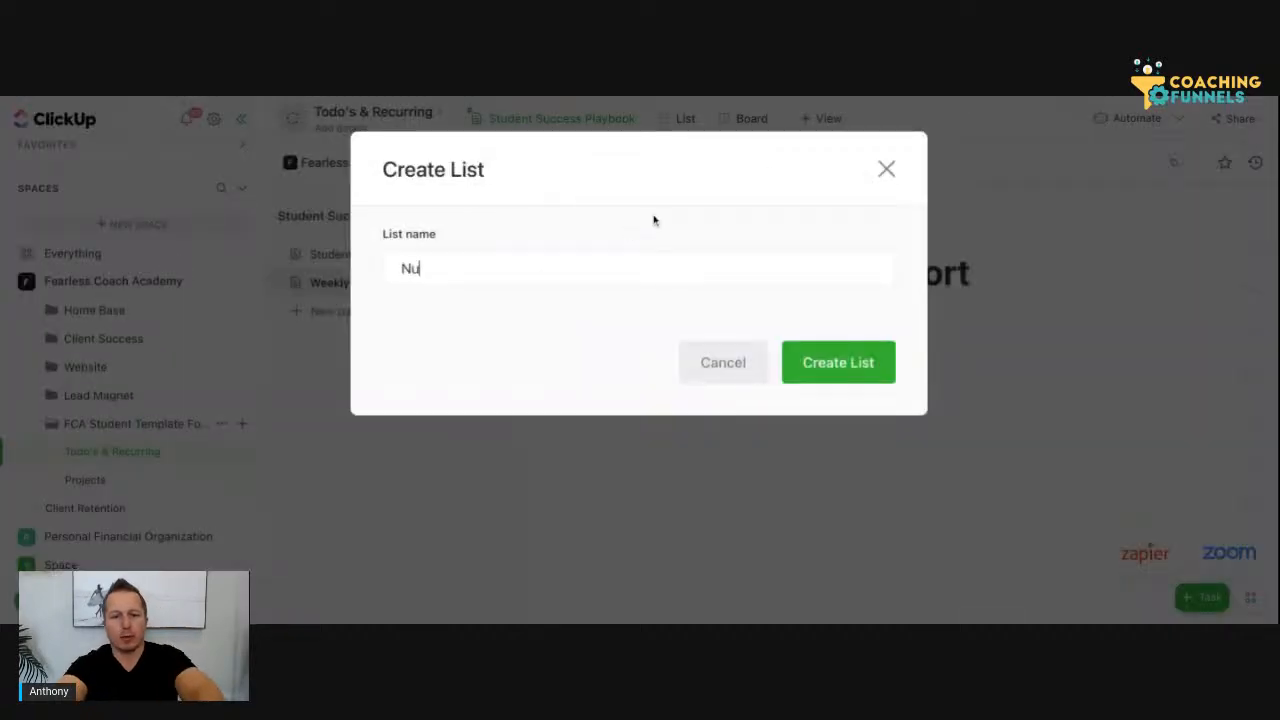
{"action": "left_click", "coordinate": [815, 351]}
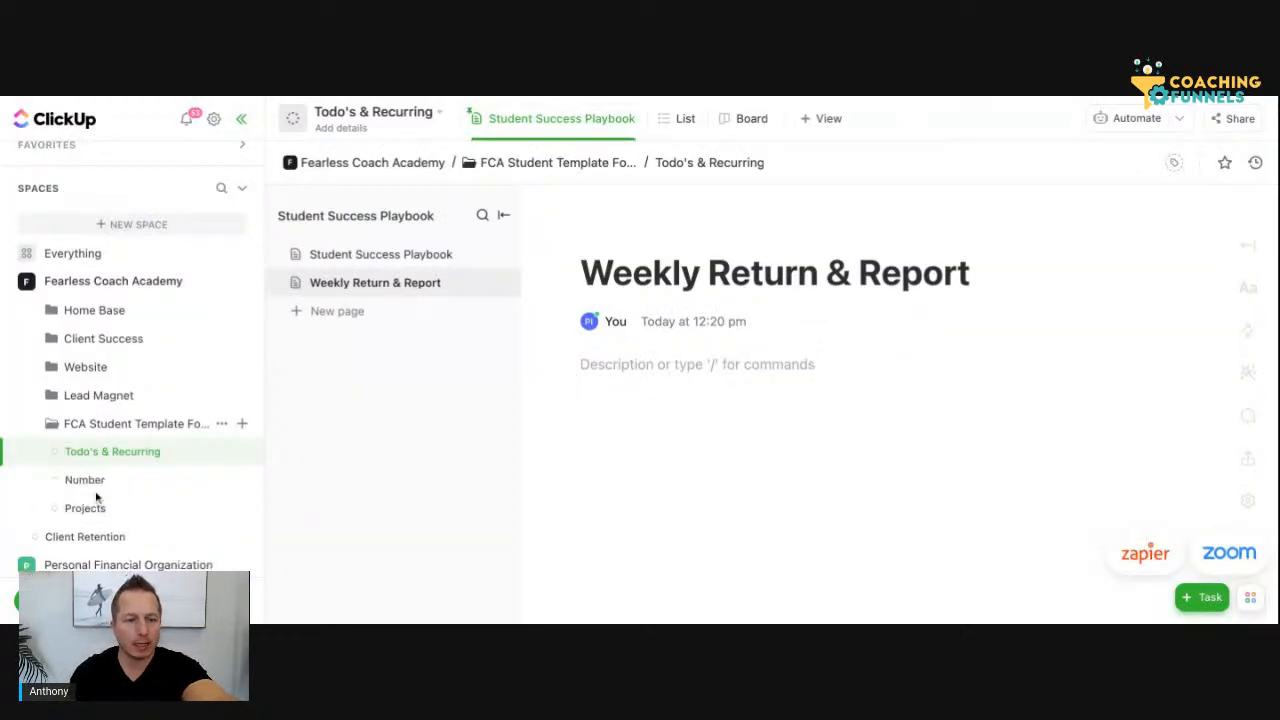
Open the Number list and move it above Todo's & Recurring in the FCA Student Template folder
{"action": "left_click", "coordinate": [116, 484]}
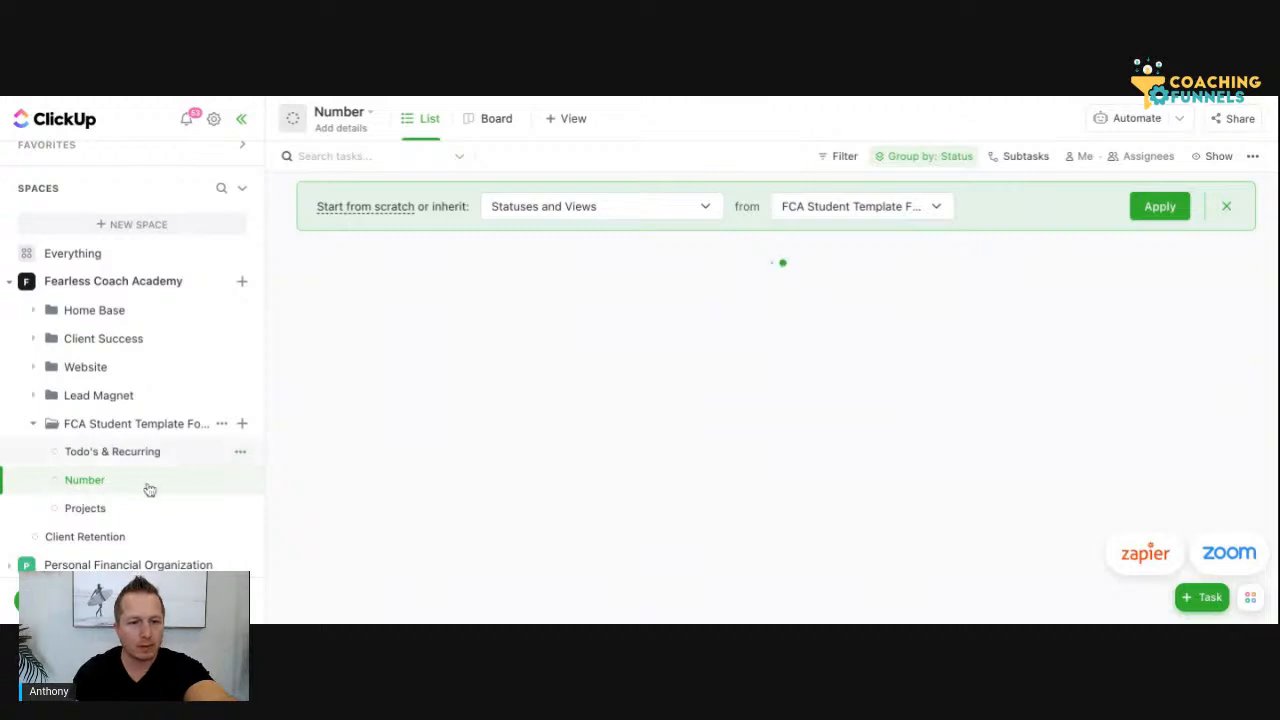
{"action": "left_click_drag", "start_coordinate": [84, 481], "coordinate": [40, 486]}
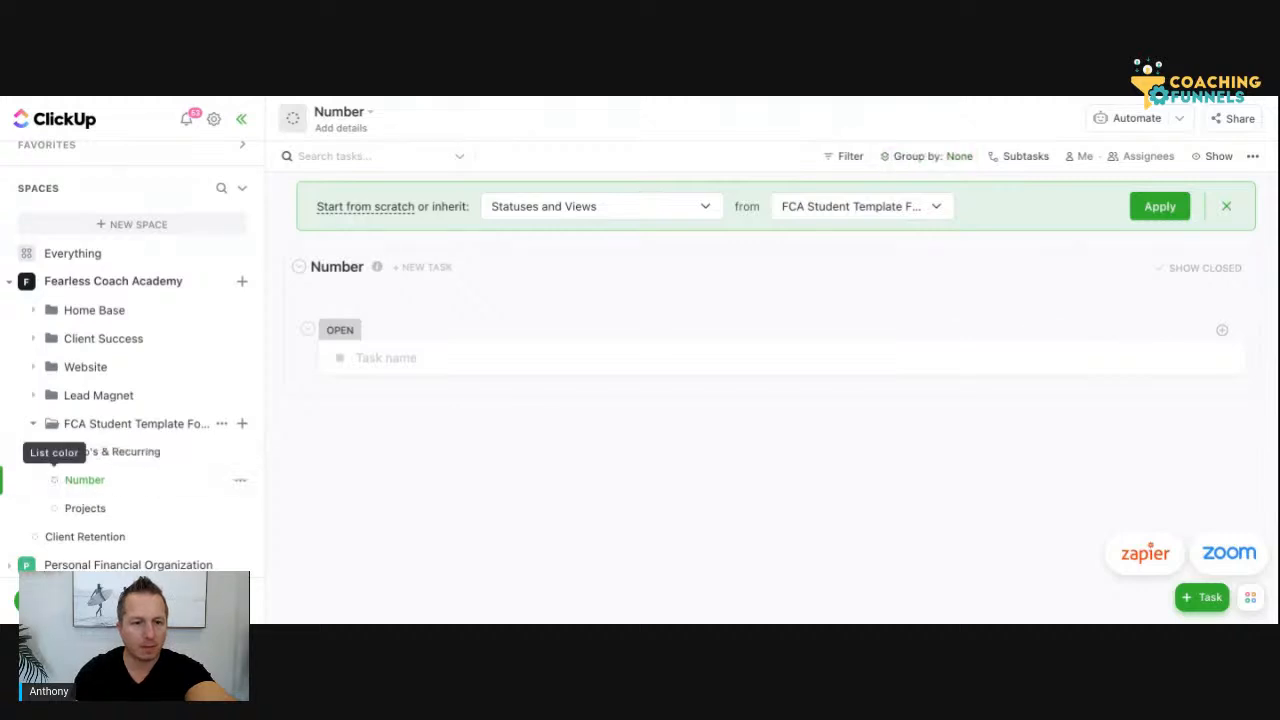
{"action": "left_click_drag", "start_coordinate": [105, 486], "coordinate": [103, 460]}
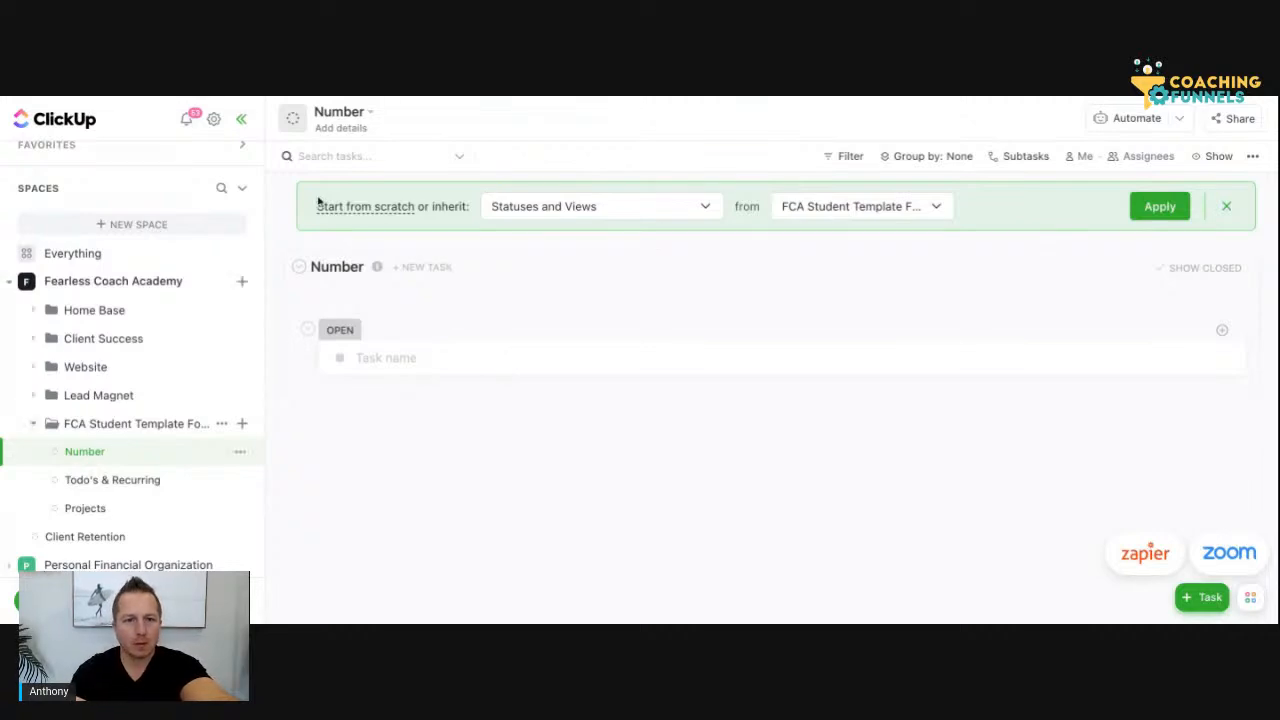
Rename the Number list as "Numbers"
{"action": "left_click", "coordinate": [237, 457]}
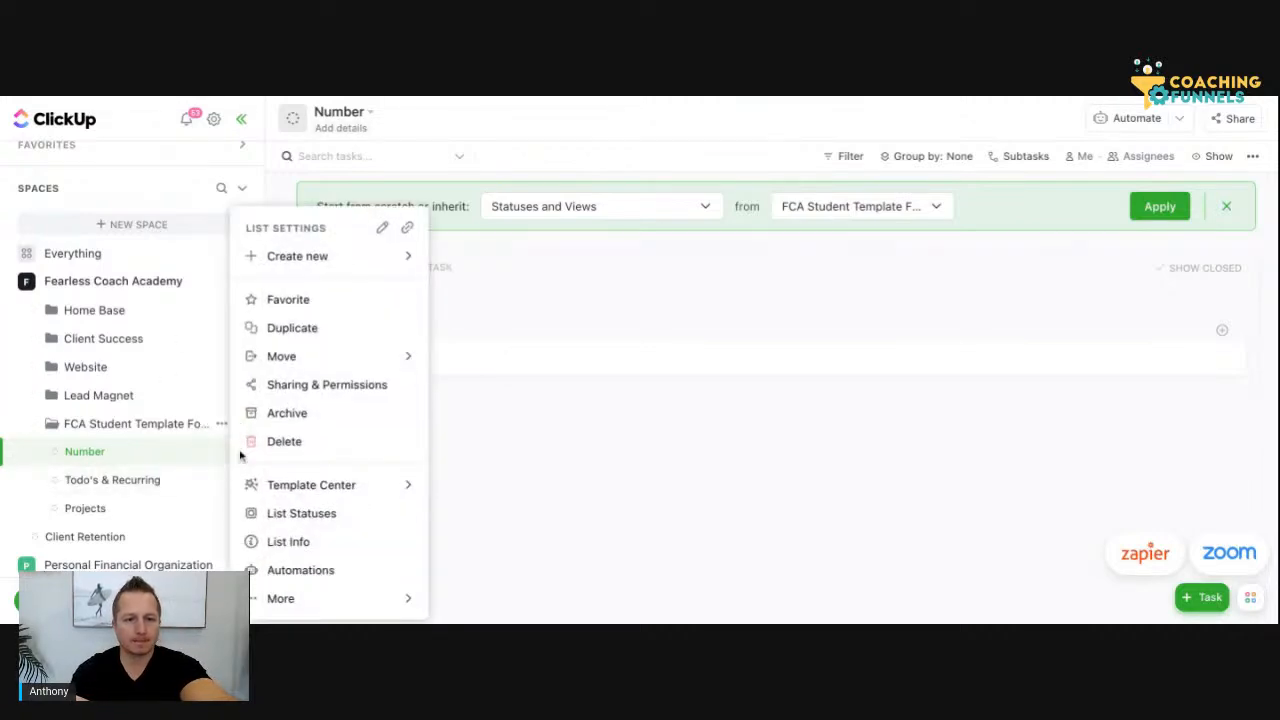
{"action": "left_click", "coordinate": [378, 232]}
{"action": "key", "text": "Return"}
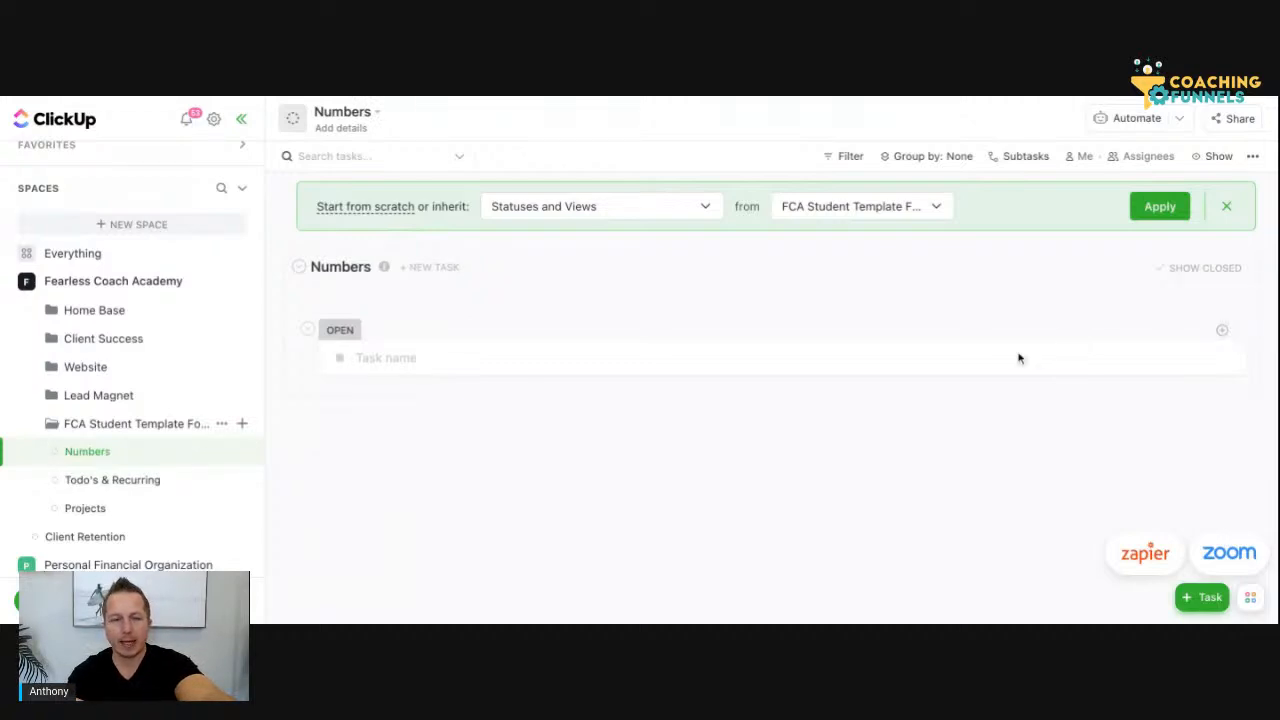
Set the Numbers list to start from scratch instead of inheriting statuses and views from the folder
{"action": "left_click", "coordinate": [381, 211]}
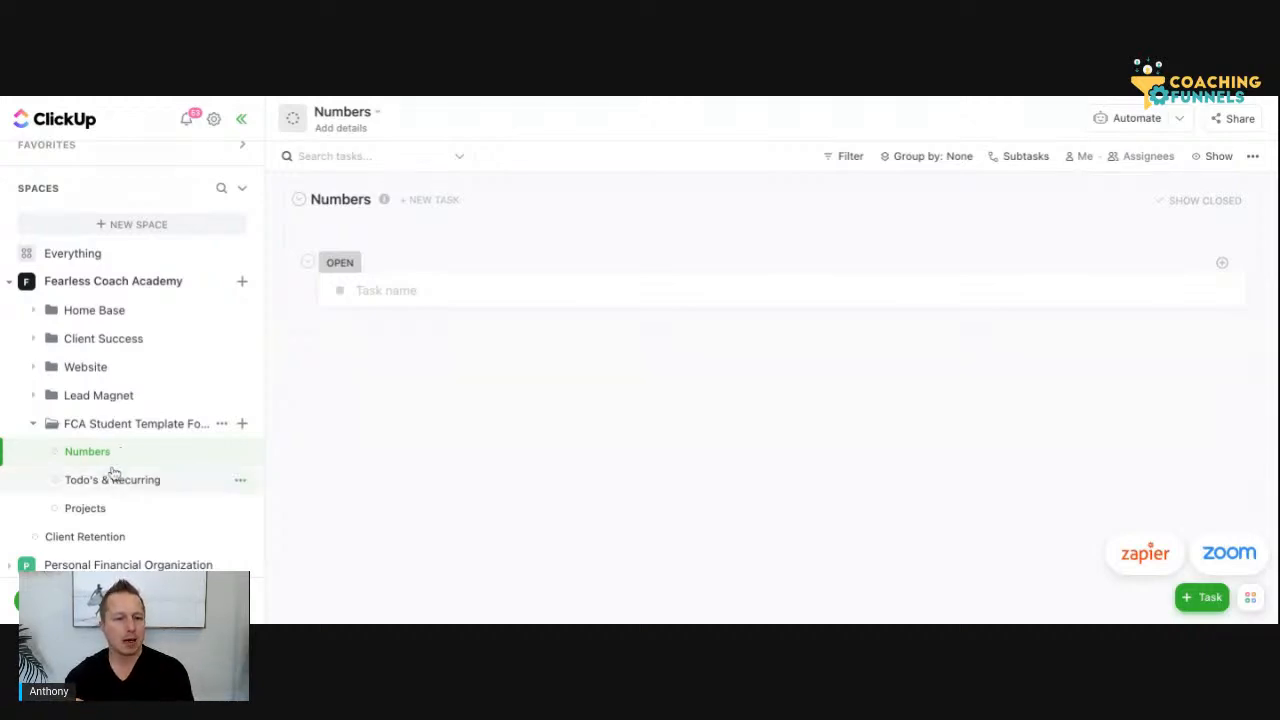
Create a new list named "Client Roster" inside the FCA Student Template folder and open it
{"action": "left_click", "coordinate": [243, 426]}
{"action": "left_click", "coordinate": [285, 463]}
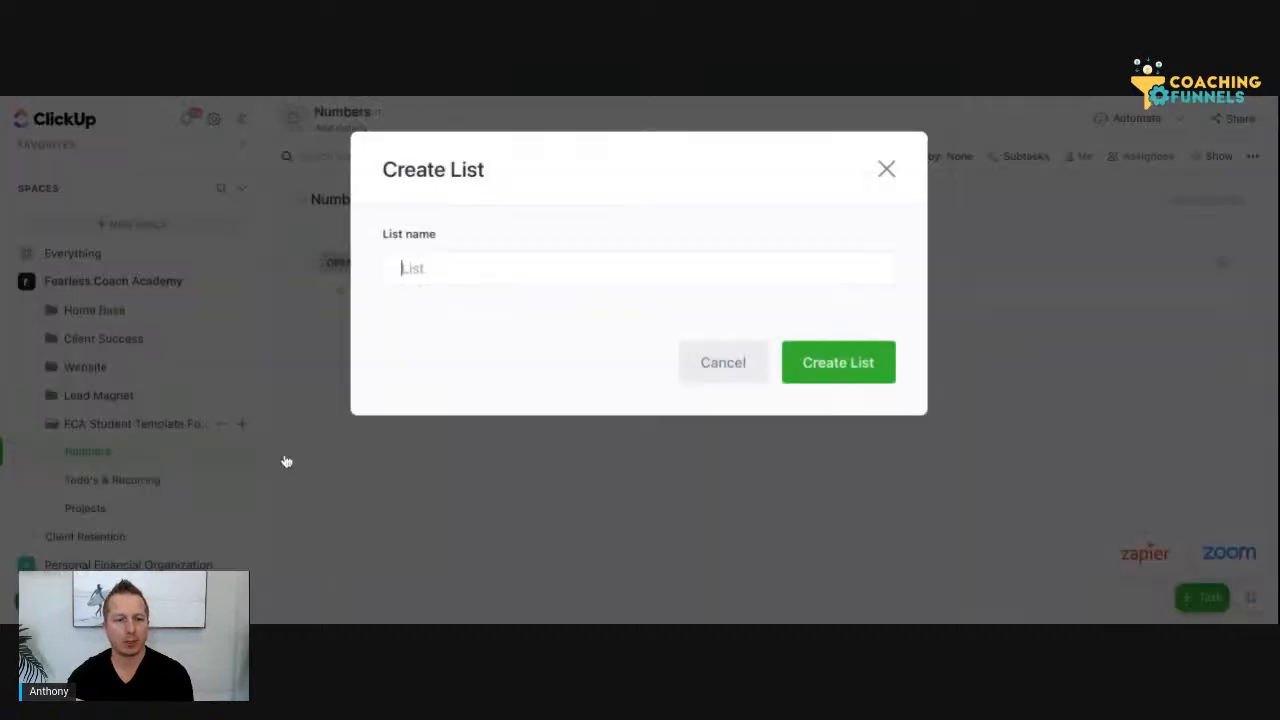
{"action": "type", "text": "Client"}
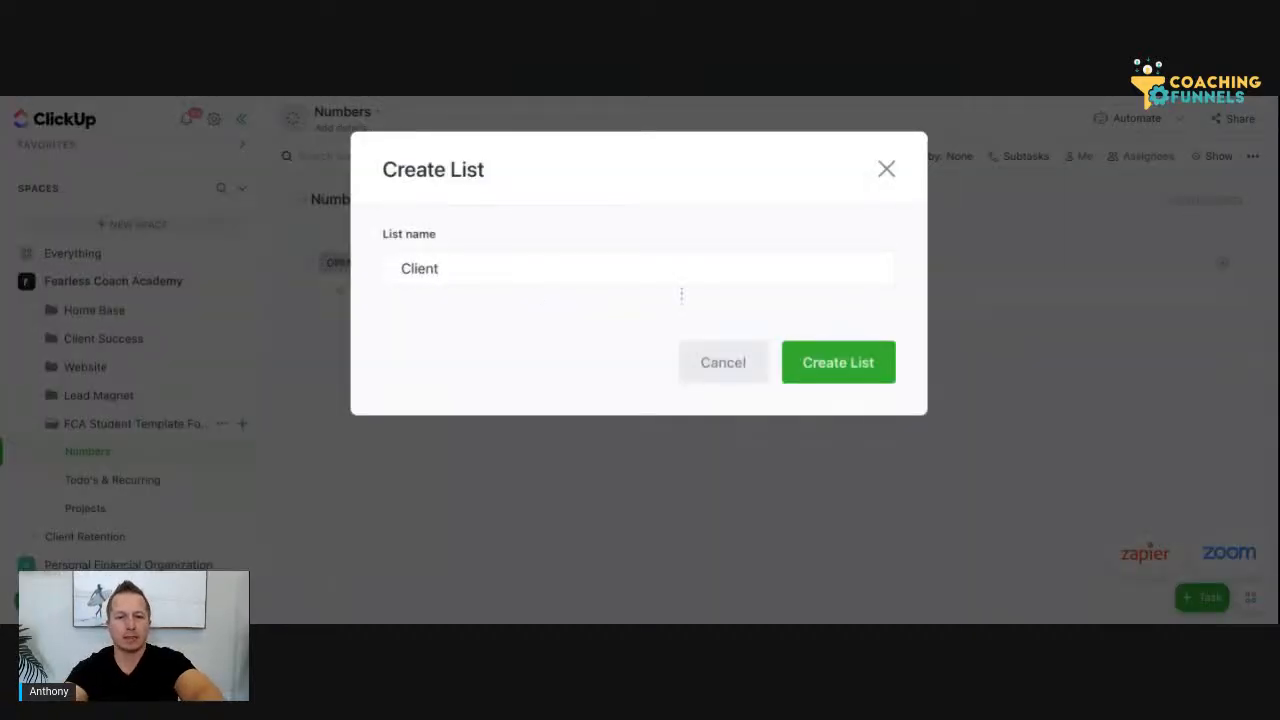
{"action": "type", "text": " Roster"}
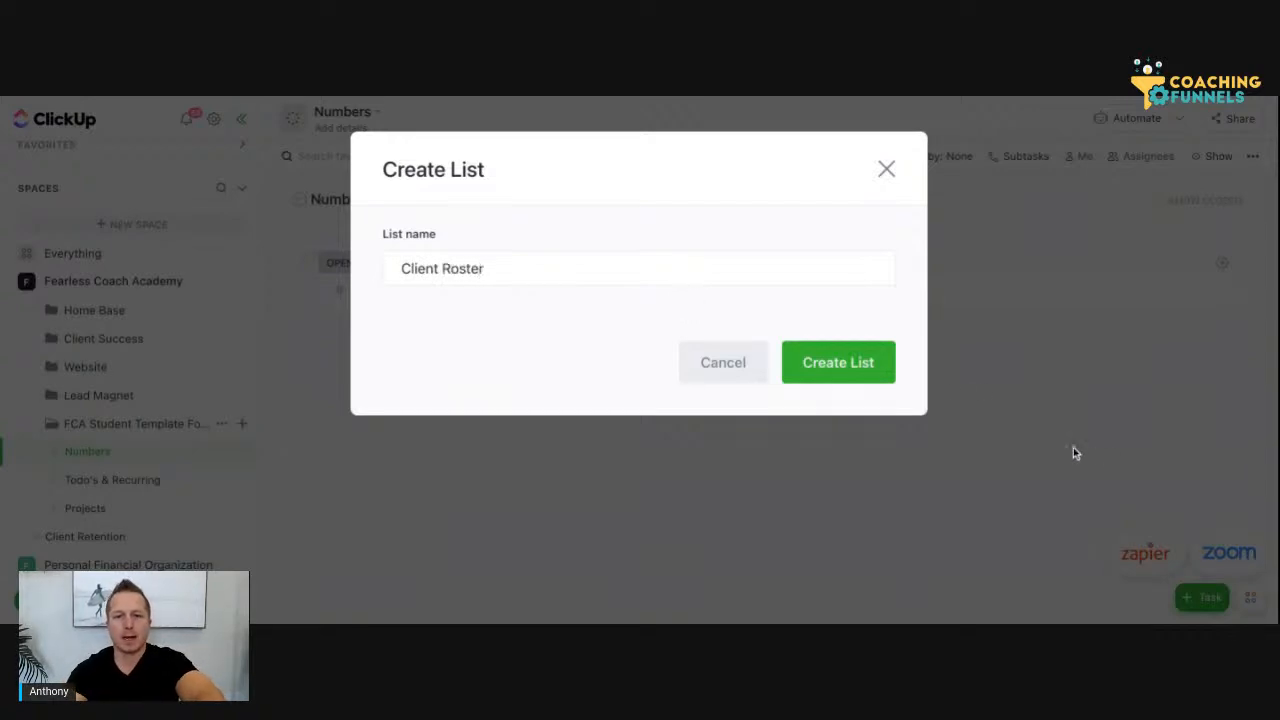
{"action": "left_click", "coordinate": [864, 366]}
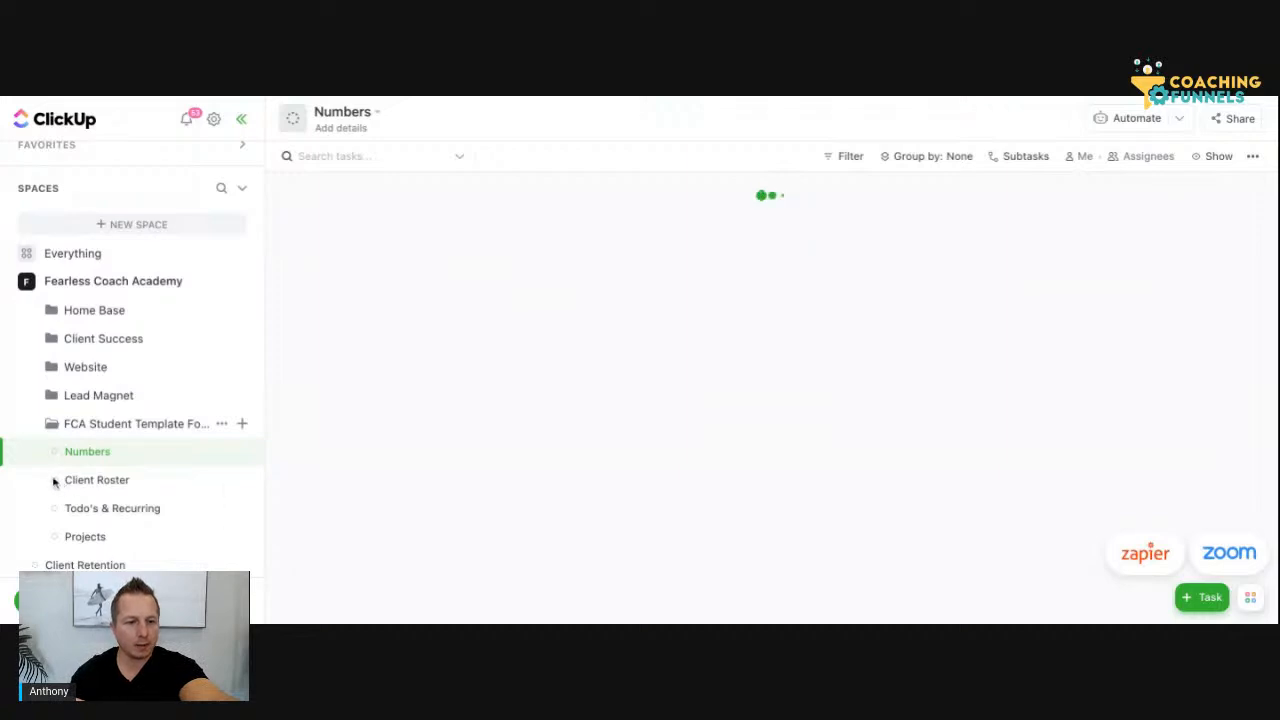
{"action": "left_click", "coordinate": [52, 482]}
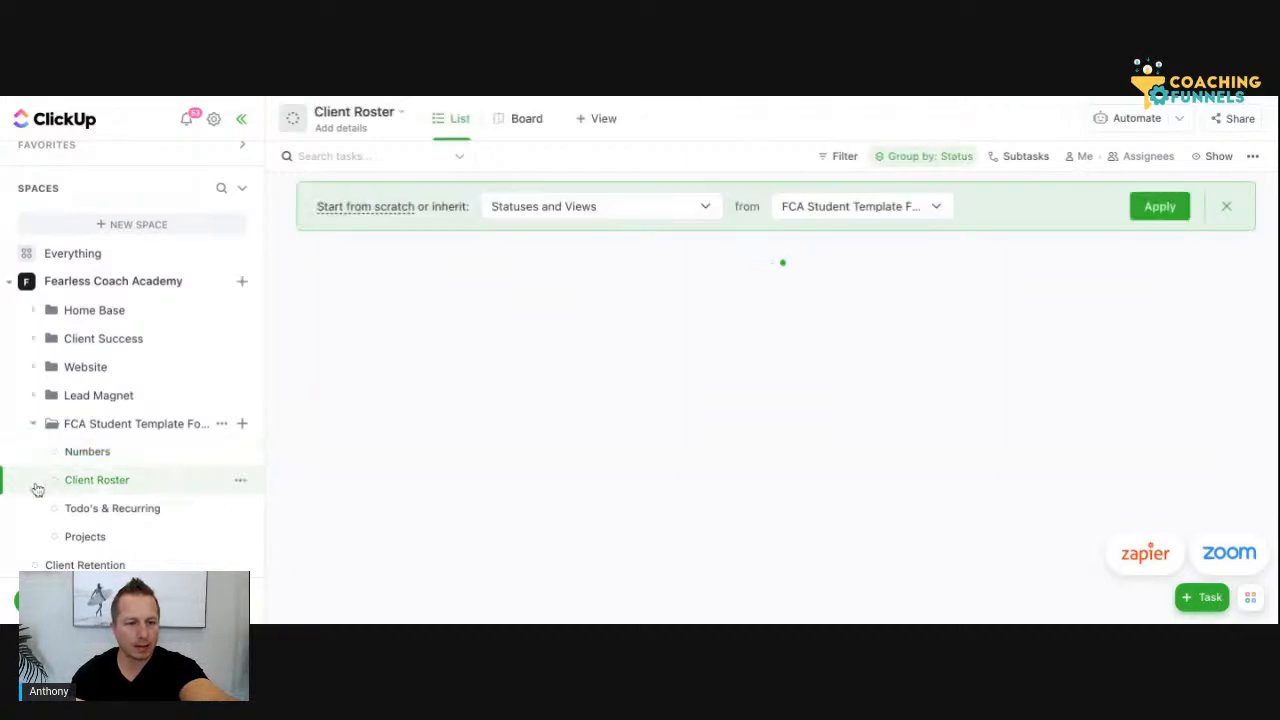
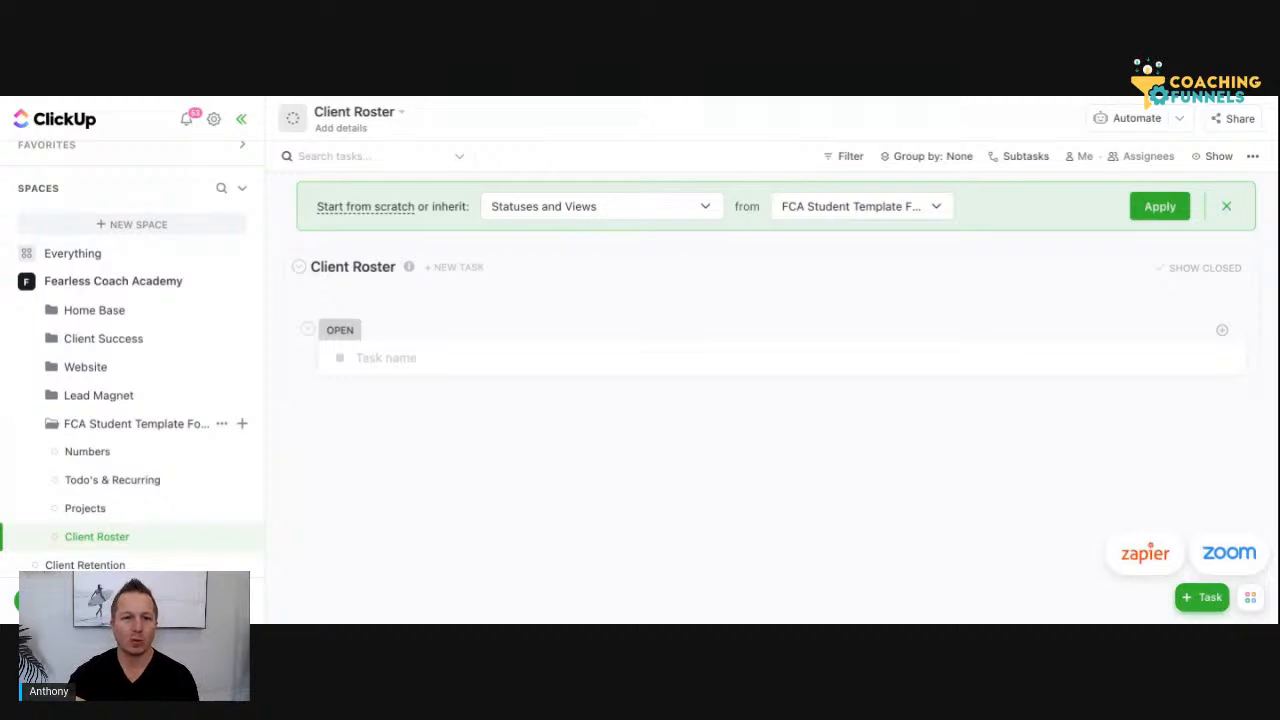
Set the Client Roster list to start from scratch and open the Todo's & Recurring list
{"action": "left_click", "coordinate": [365, 206]}
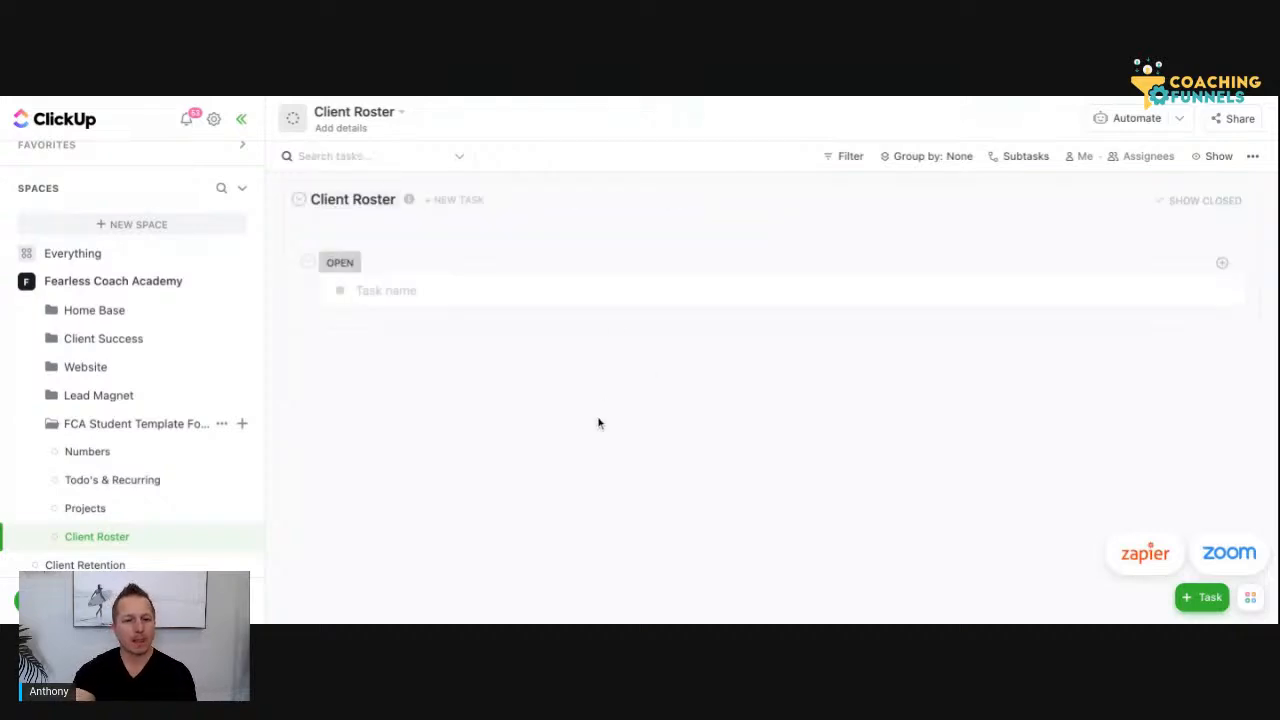
{"action": "left_click", "coordinate": [129, 458]}
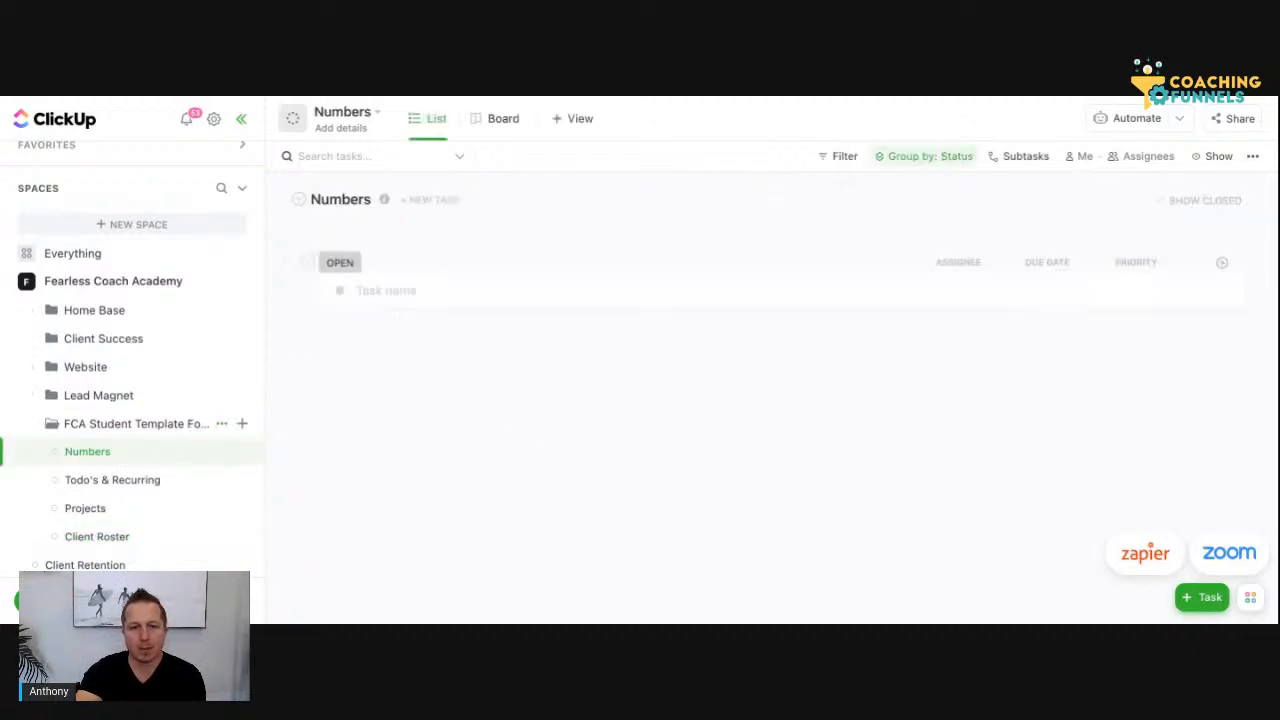
{"action": "left_click", "coordinate": [131, 488]}
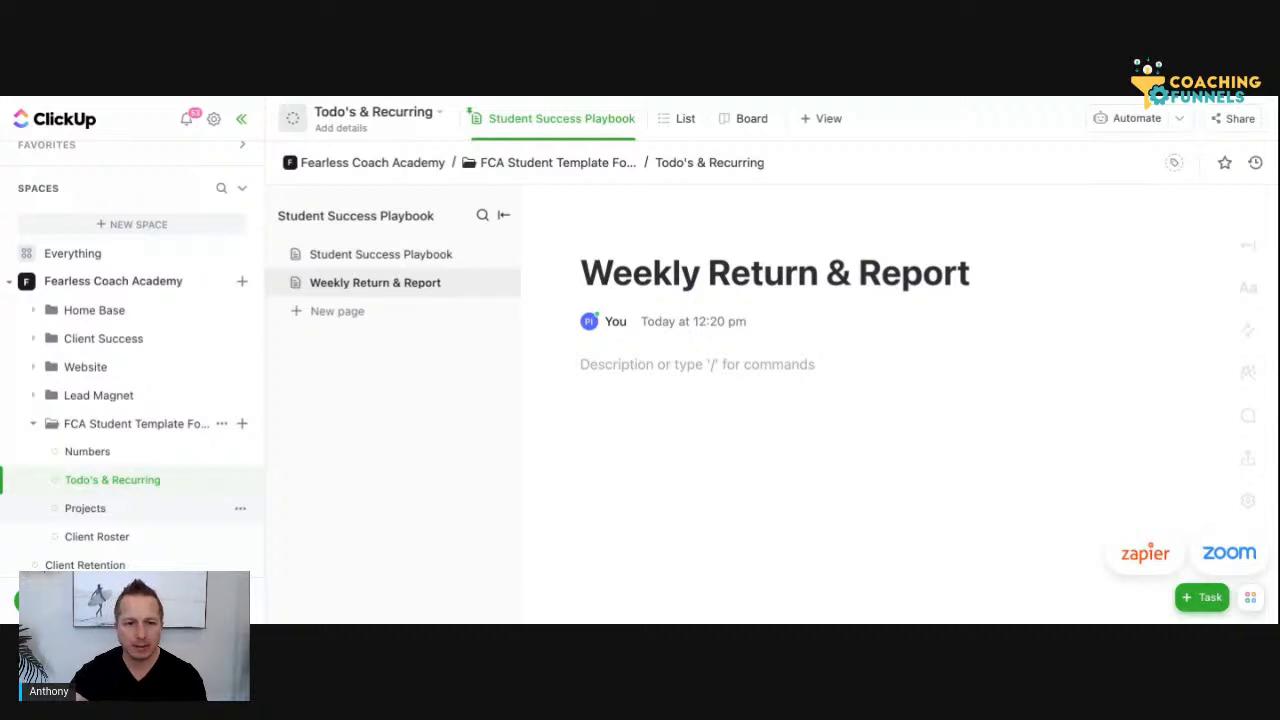
Enter "Wins for the week:" as the first line of the Weekly Return & Report page
{"action": "left_click", "coordinate": [698, 366]}
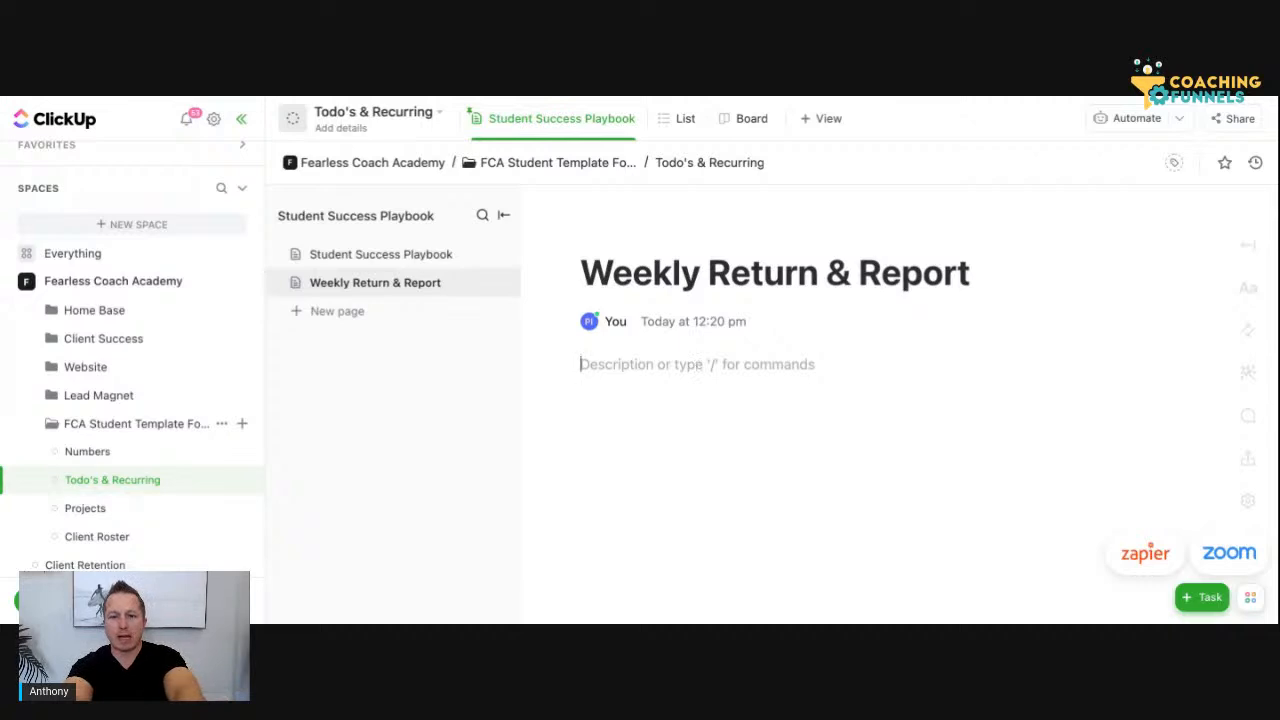
{"action": "type", "text": "T"}
{"action": "key", "text": "BackSpace"}
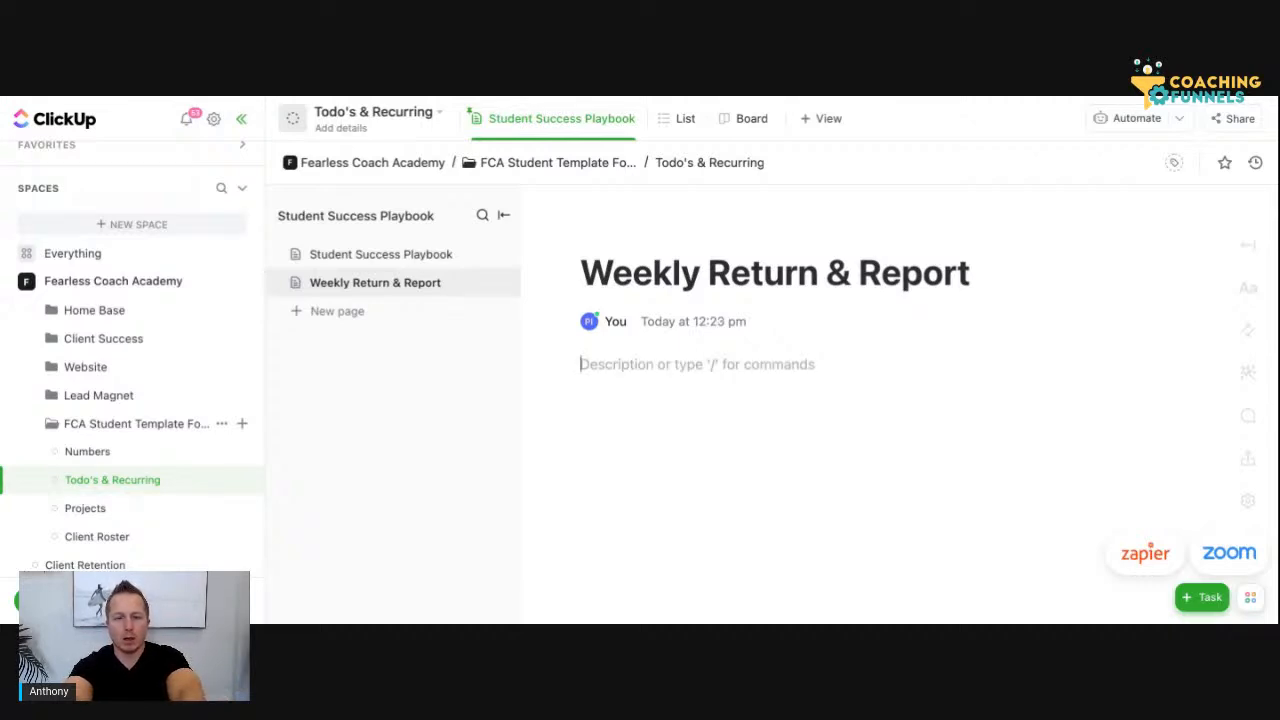
{"action": "type", "text": "Wins:"}
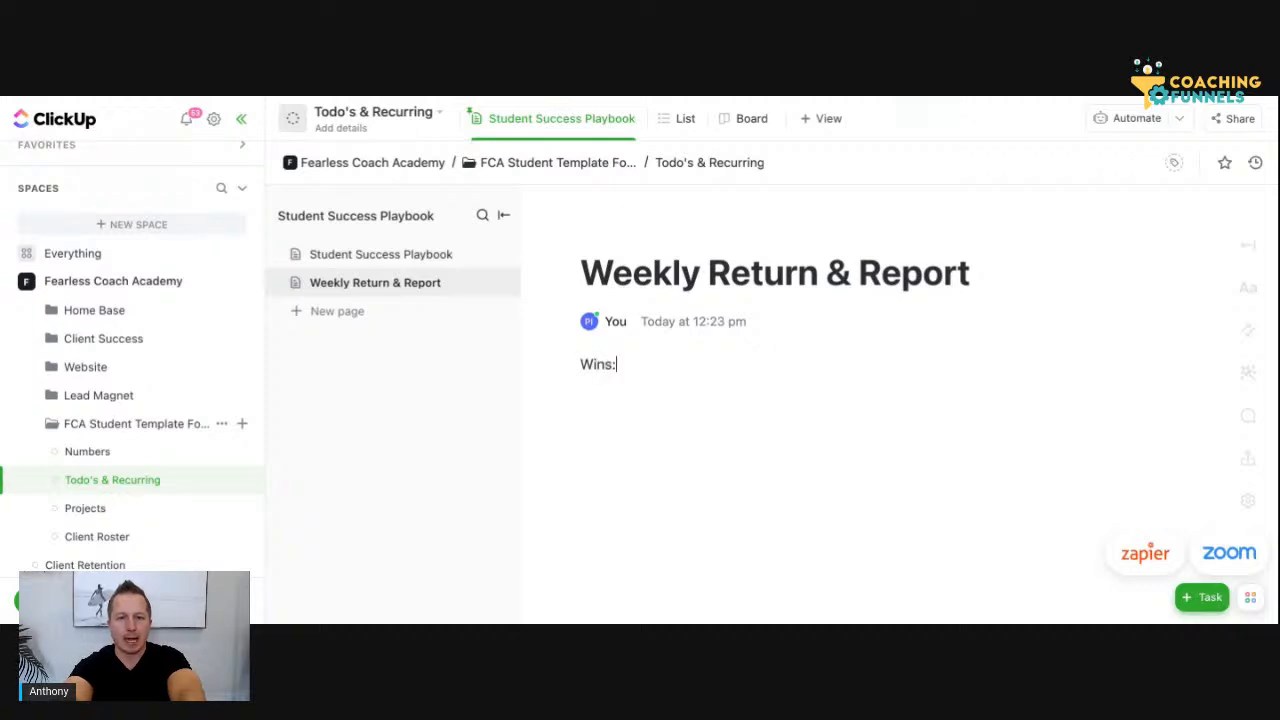
{"action": "key", "text": "BackSpace"}
{"action": "key", "text": "BackSpace"}
{"action": "type", "text": "for"}
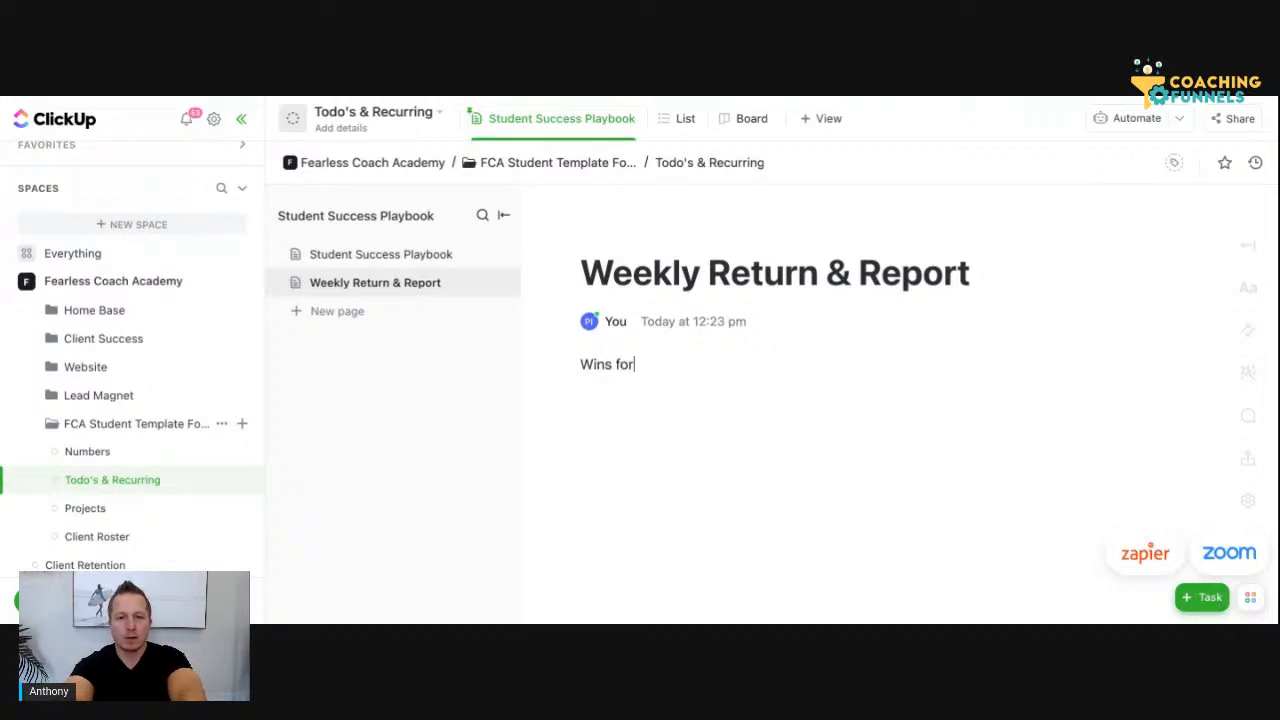
{"action": "type", "text": " the week:"}
{"action": "key", "text": "Return"}
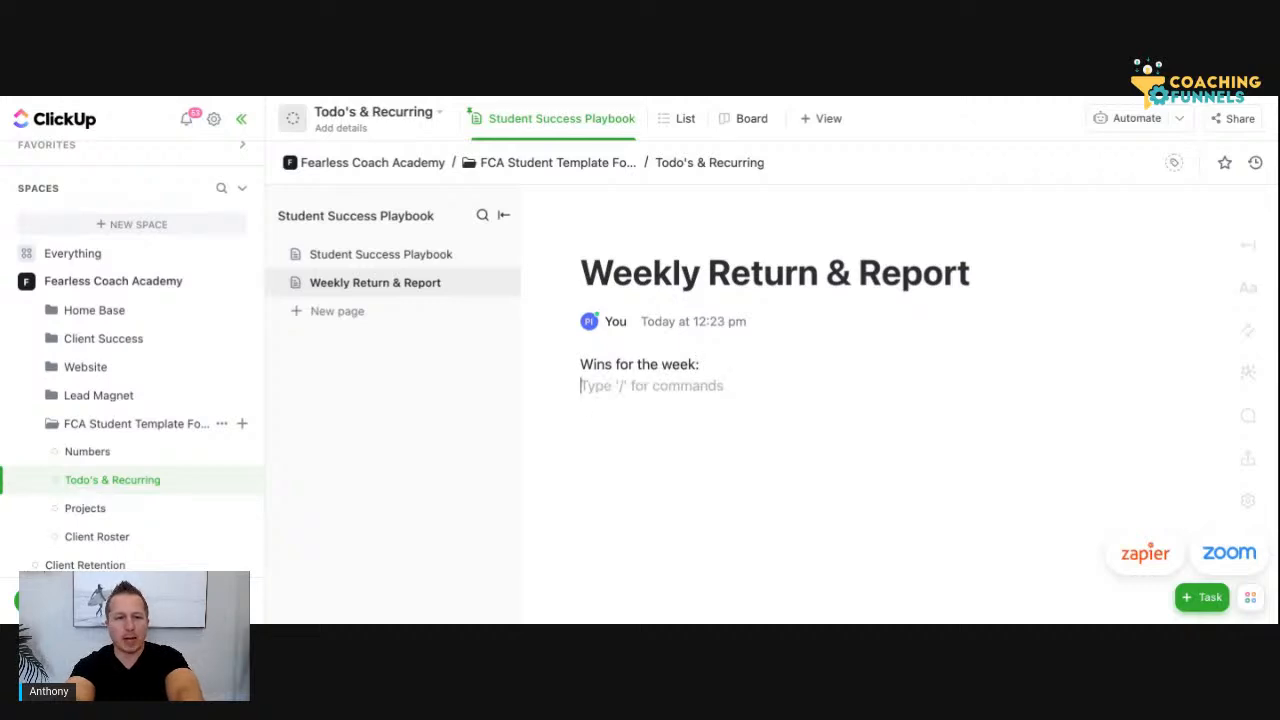
Add the lines "Numbers:", "Todo's & Recurring:" and "Projects:" below the wins line
{"action": "type", "text": "Numbers:"}
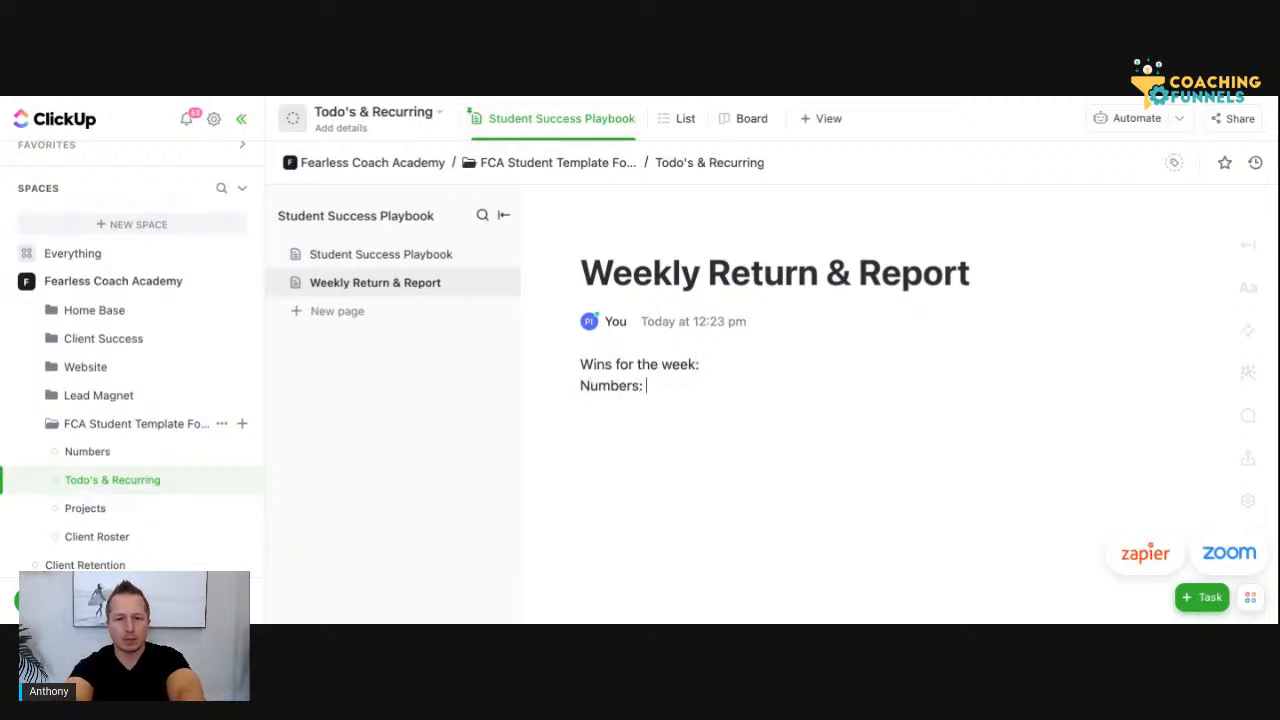
{"action": "key", "text": "Return"}
{"action": "type", "text": "Tod"}
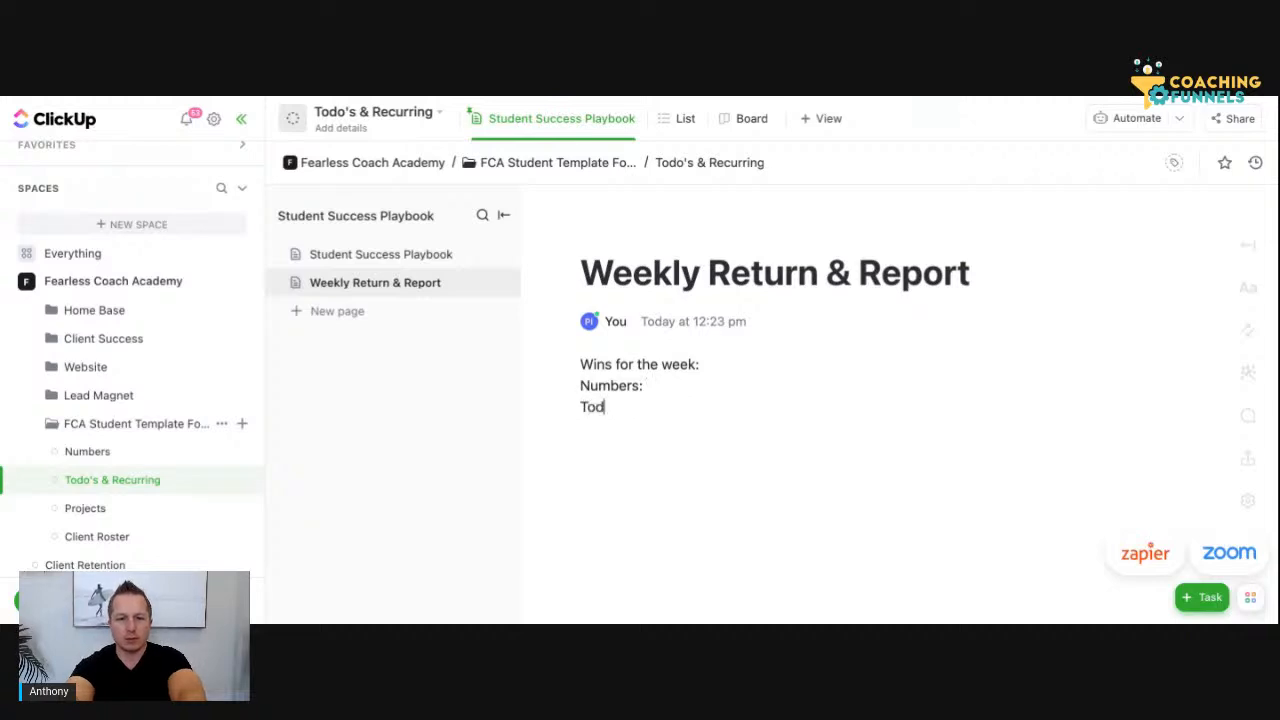
{"action": "type", "text": "o's "}
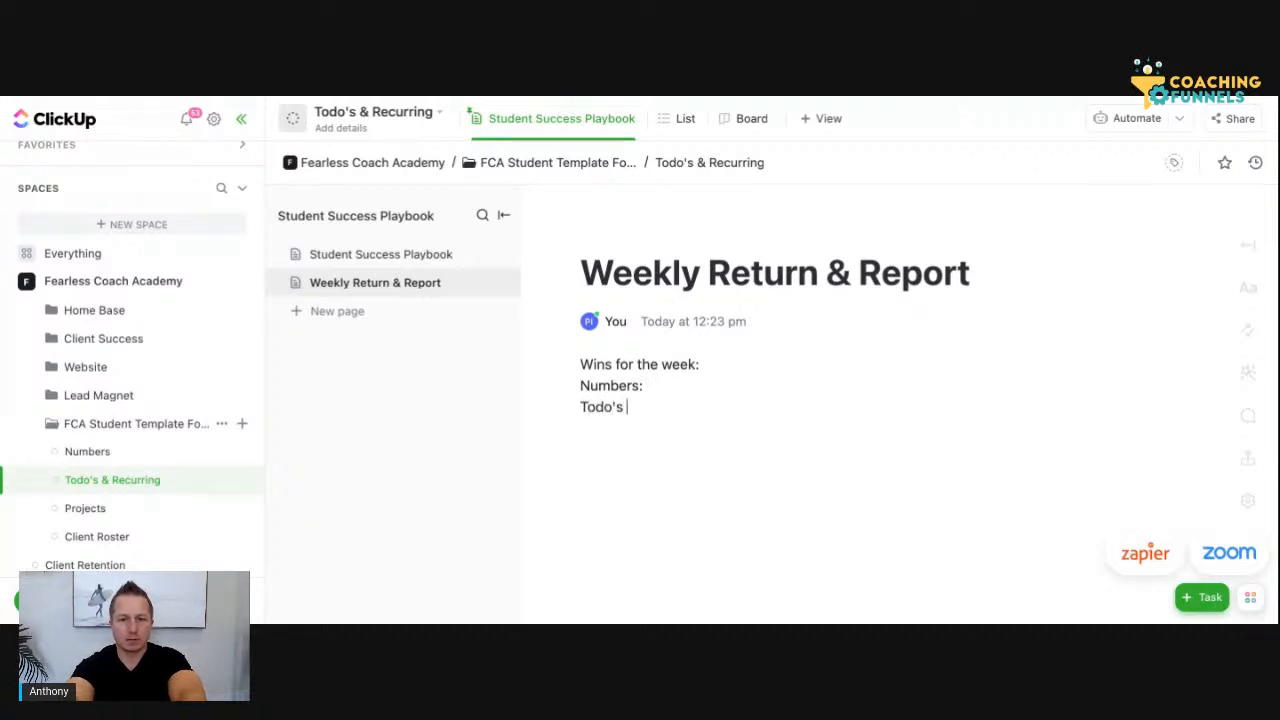
{"action": "type", "text": "& Re"}
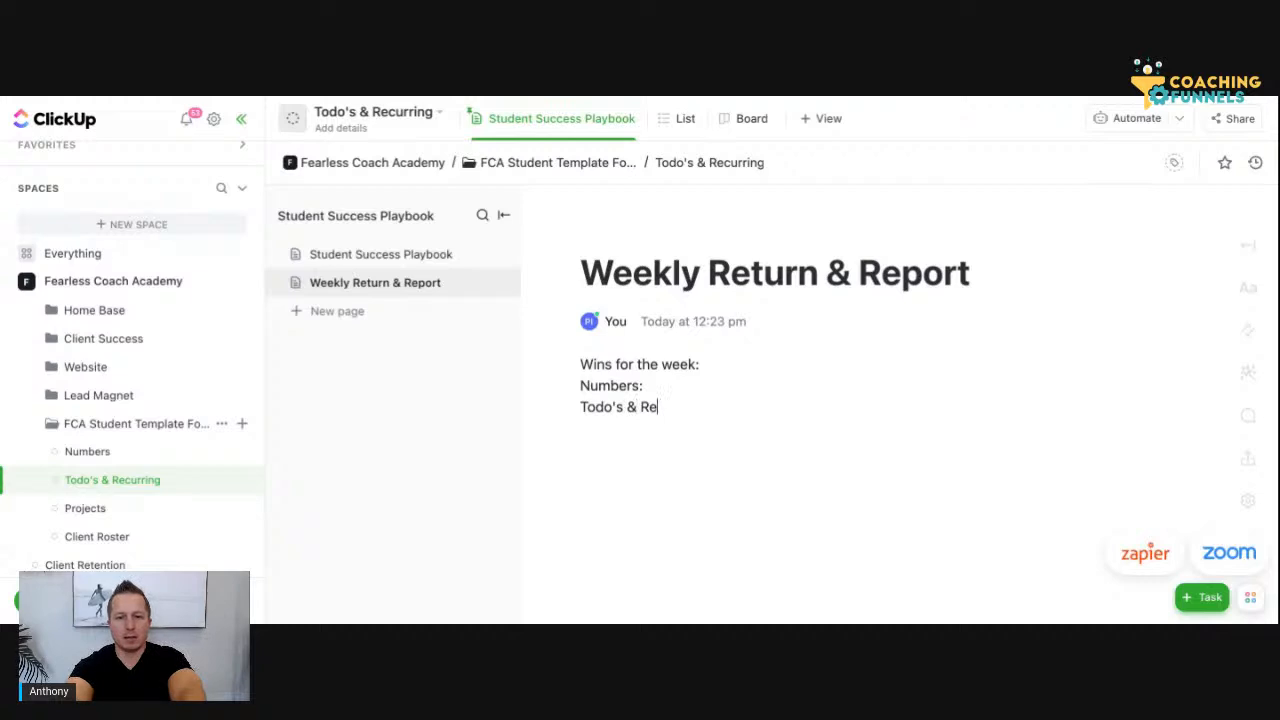
{"action": "type", "text": "curring:"}
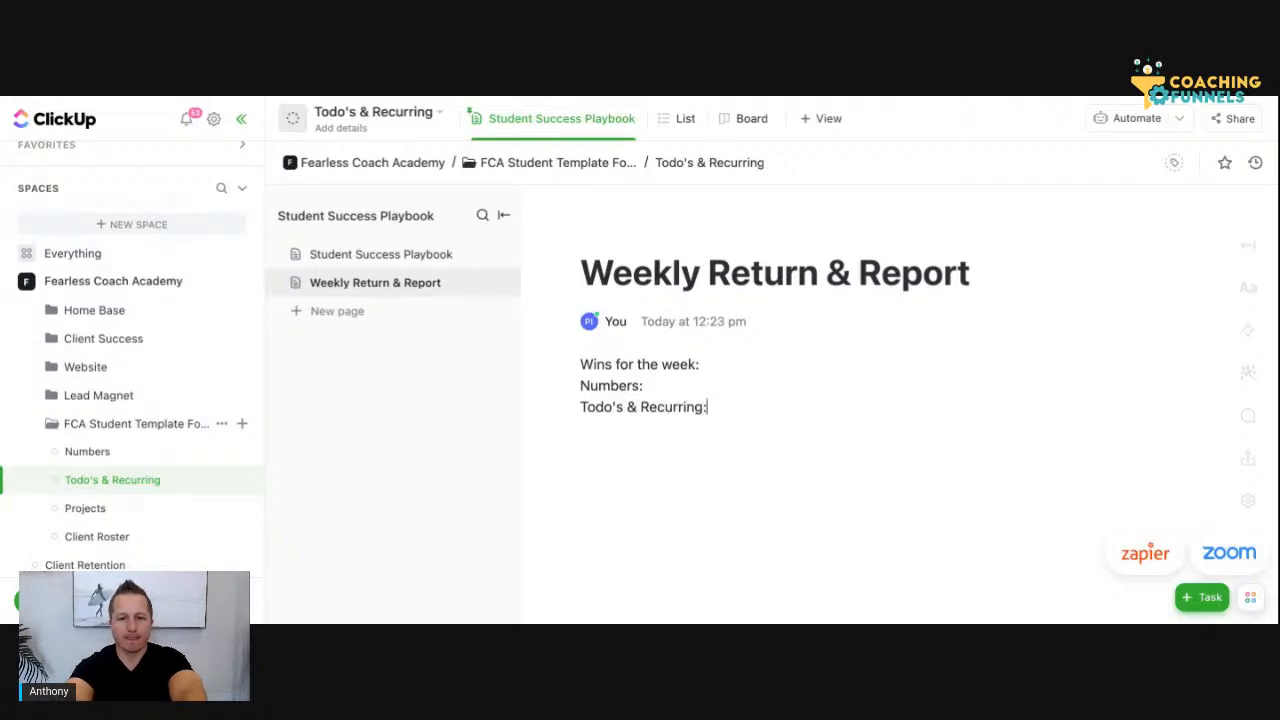
{"action": "key", "text": "Return"}
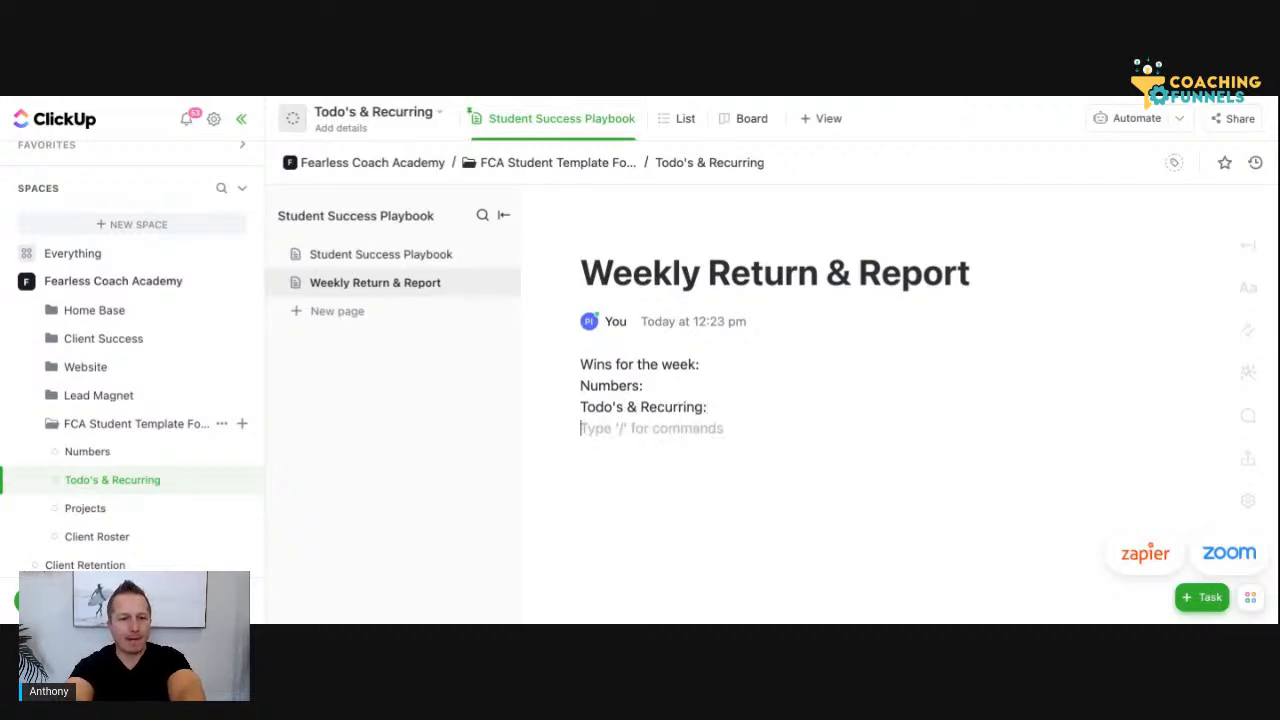
{"action": "type", "text": "Proje"}
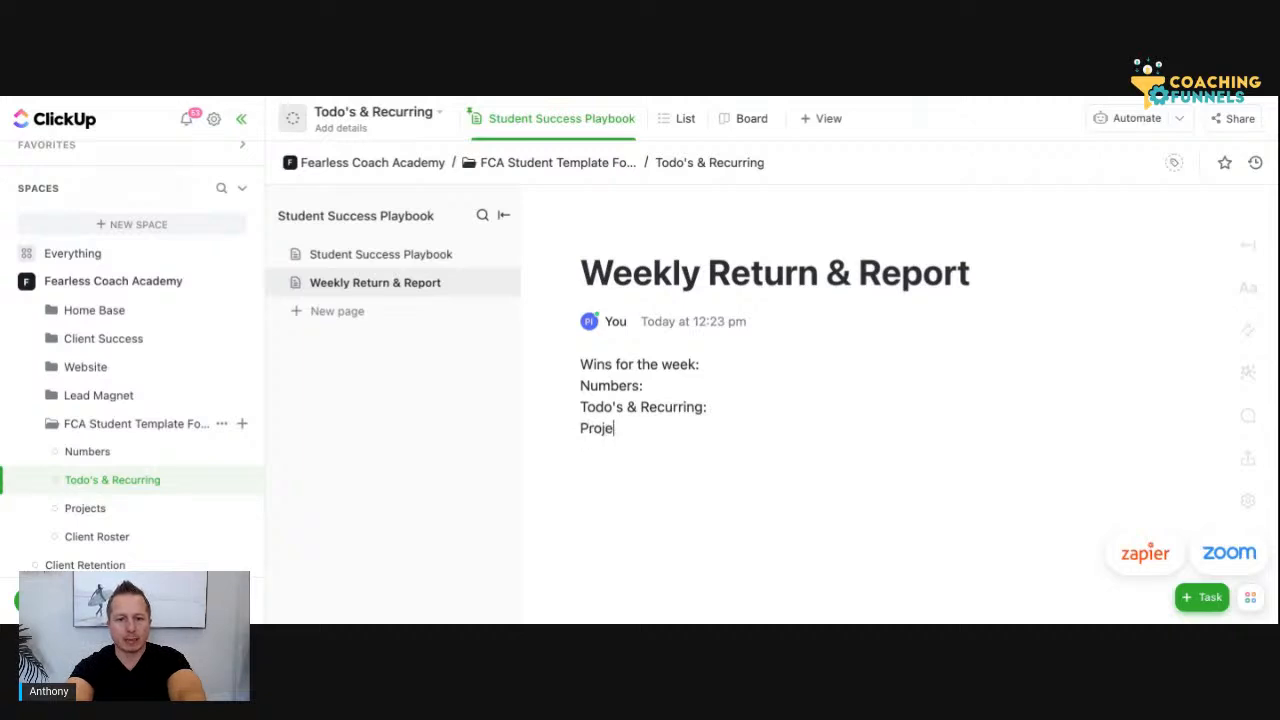
{"action": "type", "text": "cts:"}
{"action": "key", "text": "Return"}
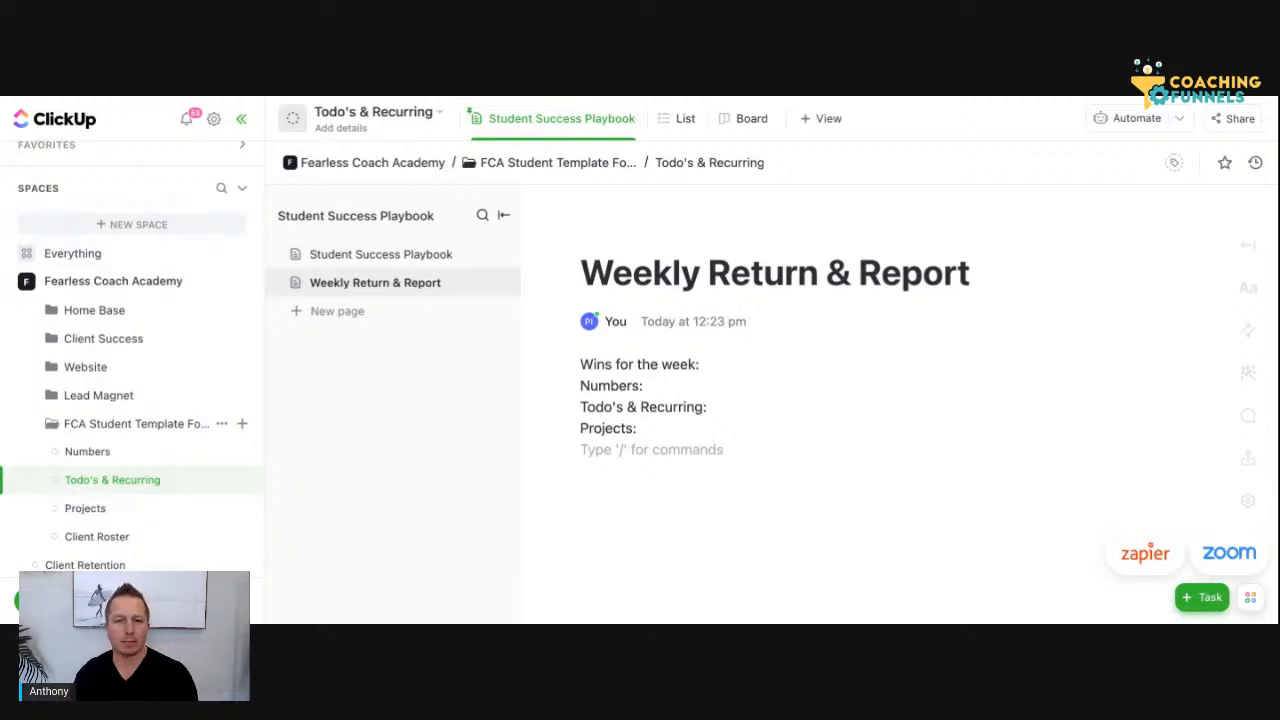
Add the line "What I am learning?" below "Projects:" on the Weekly Return & Report page
{"action": "left_click", "coordinate": [689, 365]}
{"action": "left_click", "coordinate": [710, 430]}
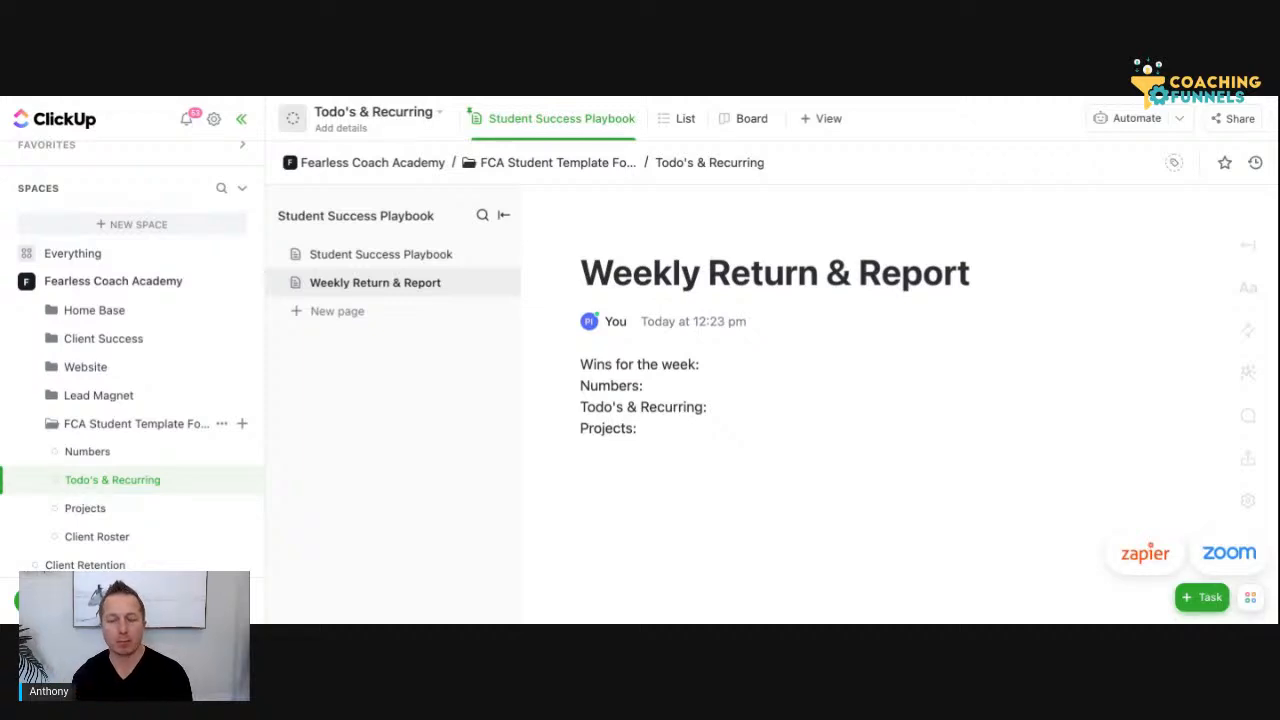
{"action": "key", "text": "Return"}
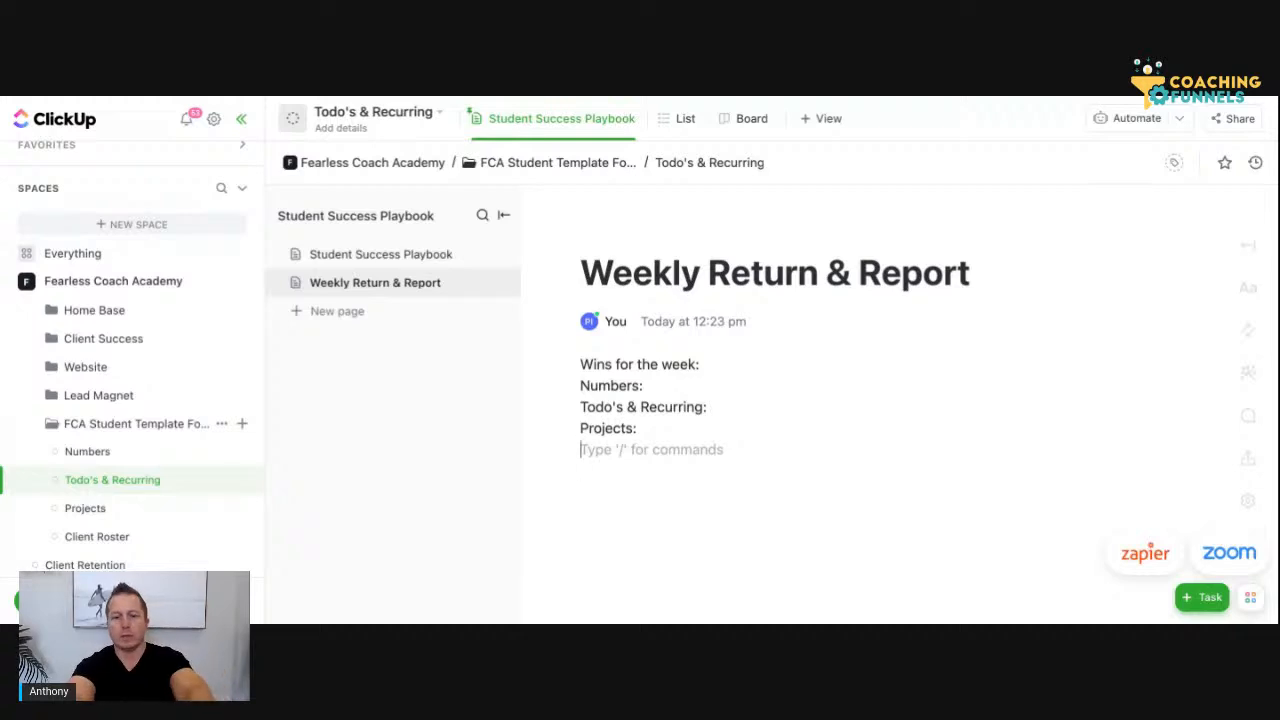
{"action": "type", "text": "What"}
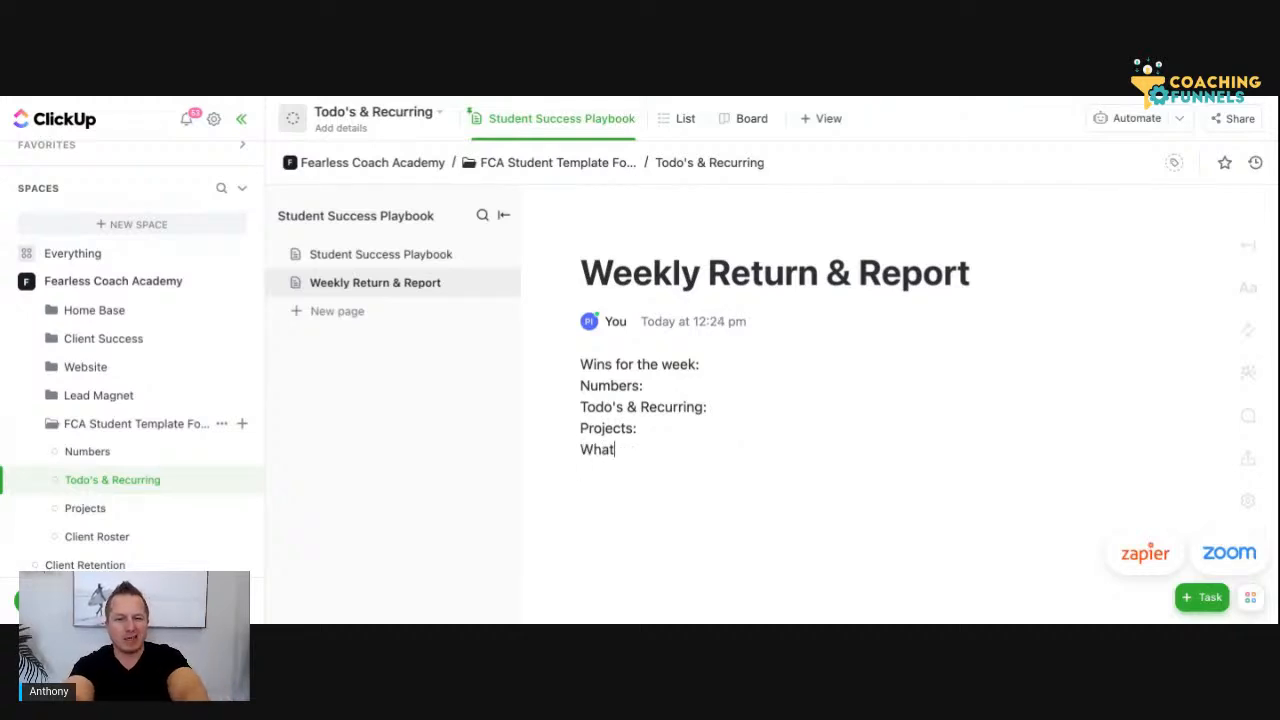
{"action": "type", "text": " I am learnign?"}
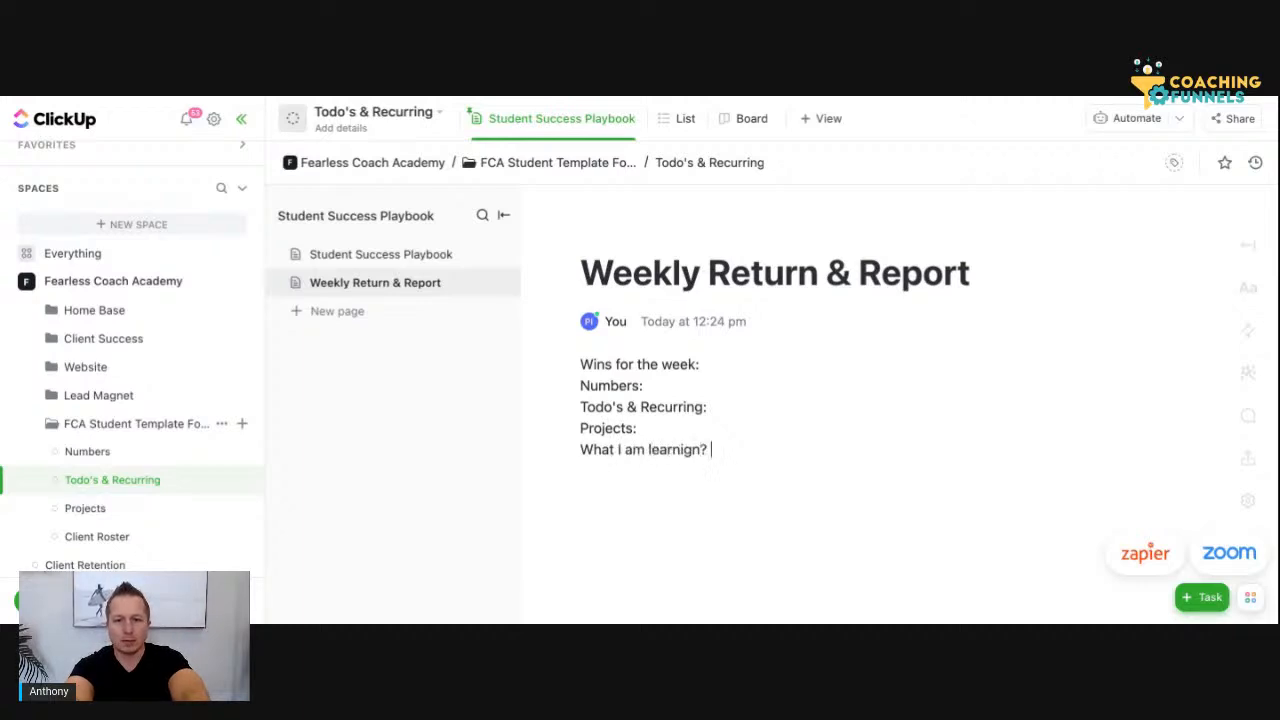
{"action": "key", "text": "BackSpace"}
{"action": "key", "text": "BackSpace"}
{"action": "key", "text": "BackSpace"}
{"action": "key", "text": "BackSpace"}
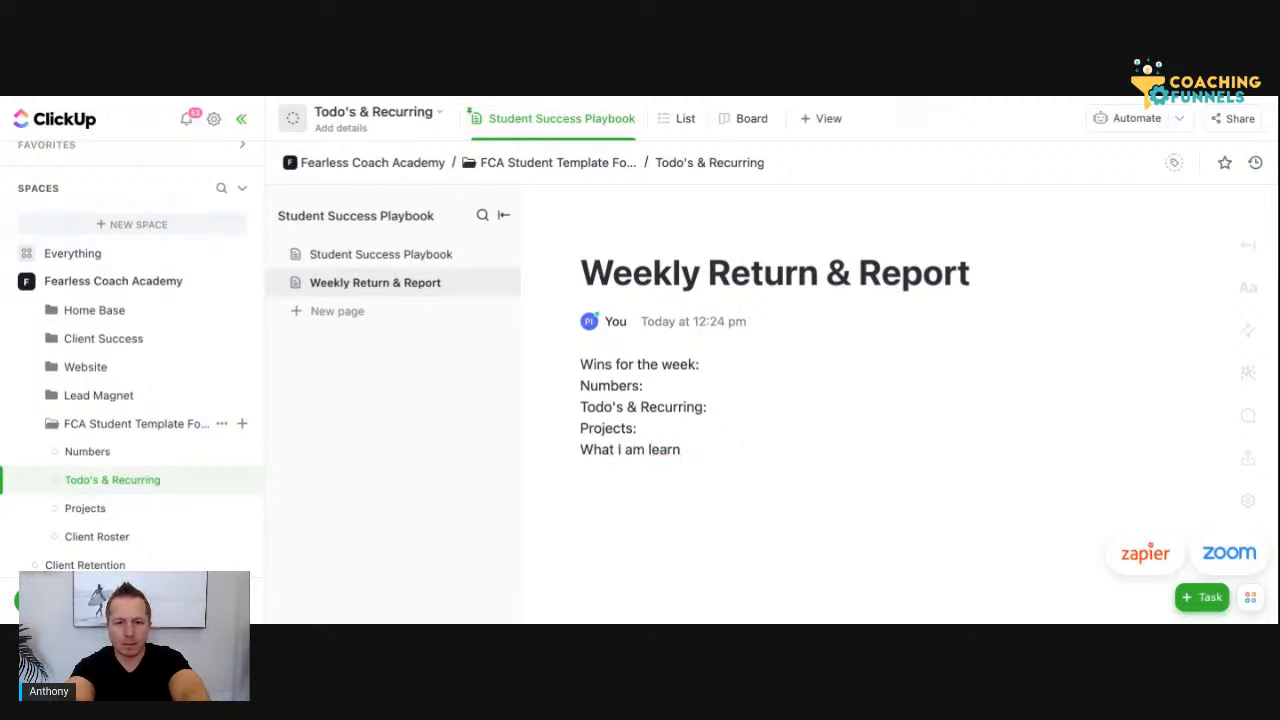
{"action": "type", "text": "ing?"}
{"action": "key", "text": "Return"}
Add the line "Where do I need support?" below the learning question
{"action": "type", "text": "What"}
{"action": "key", "text": "BackSpace"}
{"action": "key", "text": "BackSpace"}
{"action": "key", "text": "BackSpace"}
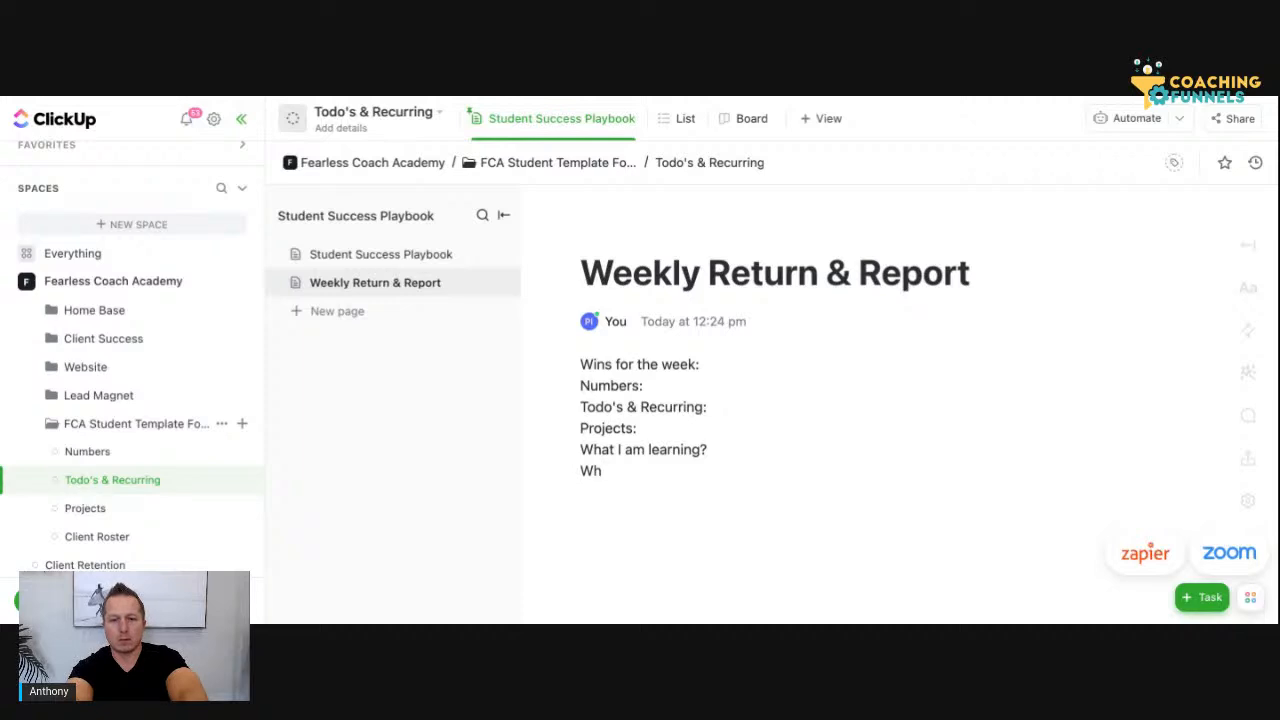
{"action": "type", "text": "ere do"}
{"action": "key", "text": "BackSpace"}
{"action": "key", "text": "BackSpace"}
{"action": "key", "text": "BackSpace"}
{"action": "key", "text": "BackSpace"}
{"action": "key", "text": "BackSpace"}
{"action": "key", "text": "BackSpace"}
{"action": "type", "text": "ere "}
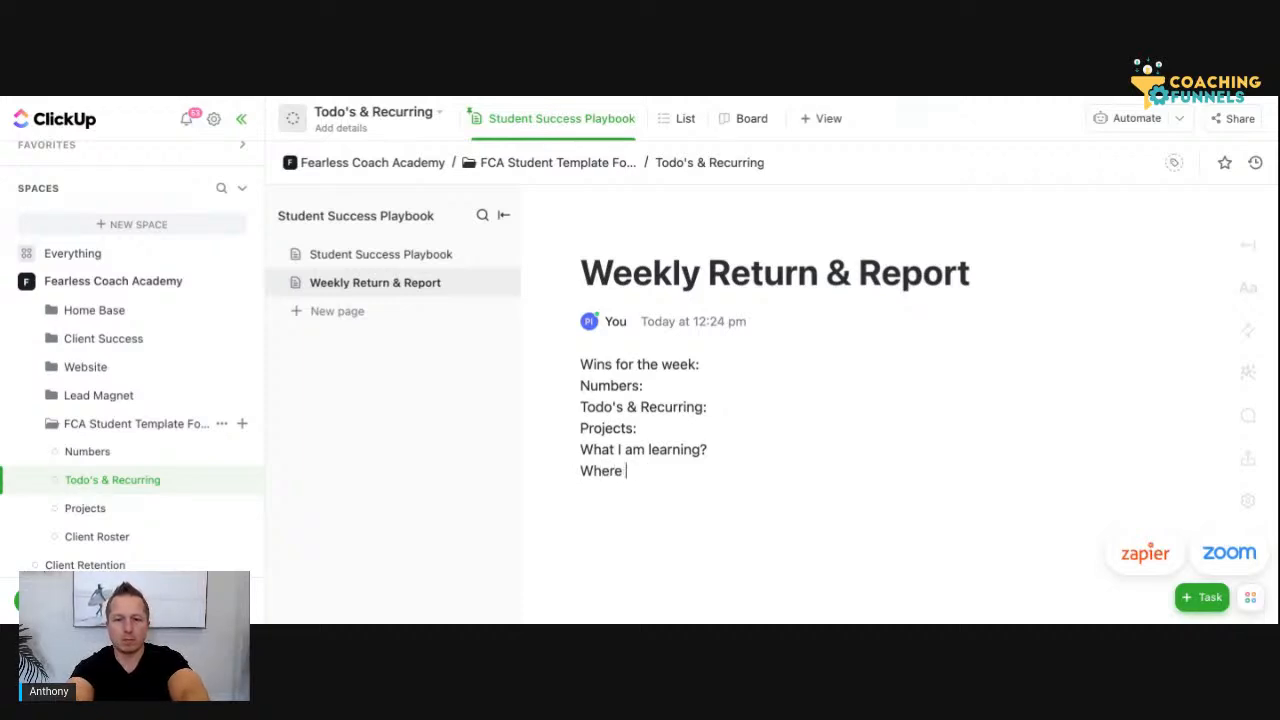
{"action": "type", "text": "do I nee"}
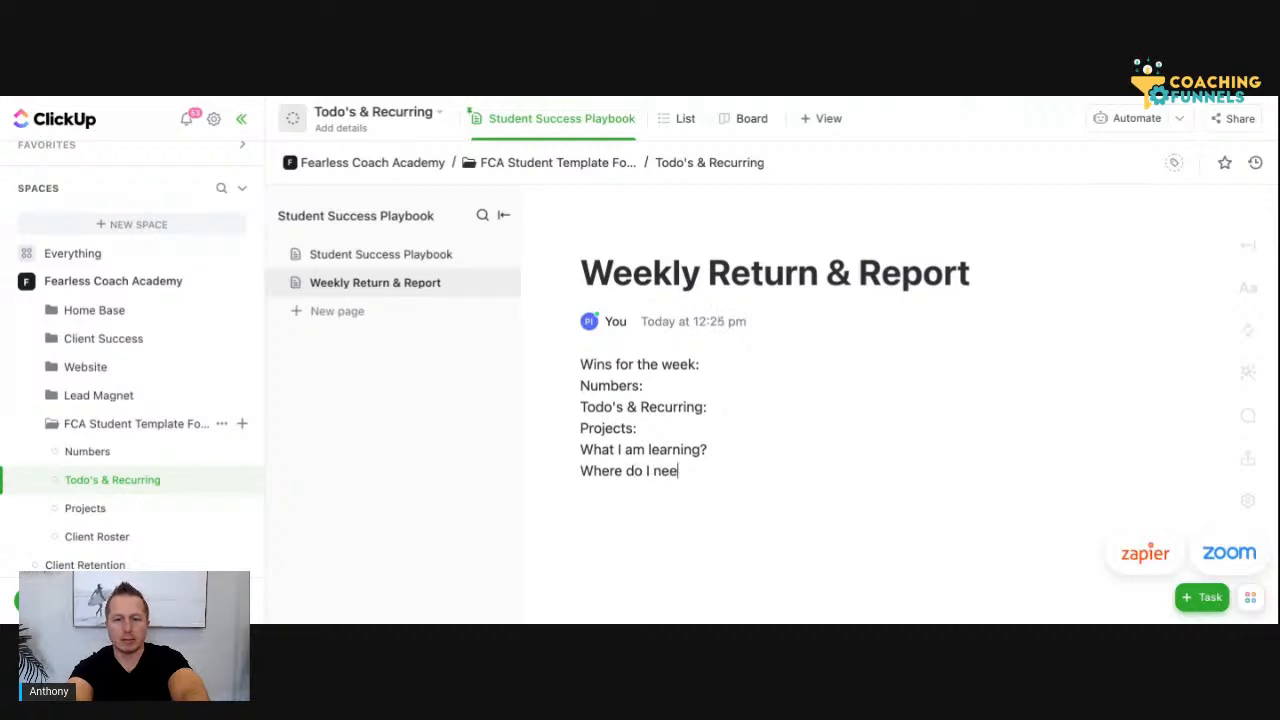
{"action": "type", "text": "d suppro"}
{"action": "key", "text": "BackSpace"}
{"action": "key", "text": "BackSpace"}
{"action": "type", "text": "ort?"}
{"action": "key", "text": "Return"}
Add the line "What is my plan for the next week?" below the support question
{"action": "type", "text": "What "}
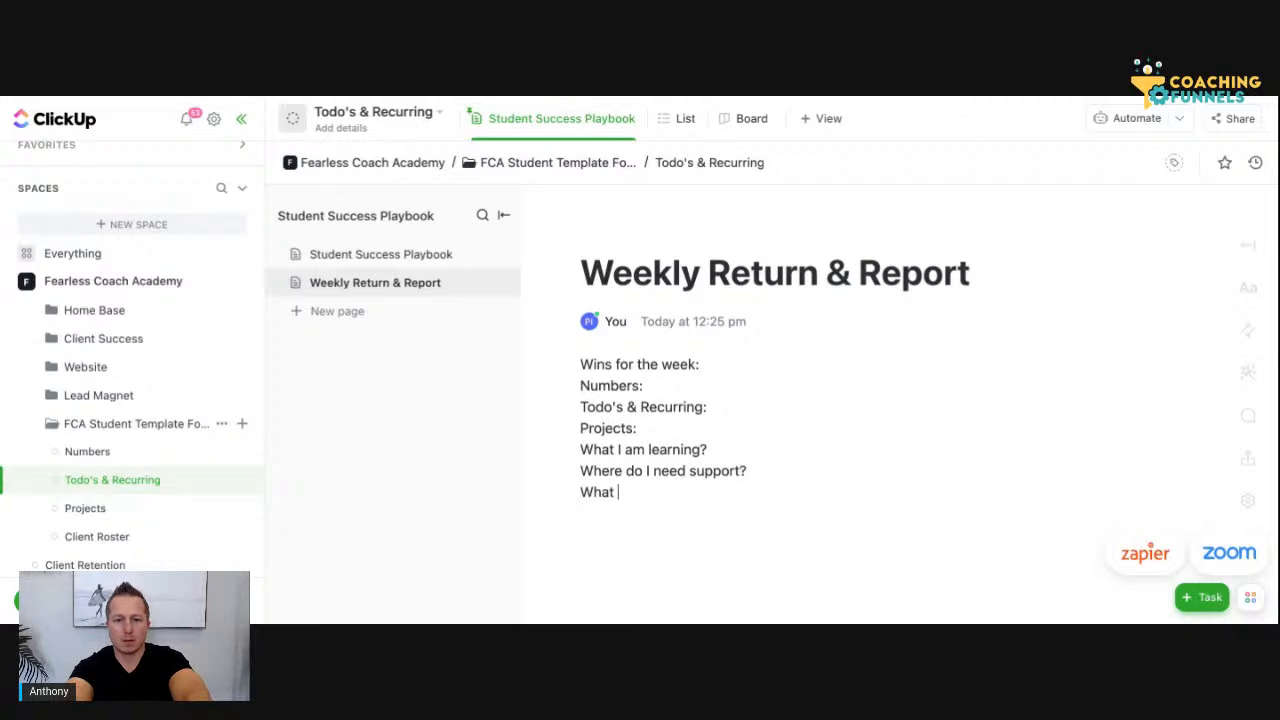
{"action": "type", "text": "is m"}
{"action": "type", "text": "lan "}
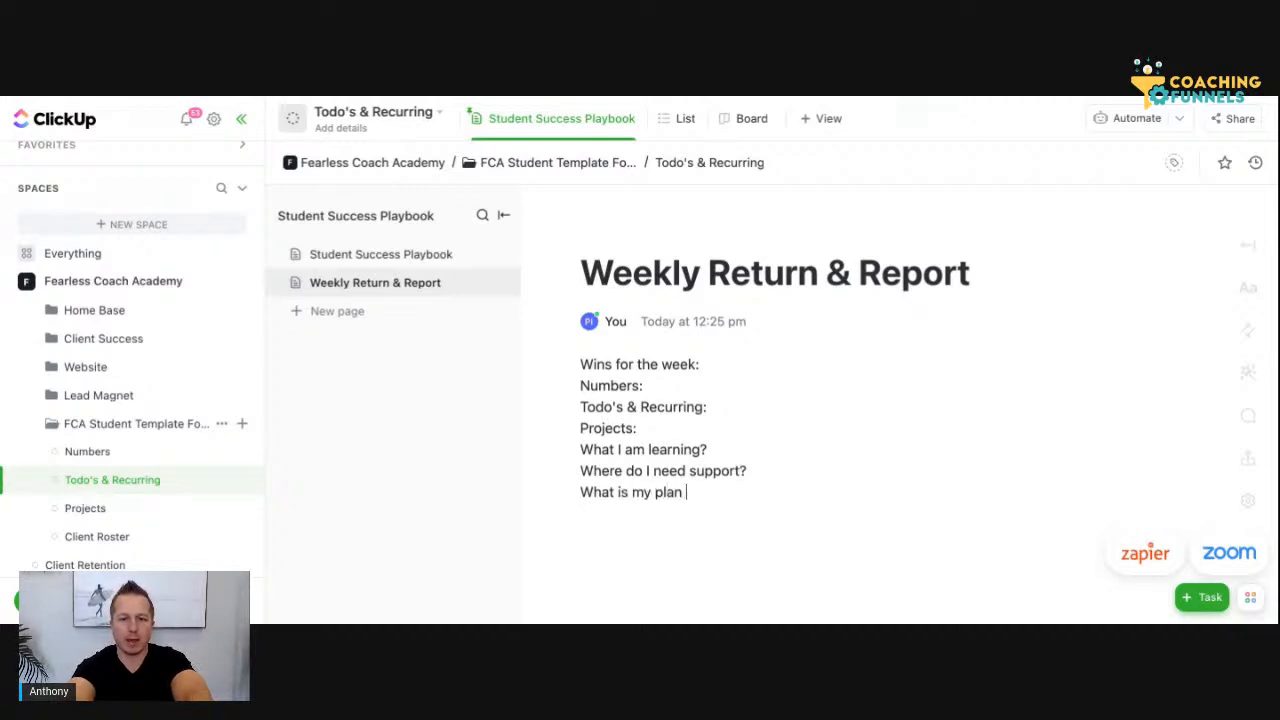
{"action": "type", "text": "for the next weeK?"}
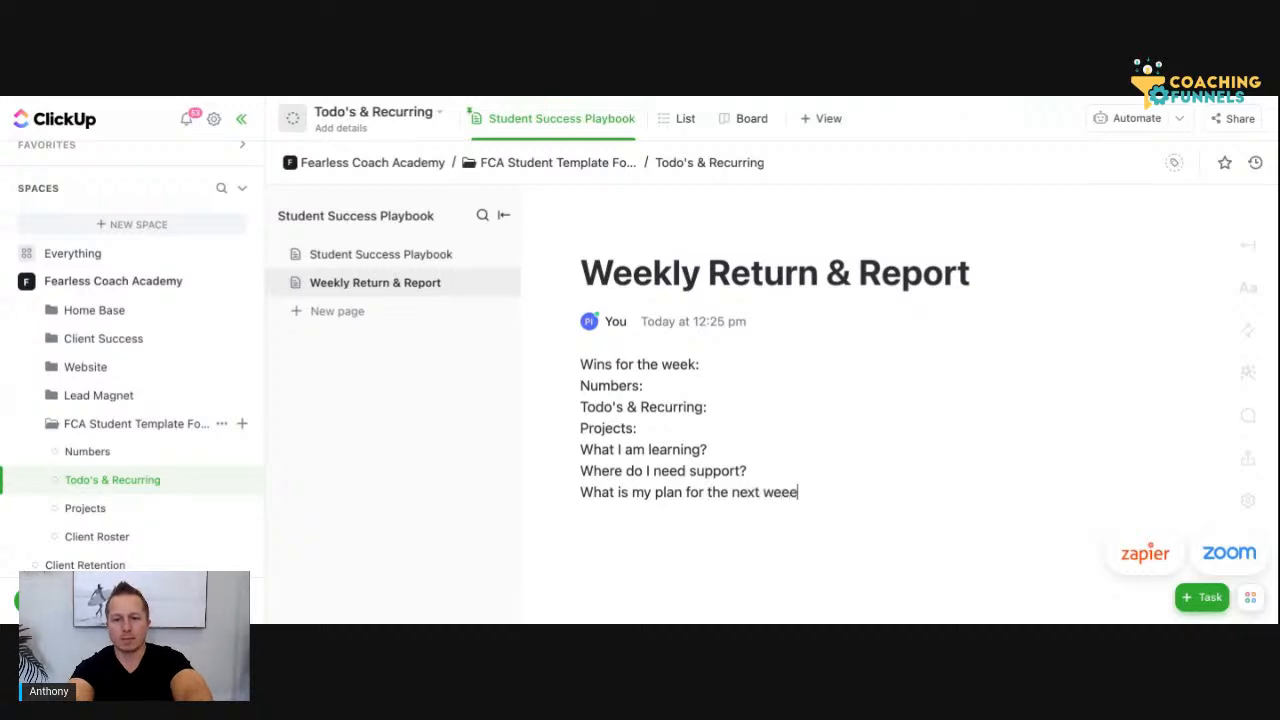
{"action": "key", "text": "BackSpace"}
{"action": "key", "text": "BackSpace"}
{"action": "key", "text": "BackSpace"}
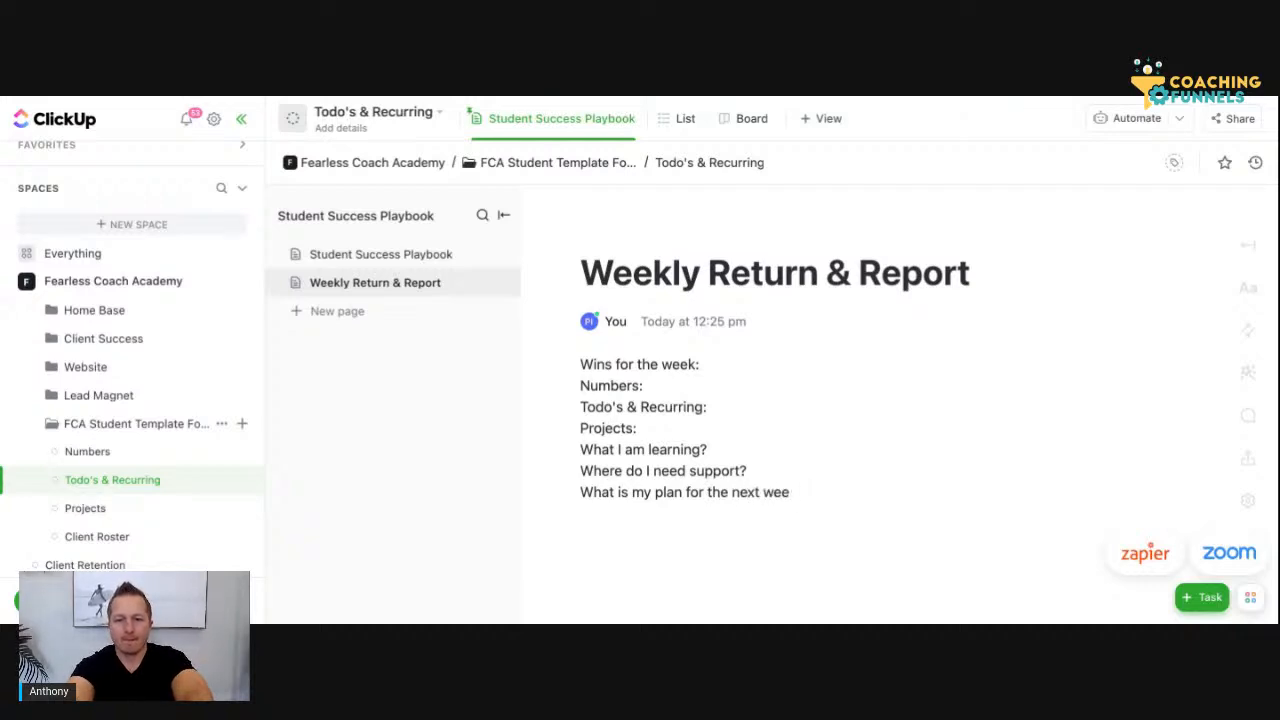
{"action": "type", "text": "k?"}
{"action": "key", "text": "Return"}
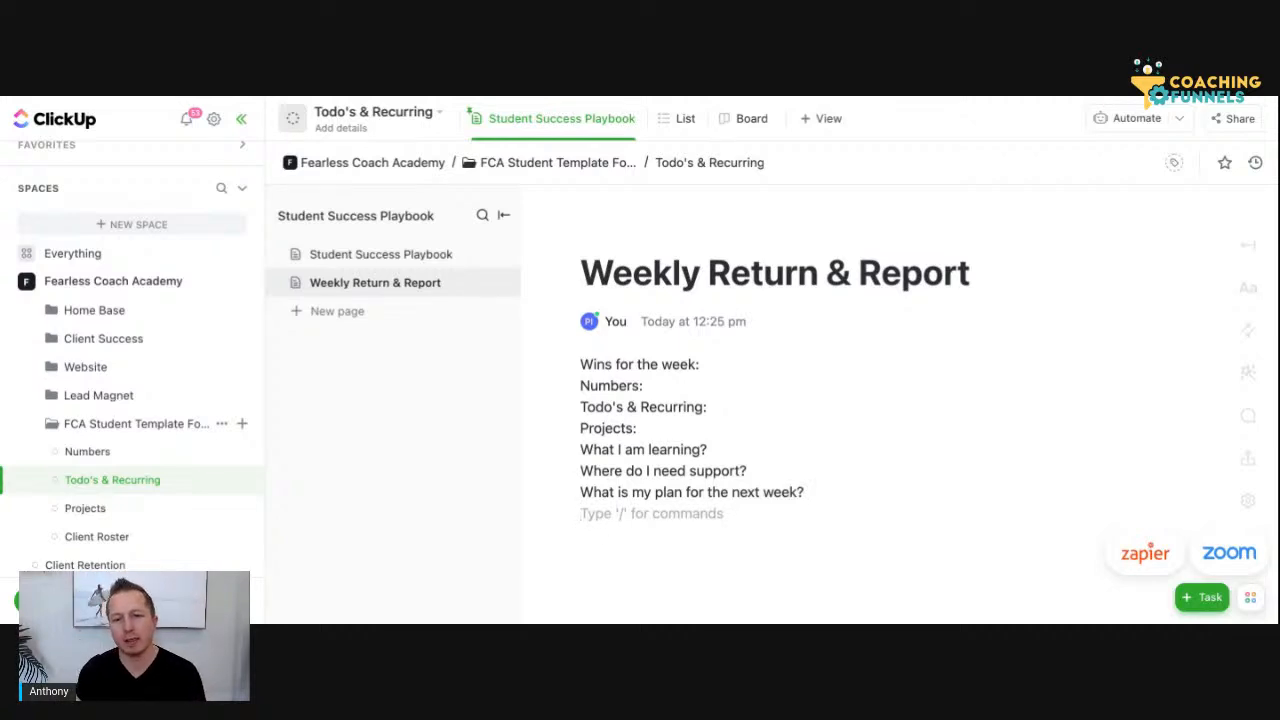
Leave a blank line and add a "Next Week" heading line with "Targets:" beneath it
{"action": "key", "text": "Return"}
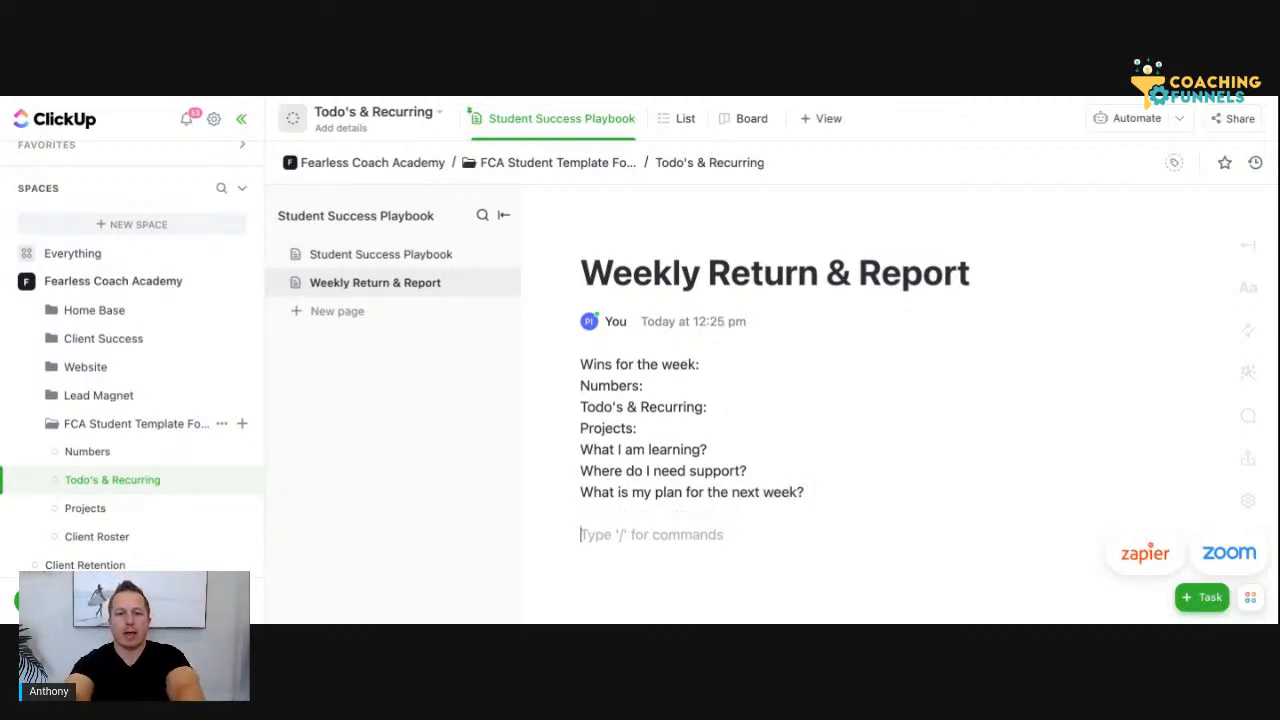
{"action": "type", "text": "Next WEe"}
{"action": "key", "text": "BackSpace"}
{"action": "key", "text": "BackSpace"}
{"action": "type", "text": "eek"}
{"action": "key", "text": "Return"}
{"action": "type", "text": "Target:"}
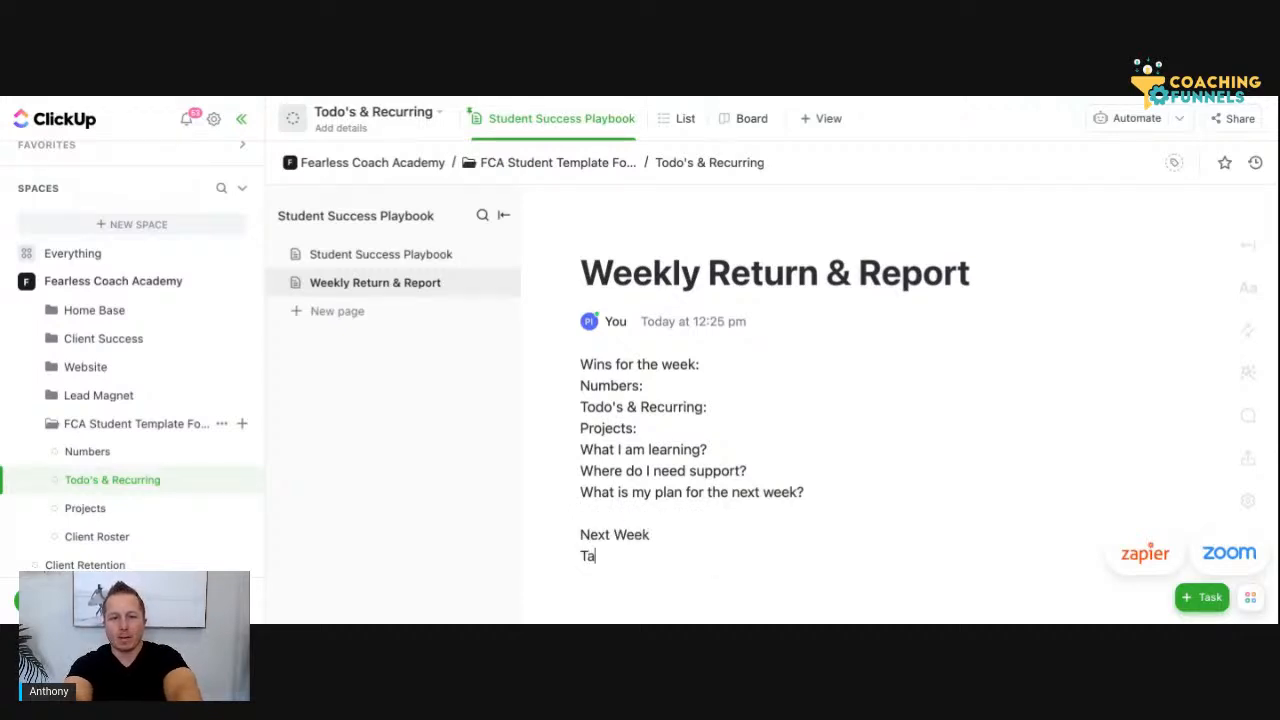
{"action": "key", "text": "Return"}
{"action": "key", "text": "BackSpace"}
{"action": "key", "text": "BackSpace"}
{"action": "type", "text": "s:"}
{"action": "key", "text": "Return"}
{"action": "key", "text": "BackSpace"}
{"action": "key", "text": "Return"}
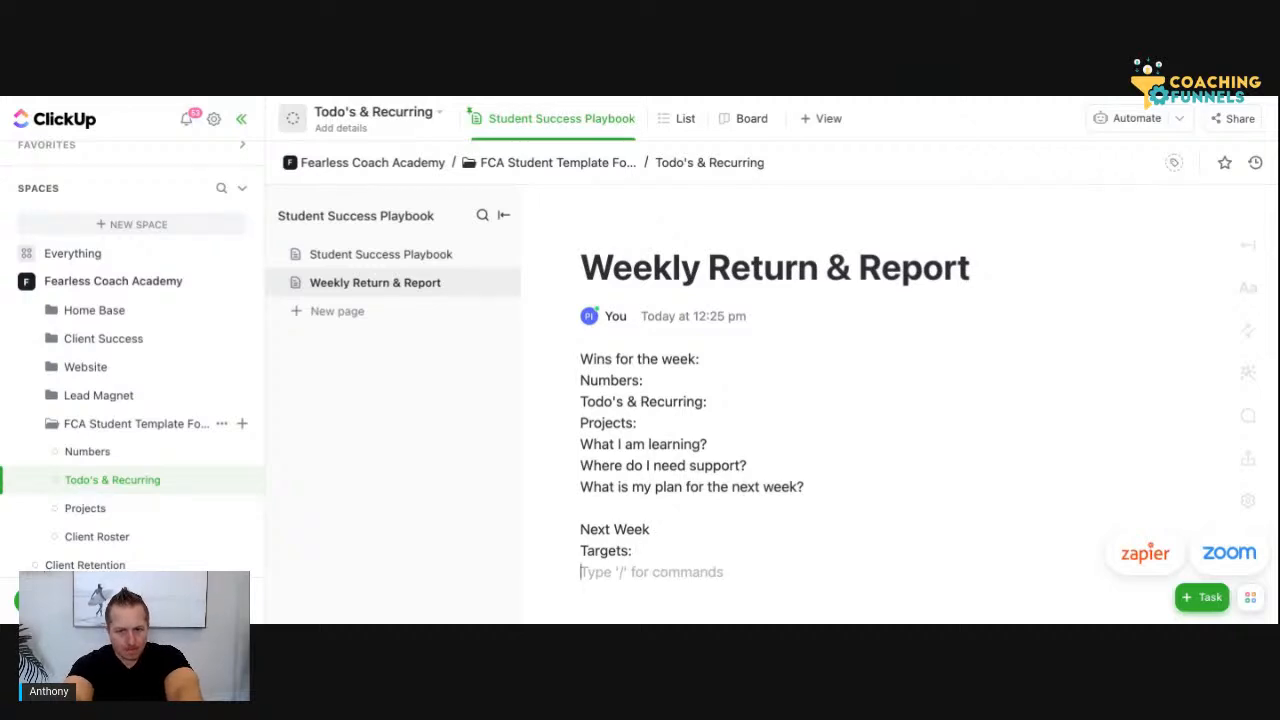
{"action": "type", "text": "Por"}
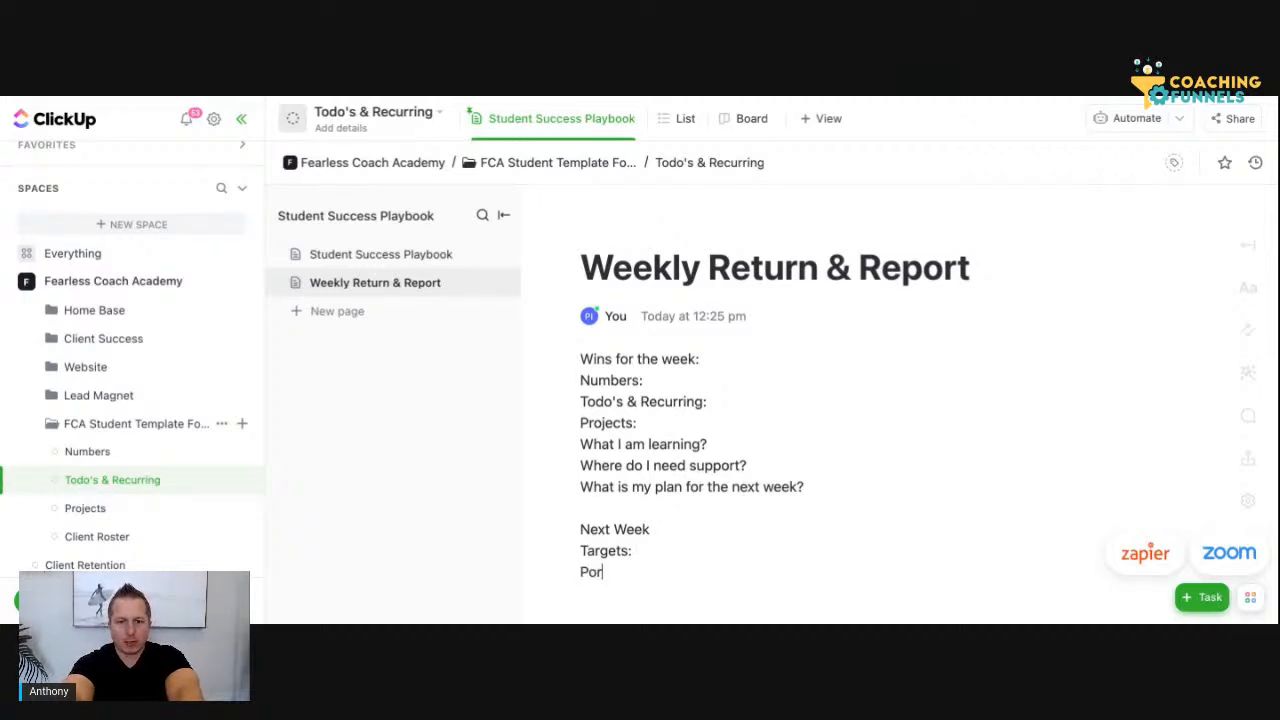
{"action": "key", "text": "BackSpace"}
{"action": "key", "text": "BackSpace"}
{"action": "type", "text": "rojects:"}
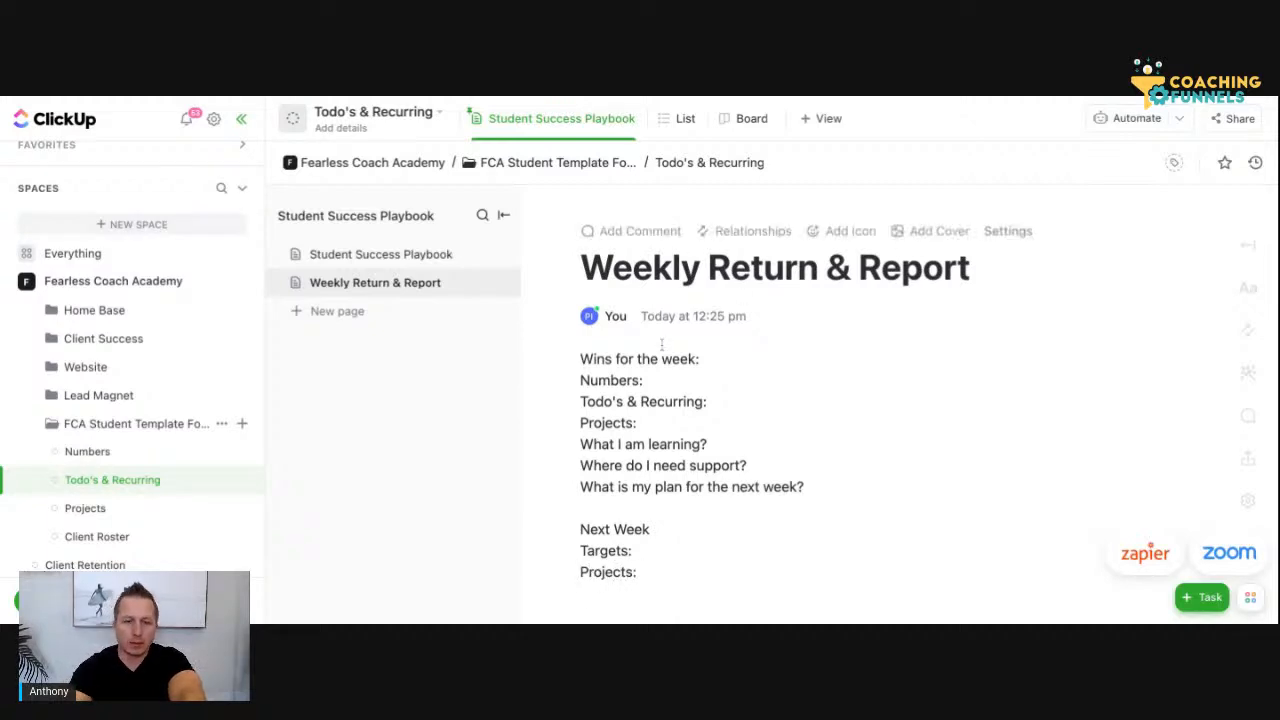
{"action": "key", "text": "ctrl+BackSpace"}
Insert the line "Todo's:" between "Targets:" and "Projects:" in the Next Week section
{"action": "type", "text": "Today"}
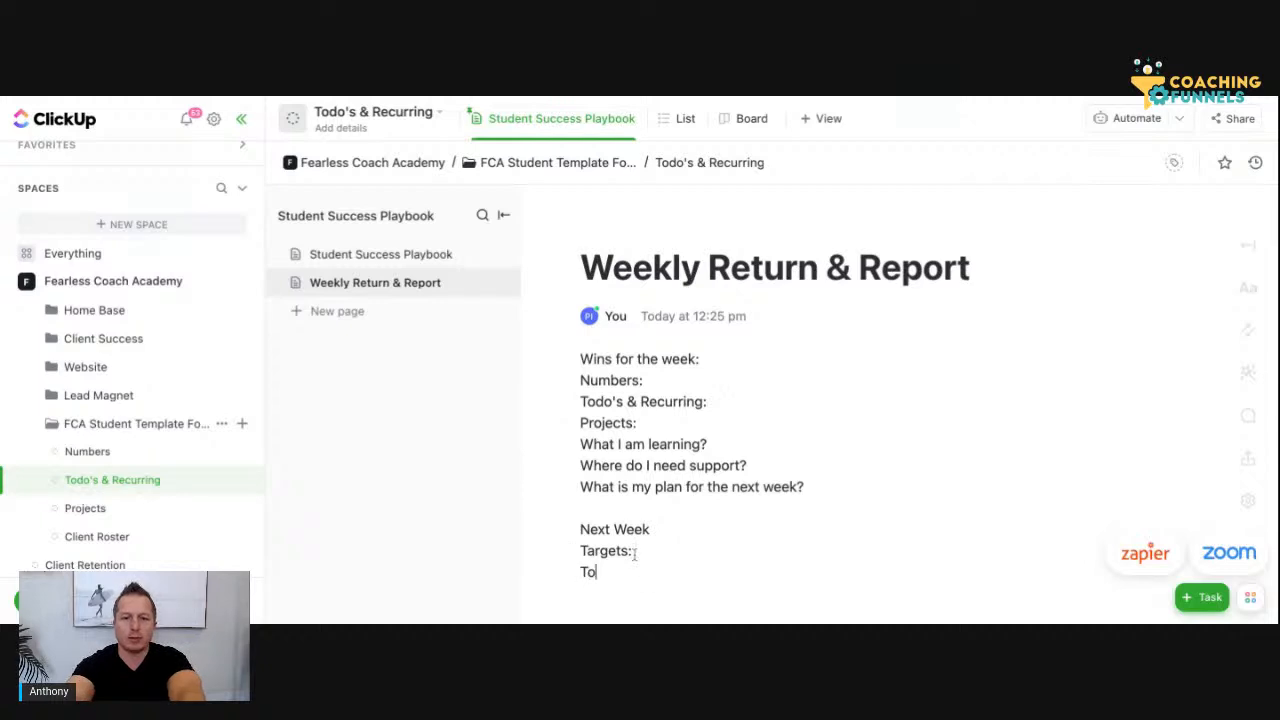
{"action": "key", "text": "BackSpace"}
{"action": "type", "text": "o"}
{"action": "key", "text": "BackSpace"}
{"action": "key", "text": "BackSpace"}
{"action": "type", "text": "o's"}
{"action": "scroll", "coordinate": [649, 539], "scroll_direction": "down", "scroll_amount": 1}
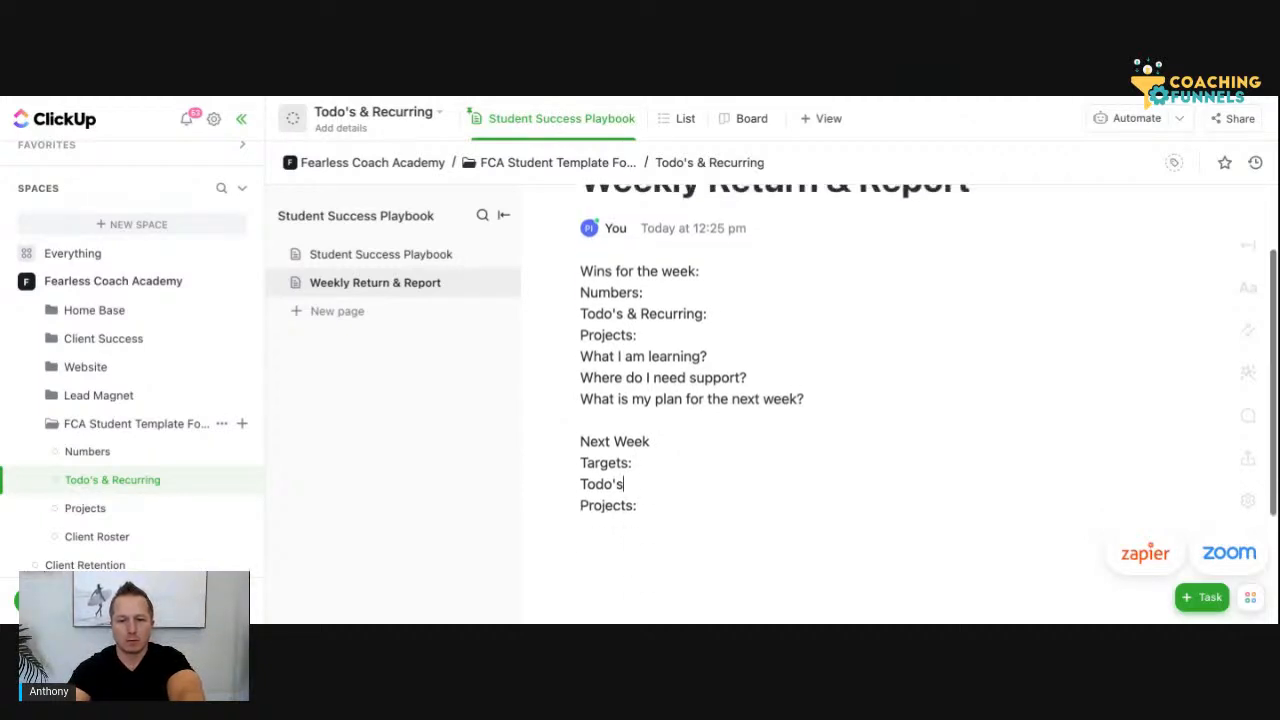
{"action": "type", "text": "\""}
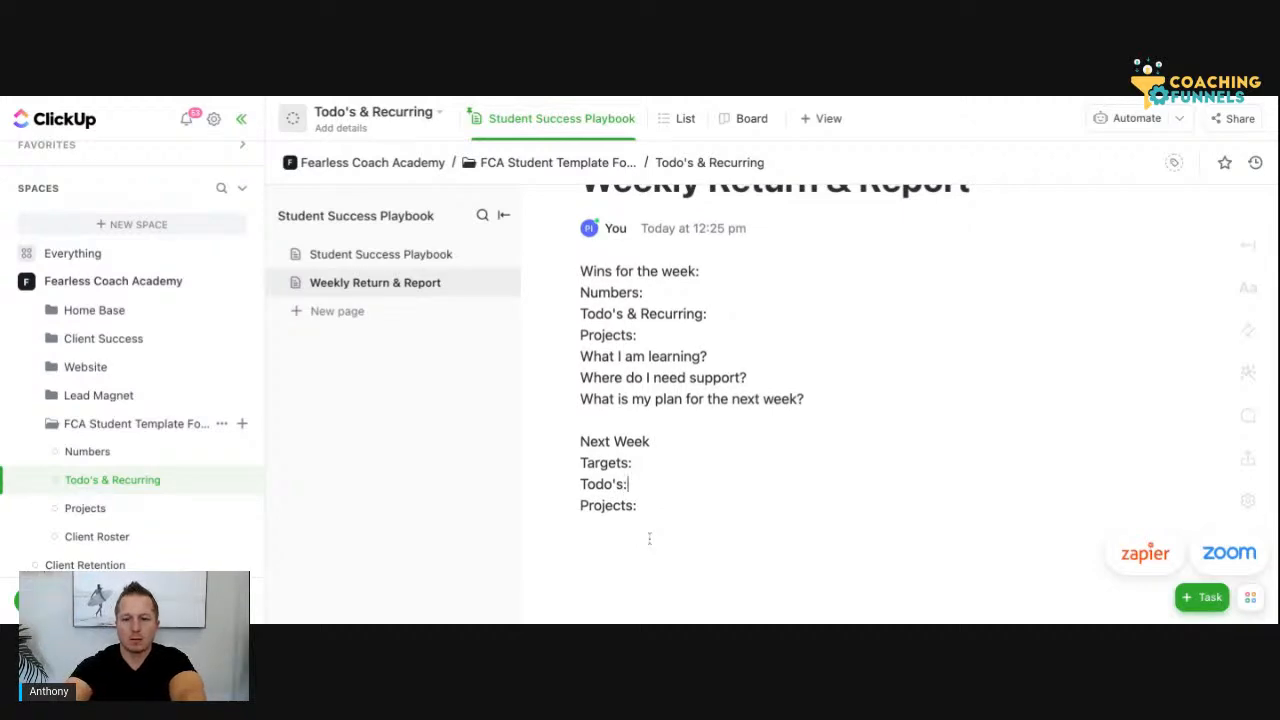
Add the line "Did you schedule and block time for next week?" below "Projects:" in the Next Week section
{"action": "left_click", "coordinate": [684, 544]}
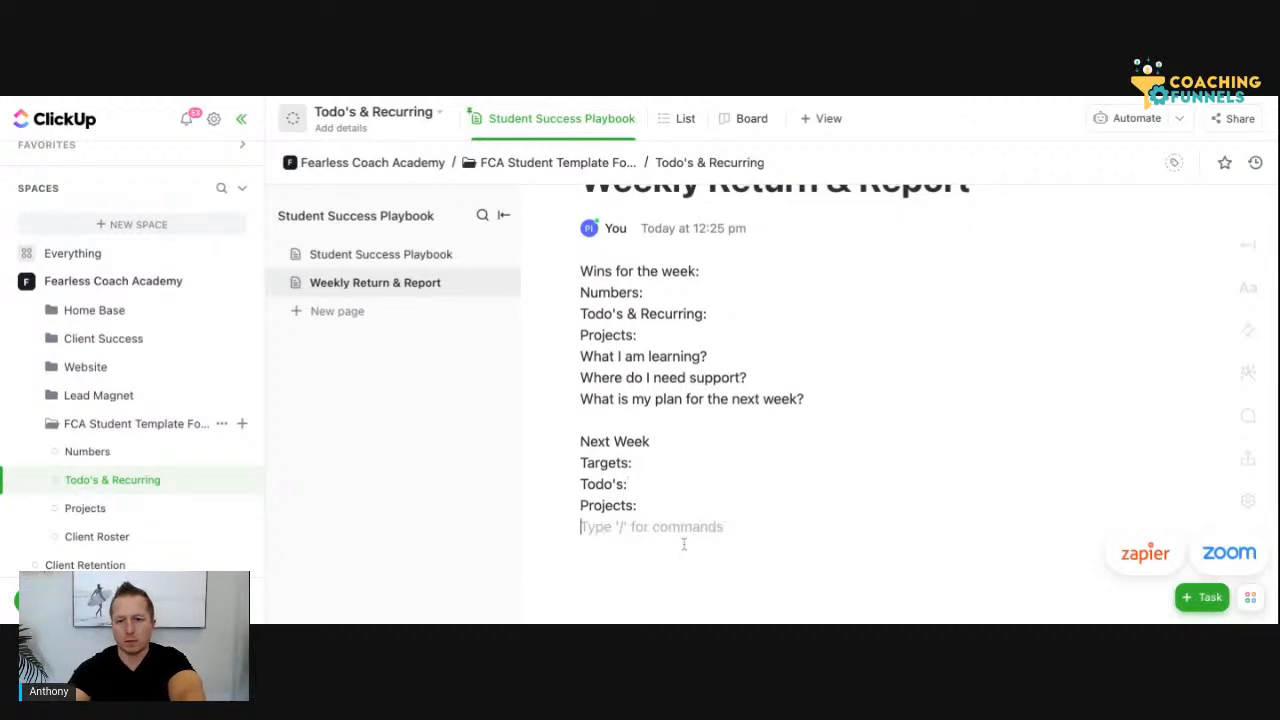
{"action": "left_click", "coordinate": [654, 502]}
{"action": "key", "text": "Return"}
{"action": "type", "text": "Did you sche"}
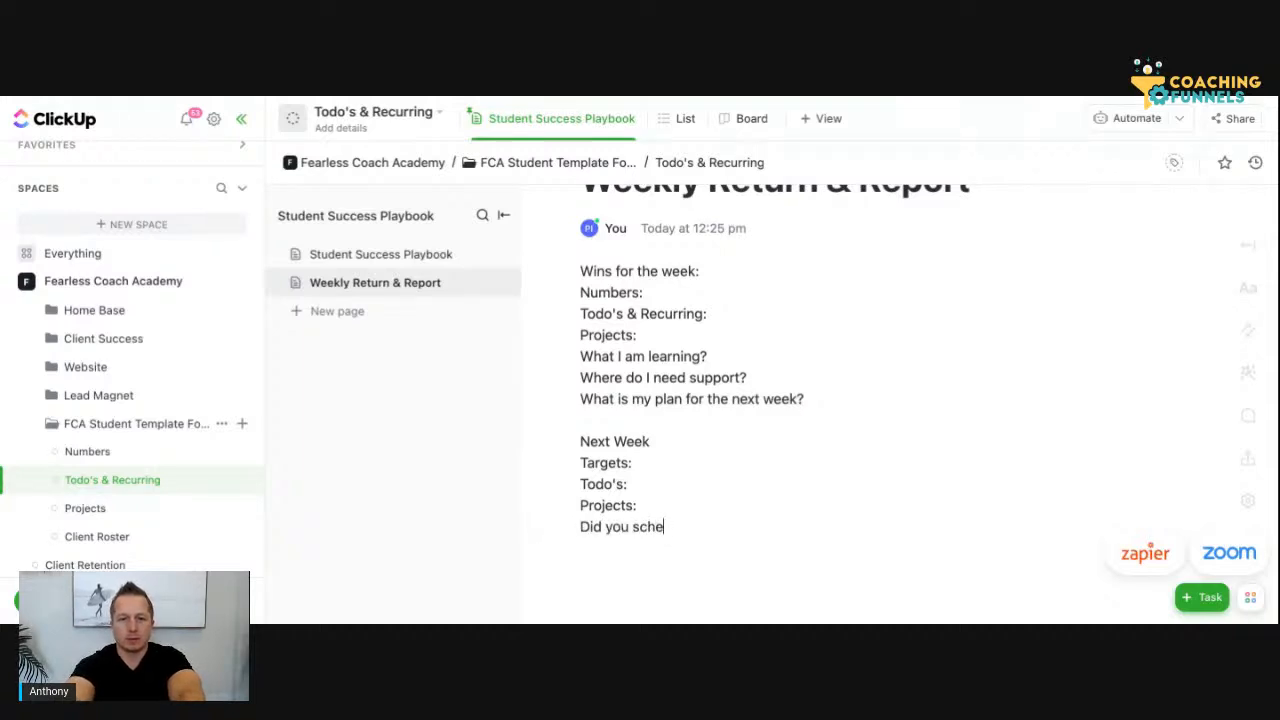
{"action": "type", "text": "dule and "}
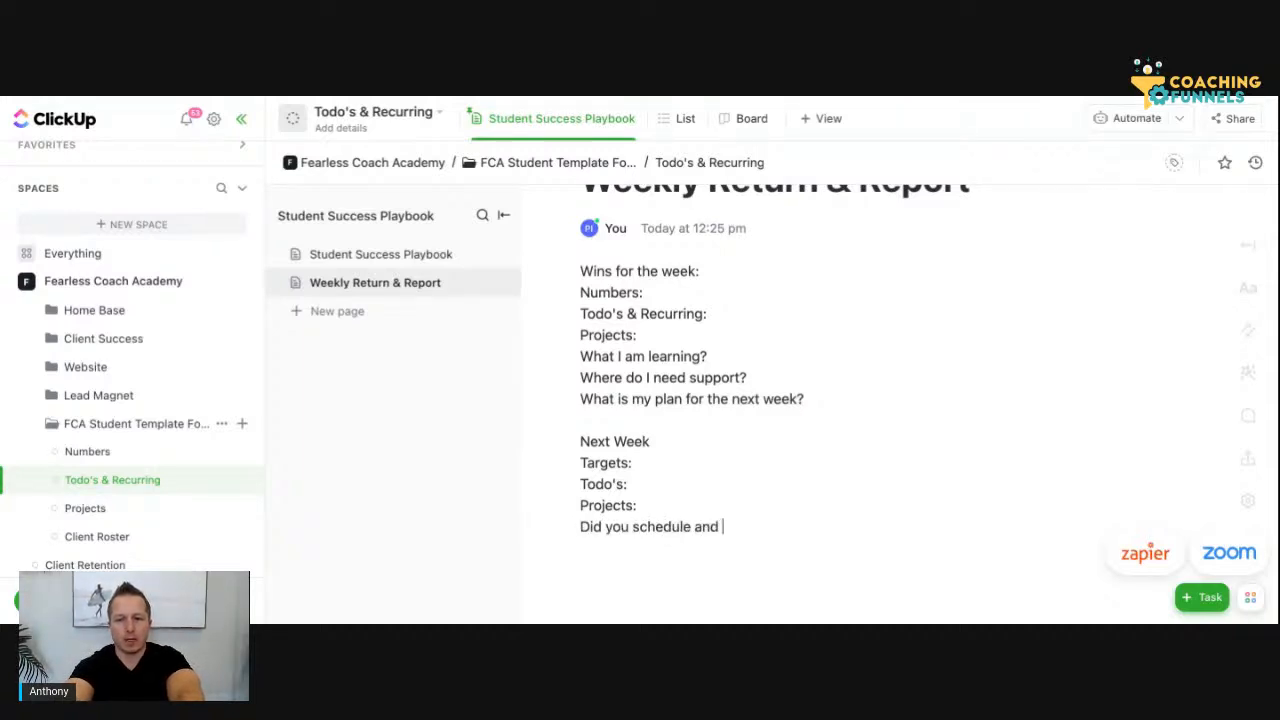
{"action": "type", "text": "block time for"}
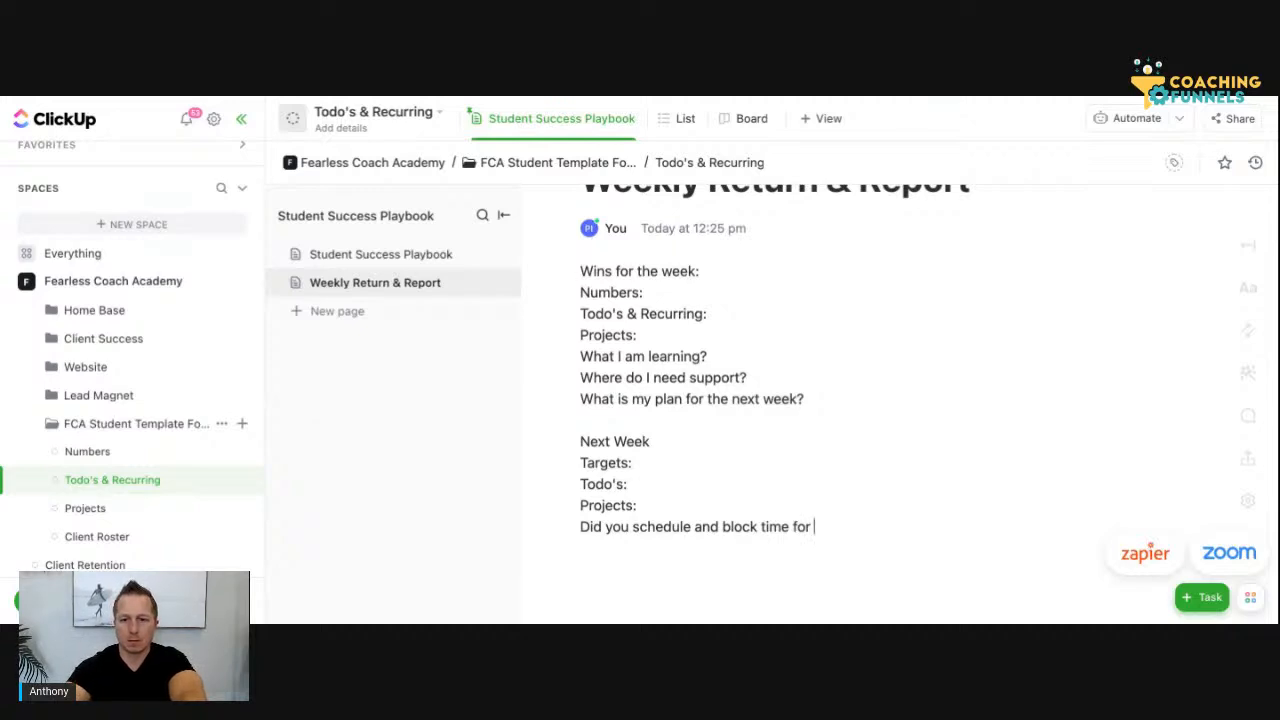
{"action": "type", "text": "noxt week?"}
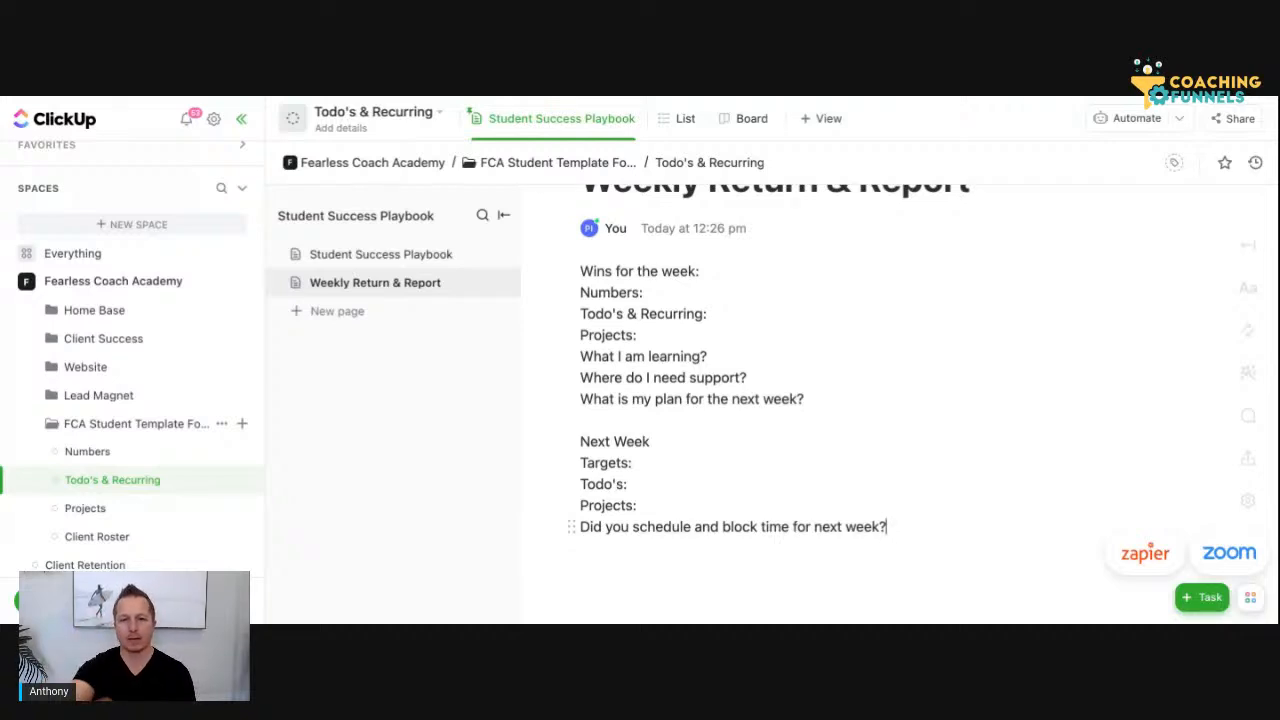
Insert two blank lines above "Wins for the week:" at the start of the Weekly Return & Report page
{"action": "scroll", "coordinate": [760, 400], "scroll_direction": "up", "scroll_amount": 2}
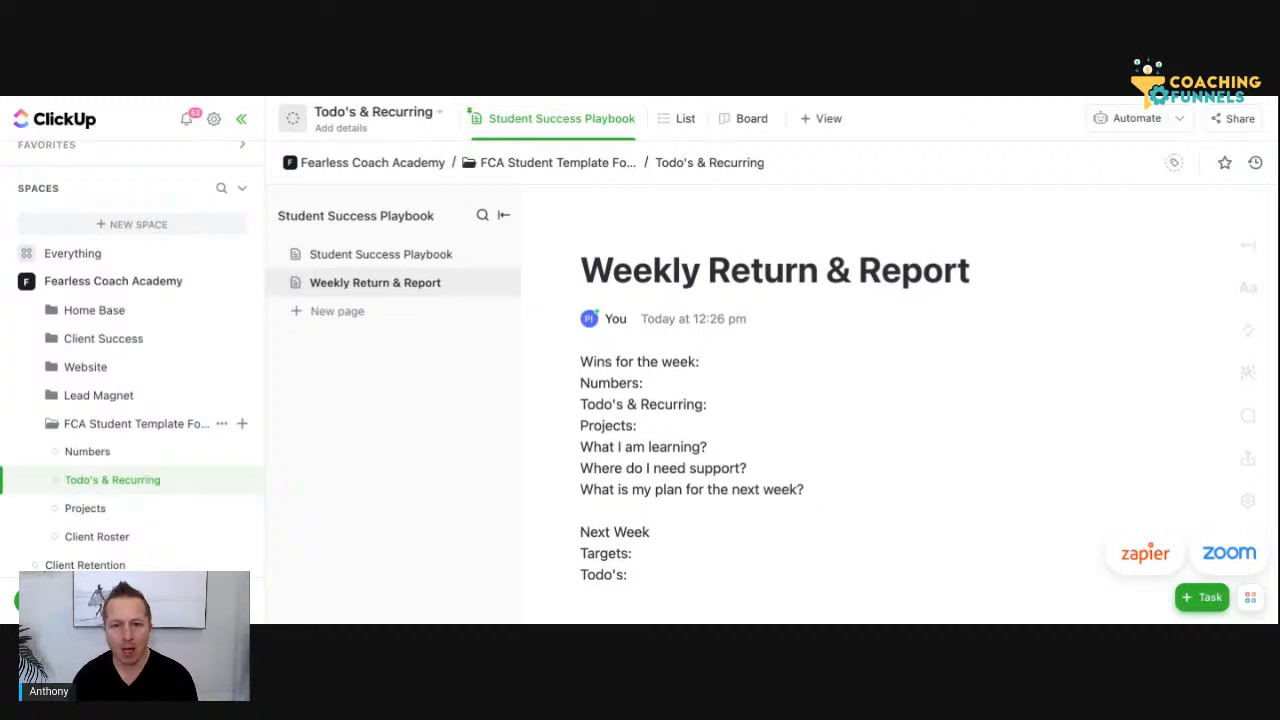
{"action": "left_click", "coordinate": [583, 362]}
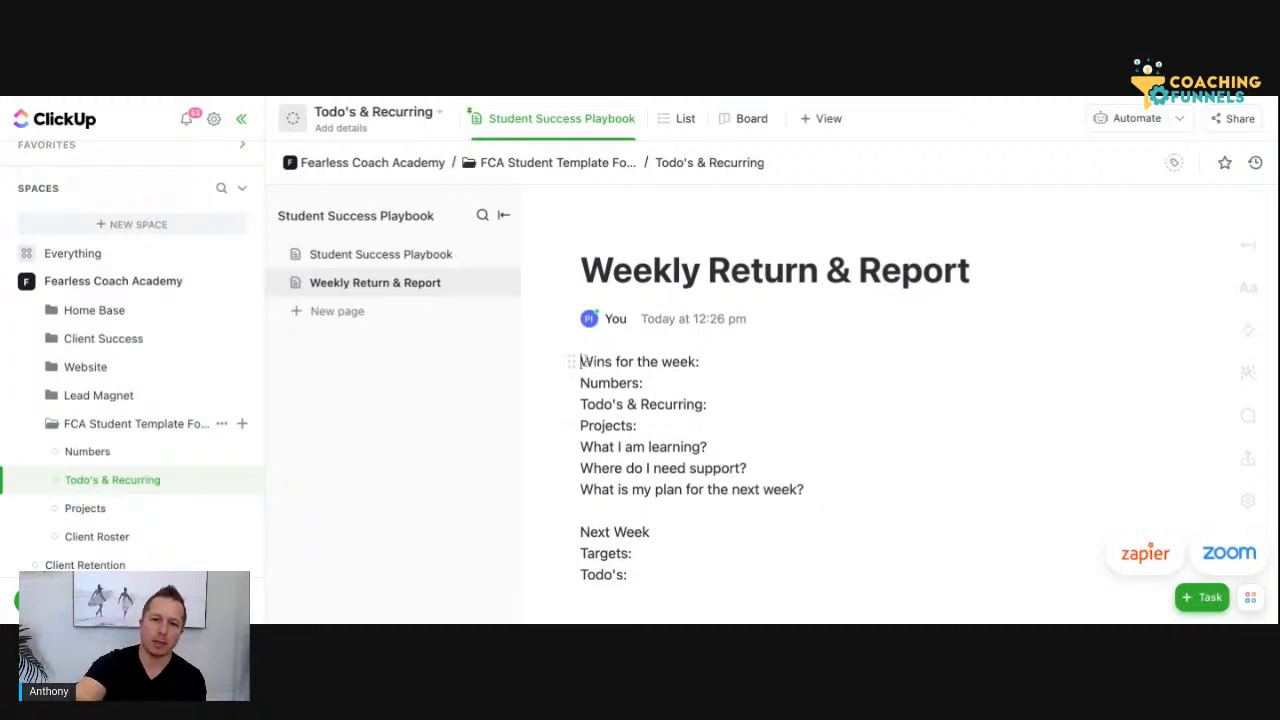
{"action": "key", "text": "Return"}
{"action": "key", "text": "Return"}
{"action": "key", "text": "Up"}
{"action": "key", "text": "Up"}
Write the question "When should this be done?" on the first line of the page body
{"action": "type", "text": "Wheen"}
{"action": "key", "text": "BackSpace"}
{"action": "type", "text": "n"}
{"action": "key", "text": "BackSpace"}
{"action": "key", "text": "BackSpace"}
{"action": "type", "text": "n should this m"}
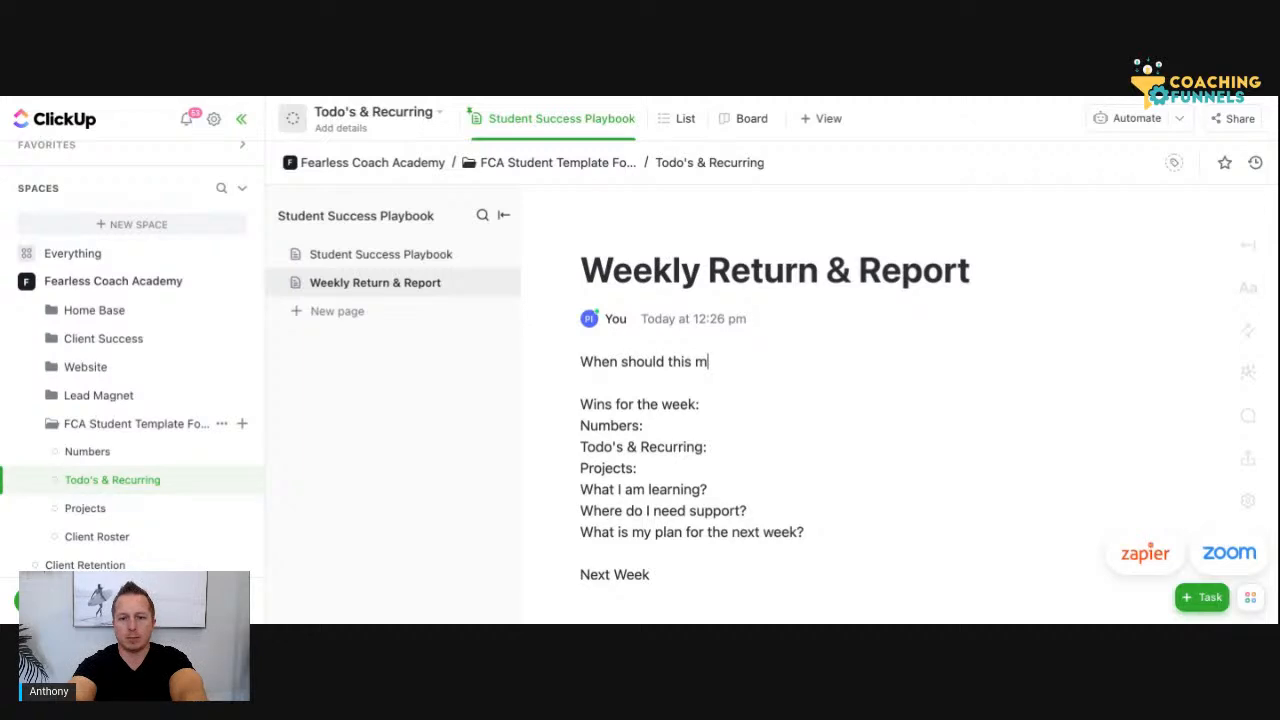
{"action": "key", "text": "BackSpace"}
{"action": "type", "text": "be doen?"}
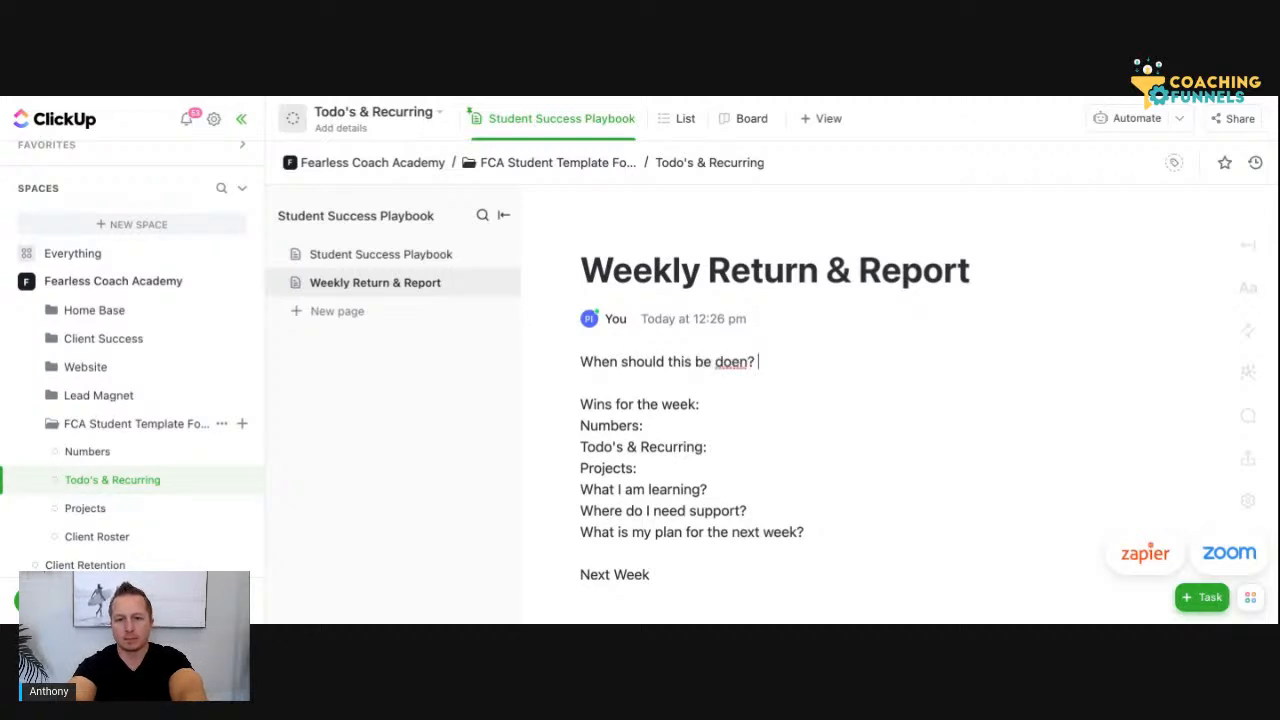
{"action": "key", "text": "BackSpace"}
{"action": "key", "text": "BackSpace"}
{"action": "type", "text": "ne:"}
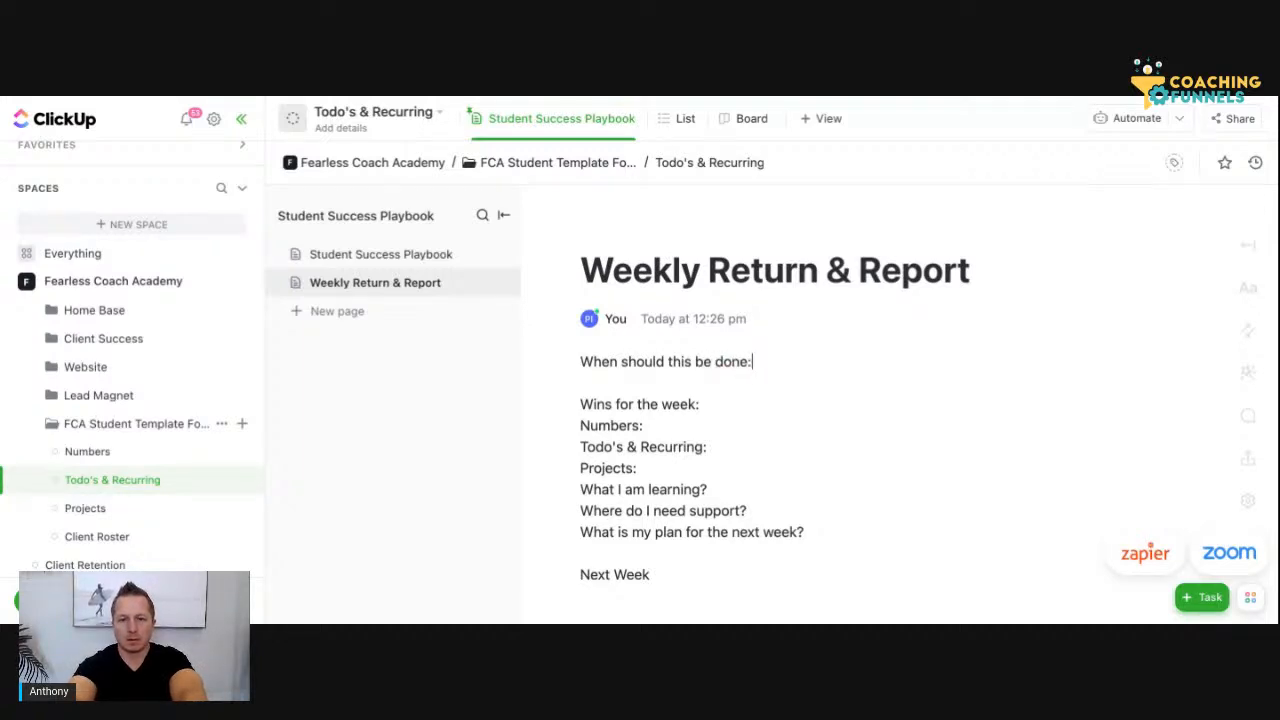
{"action": "key", "text": "BackSpace"}
Answer the opening question on the same line with "Prior to accountability call", correcting the spelling of "accountability"
{"action": "type", "text": "? "}
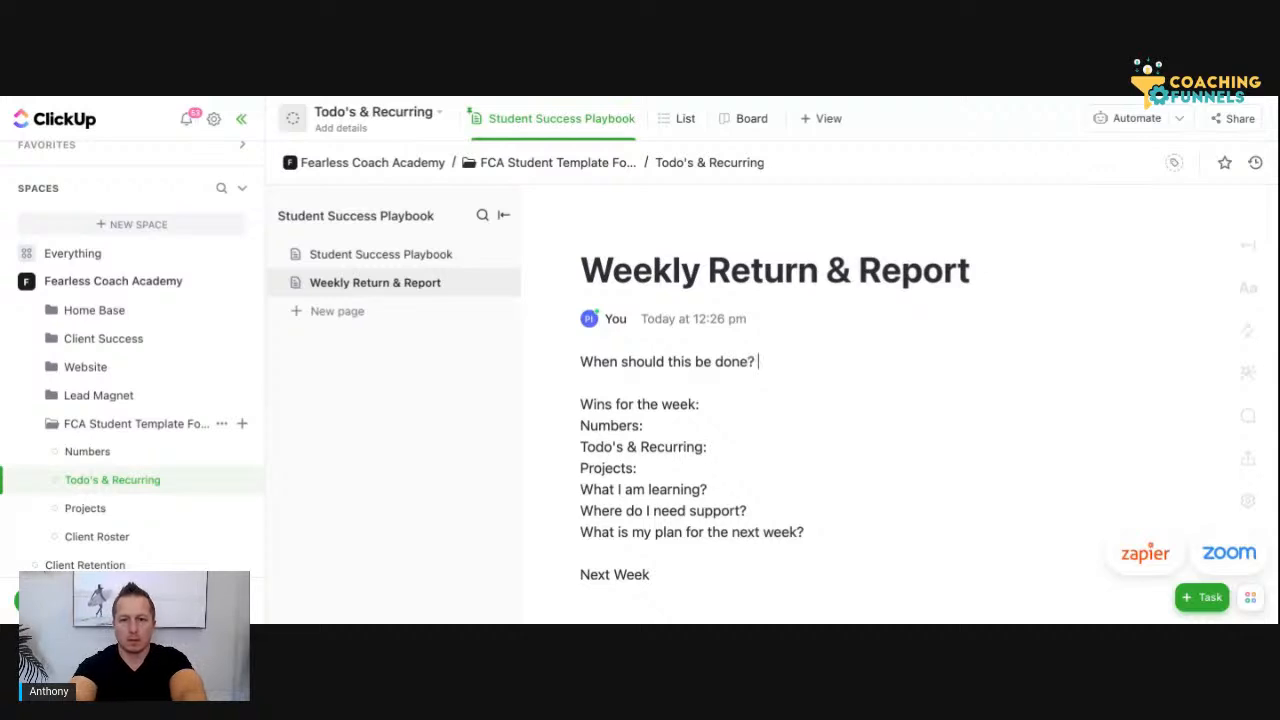
{"action": "type", "text": "Prior to "}
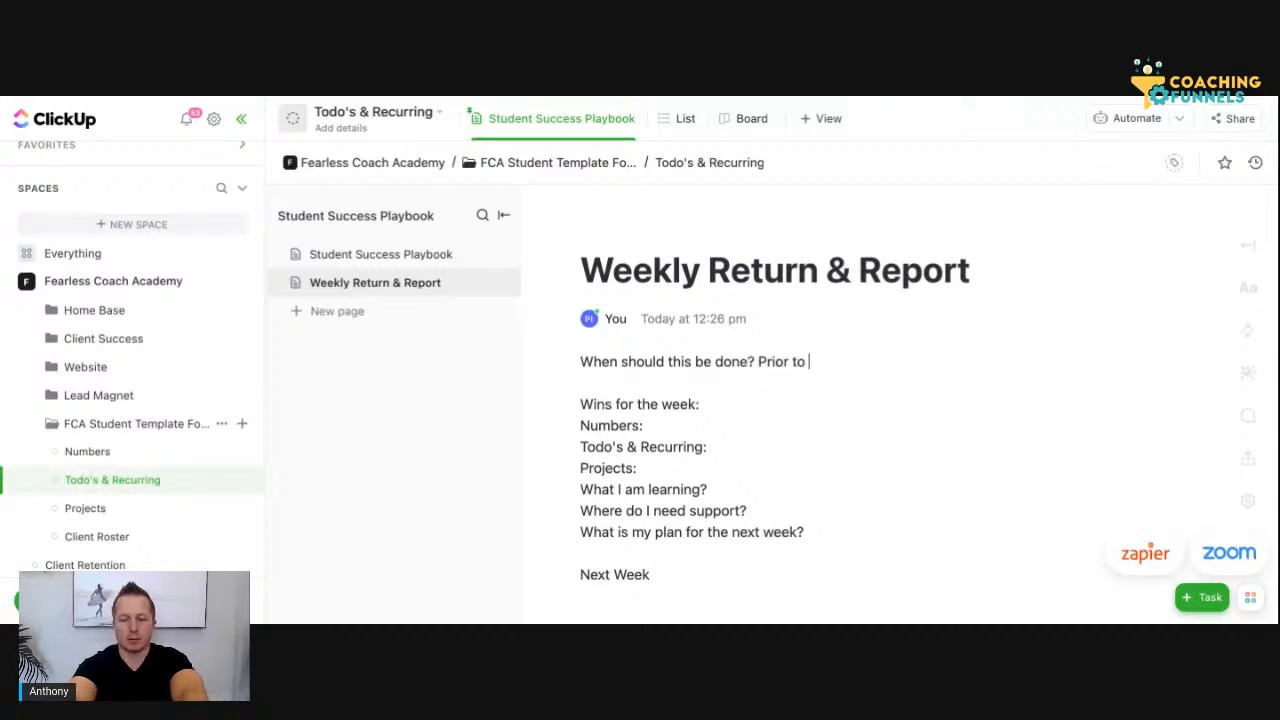
{"action": "type", "text": "accountablity call"}
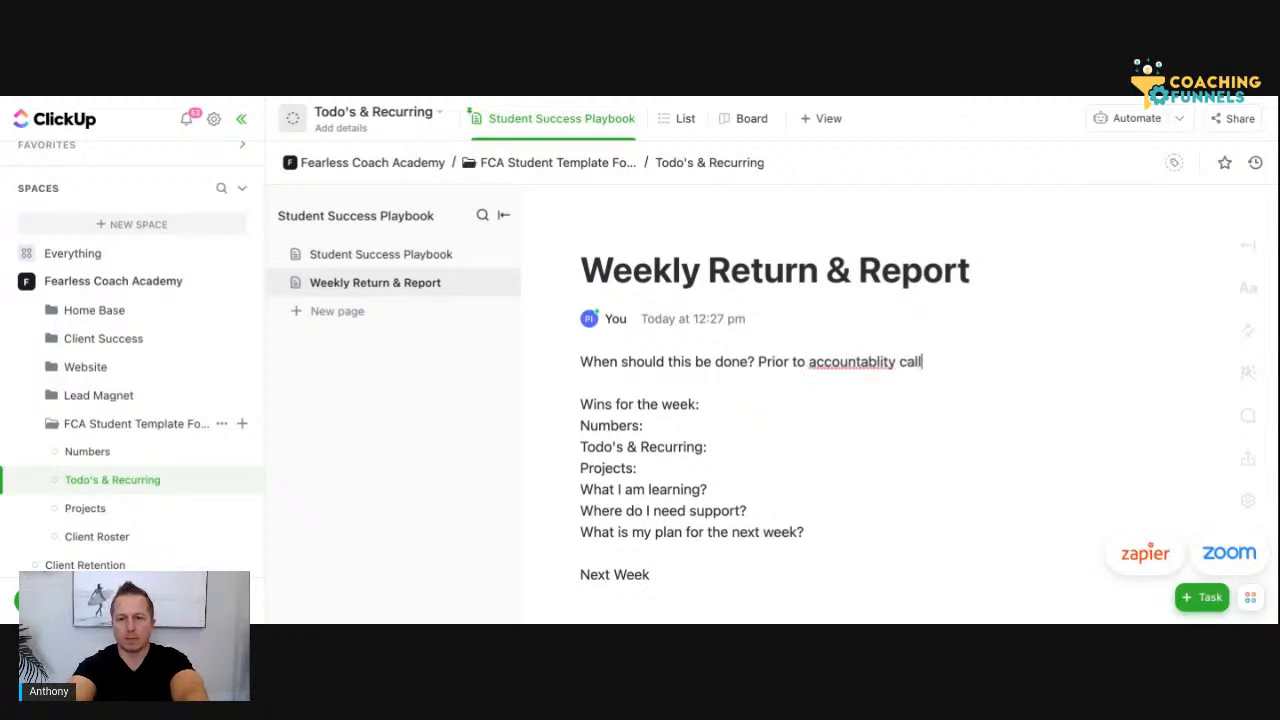
{"action": "double_click", "coordinate": [819, 361]}
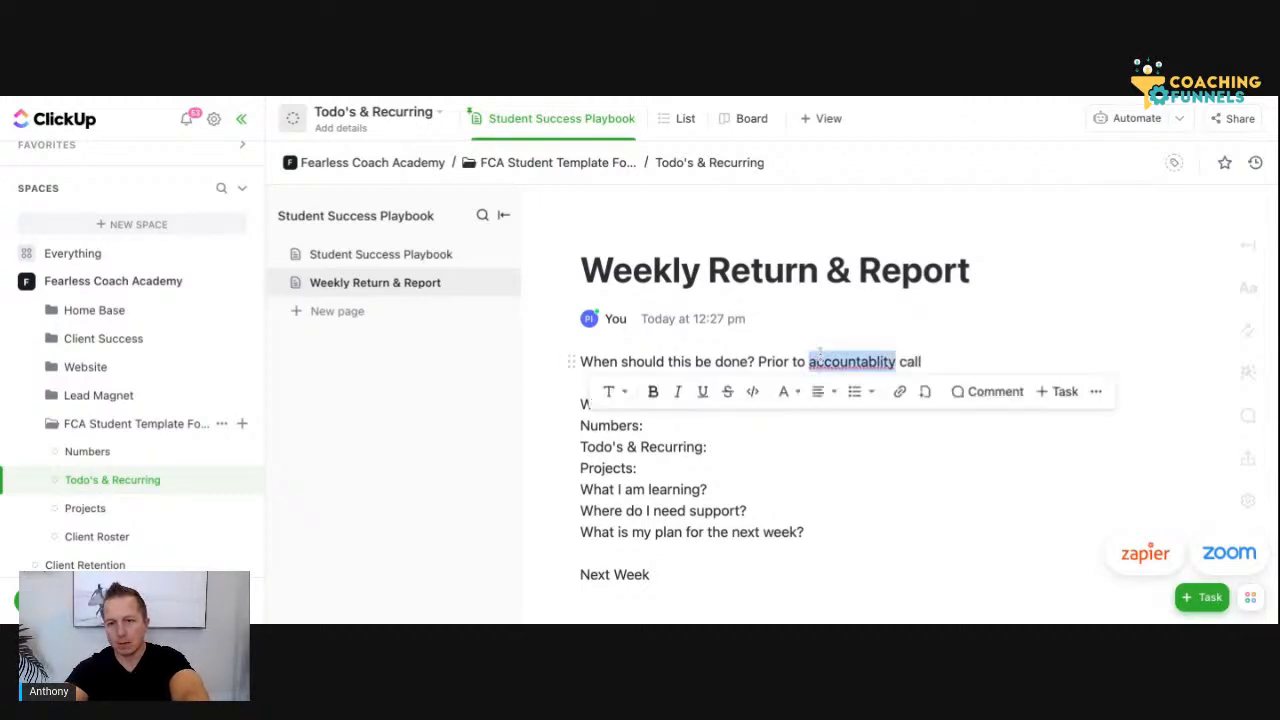
{"action": "type", "text": "accountability"}
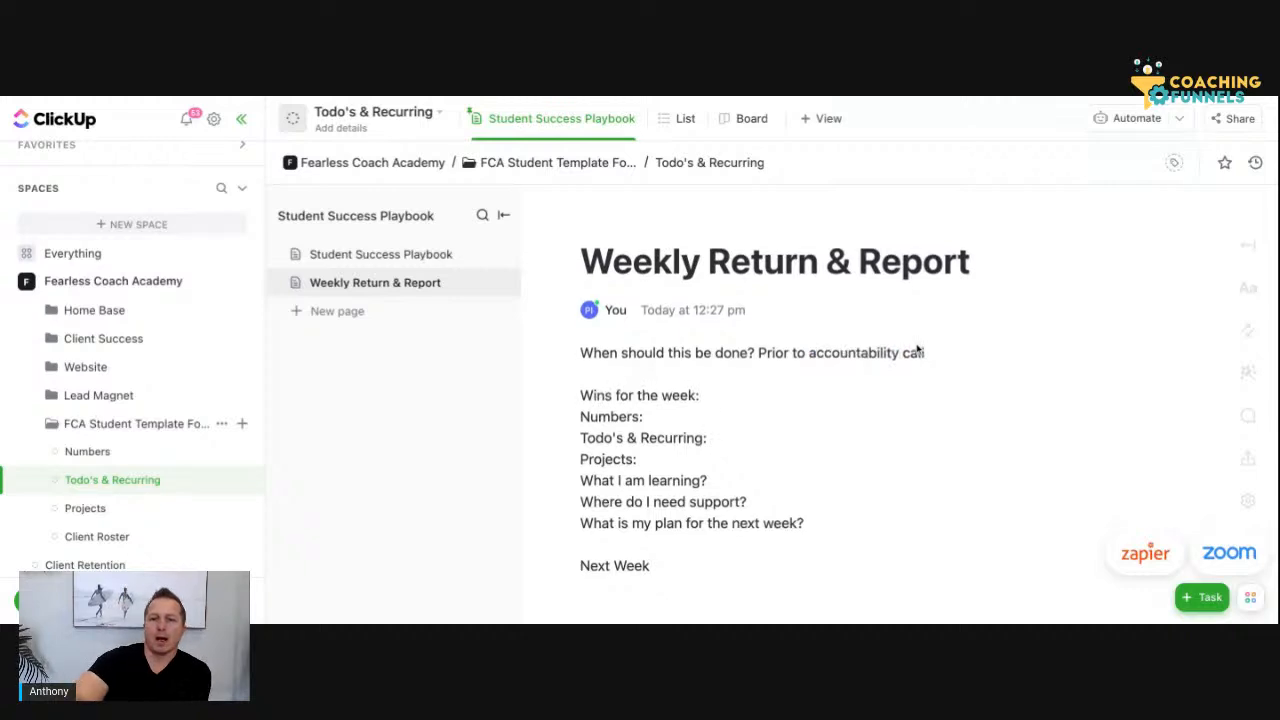
{"action": "scroll", "coordinate": [917, 349], "scroll_direction": "down", "scroll_amount": 1}
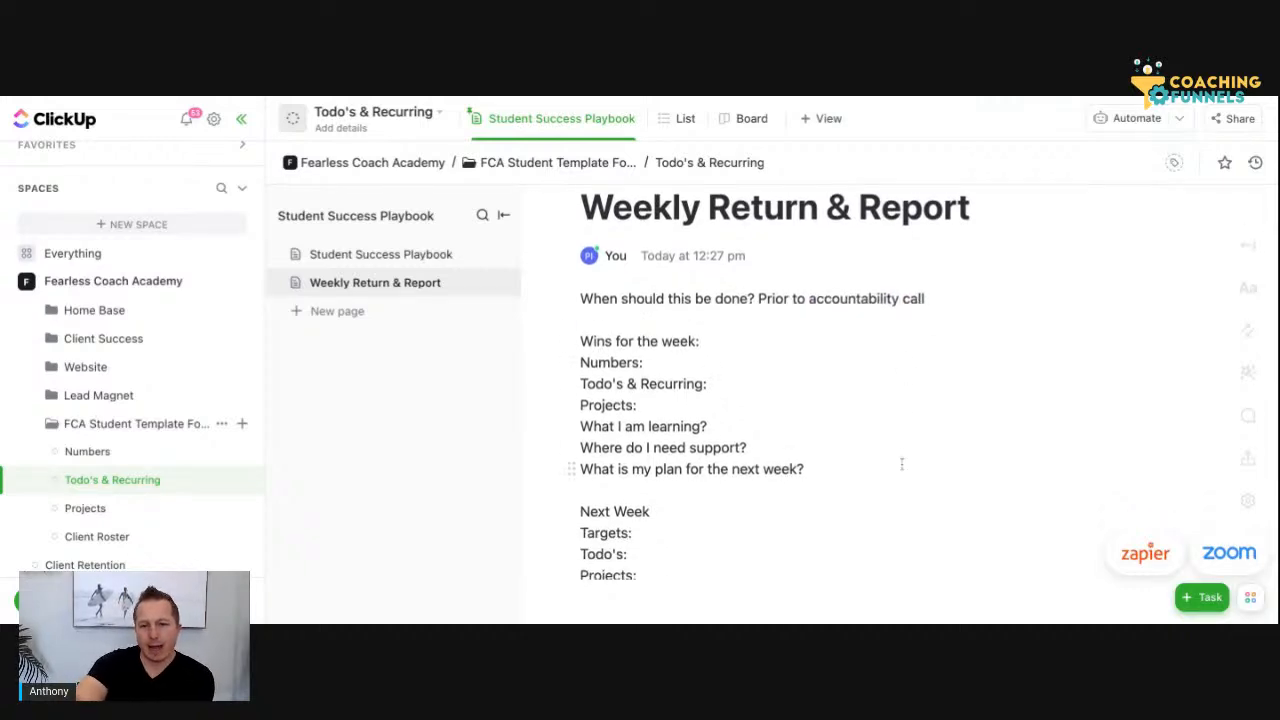
{"action": "scroll", "coordinate": [903, 463], "scroll_direction": "down", "scroll_amount": 3}
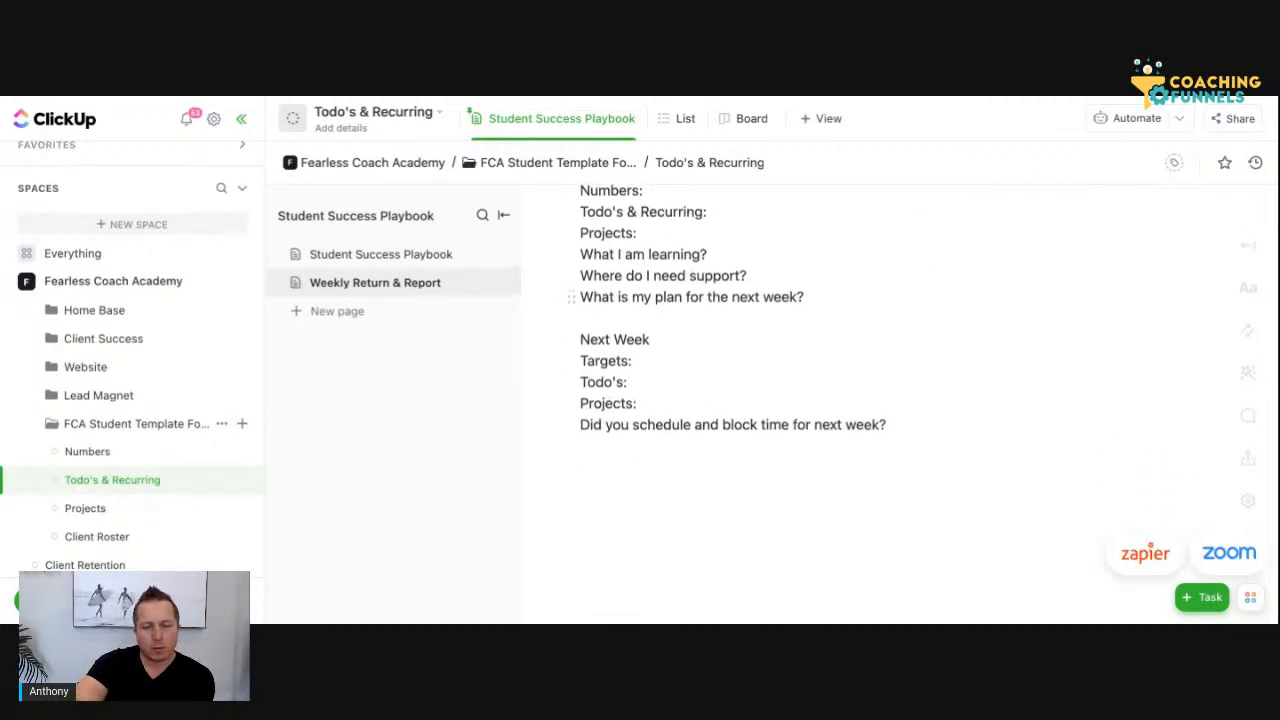